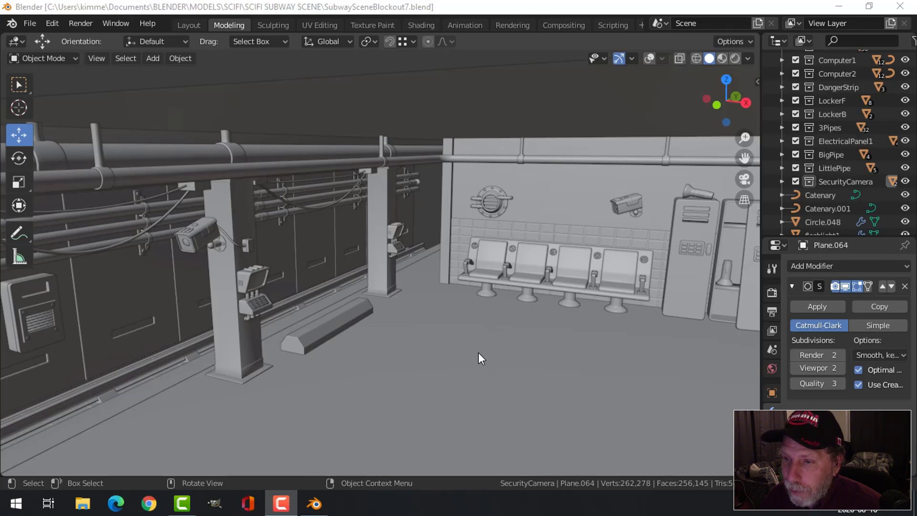
- Show the viewport overlays and snap the 3D cursor to the long concrete curb on the floor
scroll(473, 367, "up", 2)
middle_click_drag(473, 367, 463, 337)
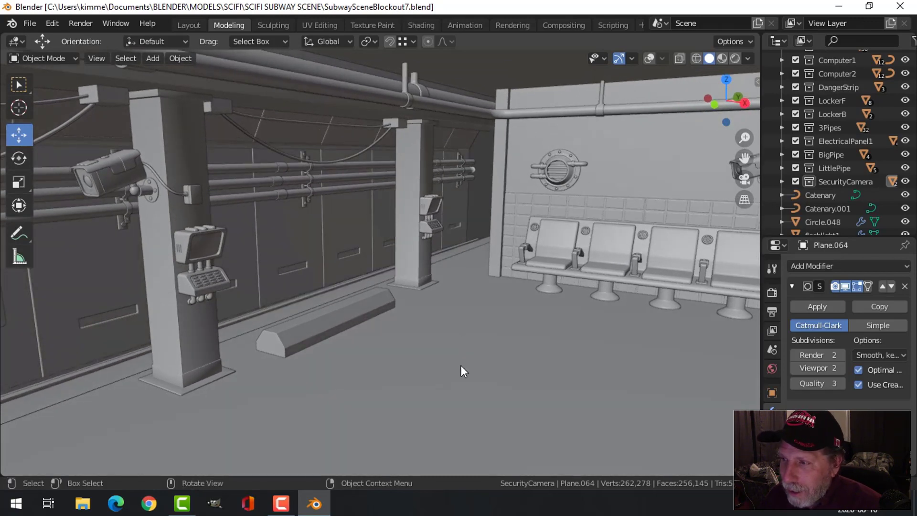
middle_click_drag(462, 371, 466, 375)
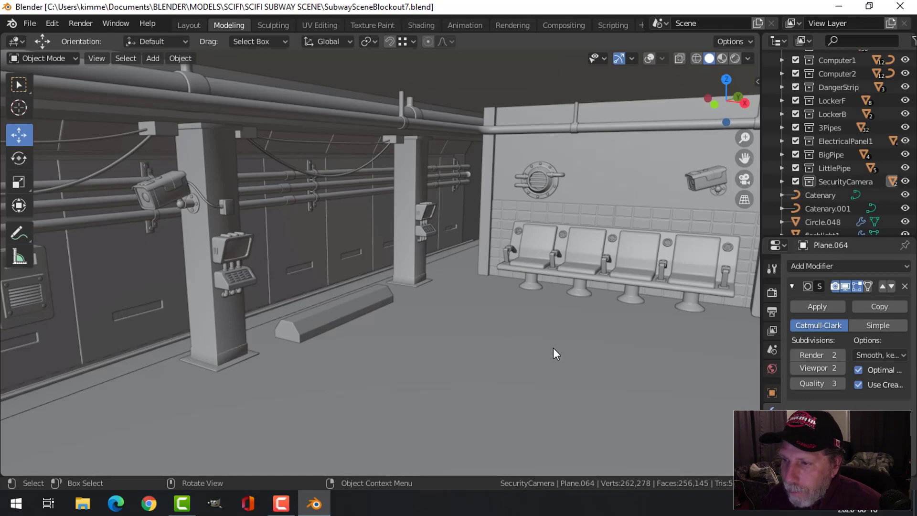
left_click(355, 328)
left_click(650, 59)
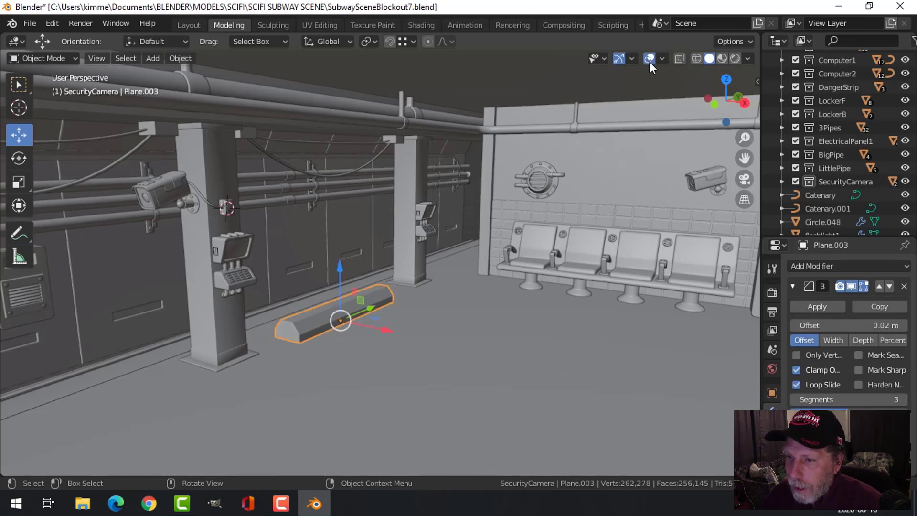
key("shift+s")
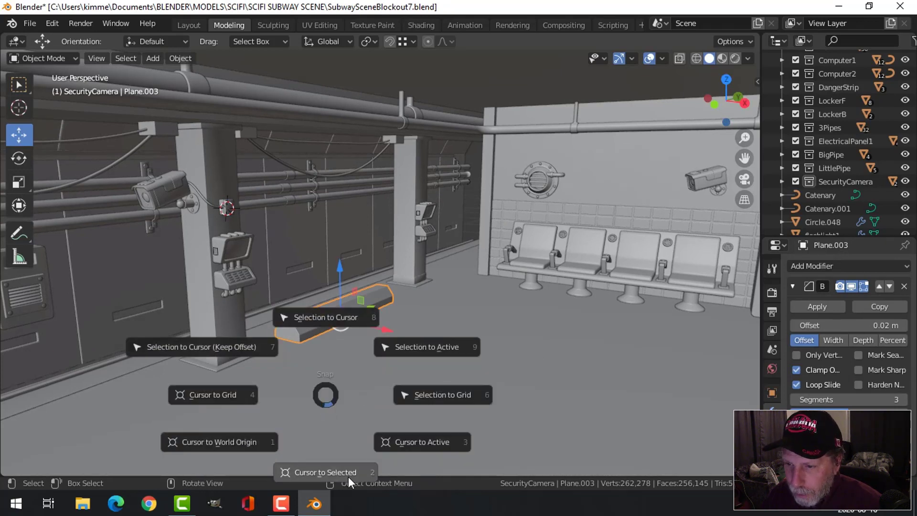
left_click(346, 471)
key("alt+a")
key("Tab")
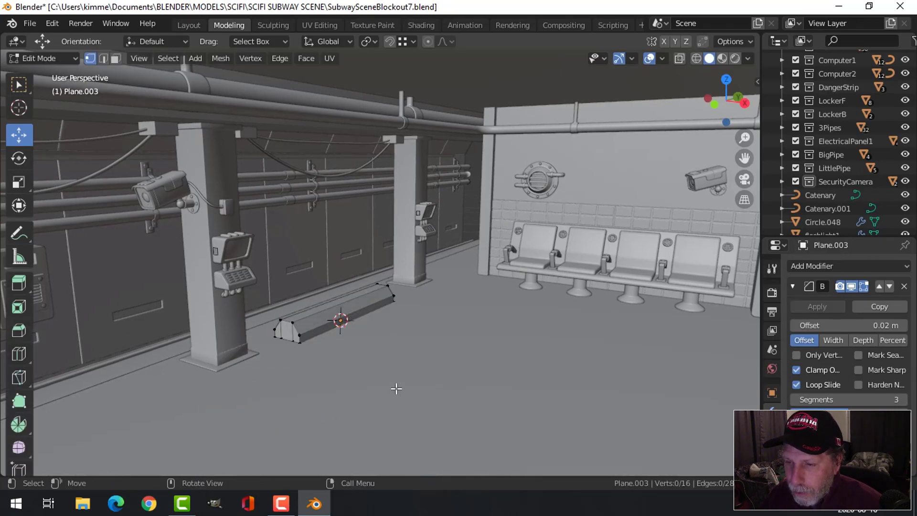
key("Tab")
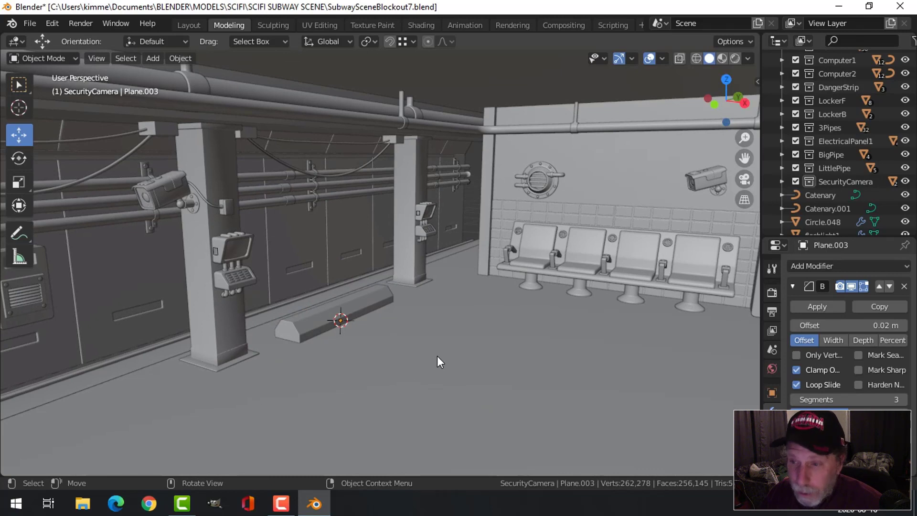
- Add a mesh cylinder at the 3D cursor with 18 vertices and the cap fill type set to Nothing
key("shift+a")
mouse_move(412, 214)
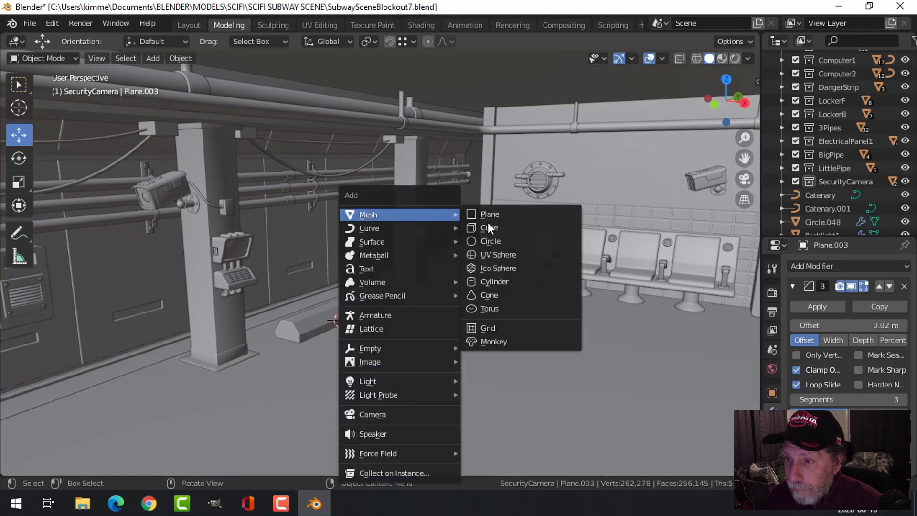
left_click(497, 281)
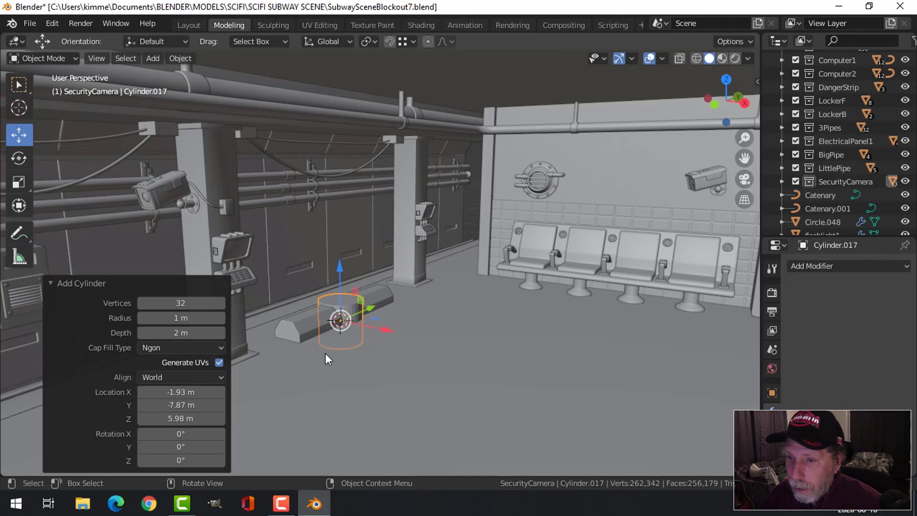
left_click(181, 303)
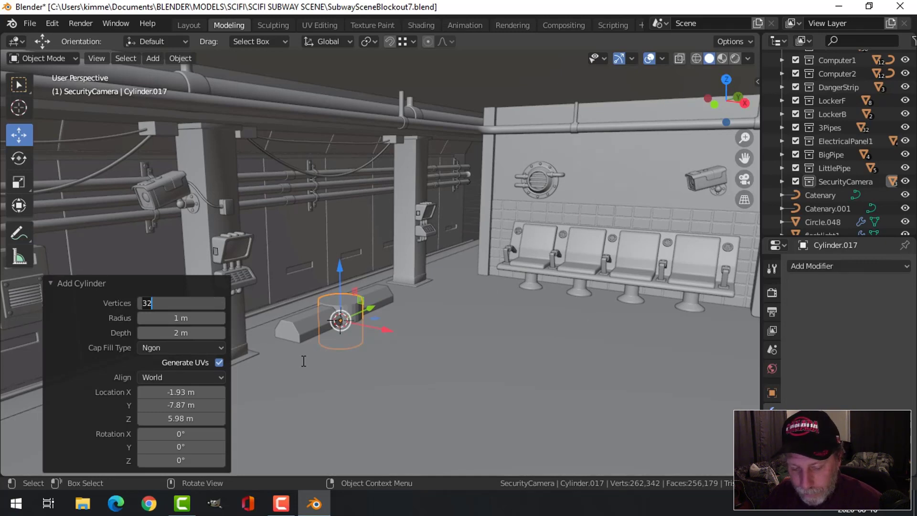
type("18")
key("Return")
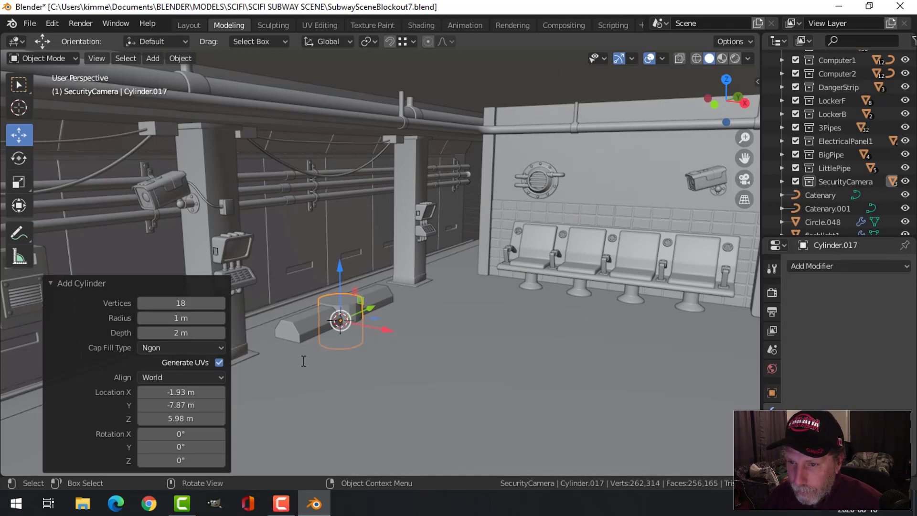
left_click(188, 348)
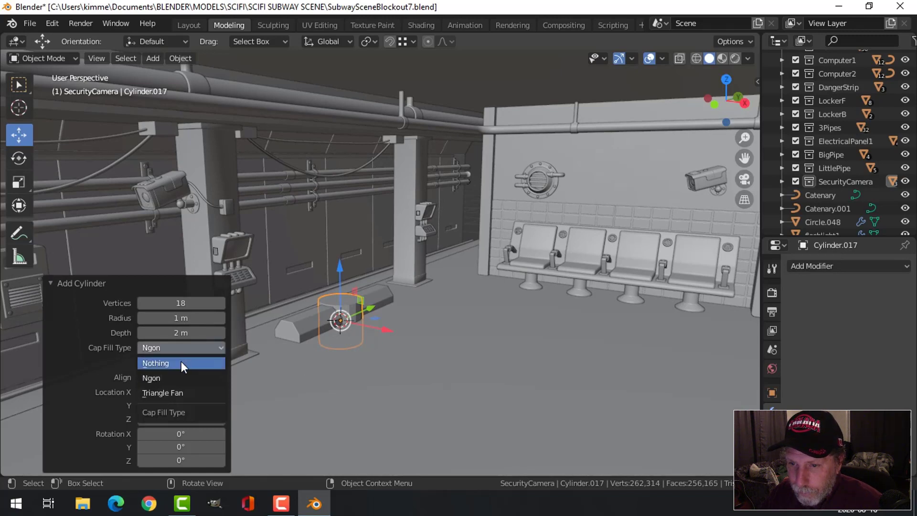
left_click(181, 361)
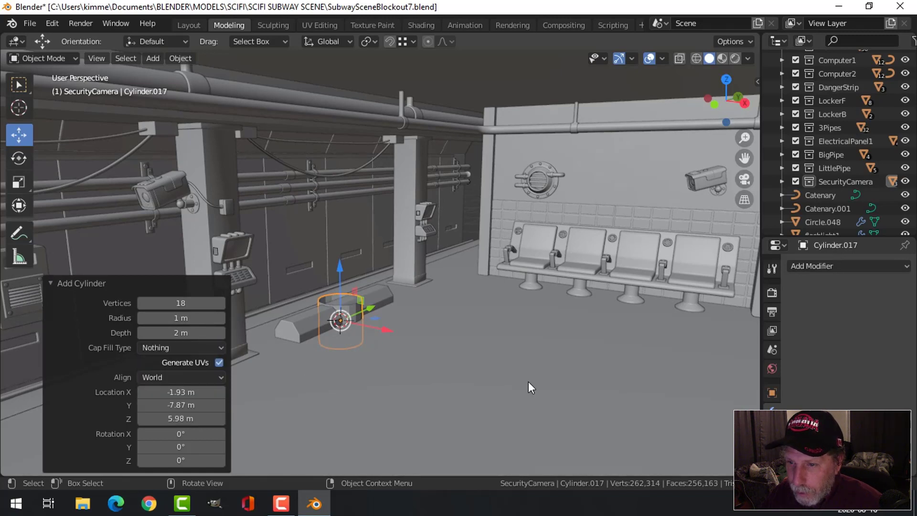
left_click(189, 284)
- Enable the Screencast Keys display in the viewport
key("n")
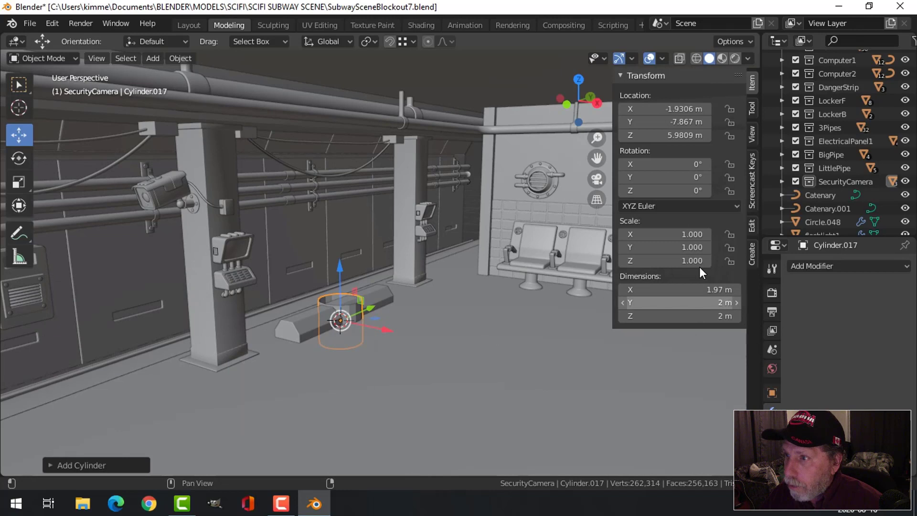
left_click(751, 194)
left_click(634, 76)
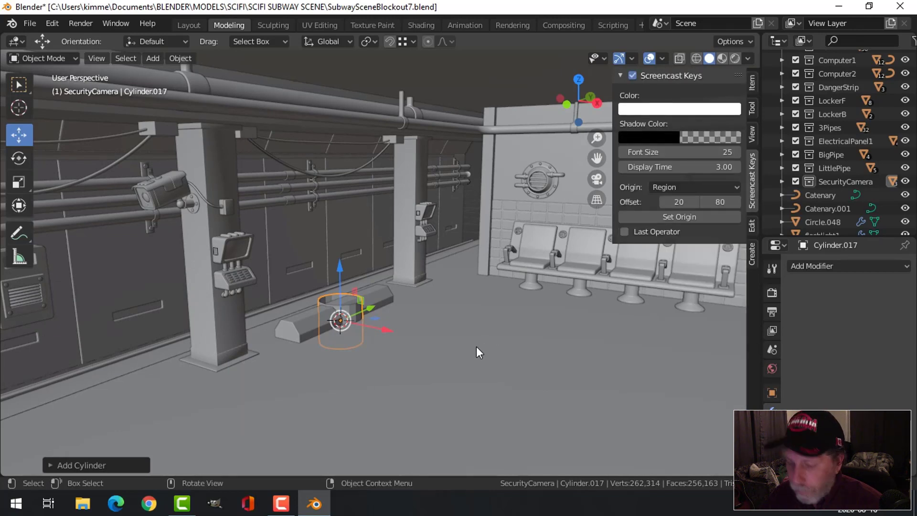
key("n")
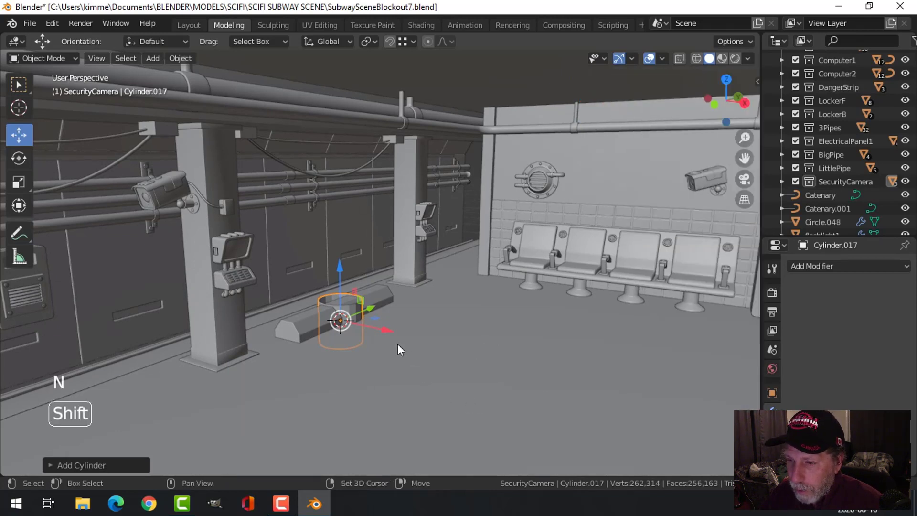
- Move the cylinder along X away from the curb onto the open floor and raise it along Z
left_click_drag(389, 330, 496, 369)
left_click_drag(456, 290, 465, 254)
scroll(554, 322, "up", 1)
mouse_move(555, 322)
middle_mouse_down("shift")
mouse_move(560, 283)
mouse_move(560, 312)
middle_mouse_up("shift")
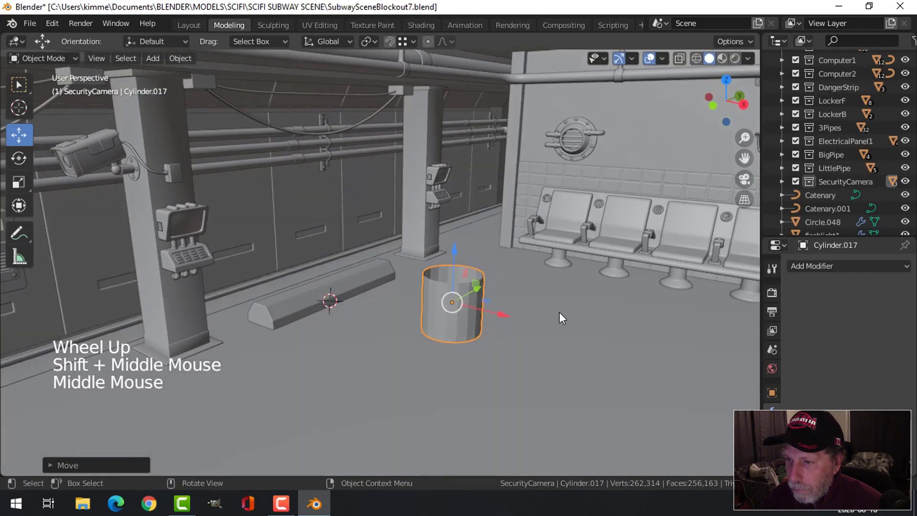
- Select the cylinder's top edge loop in edge mode and raise it slightly to make the body taller
key("Tab")
scroll(483, 319, "up", 2)
key("2")
scroll(482, 319, "up", 2)
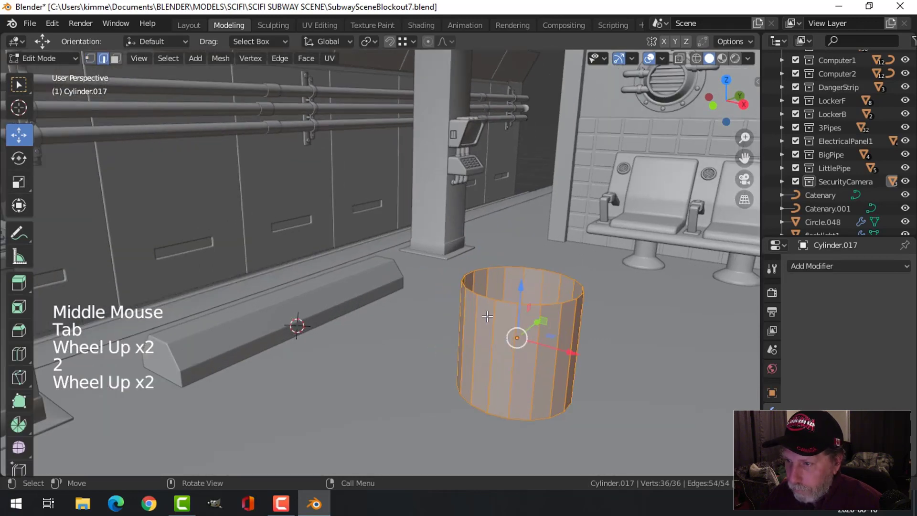
key("alt+a")
left_click(504, 301, "alt+shift")
middle_click_drag(504, 302, 542, 306)
scroll(526, 306, "down", 1)
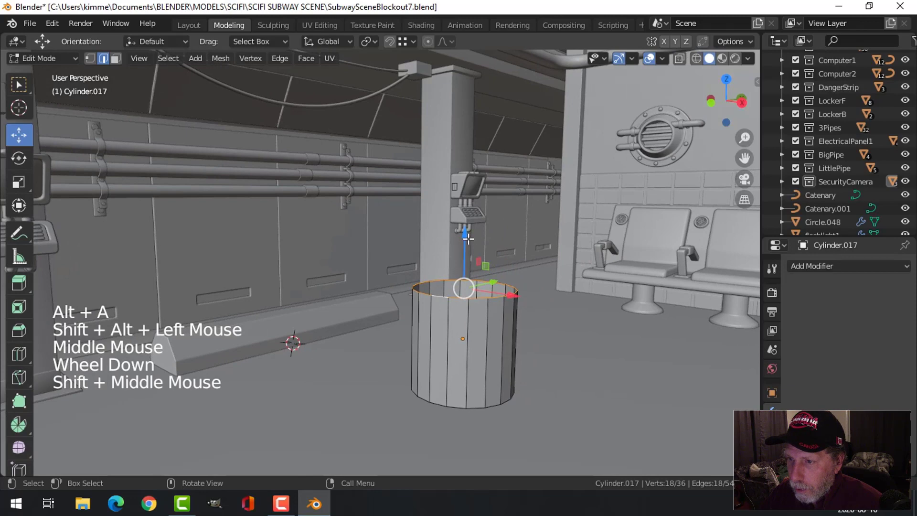
left_click_drag(467, 239, 469, 222)
scroll(526, 308, "down", 2)
middle_click_drag(526, 311, 526, 314, "shift")
middle_click_drag(526, 314, 528, 316)
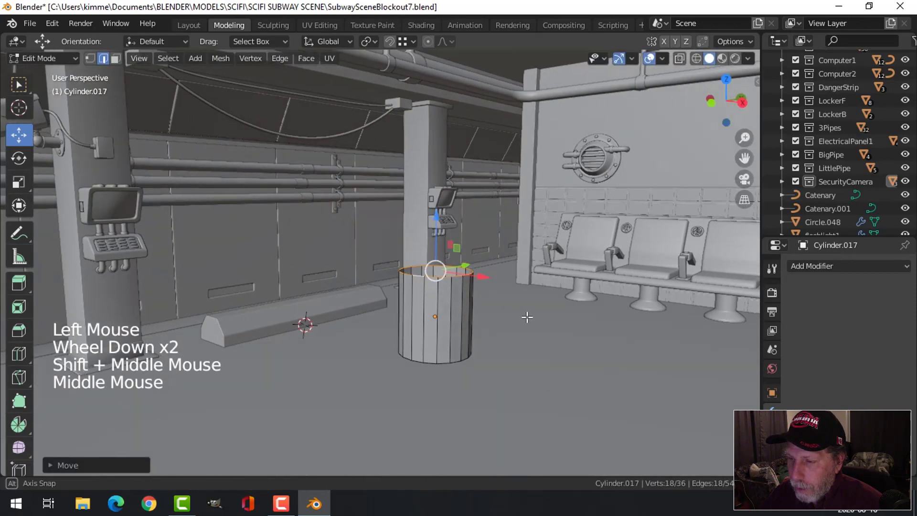
- Extrude the top edge loop slightly inward and extrude it a short distance upward to form a recessed neck
scroll(528, 316, "up", 5)
key("e")
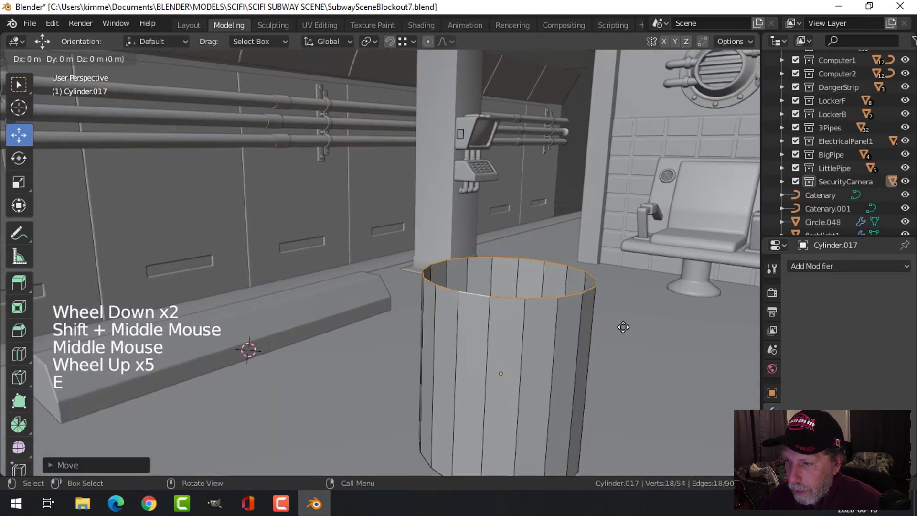
key("s")
left_click(616, 322)
key("e")
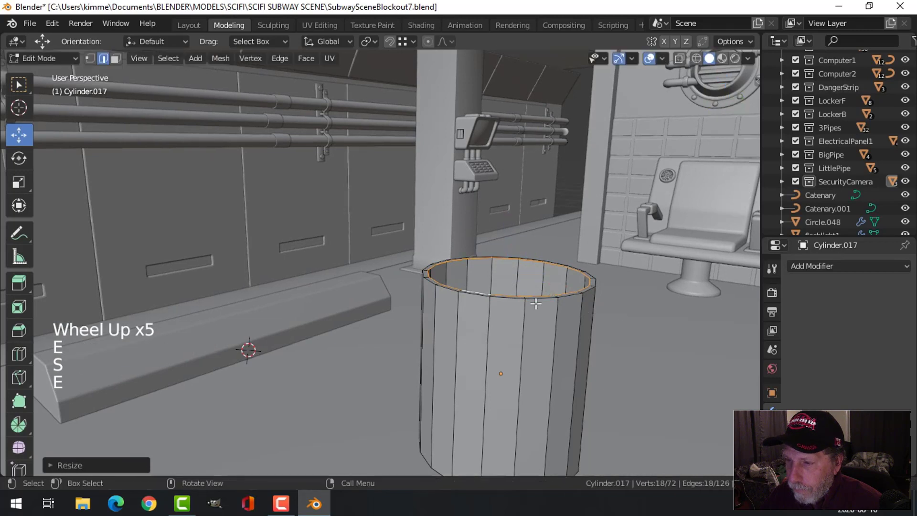
left_click_drag(509, 222, 513, 208)
- Extrude the neck's top loop outward and scale it to match the body's outer outline in the top wireframe view
key("e")
key("s")
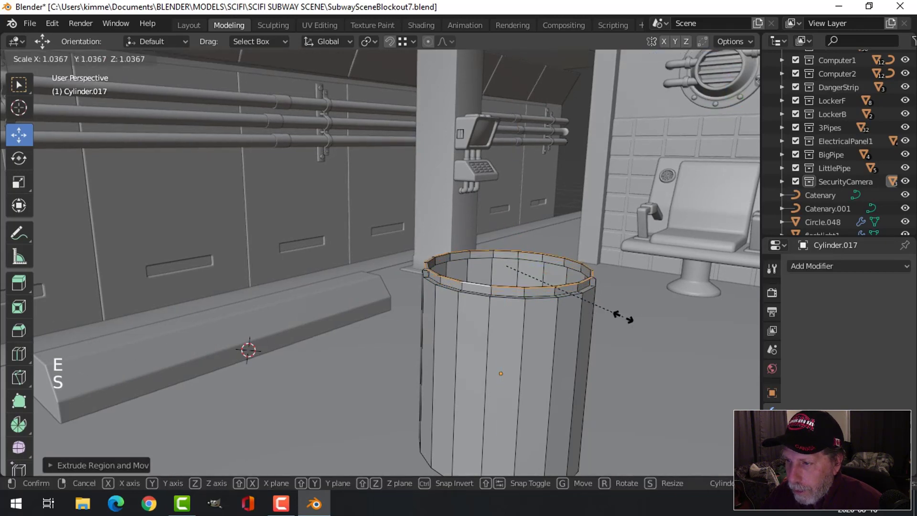
left_click(624, 318)
key("KP_7")
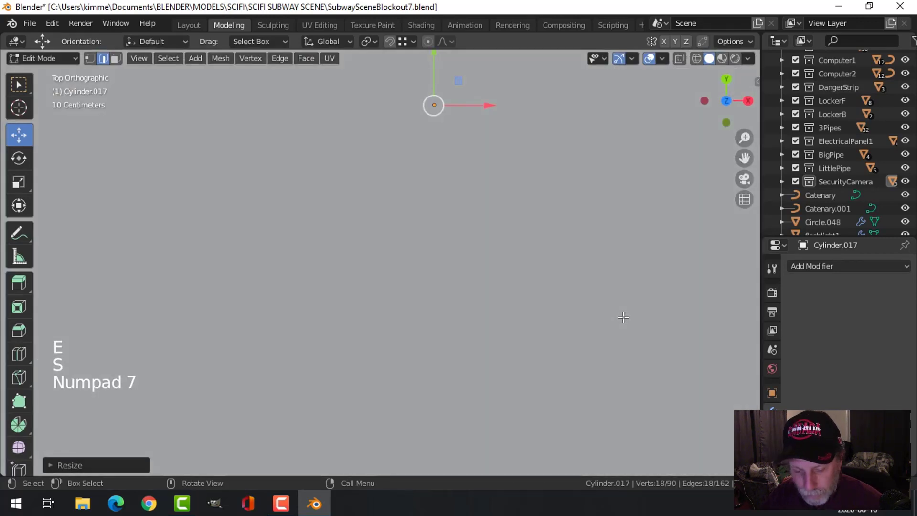
key("z")
scroll(550, 301, "up", 3)
middle_click_drag(541, 277, 474, 398, "shift")
key("s")
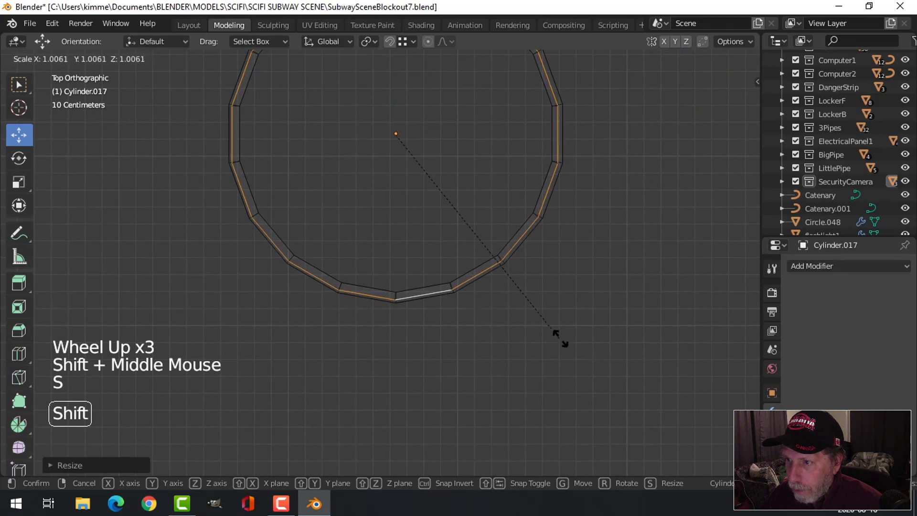
left_click(586, 383)
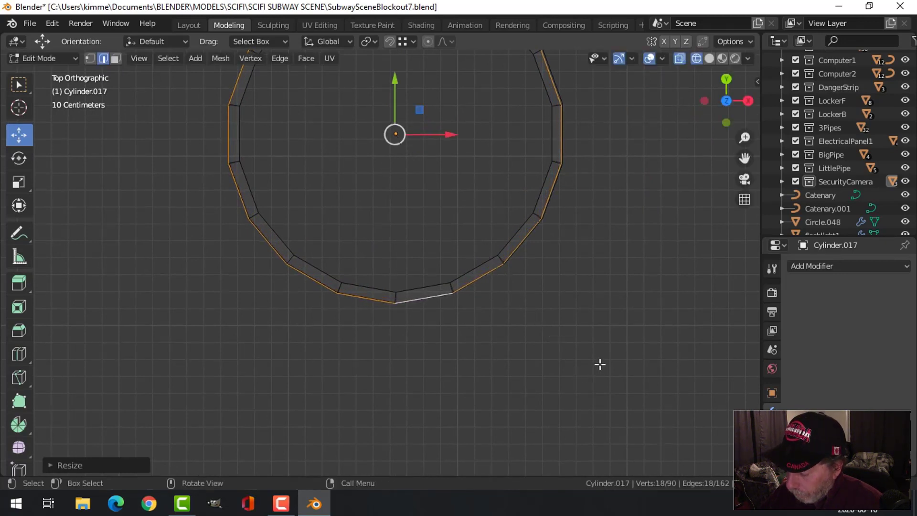
- Extrude the outer top loop upward above the groove to form the side wall of the lid
scroll(600, 367, "down", 2)
middle_click_drag(600, 367, 600, 301)
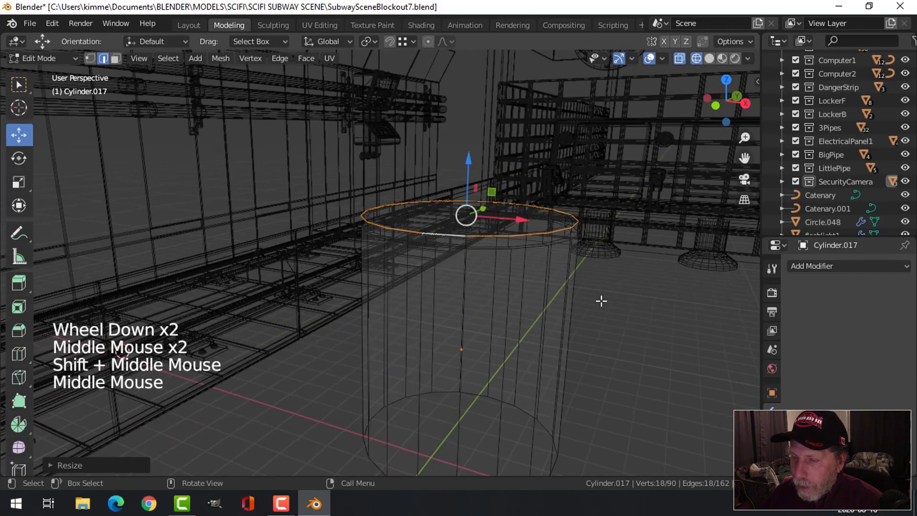
key("e")
left_click_drag(468, 162, 477, 102)
key("z")
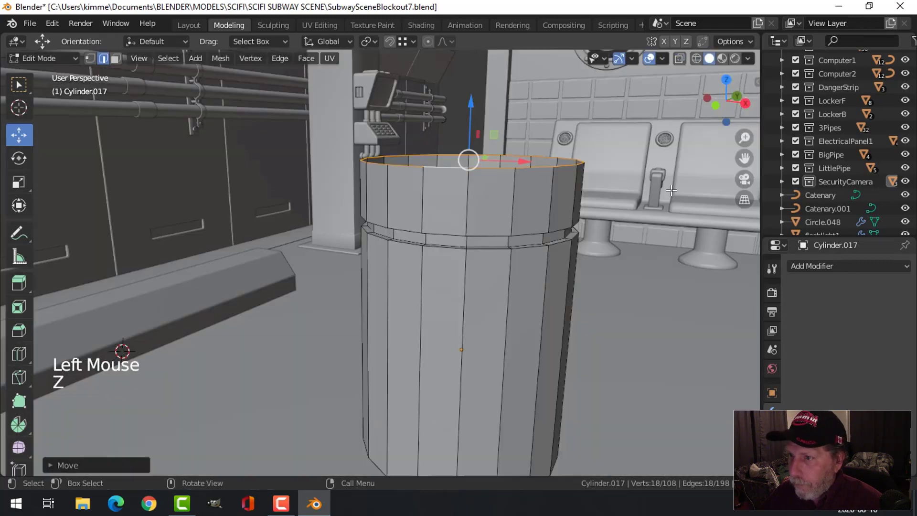
scroll(645, 229, "down", 1)
mouse_move(645, 229)
middle_mouse_down()
mouse_move(620, 224)
mouse_move(512, 159)
middle_mouse_up()
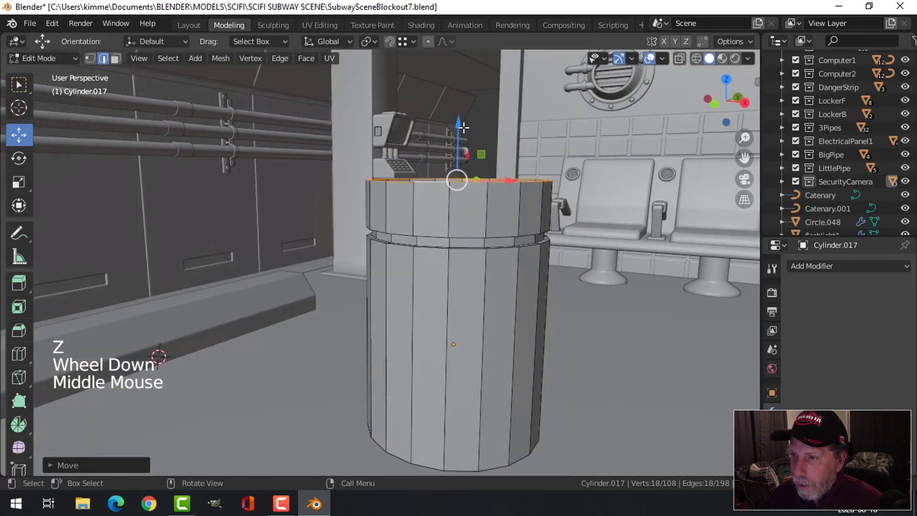
left_click_drag(464, 127, 463, 121)
- Extrude the lid's top edge loop inward and shrink it to leave a small round opening in the middle
middle_click_drag(463, 122, 663, 228)
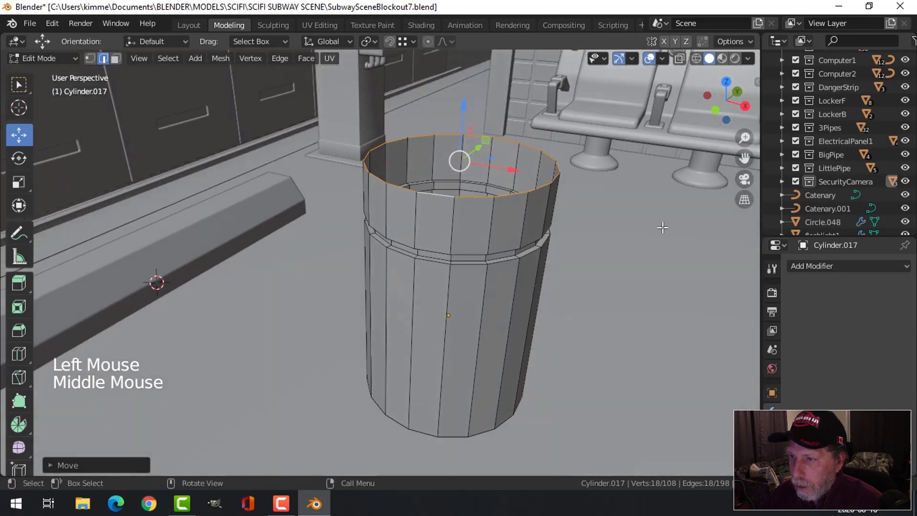
key("e")
key("s")
left_click(566, 215)
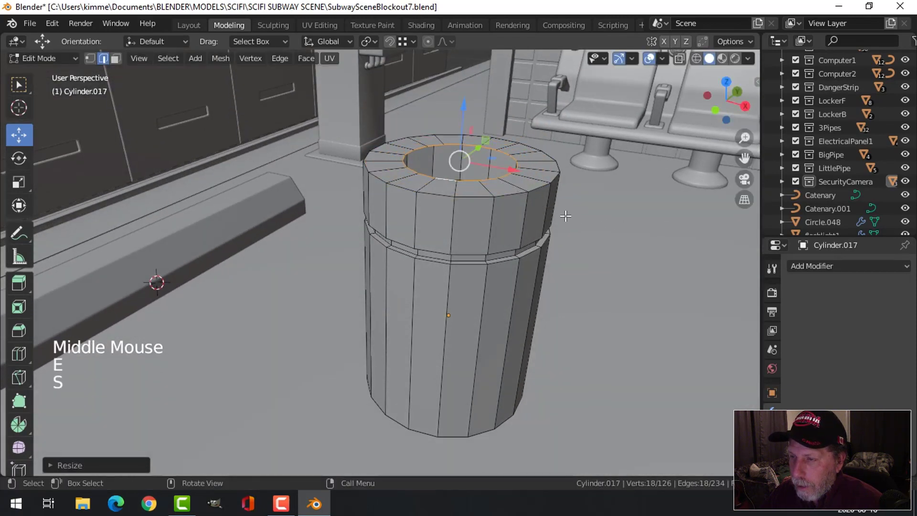
key("s")
left_click(543, 205)
key("alt+a")
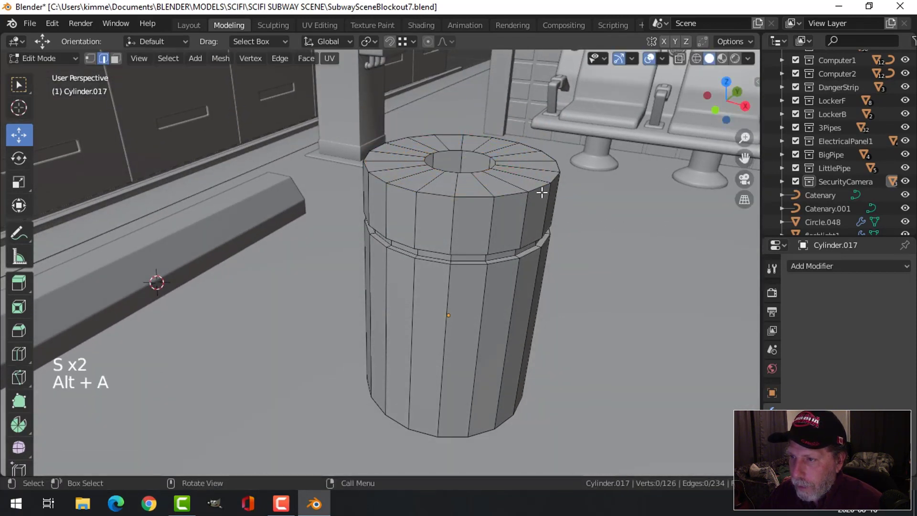
- Bevel the lid's outer top edge loop with a width of 0.455 m and 7 segments to round it into a dome
left_click(578, 222, "alt+shift")
middle_click_drag(578, 222, 604, 246)
key("ctrl+b")
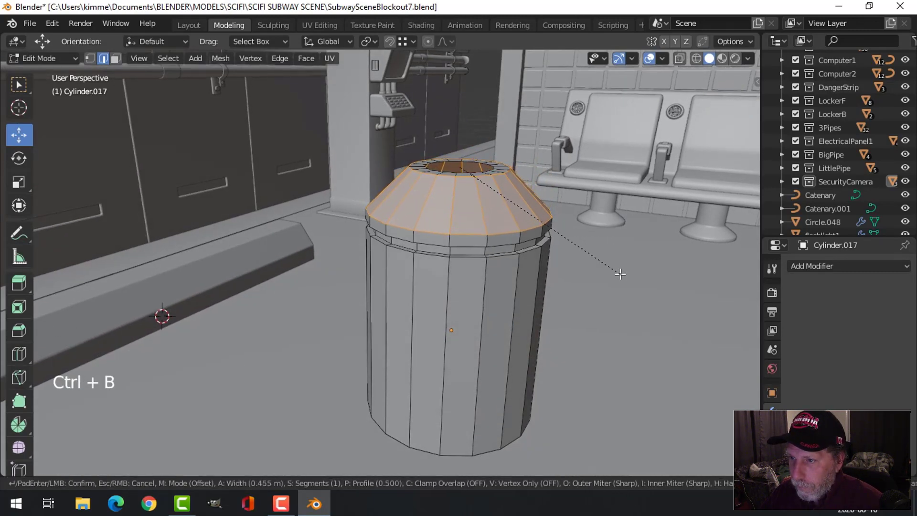
scroll(620, 274, "up", 3)
scroll(620, 274, "up", 2)
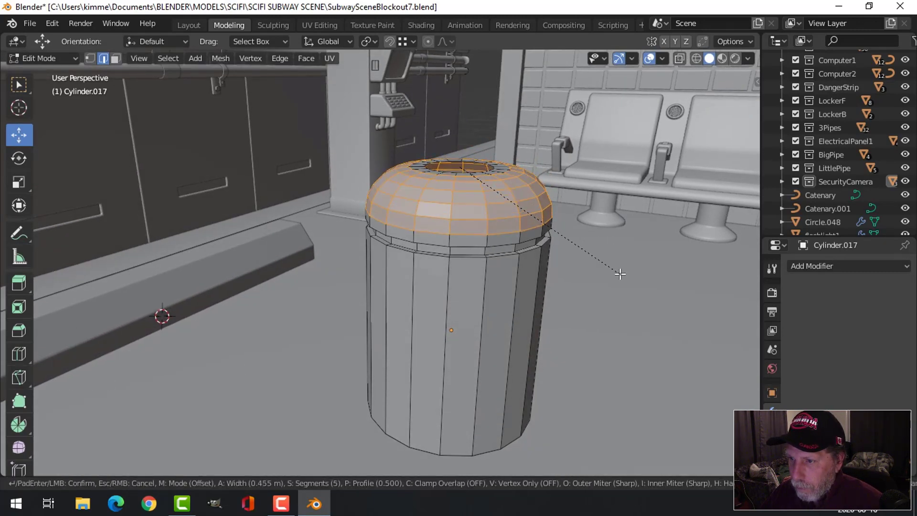
scroll(620, 274, "up", 1)
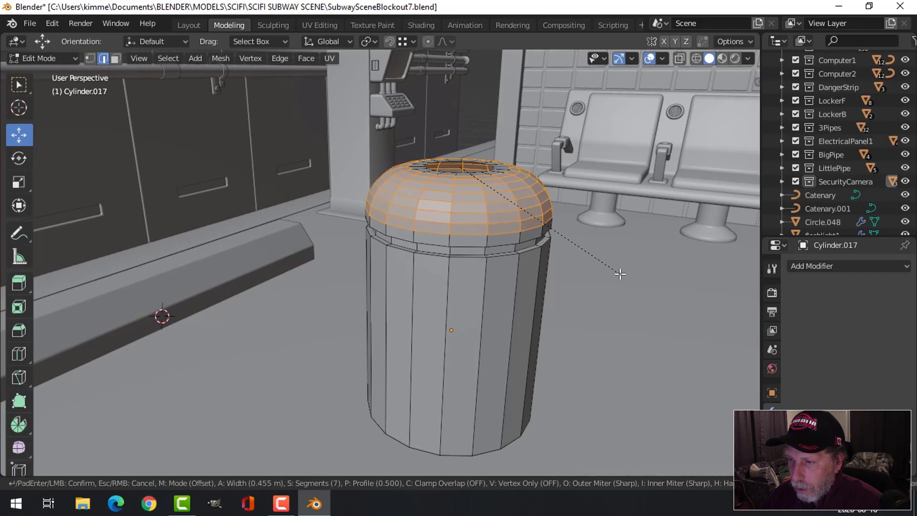
left_click(620, 274)
key("alt+a")
scroll(618, 271, "down", 2)
middle_click_drag(619, 271, 533, 328, "shift")
scroll(597, 264, "up", 1)
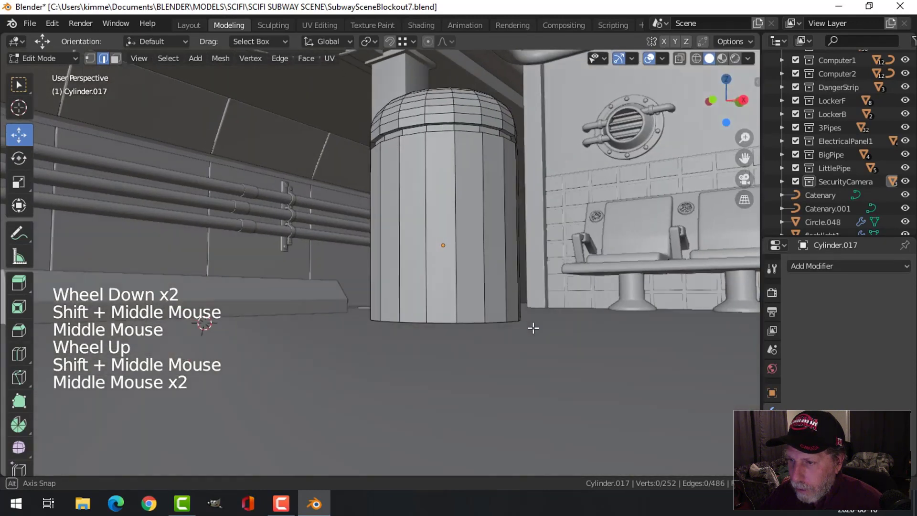
- Extrude the body's bottom edge loop and scale it inward to about 0.9 to form a lip underneath
left_click(467, 322, "alt+shift")
middle_click_drag(466, 322, 598, 331)
key("e")
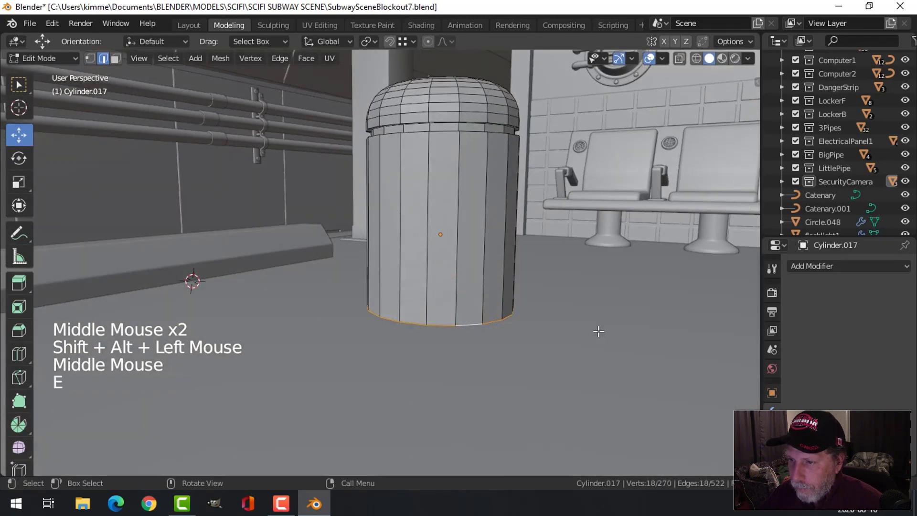
key("s")
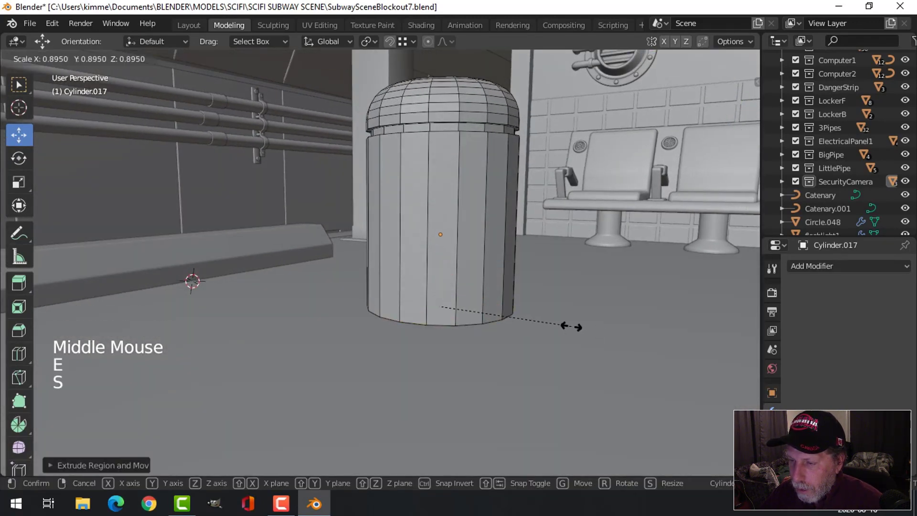
left_click(569, 324)
middle_click_drag(568, 324, 546, 322)
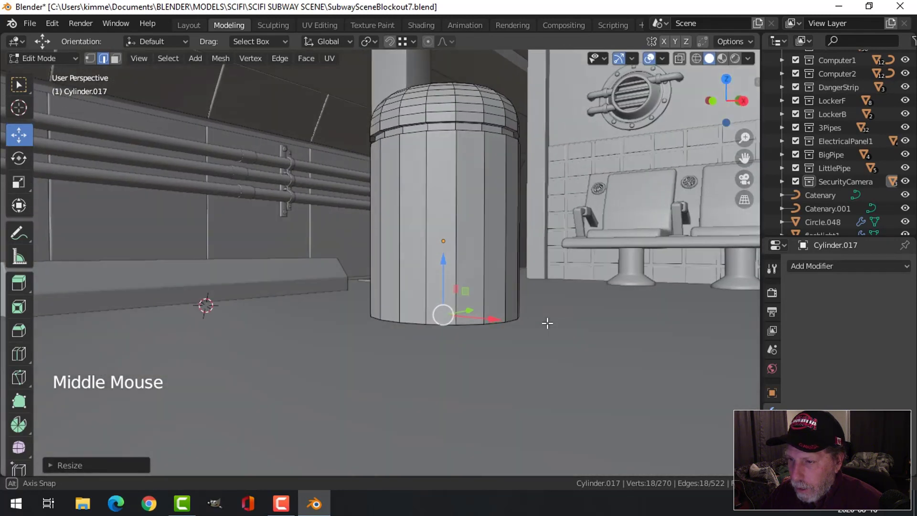
- Bevel the body's outer bottom edge loop with a width of about 0.014 m and 3 segments
key("alt+a")
left_click(466, 323, "alt+shift")
key("ctrl+b")
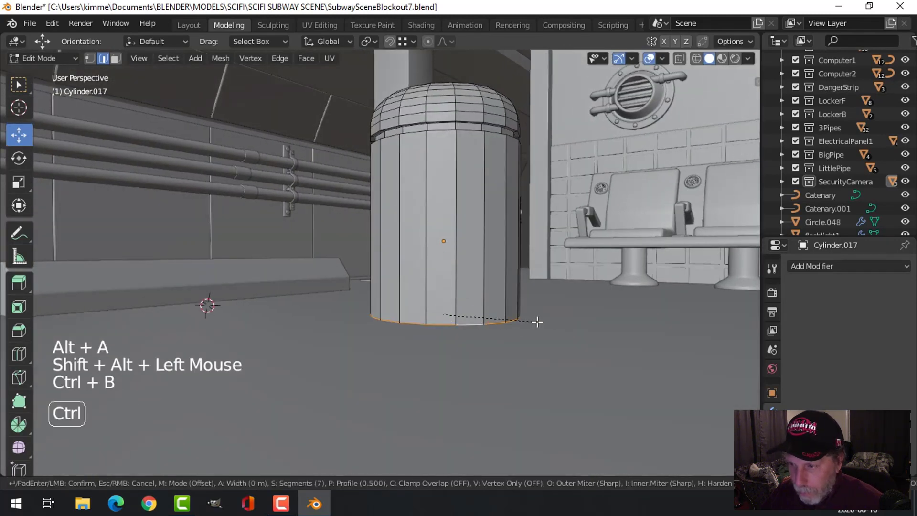
scroll(551, 326, "down", 5)
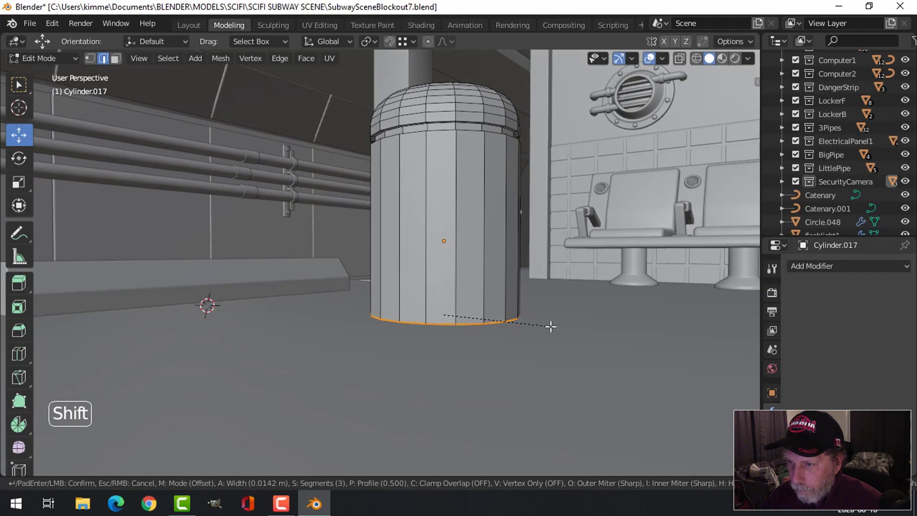
left_click(551, 327)
key("alt+a")
middle_click_drag(549, 323, 526, 332)
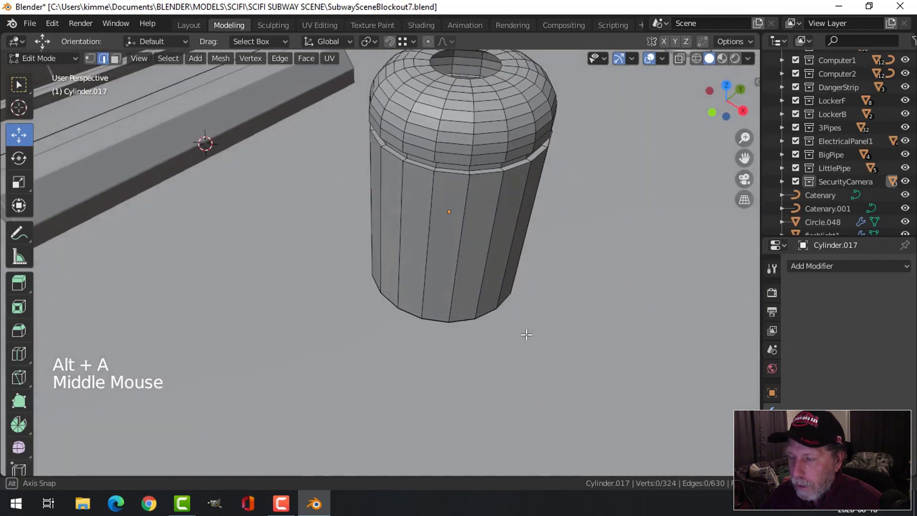
- Add a level 2 Subdivision Surface modifier to the trash can and shade it smooth
key("Tab")
middle_click_drag(537, 292, 498, 228)
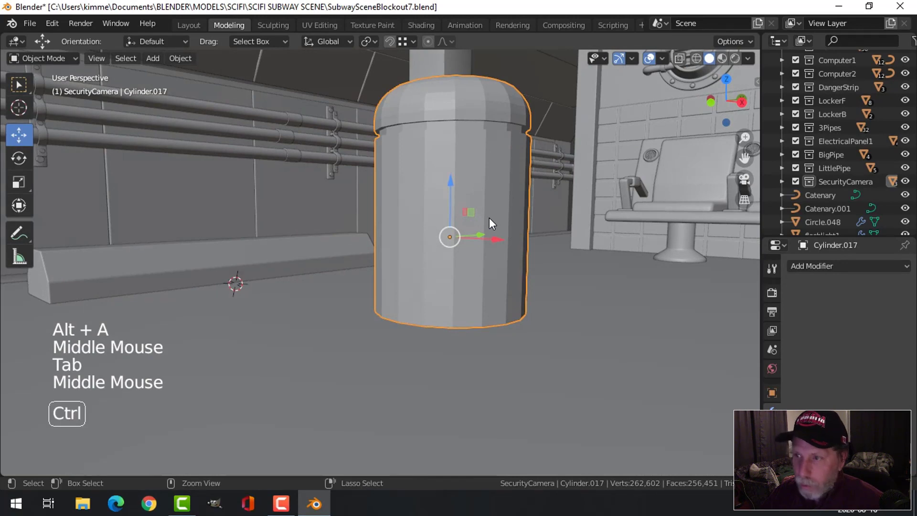
key("ctrl+2")
right_click(479, 170)
left_click(479, 171)
middle_click_drag(550, 229, 546, 258)
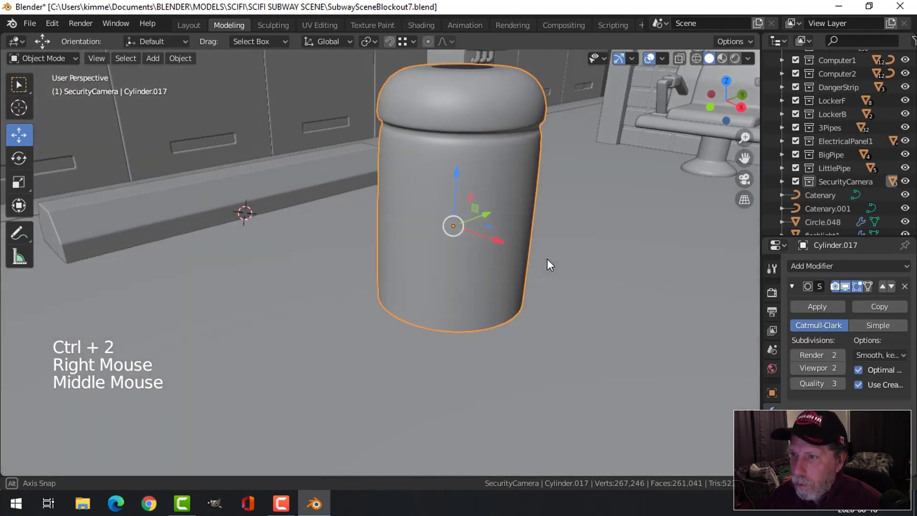
- Bevel the body's outer top edge loop below the groove with a width of about 0.042 m and 2 segments
middle_click_drag(542, 208, 514, 286, "shift")
key("Tab")
scroll(539, 217, "up", 2)
scroll(508, 249, "up", 2)
left_click(529, 193, "alt+shift")
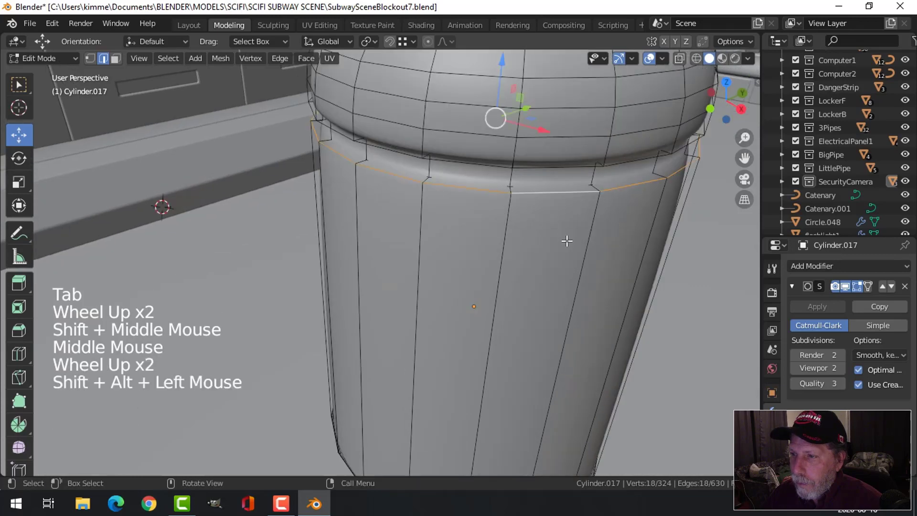
scroll(567, 242, "down", 2)
middle_click_drag(567, 242, 569, 231)
key("ctrl+b")
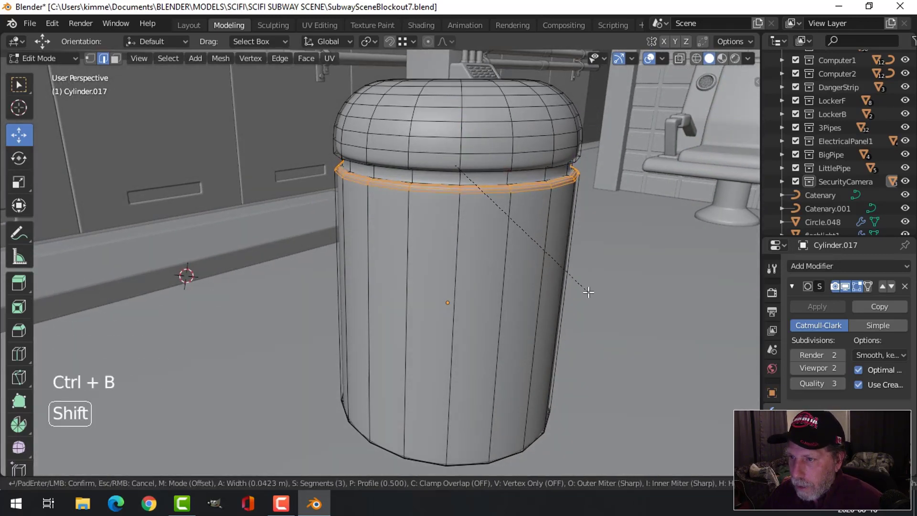
scroll(588, 287, "down", 2)
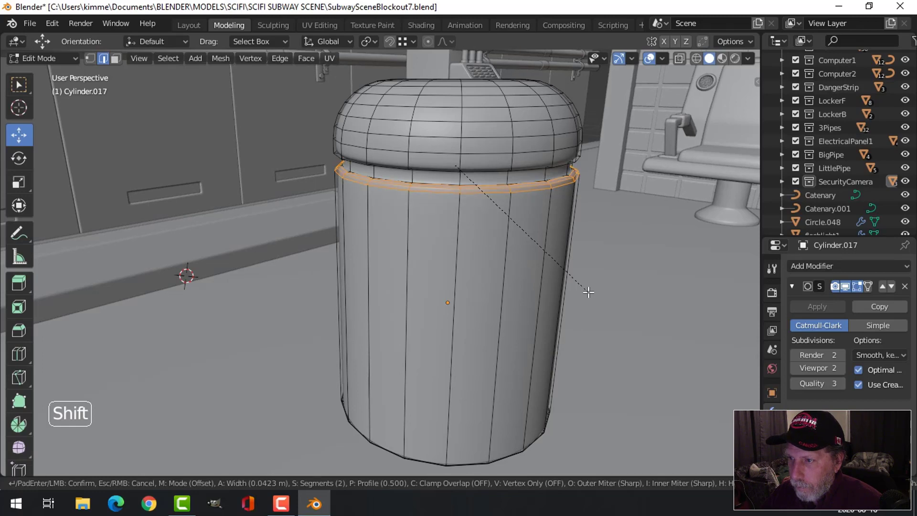
left_click(588, 292)
- Add two supporting loop cuts around the body, one slid close to its top rim and one close to its bottom edge
middle_click_drag(583, 293, 567, 271)
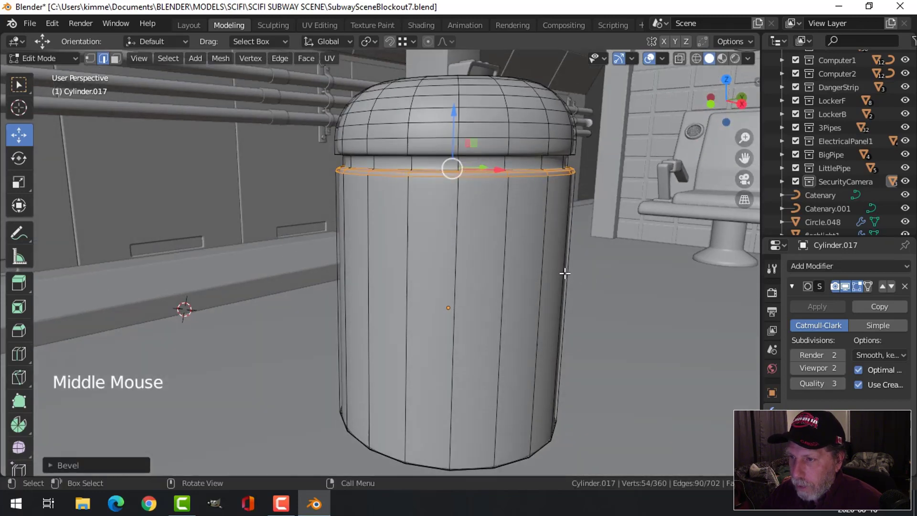
key("ctrl+r")
left_click(544, 271)
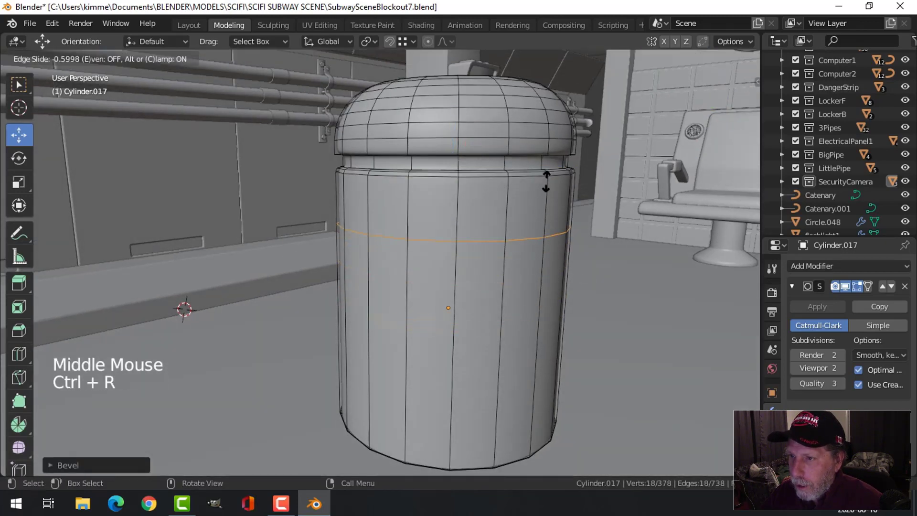
left_click(555, 133)
key("ctrl+r")
left_click(544, 351)
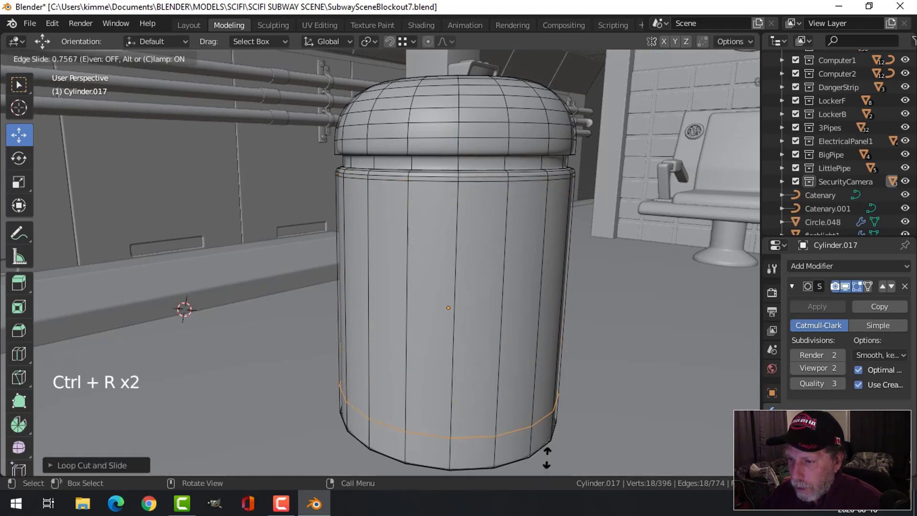
left_click(552, 57)
key("alt+a")
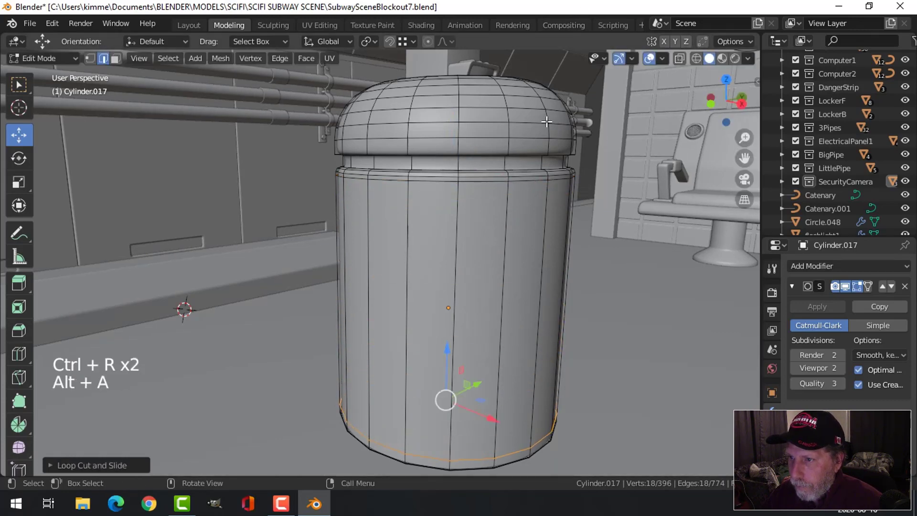
- Bevel the lid's lower outer edge loop with a width of about 0.012 m and 2 segments
middle_click_drag(548, 119, 538, 187, "shift")
scroll(532, 188, "up", 2)
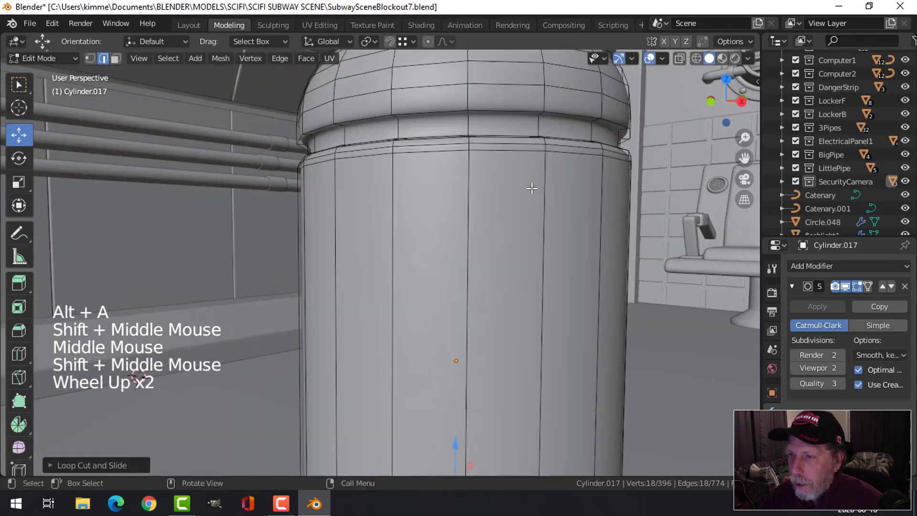
middle_click_drag(549, 102, 531, 96)
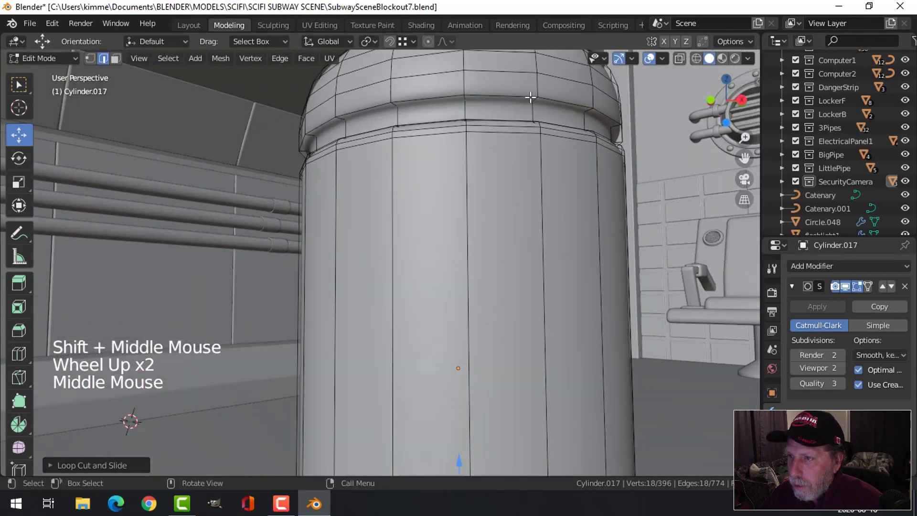
left_click(528, 96, "alt+shift")
key("ctrl+b")
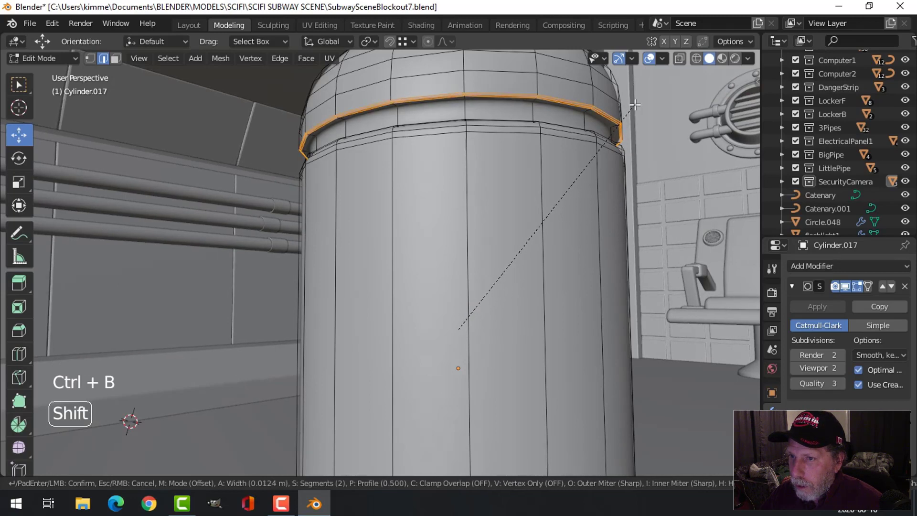
left_click(545, 154)
key("alt+a")
key("Tab")
scroll(544, 154, "down", 2)
key("alt+a")
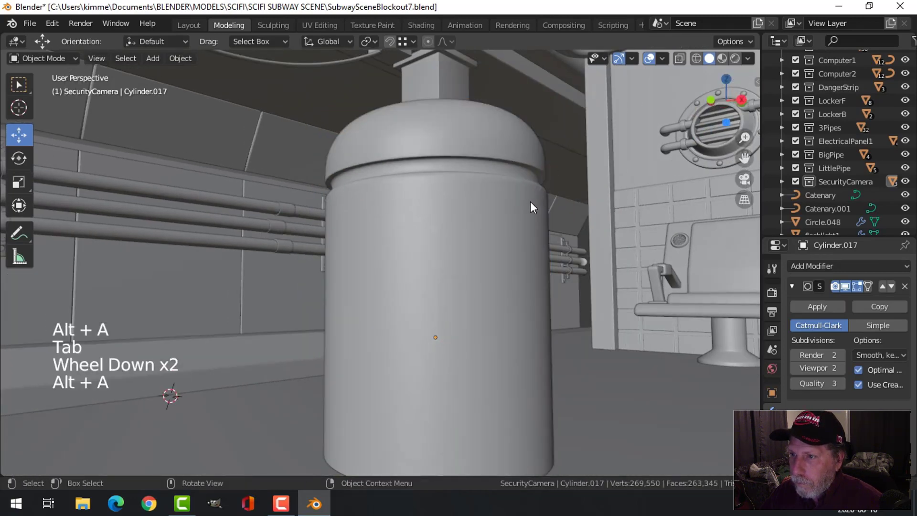
- Crease the middle edge loop of the bevel on the body's top rim and check the smoothed result in Object Mode
middle_click_drag(531, 201, 499, 209)
scroll(523, 256, "up", 1)
scroll(518, 211, "up", 1)
key("Tab")
left_click(499, 209, "alt+shift")
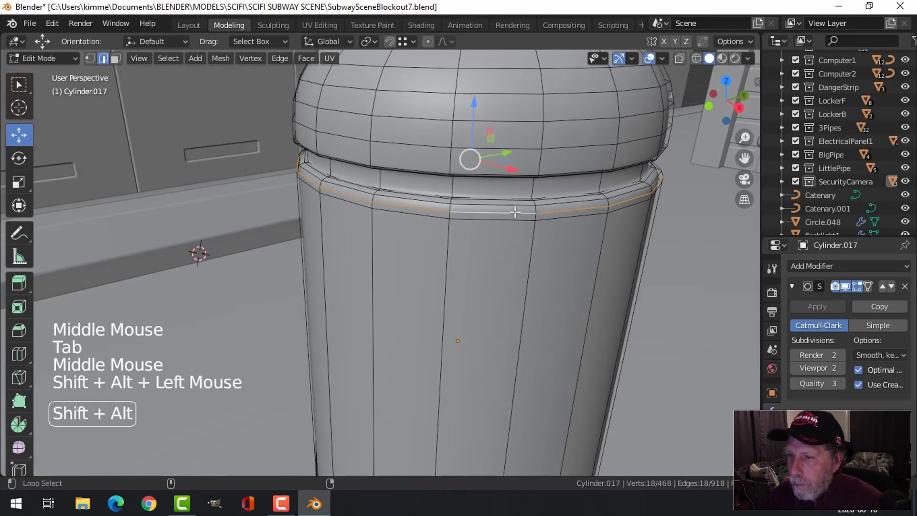
key("alt+a")
left_click(592, 204, "alt+shift")
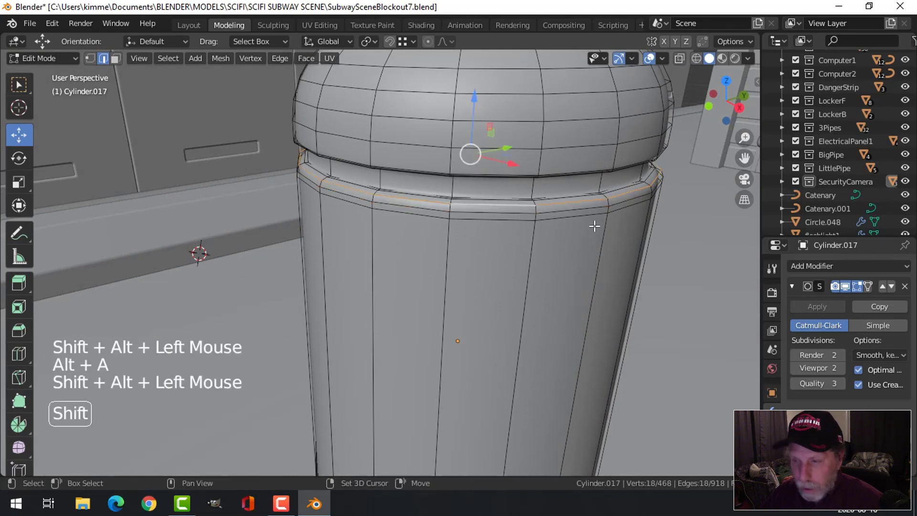
key("shift+e")
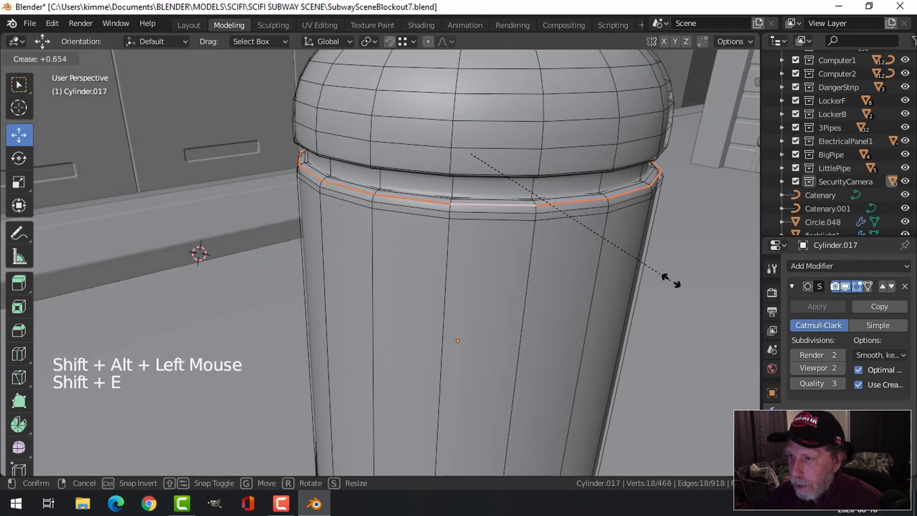
left_click(694, 309)
key("Tab")
middle_click_drag(599, 275, 569, 249)
key("Tab")
scroll(555, 239, "up", 1)
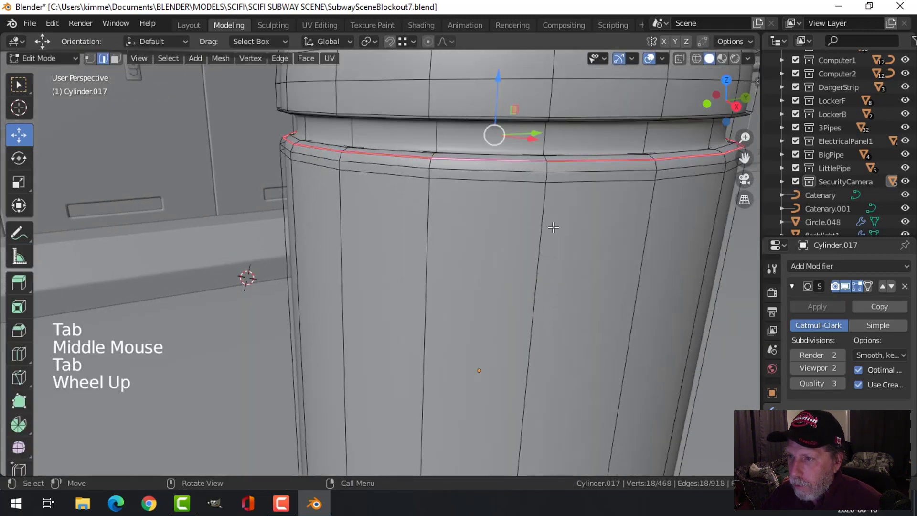
key("ctrl+z")
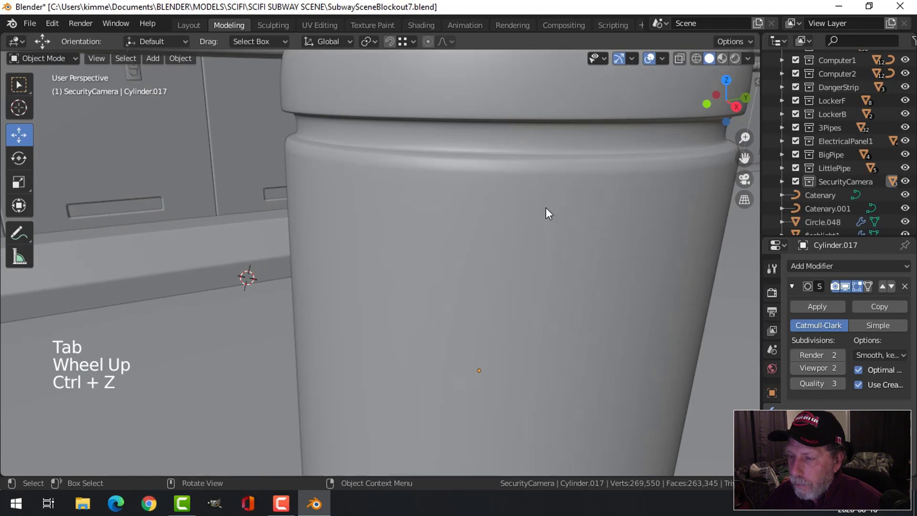
- Raise the two edge loops just below the body's creased rim slightly to tighten the edge
left_click(545, 207)
key("Tab")
key("alt+a")
left_click(550, 181, "alt+shift")
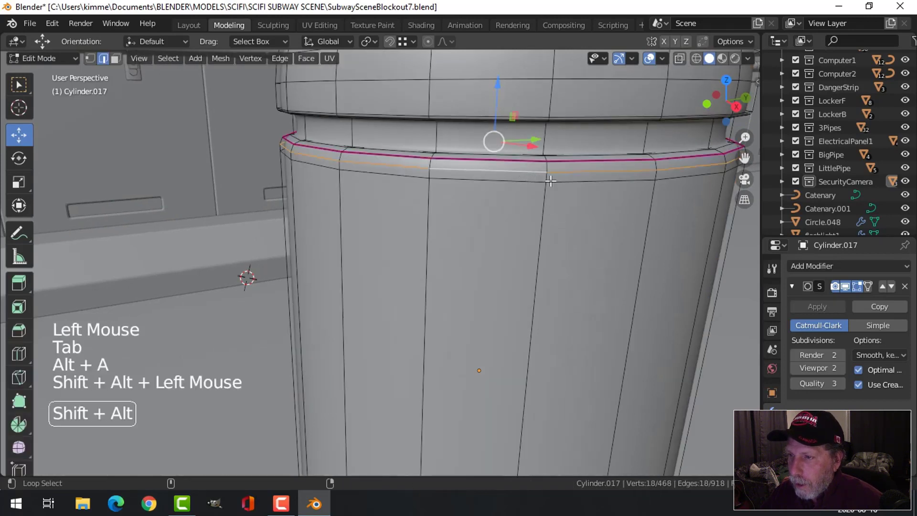
scroll(550, 180, "down", 1)
left_click_drag(478, 106, 475, 104)
key("alt+a")
left_click(477, 206, "alt+shift")
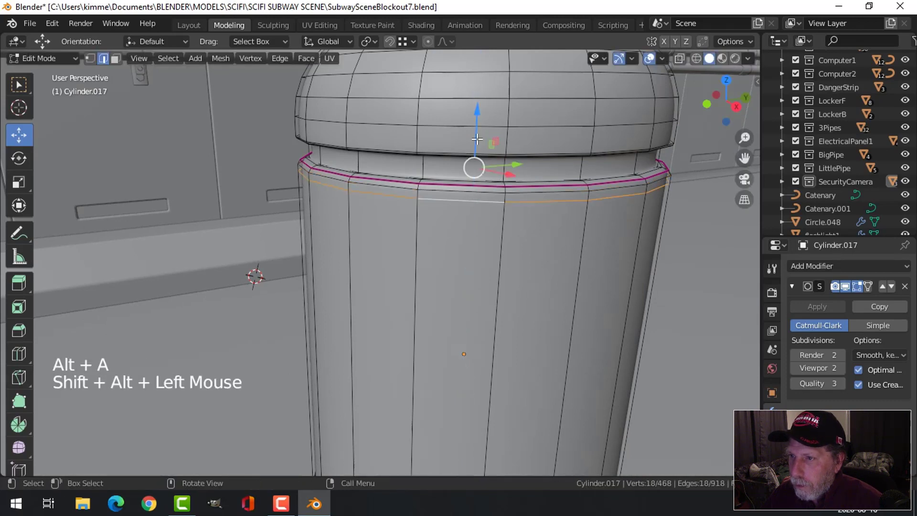
left_click_drag(477, 125, 480, 111)
key("alt+a")
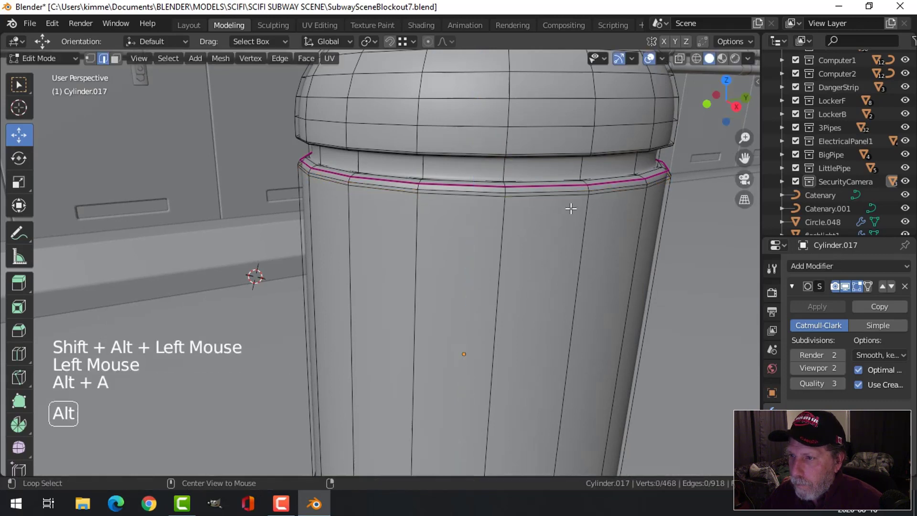
- Dissolve one of the beveled edge loops along the lid's lower rim
key("Tab")
middle_click_drag(555, 223, 506, 218)
key("alt+a")
left_click(495, 196)
key("Tab")
scroll(504, 240, "up", 2)
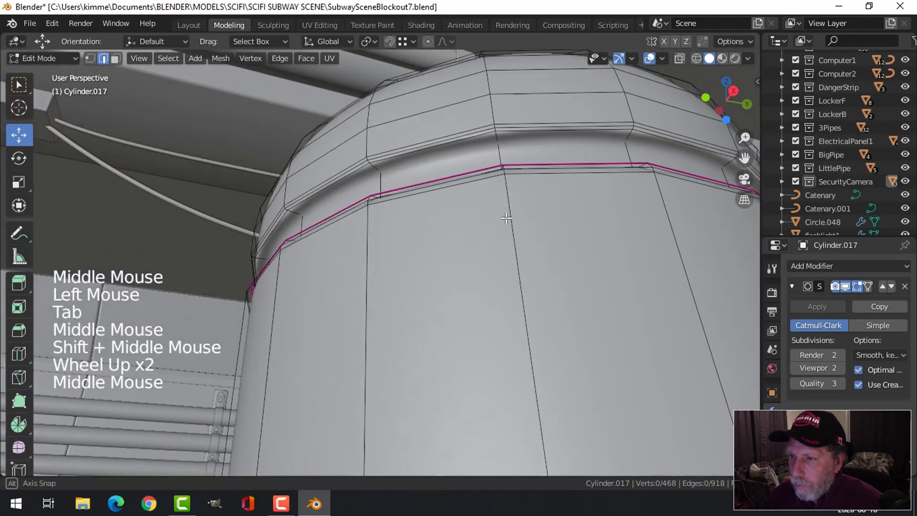
left_click(517, 133, "alt+shift")
key("x")
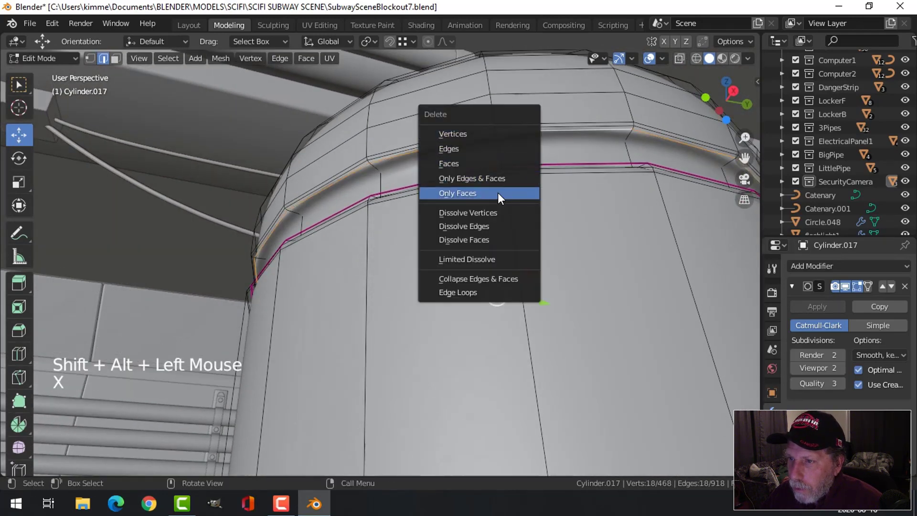
left_click(492, 228)
key("alt+a")
middle_click_drag(492, 228, 528, 273)
key("Tab")
key("alt+a")
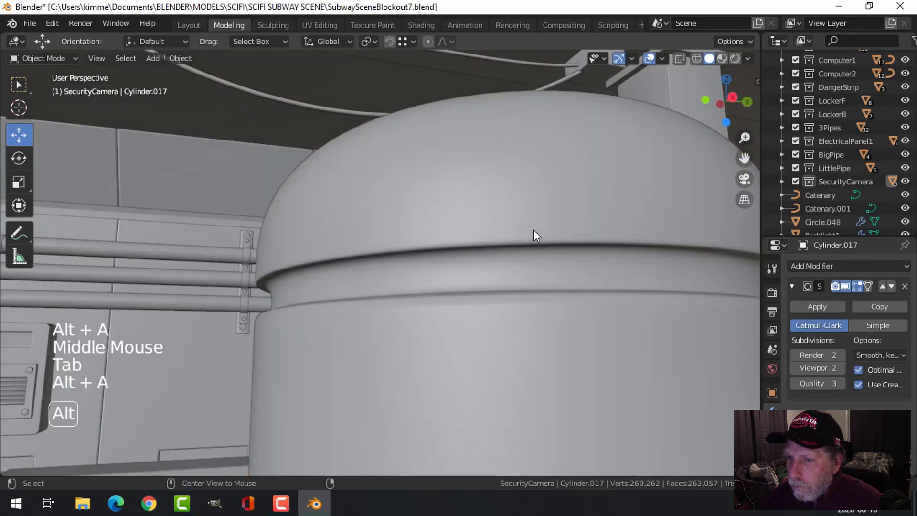
- Raise the supporting edge loop at the lid's lower rim slightly and return to Object Mode
scroll(534, 230, "down", 3)
middle_click_drag(527, 273, 500, 250)
scroll(497, 243, "up", 2)
key("Tab")
middle_click_drag(489, 220, 486, 182)
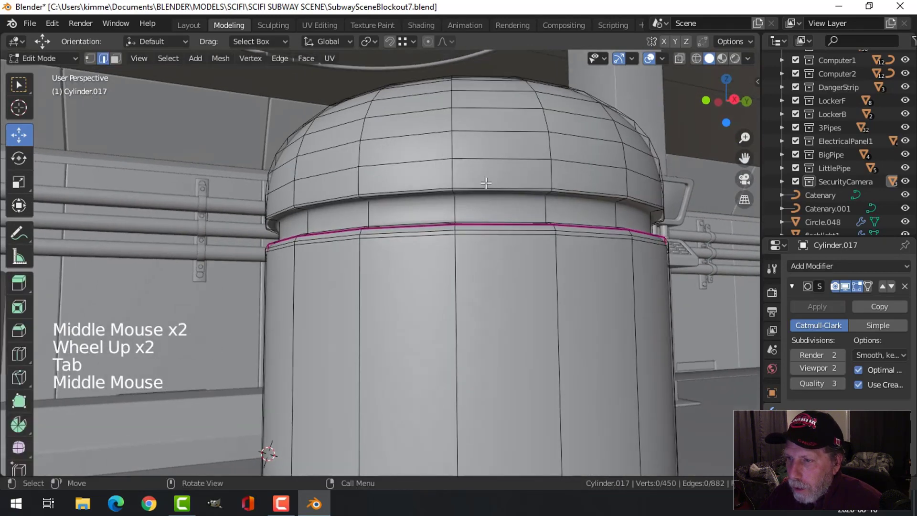
left_click(486, 182, "alt+shift")
left_click_drag(458, 173, 460, 166)
key("alt+a")
key("Tab")
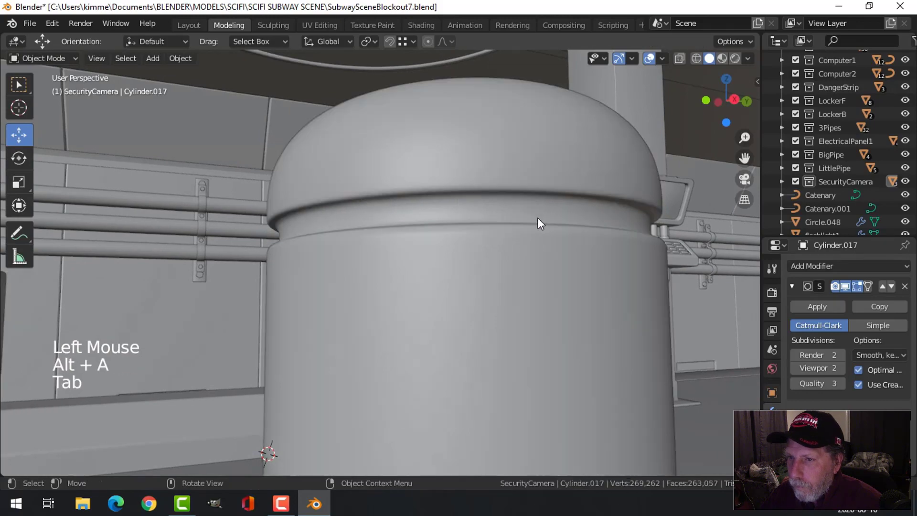
- Scale the edge loop just inside the body's creased rim outward by about 1.017 in the horizontal plane only
middle_click_drag(538, 218, 498, 324)
key("Tab")
scroll(523, 388, "up", 2)
scroll(522, 388, "up", 1)
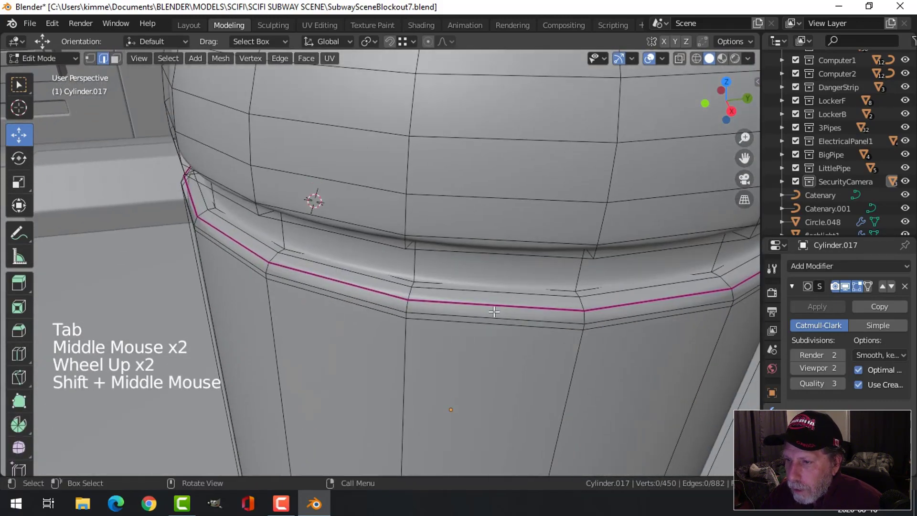
left_click(487, 295, "alt+shift")
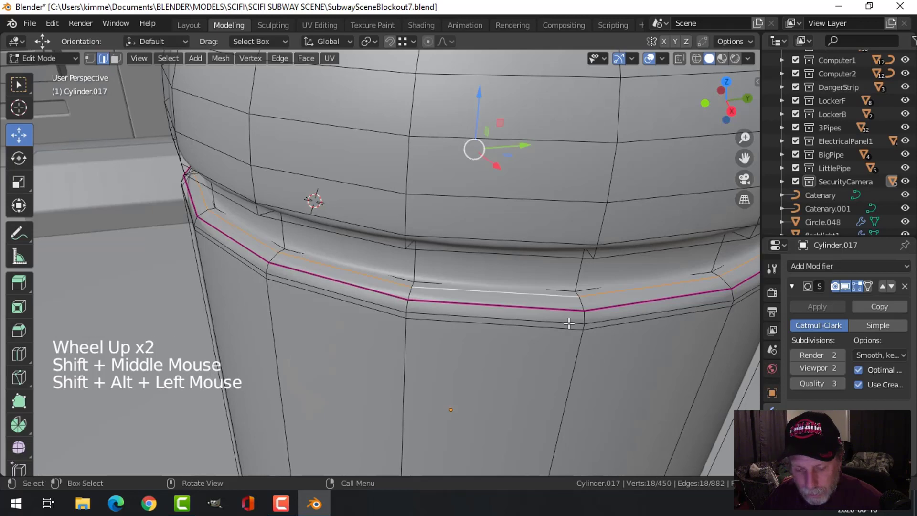
key("s")
key("shift+z")
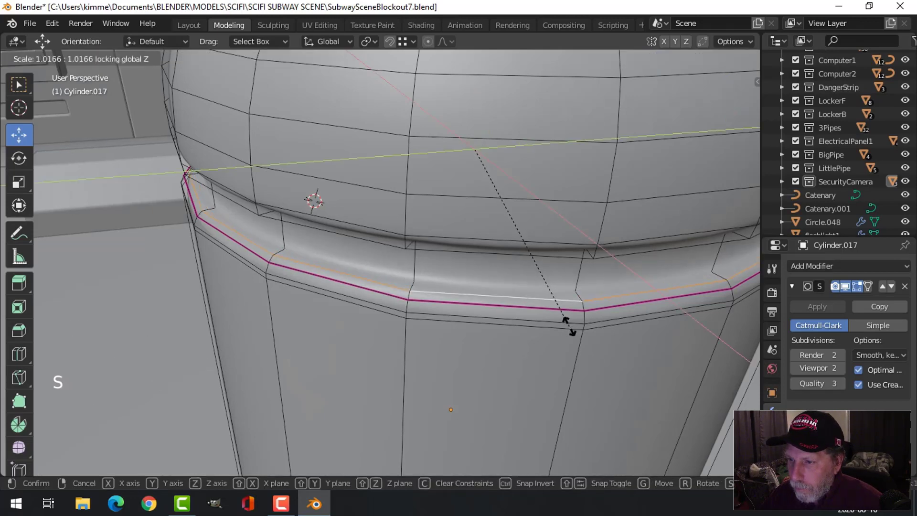
left_click(567, 327)
middle_click_drag(529, 332, 539, 296)
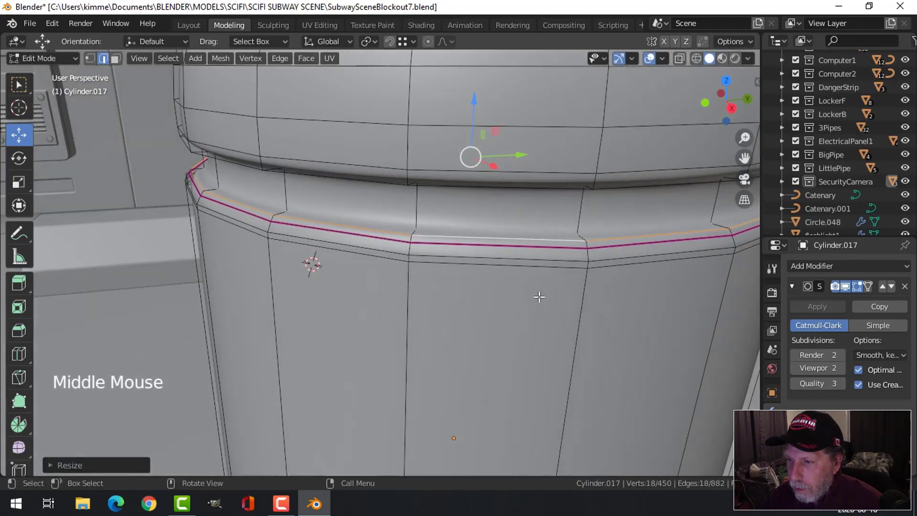
- Raise the edge loop just below the body's creased rim slightly
key("alt+a")
left_click(529, 257, "alt+shift")
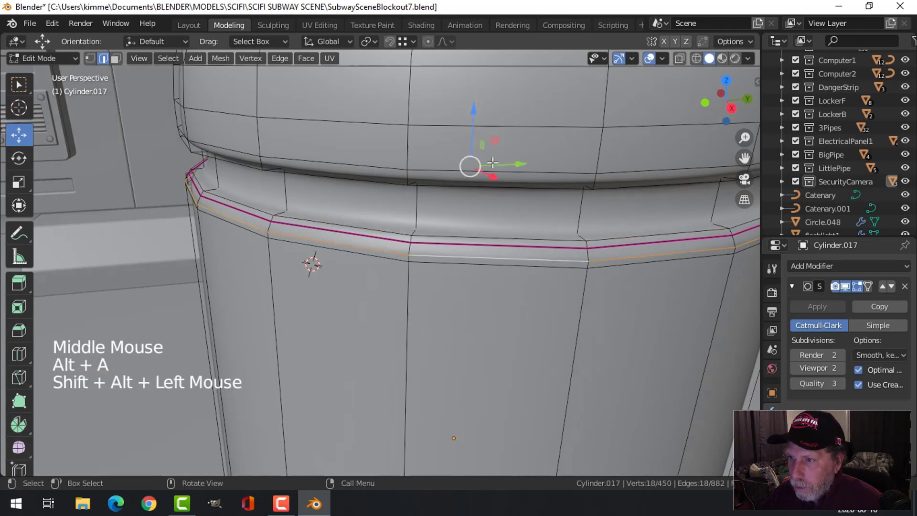
left_click_drag(481, 113, 479, 107)
key("alt+a")
- Insert a supporting edge loop around the neck groove below the lid and check the smoothed can in Object Mode
key("ctrl+r")
left_click(410, 210)
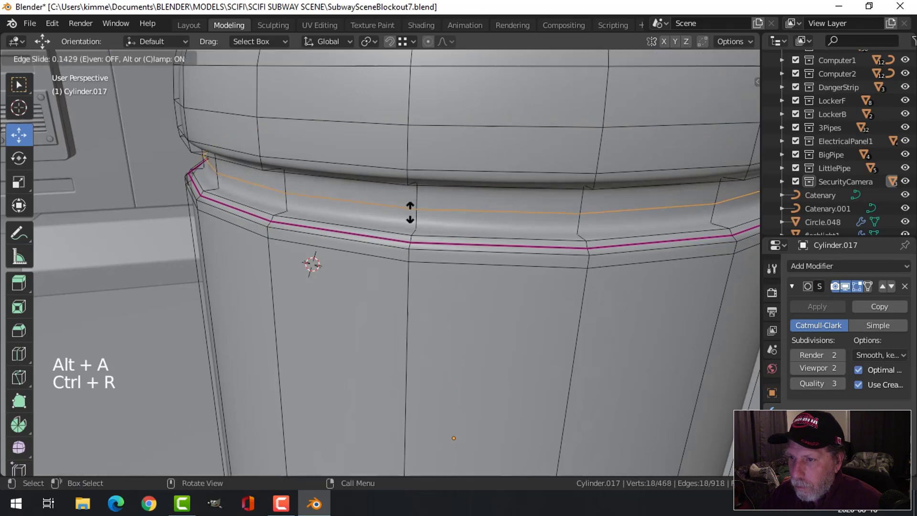
key("Tab")
middle_click_drag(521, 306, 494, 289)
scroll(518, 279, "down", 2)
scroll(513, 299, "down", 1)
scroll(512, 297, "down", 1)
scroll(482, 267, "up", 2)
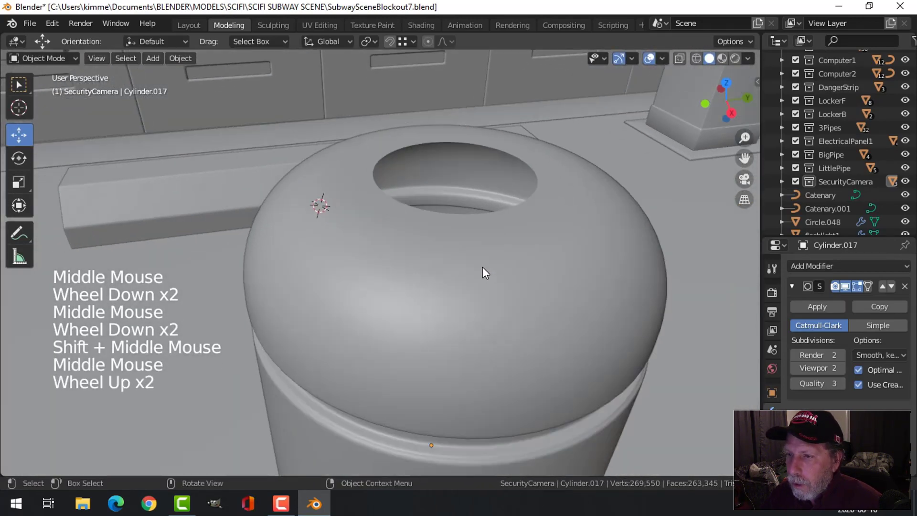
- Delete the vertices of the innermost edge loop around the lid's top opening to widen the hole
left_click(483, 268)
key("Tab")
key("alt+a")
left_click(497, 216, "alt+shift")
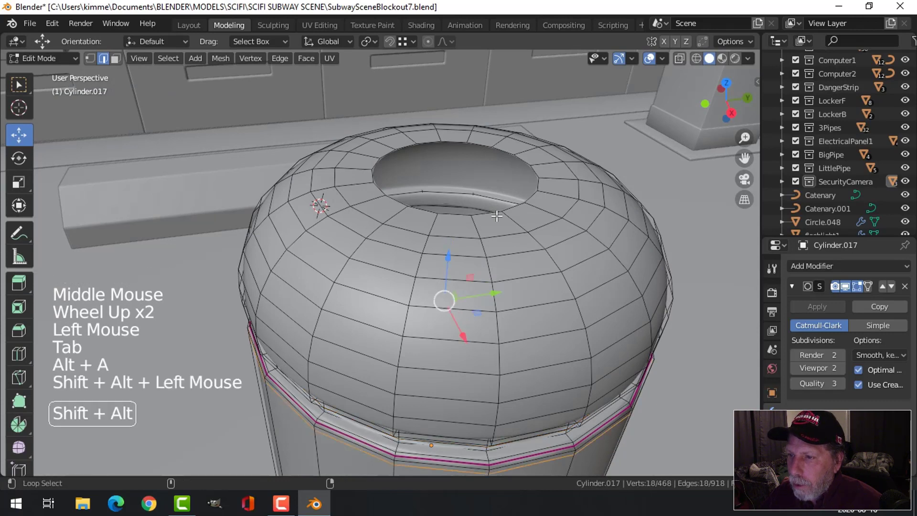
key("alt+a")
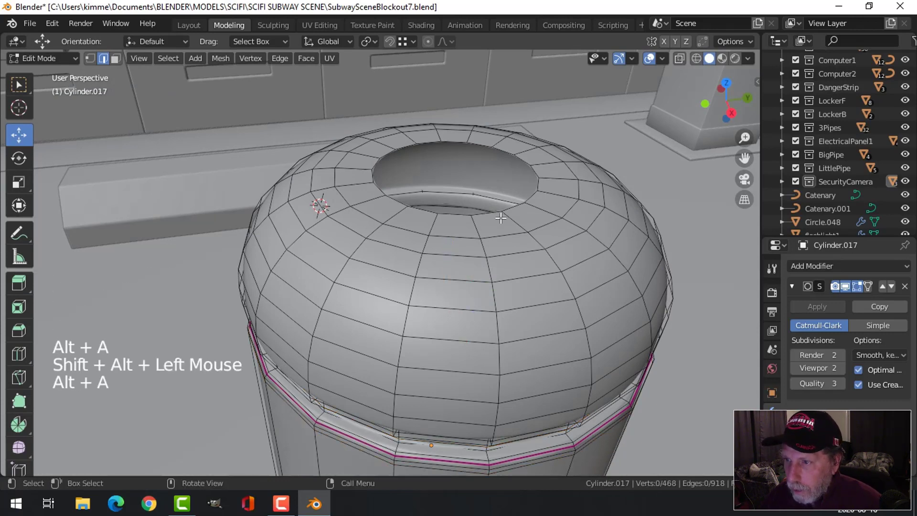
left_click(497, 216, "alt+shift")
key("x")
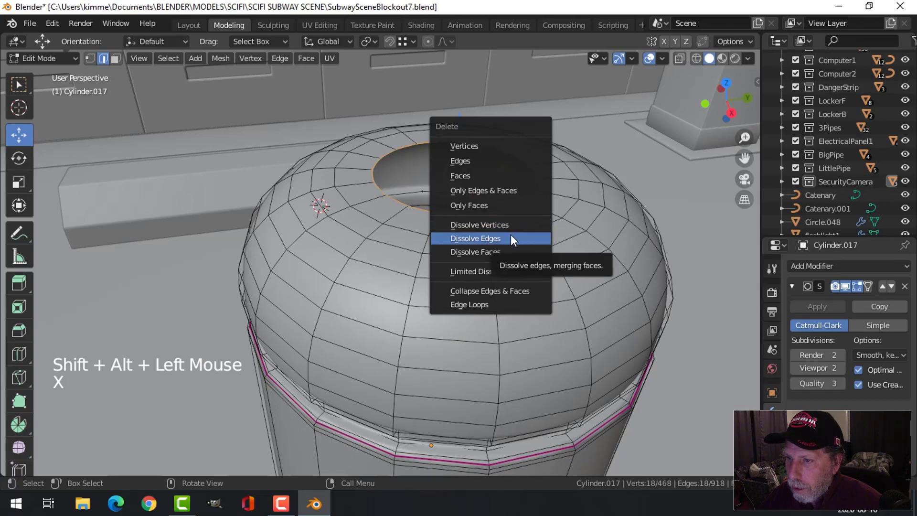
left_click(489, 176)
middle_click_drag(489, 175, 505, 216)
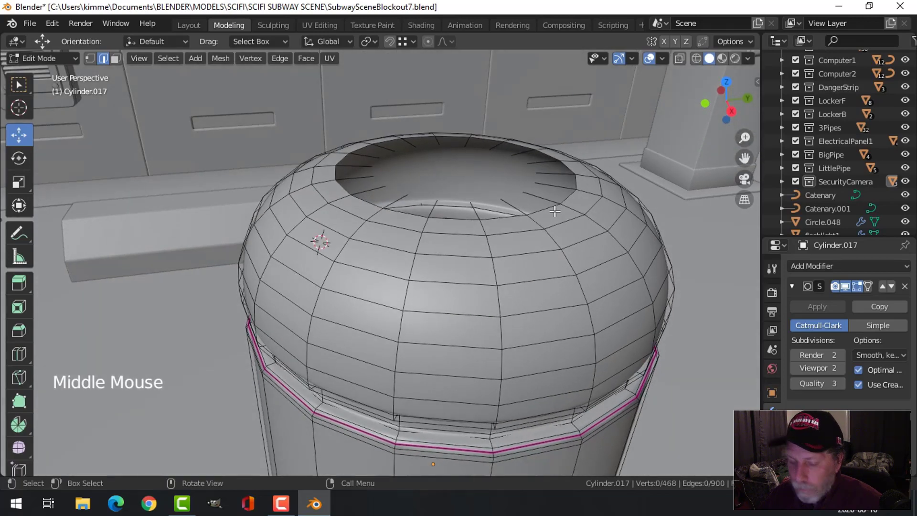
key("ctrl+z")
key("x")
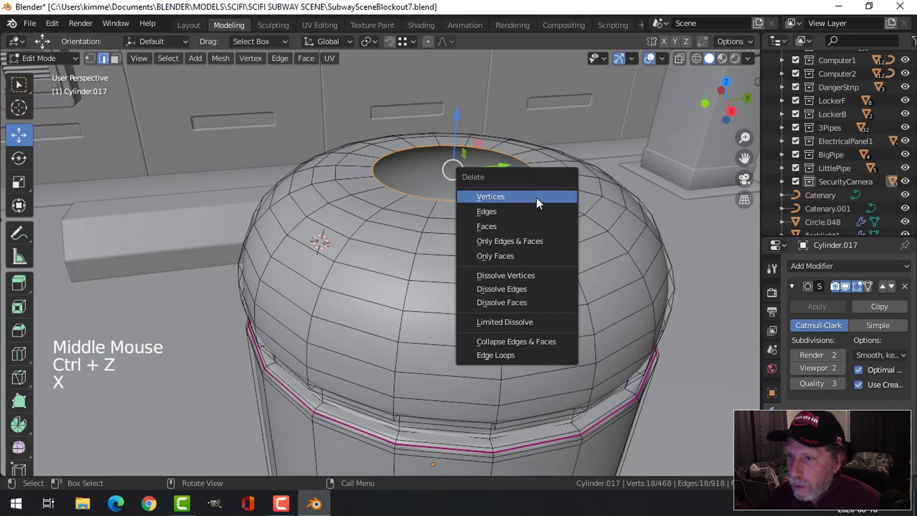
left_click(537, 196)
- Duplicate the edge loop around the lid's opening, raise the copy slightly and separate it into its own object
left_click(509, 219, "alt+shift")
mouse_move(581, 255)
middle_mouse_down()
mouse_move(586, 246)
mouse_move(571, 254)
mouse_move(579, 251)
middle_mouse_up()
scroll(585, 245, "down", 2)
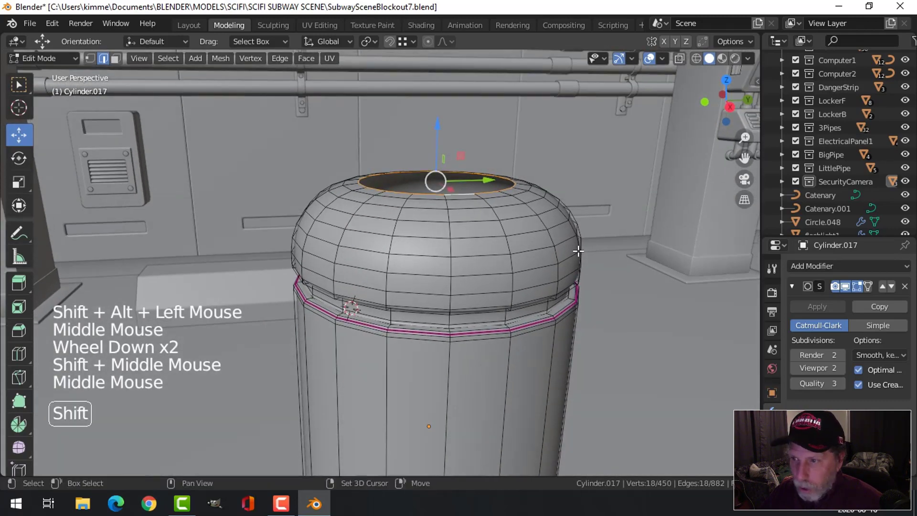
key("shift+d")
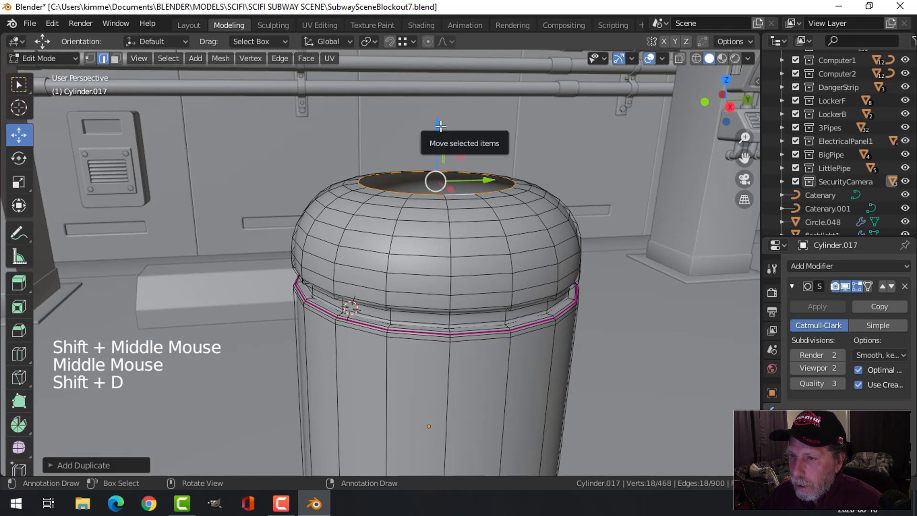
left_click_drag(440, 125, 440, 115)
key("p")
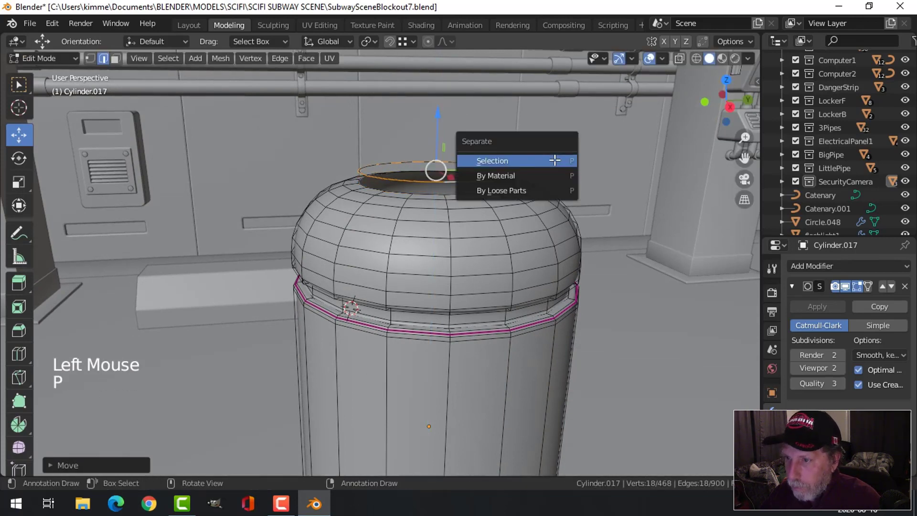
left_click(556, 160)
key("Tab")
left_click(474, 180)
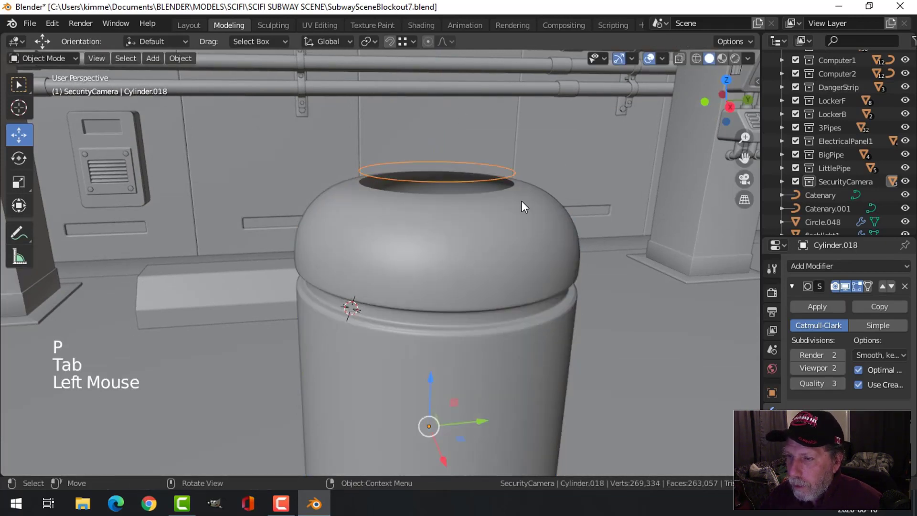
- Lower the separated ring onto the lid's opening and scale it slightly larger than the hole
key("Tab")
key("a")
left_click_drag(438, 124, 436, 134)
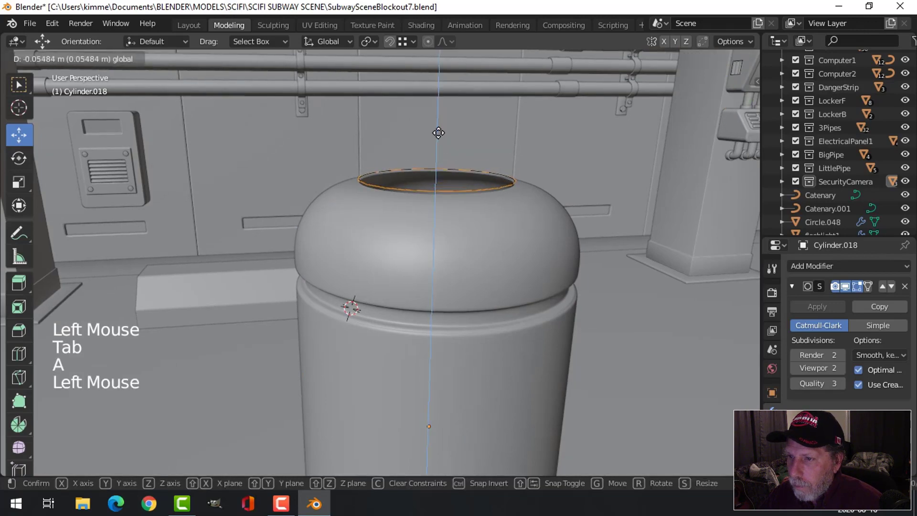
middle_click_drag(436, 133, 436, 178)
key("s")
left_click(525, 213)
middle_click_drag(525, 211, 523, 218)
left_click_drag(439, 140, 437, 144)
scroll(564, 229, "up", 2)
middle_click_drag(553, 225, 562, 249, "shift")
middle_click_drag(562, 248, 569, 272)
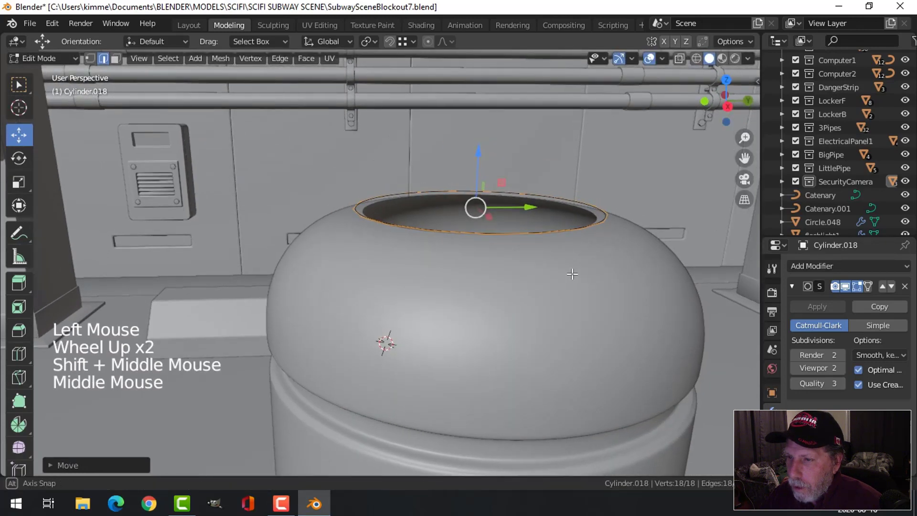
- Extrude the ring slightly upward and scale the new loop inward to about 0.95 to start the rim
key("e")
left_click(572, 273)
left_click_drag(478, 149, 481, 146)
key("s")
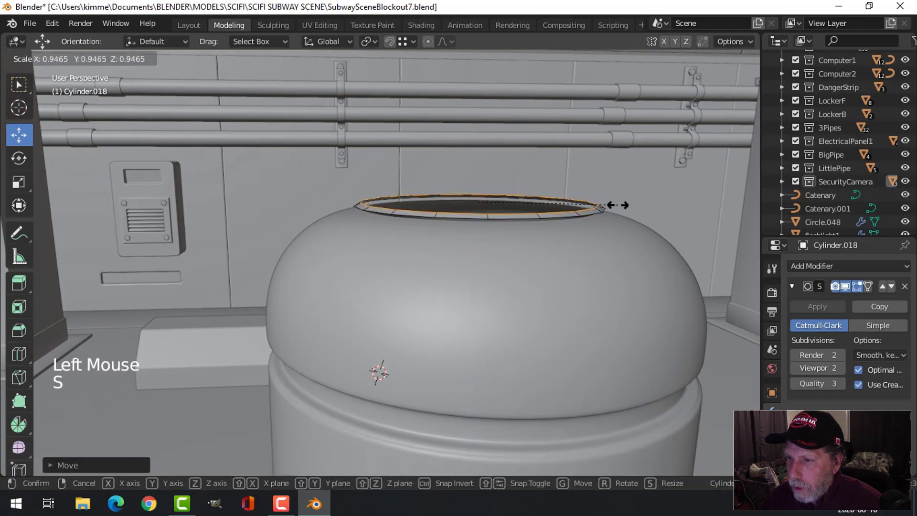
left_click(624, 209)
middle_click_drag(624, 208, 638, 223)
- Extrude the rim's inner edge loop again and scale it inward to about 0.94 to form the rim's top
key("e")
left_click(637, 224)
key("s")
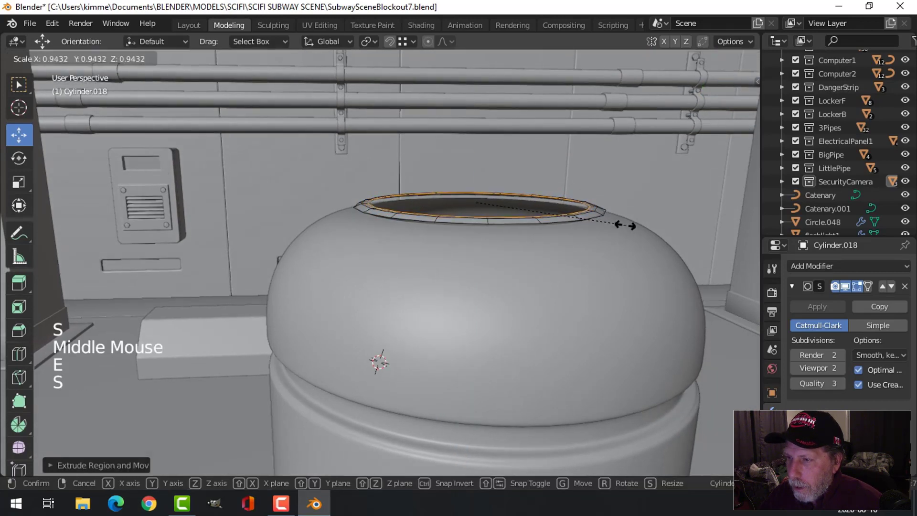
left_click(619, 225)
- Extrude the rim's inner loop down into the opening, narrow its bottom into a funnel and return to Object Mode
middle_click_drag(612, 228, 499, 178)
left_click_drag(477, 146, 478, 190)
middle_click_drag(478, 190, 651, 246)
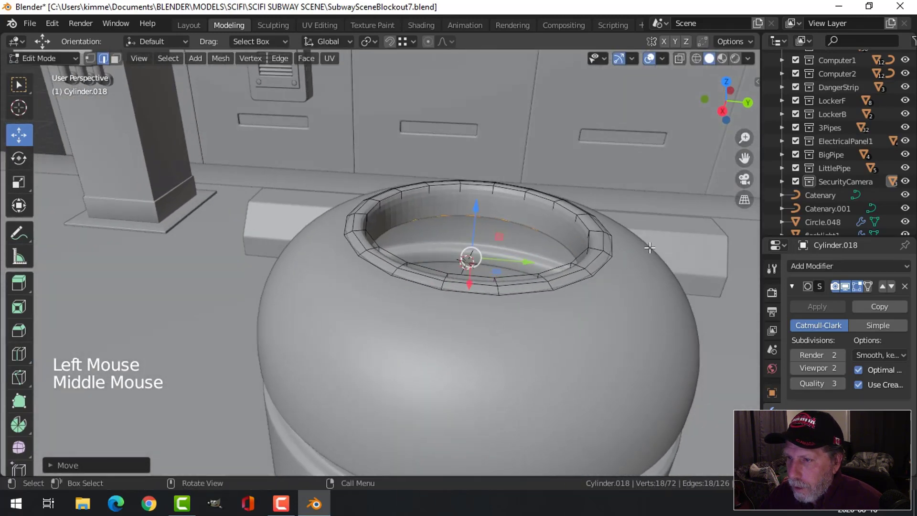
key("s")
left_click(601, 242)
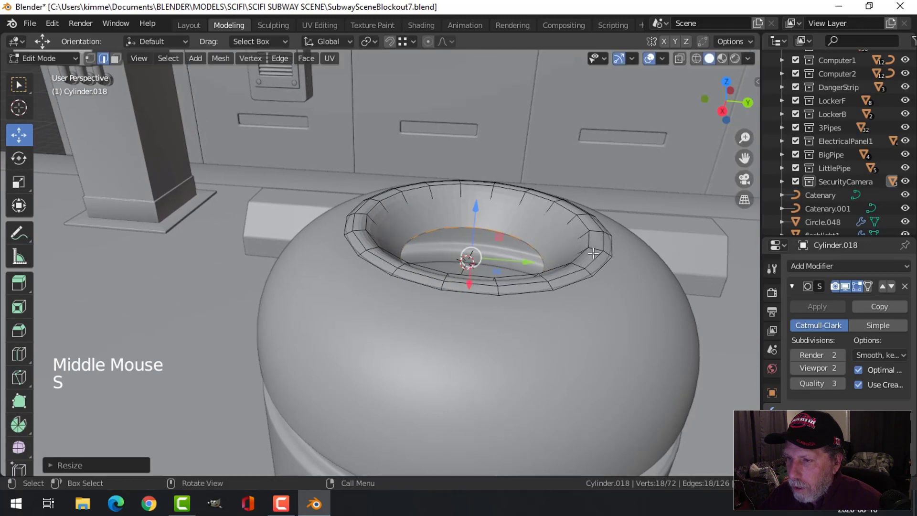
middle_click_drag(592, 253, 588, 259)
key("alt+a")
key("Tab")
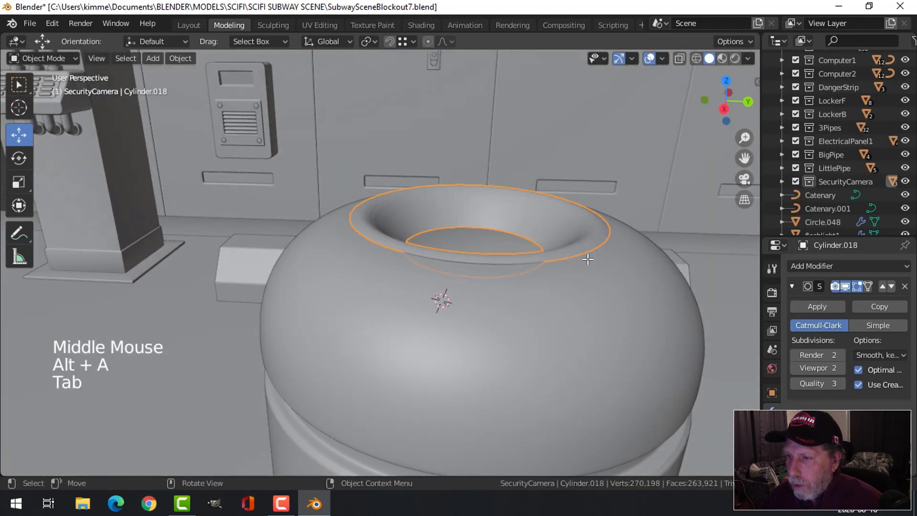
- Set the funnel insert's origin to its geometry
right_click(553, 222)
key("alt+a")
middle_click_drag(579, 264, 546, 248)
scroll(543, 213, "up", 2)
left_click(566, 224)
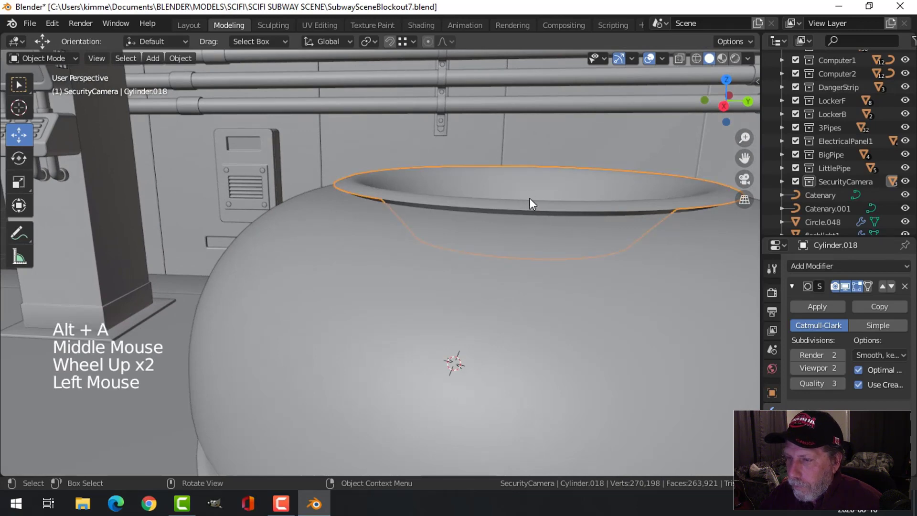
scroll(530, 199, "down", 2)
left_click(181, 58)
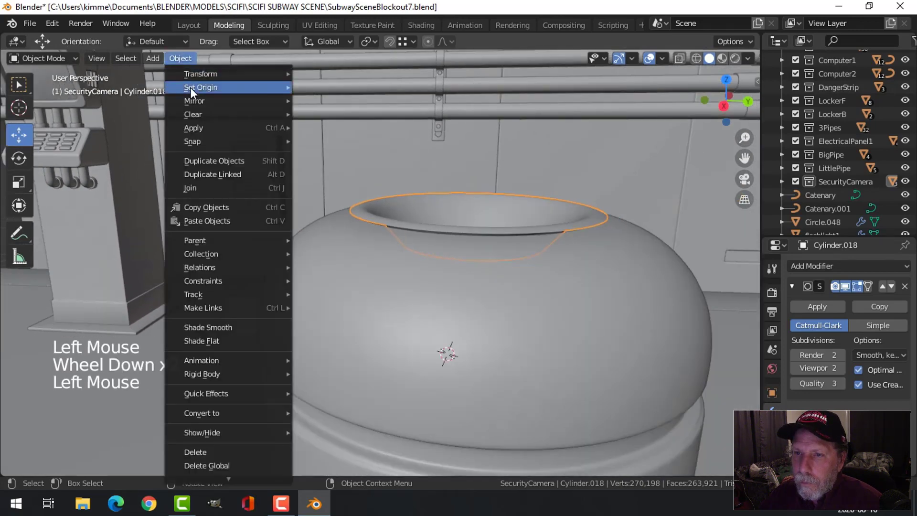
mouse_move(191, 87)
left_click(315, 102)
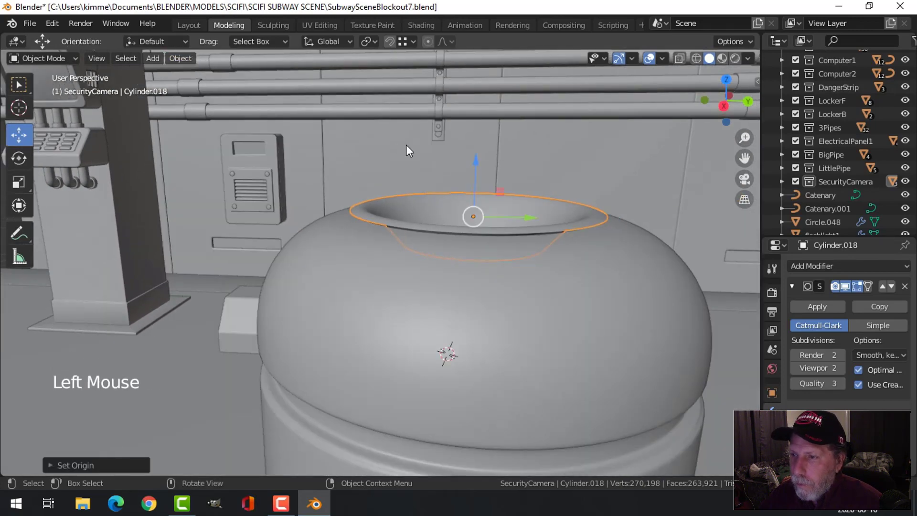
left_click(474, 162)
- Extrude the insert's outer lower edge loop down toward the lid, flare it outward by about 1.04 and return to Object Mode
key("alt+a")
mouse_move(583, 217)
middle_mouse_down()
mouse_move(566, 220)
mouse_move(584, 224)
middle_mouse_up()
scroll(573, 232, "up", 2)
left_click(584, 223)
key("Tab")
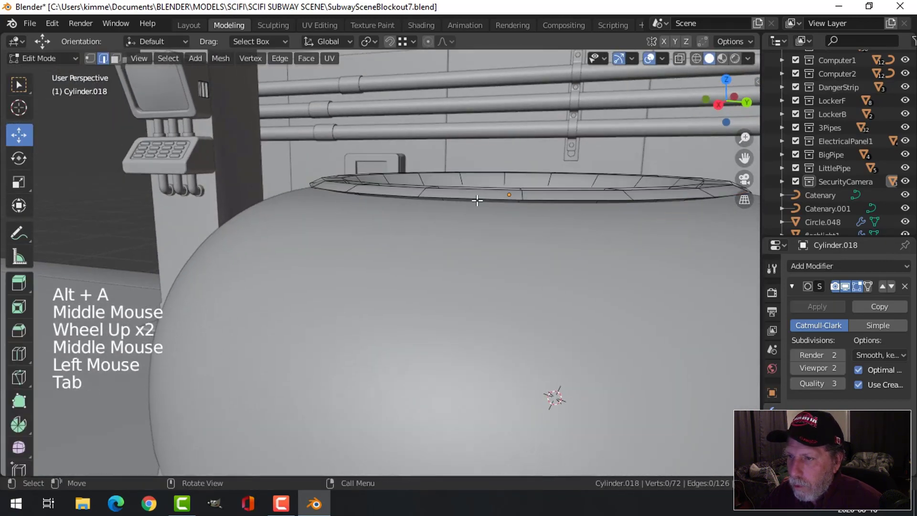
left_click(477, 201, "alt+shift")
key("e")
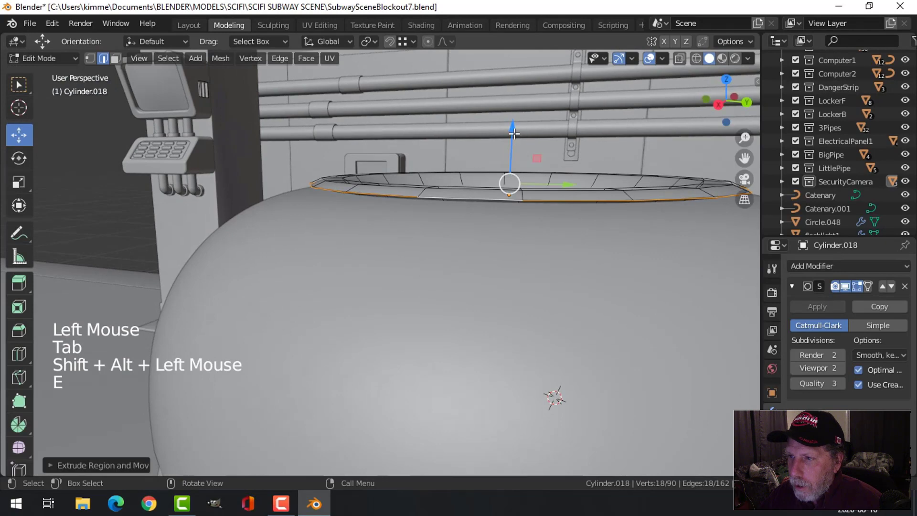
left_click(514, 141)
key("s")
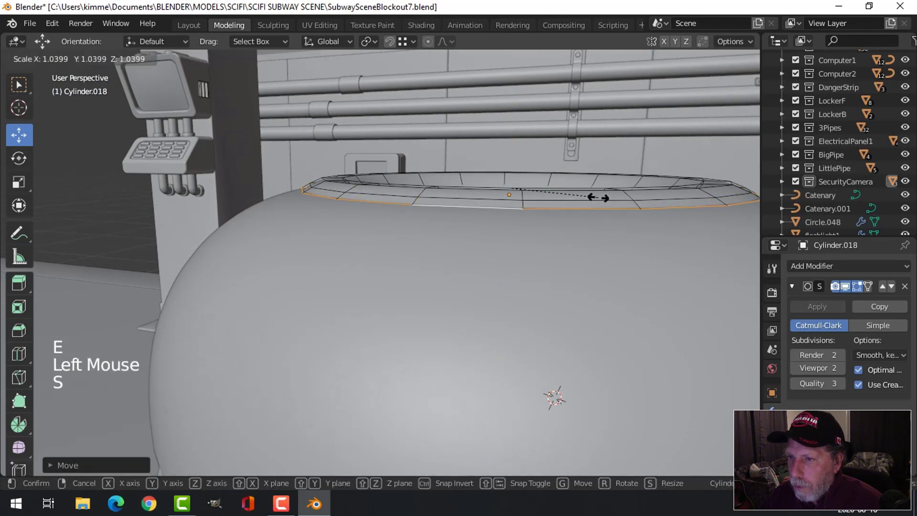
left_click(594, 196)
key("alt+a")
key("Tab")
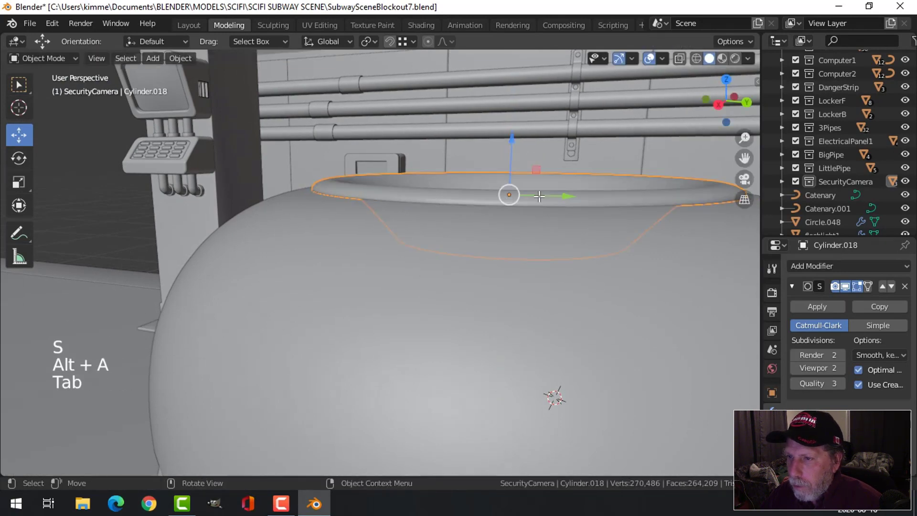
- Extrude the funnel's bottom edge loop, scale it slightly outward and lower it to form an underside lip
key("alt+a")
middle_click_drag(537, 196, 519, 254)
left_click(517, 200)
scroll(557, 201, "down", 3)
key("alt+a")
scroll(542, 255, "up", 1)
left_click(509, 240)
key("Tab")
left_click(486, 263, "alt+shift")
key("e")
key("s")
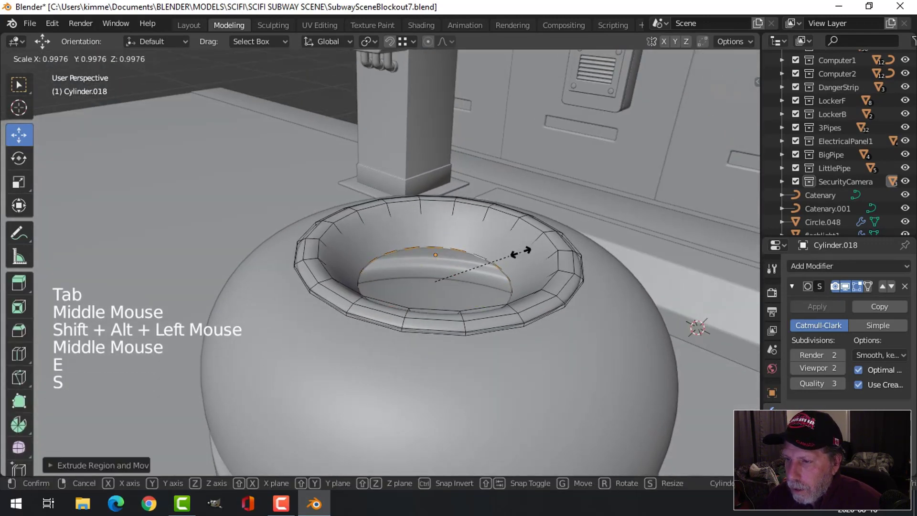
left_click(539, 257)
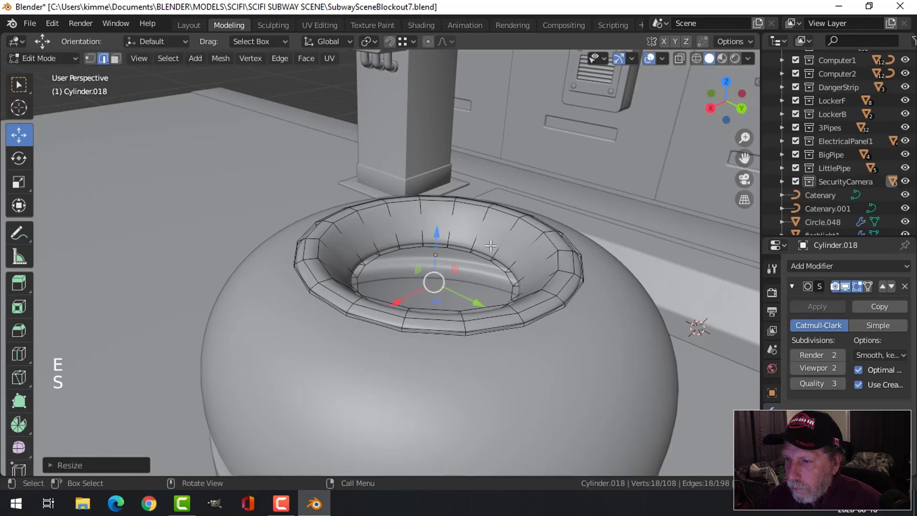
left_click_drag(435, 234, 435, 239)
key("alt+a")
key("Tab")
scroll(535, 274, "down", 2)
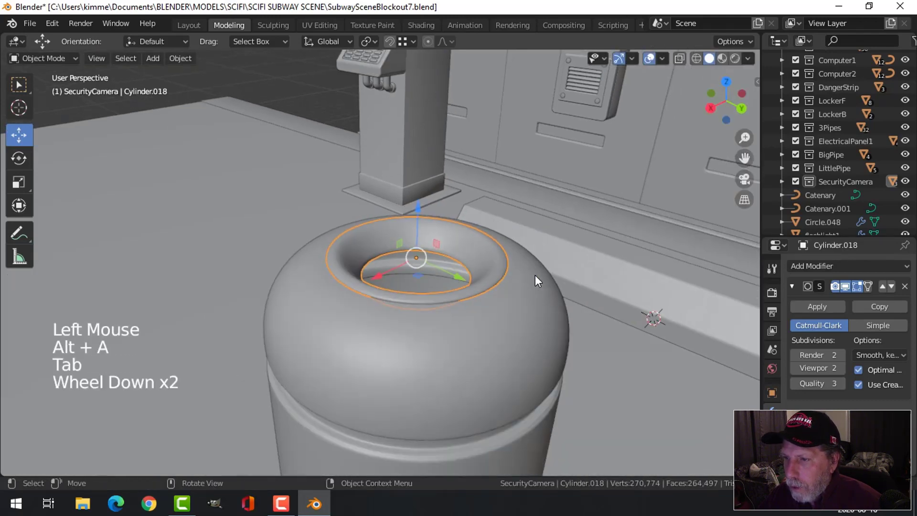
- Hide the funnel insert to expose the lid's opening
key("alt+a")
middle_click_drag(535, 274, 478, 322)
scroll(523, 273, "down", 3)
scroll(478, 344, "up", 2)
left_click(516, 296)
key("Tab")
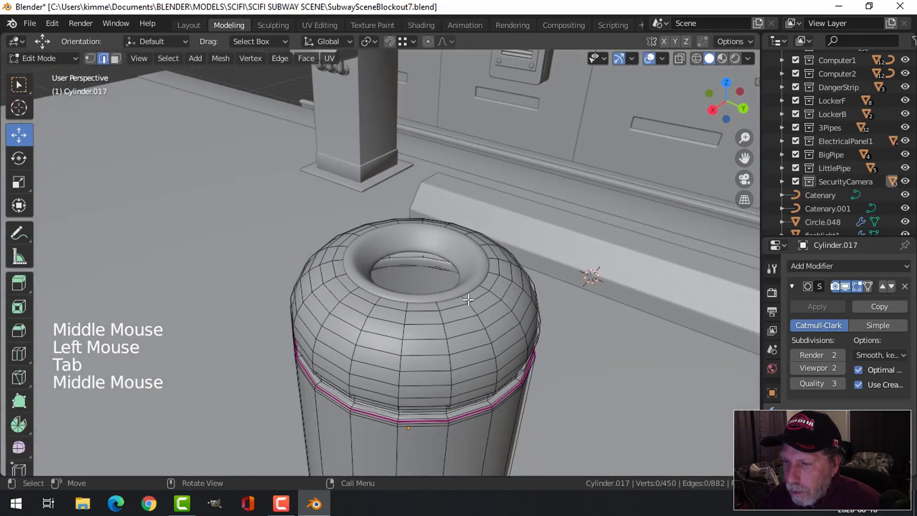
key("Tab")
left_click(468, 261)
key("h")
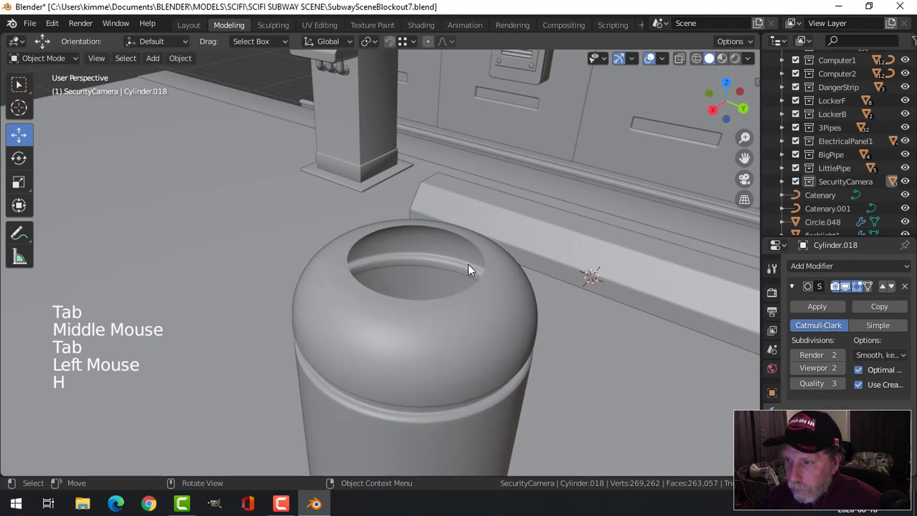
- Delete the vertices of the innermost edge loop around the can's lid opening and return to Object Mode
left_click(464, 297)
key("Tab")
left_click(461, 296, "alt+shift")
key("x")
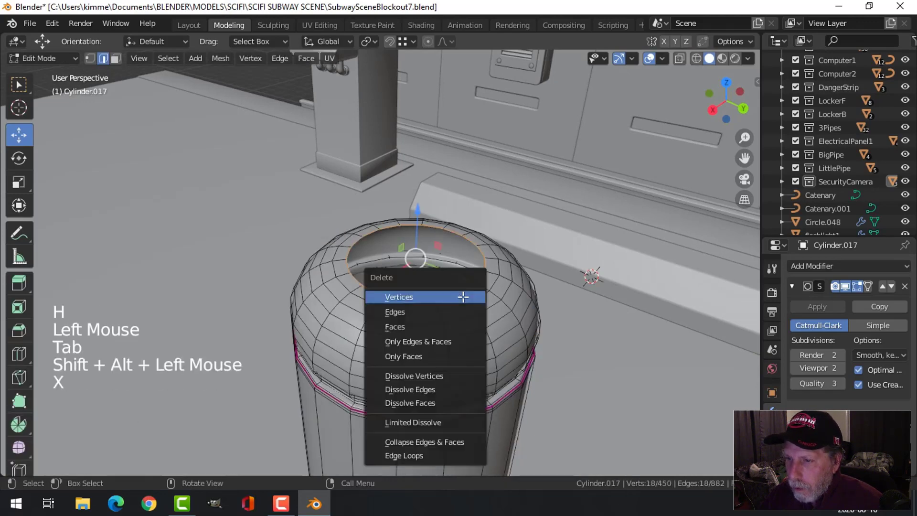
left_click(463, 297)
key("Tab")
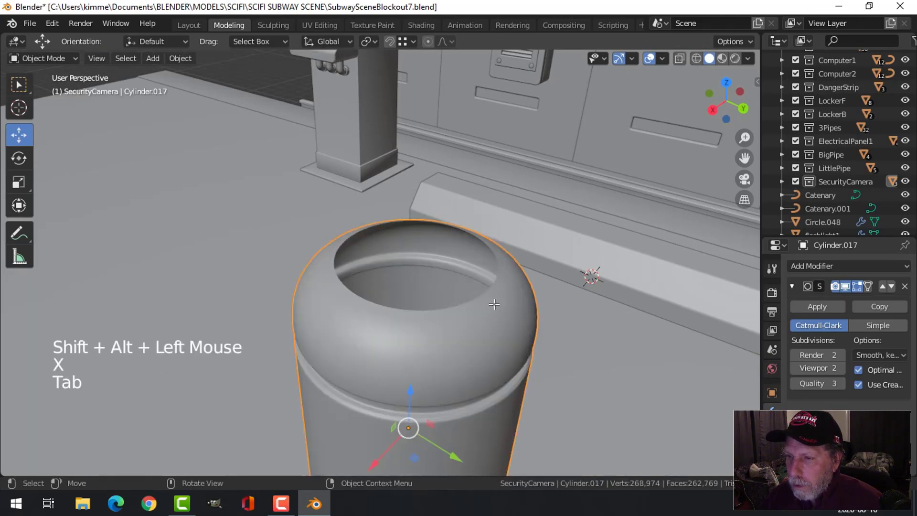
- Unhide the funnel insert and scale its whole mesh up to cover the widened lid opening
key("alt+h")
key("alt+a")
left_click(465, 299)
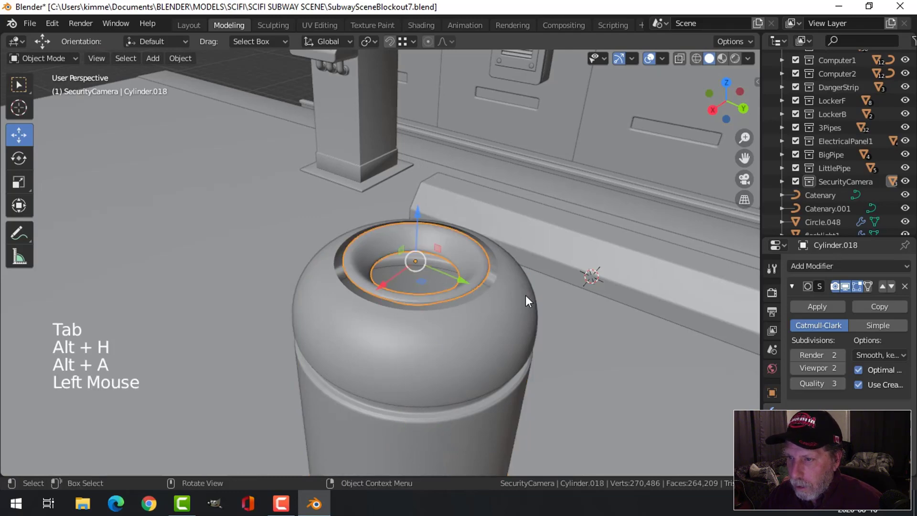
key("Tab")
key("a")
middle_click_drag(526, 295, 477, 266)
key("s")
left_click(563, 301)
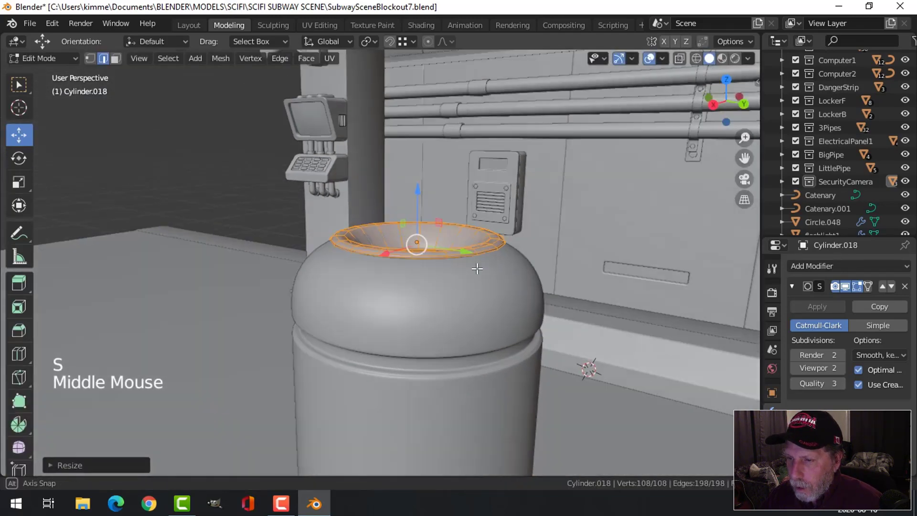
- Lower the funnel insert's mesh slightly along Z so it sits in the lid, and return to Object Mode
scroll(460, 247, "up", 2)
left_click(440, 185)
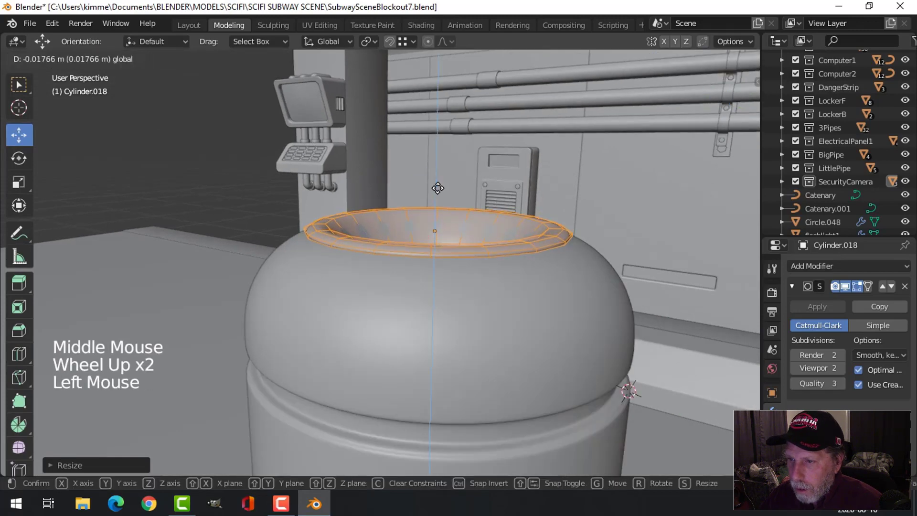
key("alt+a")
key("Tab")
key("alt+a")
middle_click_drag(540, 266, 549, 328)
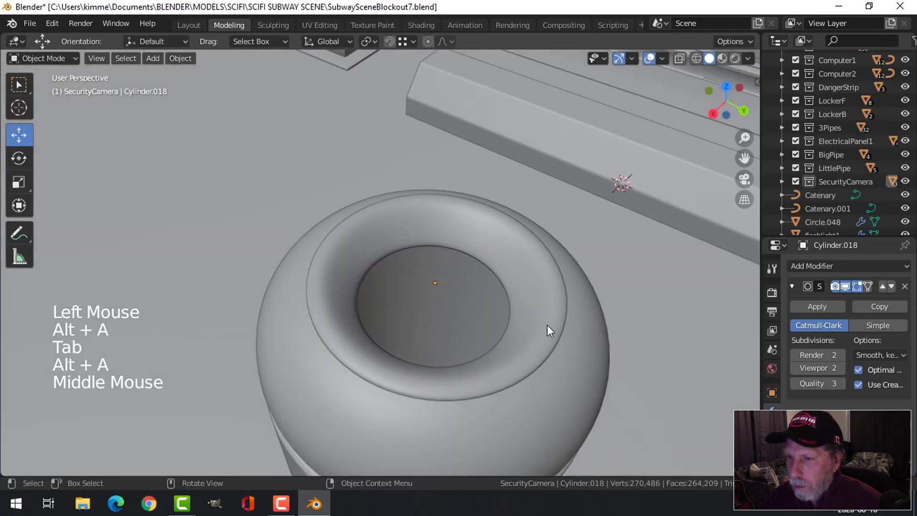
- Move the can body and funnel insert into a new collection named GarbageCan
scroll(549, 328, "down", 5)
middle_click_drag(483, 344, 483, 313)
left_click(446, 255)
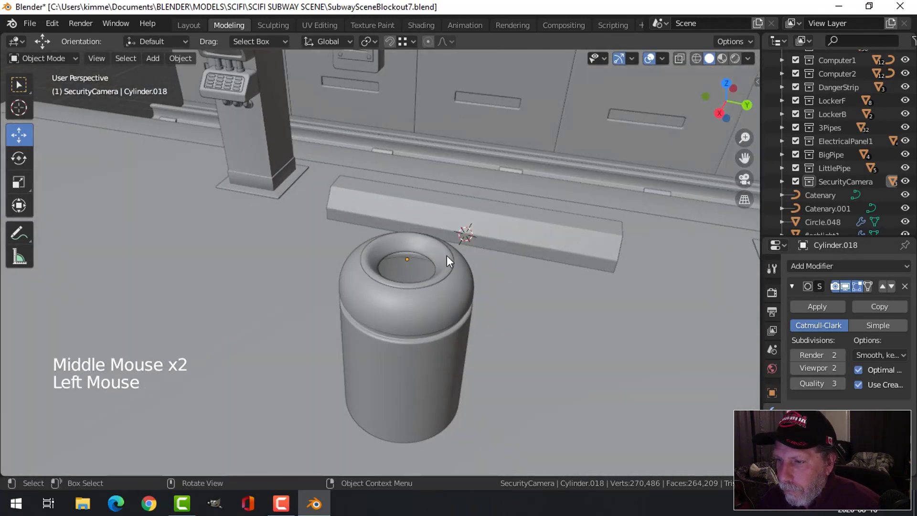
left_click(462, 300, "shift")
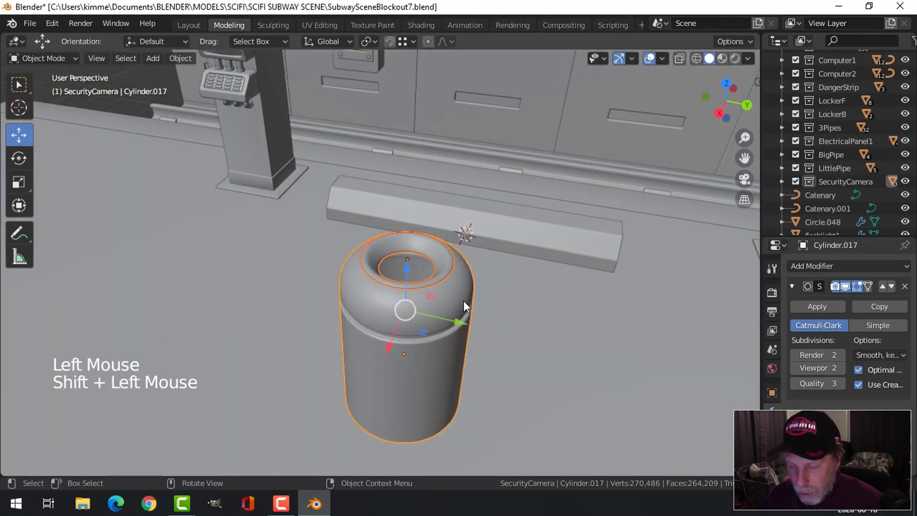
right_click(463, 300)
left_click(452, 425)
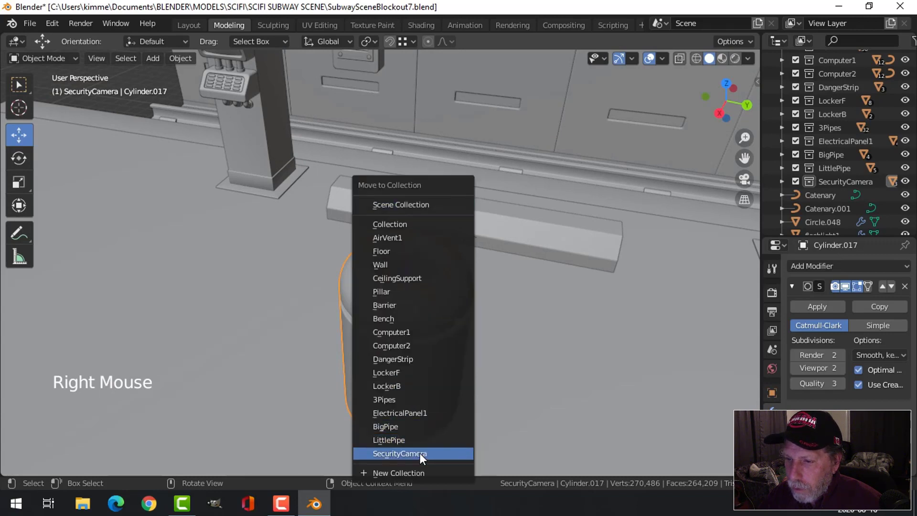
left_click(414, 471)
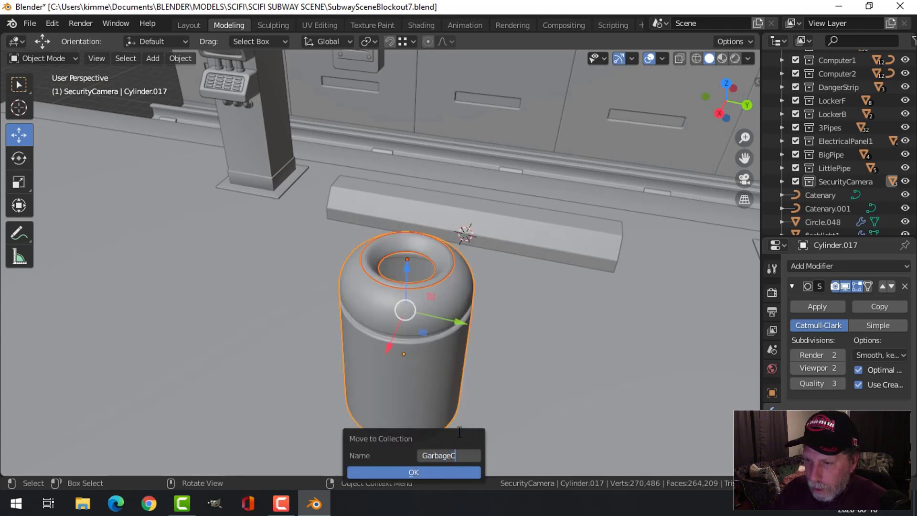
left_click(437, 472)
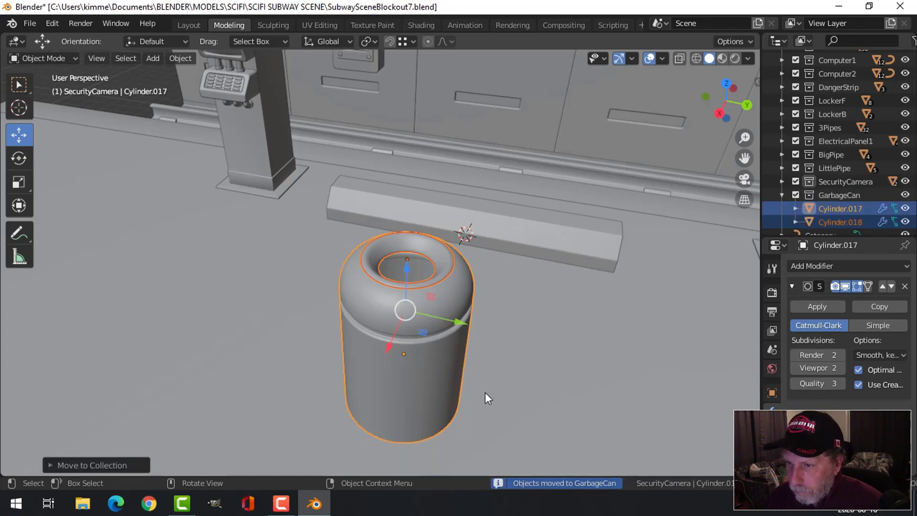
- Collapse the GarbageCan collection and select all of its objects
left_click(782, 195)
left_click(835, 196)
right_click(835, 196)
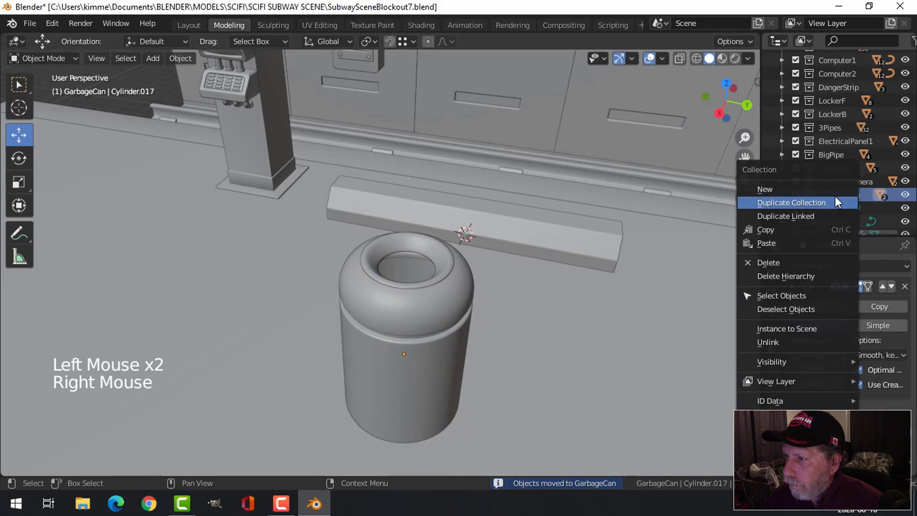
left_click(810, 295)
- Move the selected garbage can along the Y axis toward the wall with the seats
scroll(570, 315, "down", 3)
middle_click_drag(569, 315, 574, 333)
scroll(608, 289, "up", 3)
left_click_drag(447, 282, 690, 273)
middle_click_drag(690, 273, 612, 264)
scroll(665, 248, "down", 4)
middle_click_drag(612, 264, 633, 236)
scroll(525, 153, "down", 2)
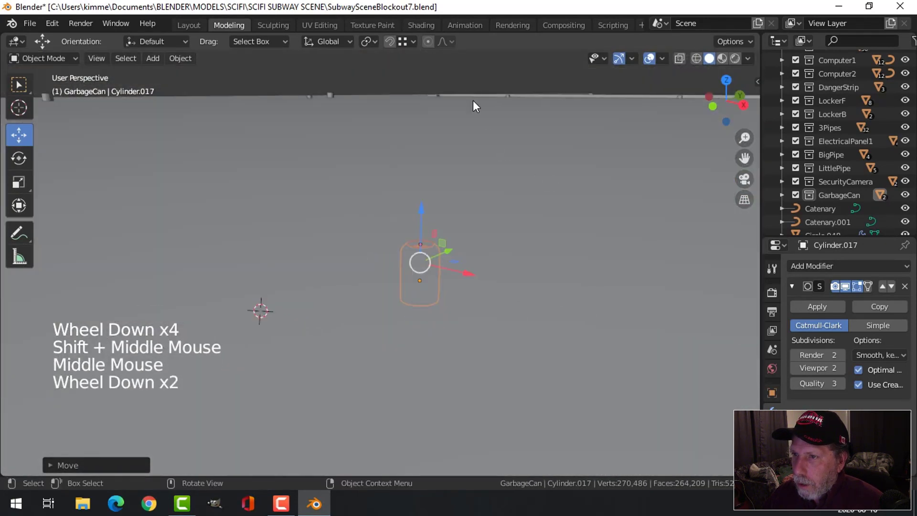
- Hide the floor plane so the garbage can and seats can be seen clearly
left_click(468, 145)
key("h")
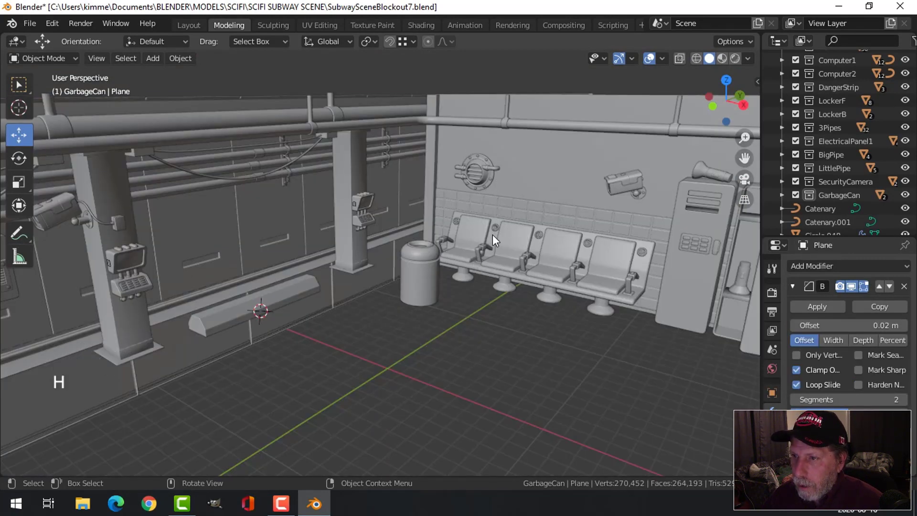
middle_click_drag(493, 235, 509, 220)
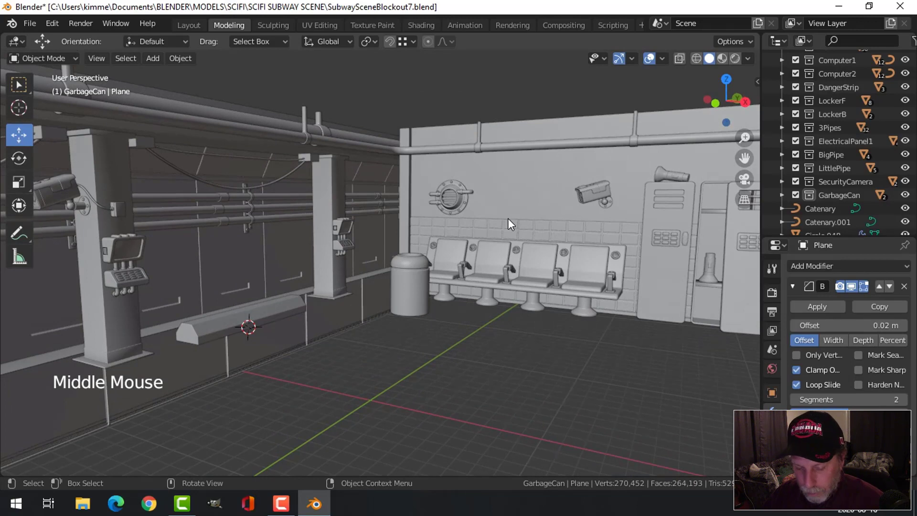
key("alt+h")
key("alt+a")
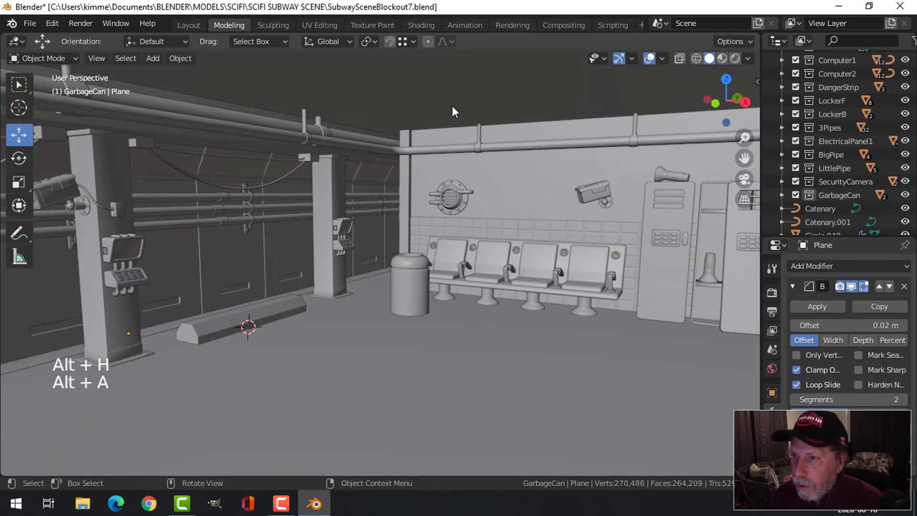
key("h")
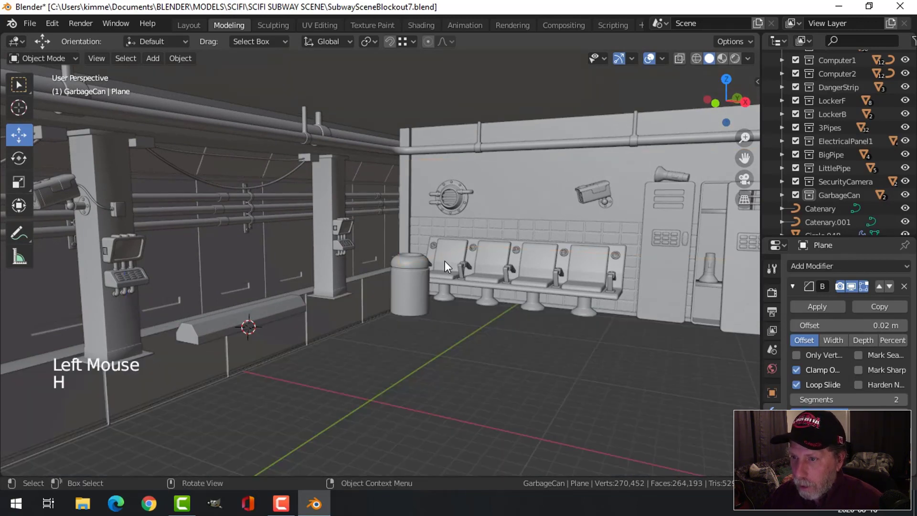
- Select the GarbageCan objects and move them in top view about -2.73 m in X and 5.03 m in Y, into the corner beside the seats
middle_click_drag(454, 241, 767, 205)
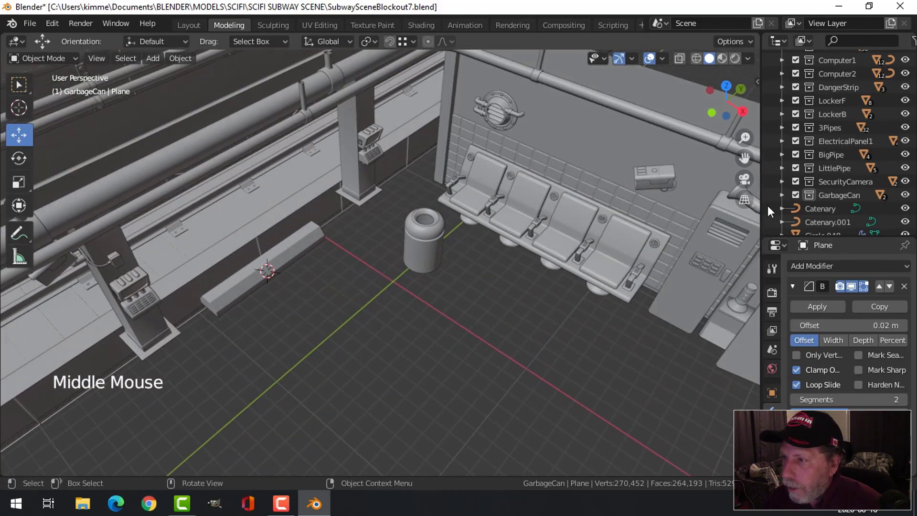
left_click(830, 194)
right_click(830, 193)
left_click(830, 194)
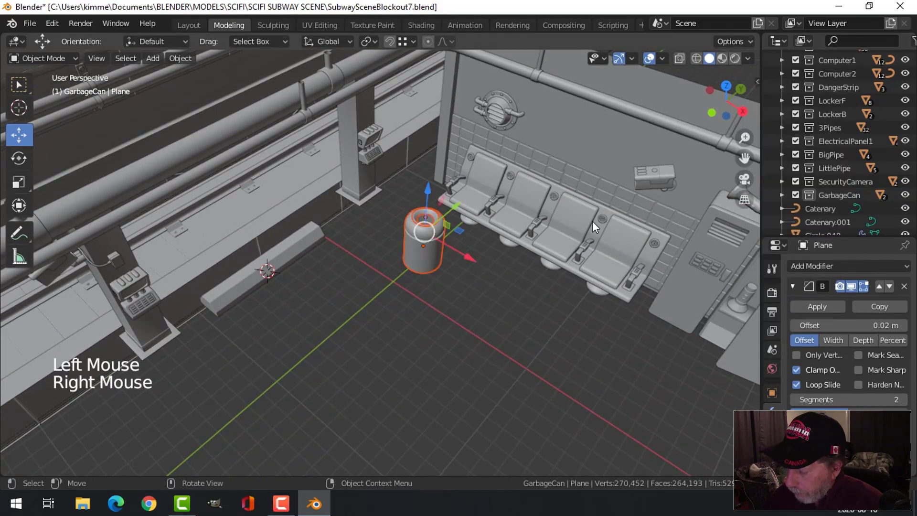
key("KP_7")
scroll(592, 222, "down", 2)
middle_click_drag(586, 222, 616, 262, "shift")
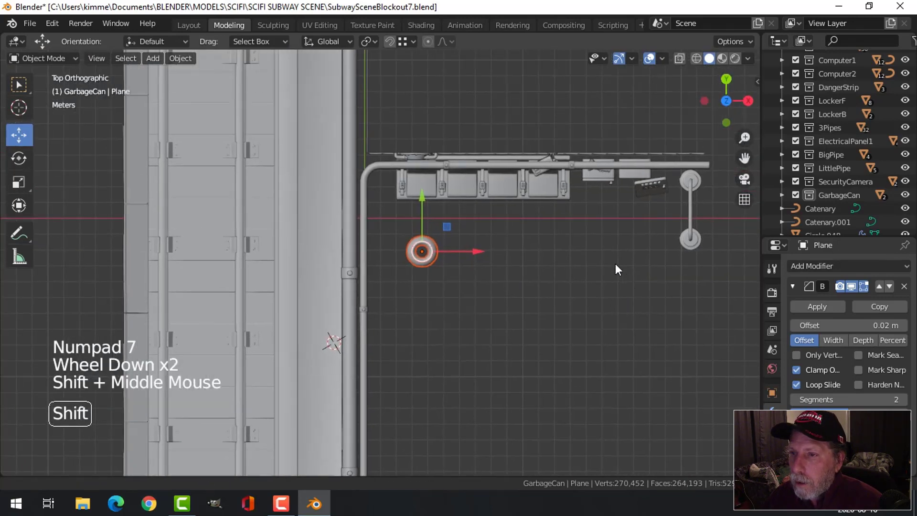
key("g")
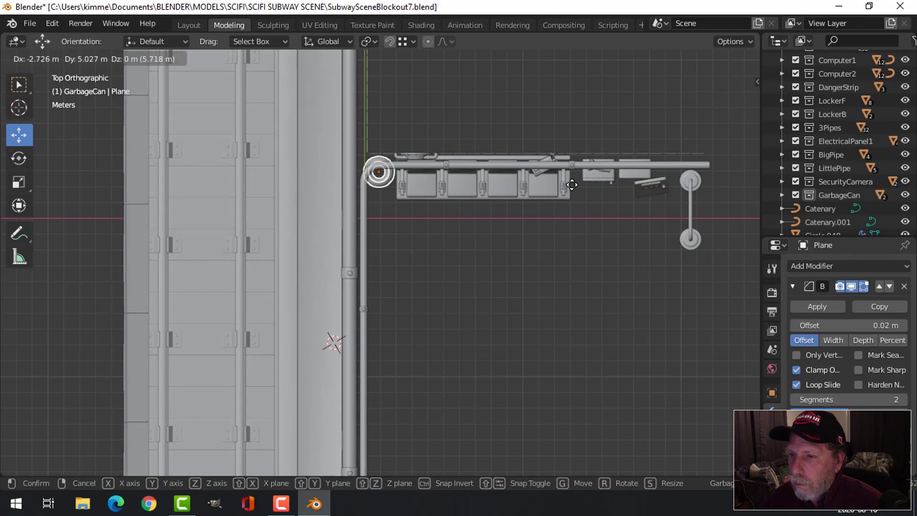
left_click(571, 185)
- Unhide the floor and examine how the garbage can's base meets it in the corner
middle_click_drag(557, 246, 514, 223)
scroll(511, 239, "up", 3)
middle_click_drag(508, 257, 584, 203)
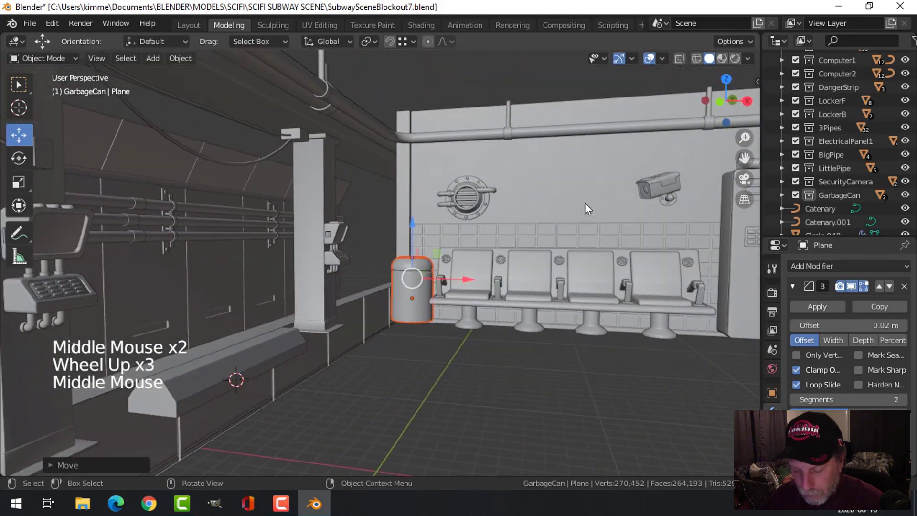
key("alt+h")
scroll(557, 302, "up", 2)
middle_click_drag(529, 273, 495, 297)
scroll(518, 248, "up", 3)
middle_click_drag(517, 248, 458, 385)
left_click(457, 385)
key("KP_Decimal")
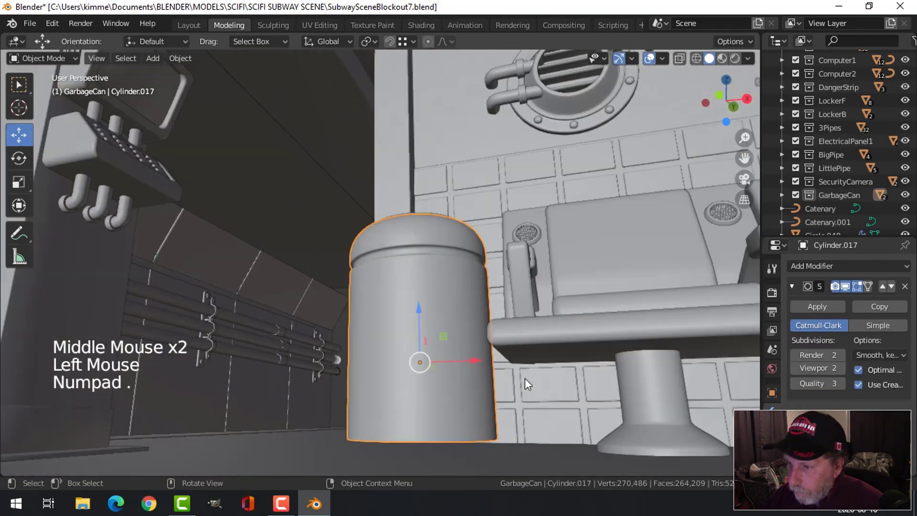
middle_click_drag(517, 402, 512, 472)
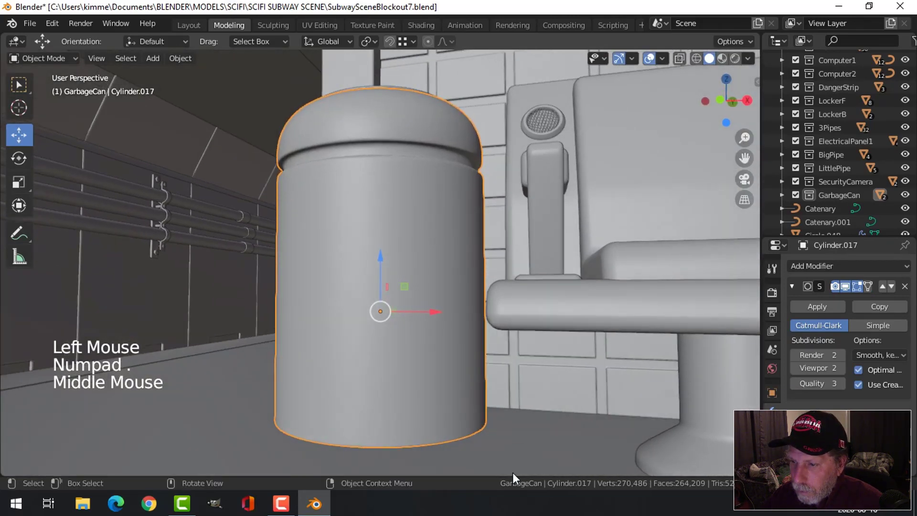
- Hide the floor and extrude the can's bottom inner edge loop down about 0.05 m along Z
left_click(567, 428)
key("h")
middle_click_drag(566, 427, 453, 344)
left_click(467, 396)
key("Tab")
scroll(459, 378, "up", 2)
left_click(409, 307, "alt+shift")
middle_click_drag(452, 344, 451, 310)
key("e")
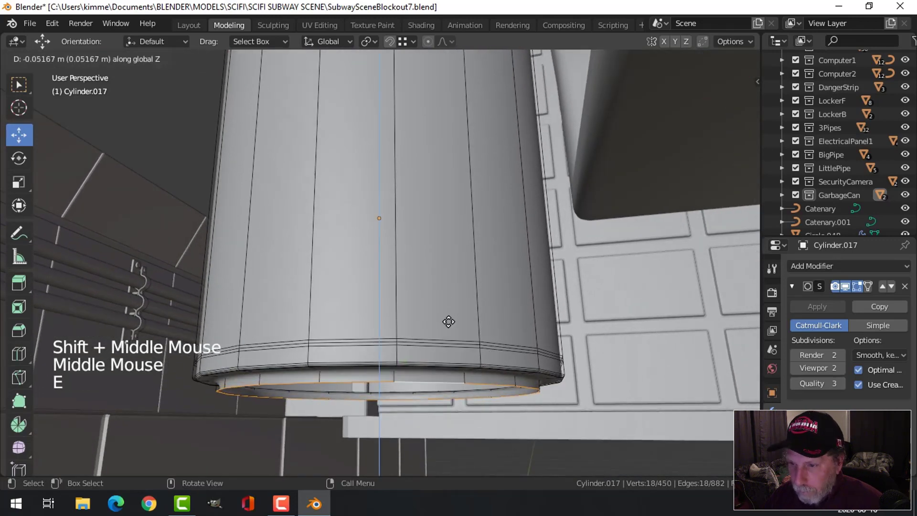
left_click(448, 322)
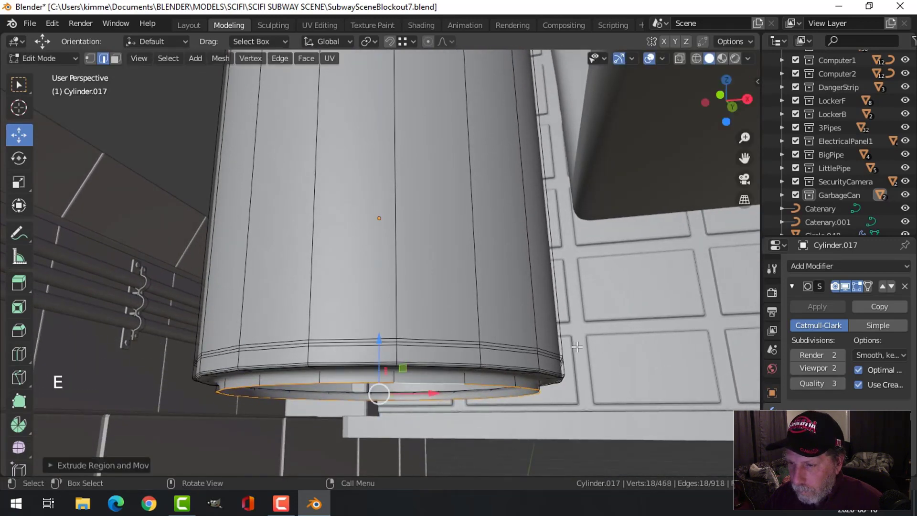
- Scale the extruded bottom loop slightly inward to taper the foot, and return to Object Mode
key("s")
left_click(550, 346)
key("alt+a")
key("Tab")
key("alt+a")
- Raise the edge loop just above the can's bottom corner slightly along Z
middle_click_drag(467, 332, 437, 306)
left_click(436, 299)
key("Tab")
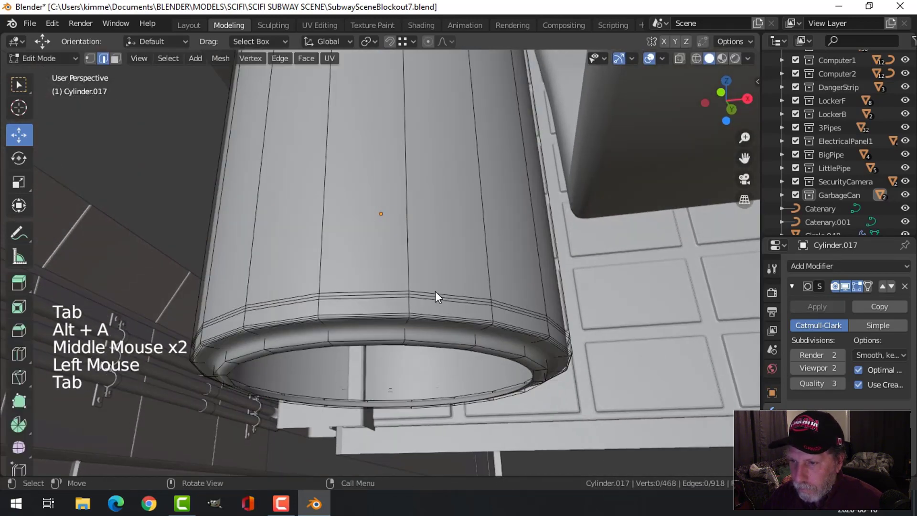
scroll(436, 292, "up", 2)
left_click(396, 313, "alt+shift")
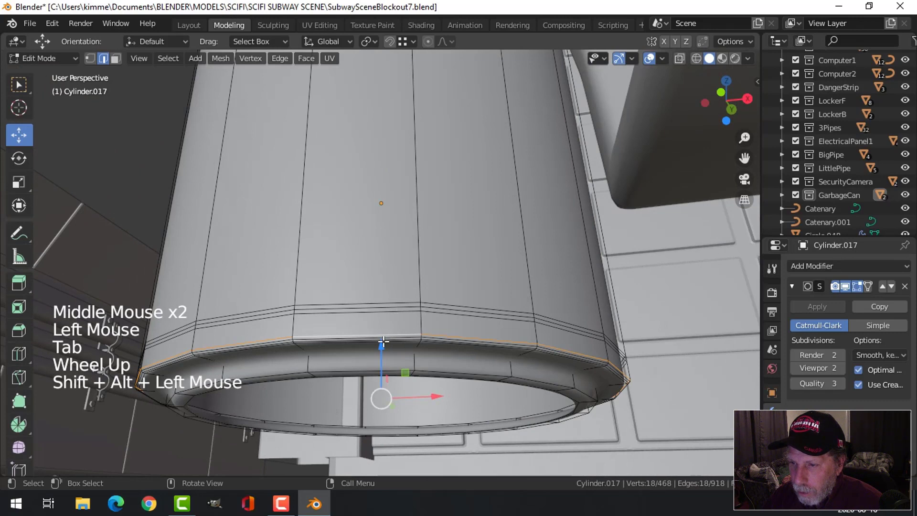
left_click_drag(384, 341, 385, 330)
key("alt+a")
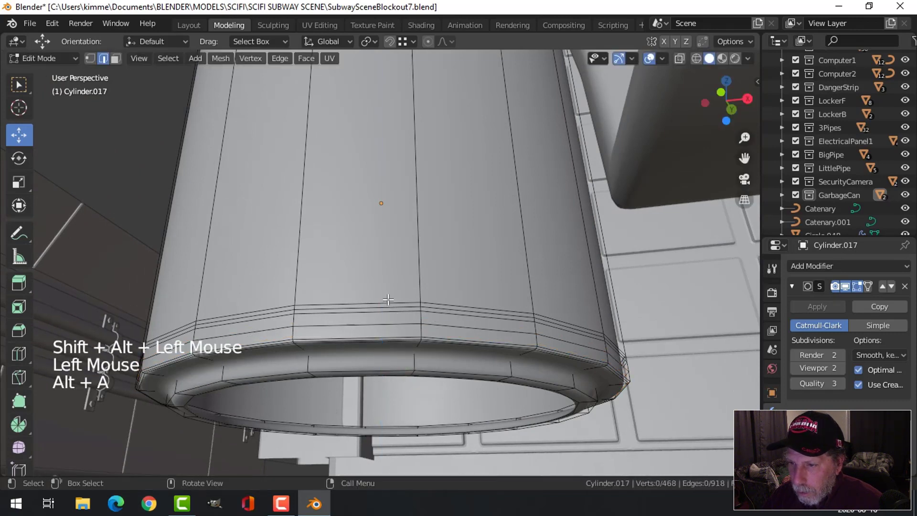
- Dissolve the two upper support edge loops near the can's base
left_click(388, 301, "alt+shift")
left_click(389, 307, "alt+shift")
key("x")
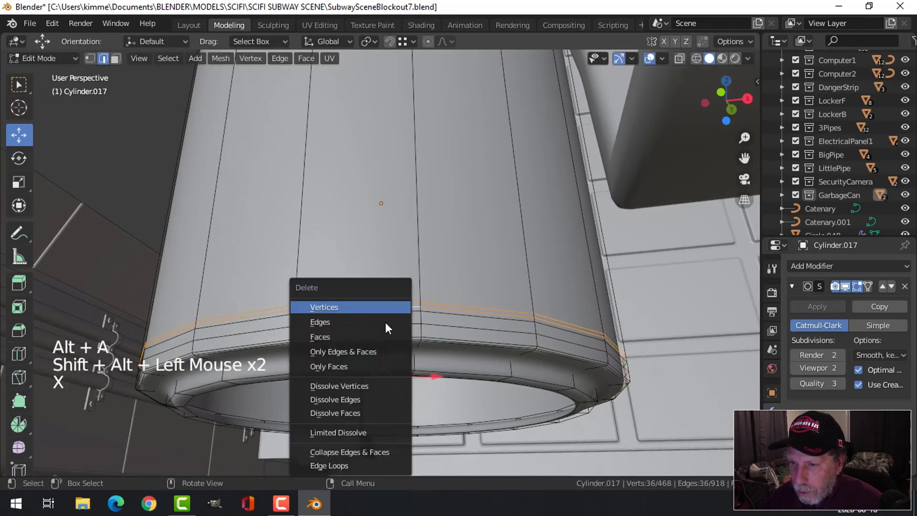
left_click(368, 401)
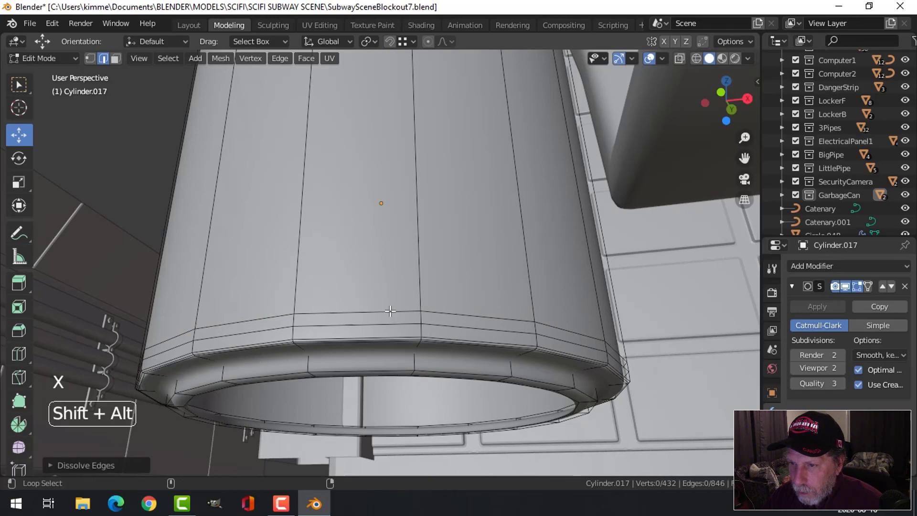
- Lower the remaining upper support loop slightly toward the can's bottom corner and return to Object Mode
left_click(392, 318, "alt+shift")
left_click_drag(382, 331, 384, 341)
key("alt+a")
key("Tab")
key("alt+a")
middle_click(472, 352)
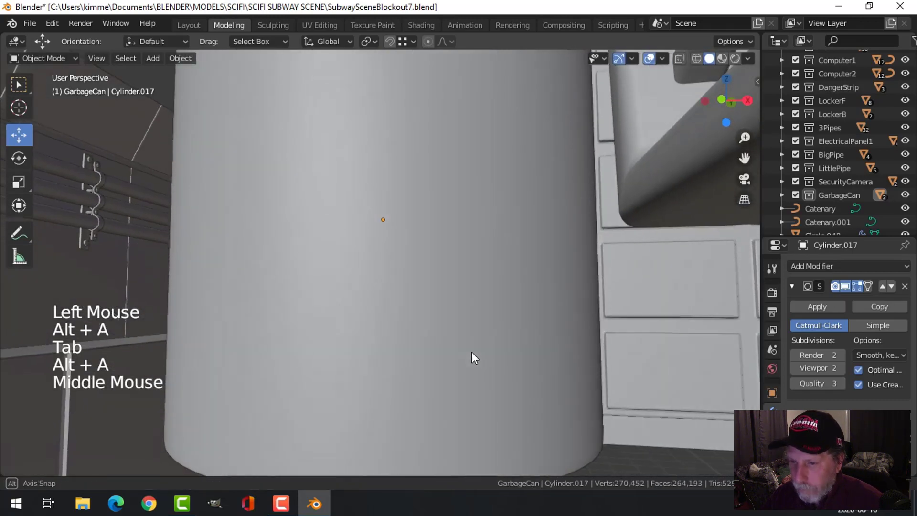
- Reveal the hidden scene objects and lower the trash can about 0.04 m along Z onto the floor
key("alt+h")
key("alt+a")
scroll(472, 352, "down", 3)
middle_click_drag(472, 349, 452, 279)
mouse_move(382, 87)
left_mouse_down()
mouse_move(386, 102)
mouse_move(390, 90)
left_mouse_up()
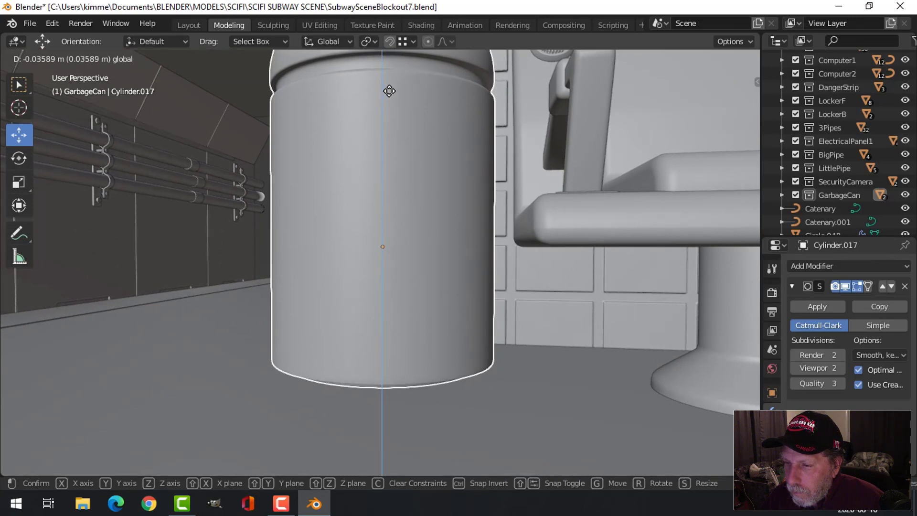
key("KP_1")
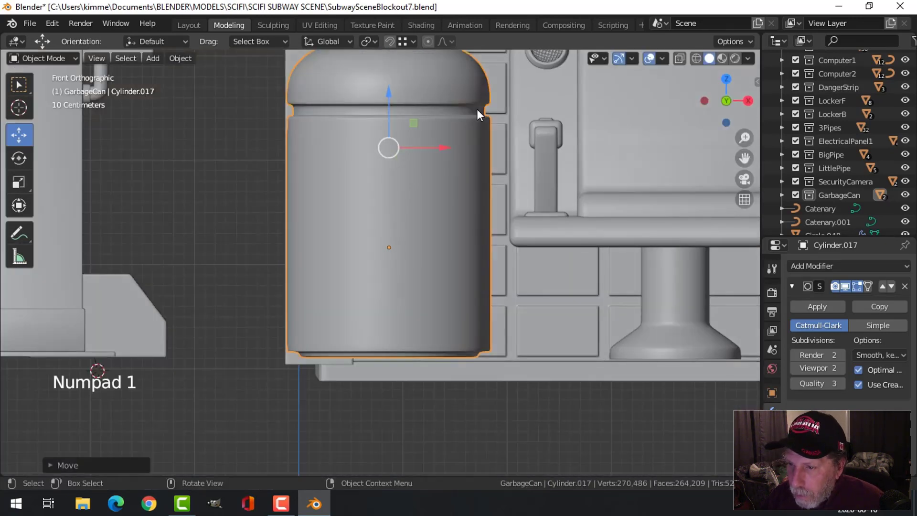
key("z")
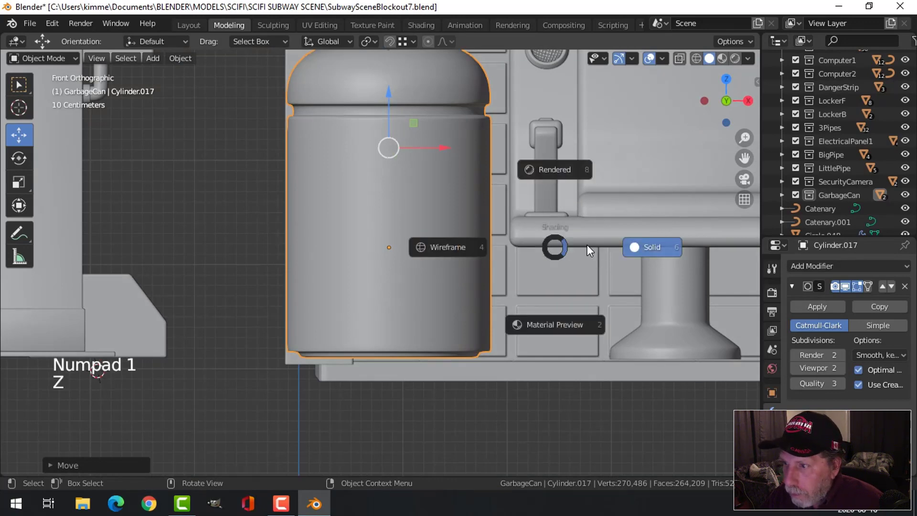
left_click(455, 249)
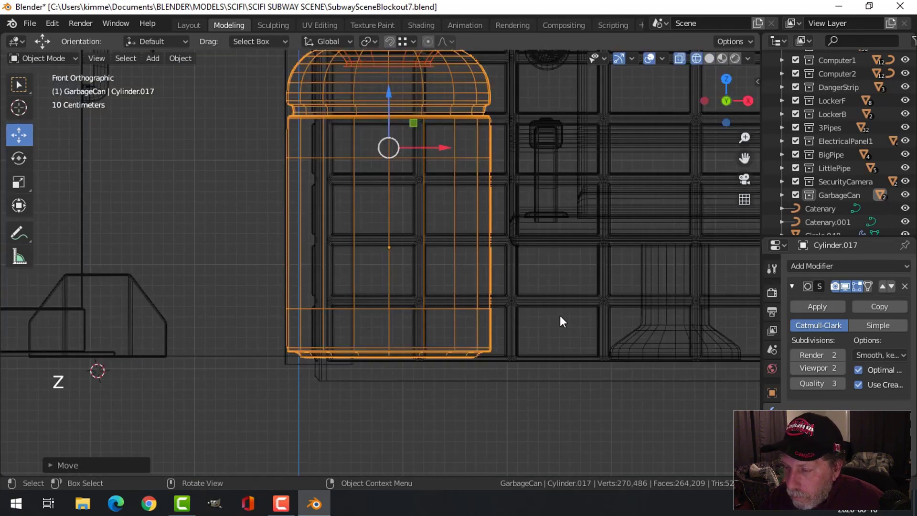
key("alt+a")
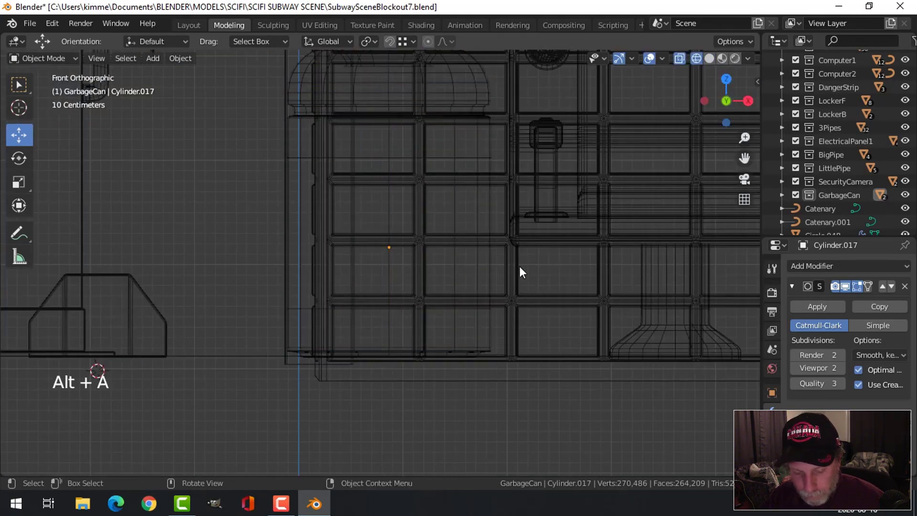
key("z")
left_click(609, 270)
- Move the trash can body together with its funnel insert slightly along Y, away from the back wall
scroll(609, 273, "down", 3)
middle_click_drag(609, 273, 465, 286)
scroll(532, 289, "down", 4)
scroll(484, 268, "up", 2)
scroll(457, 281, "up", 3)
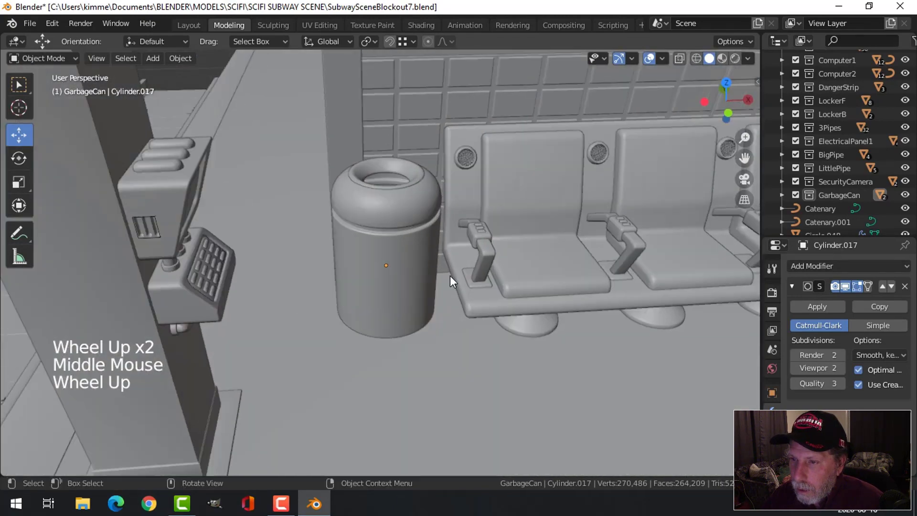
middle_click_drag(444, 219, 374, 228)
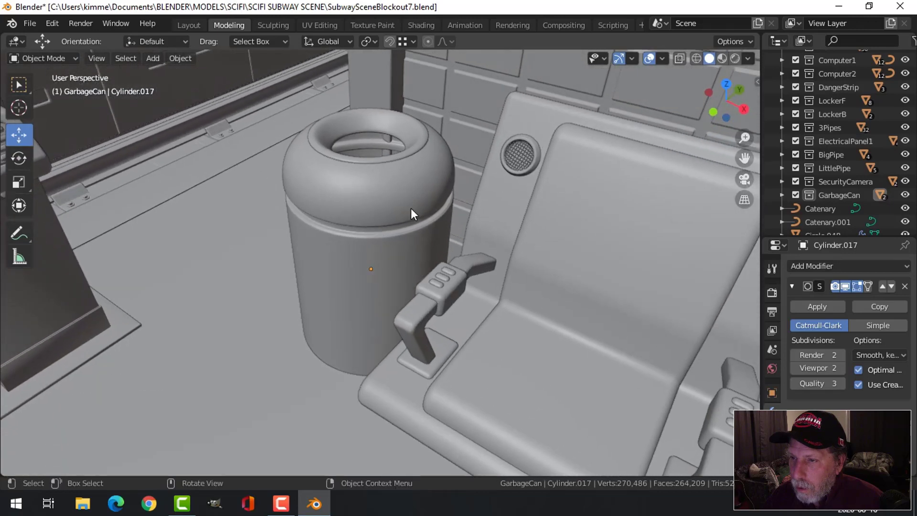
left_click(412, 149)
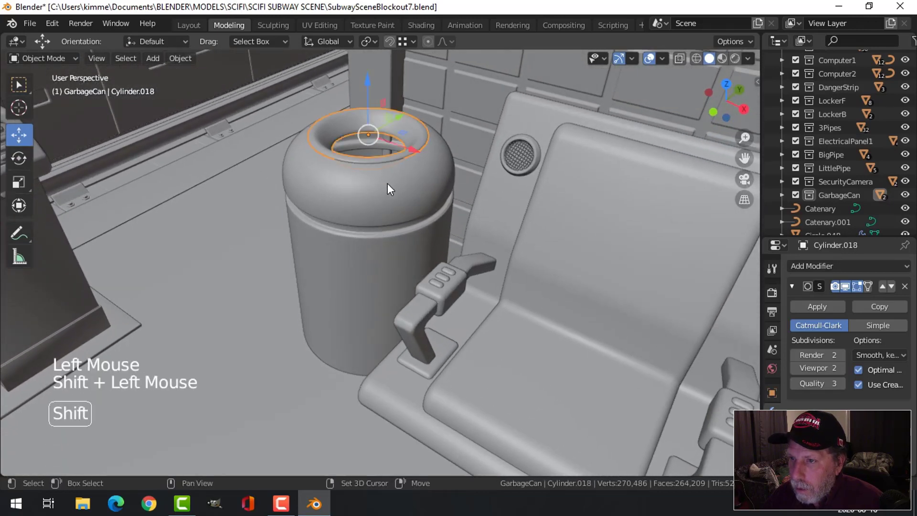
left_click(388, 189, "shift")
left_click_drag(397, 187, 383, 199)
middle_click_drag(408, 235, 422, 216)
scroll(432, 230, "down", 2)
key("alt+a")
- Reset the 3D cursor to the world origin and hide all objects of the subway scene
scroll(472, 262, "down", 4)
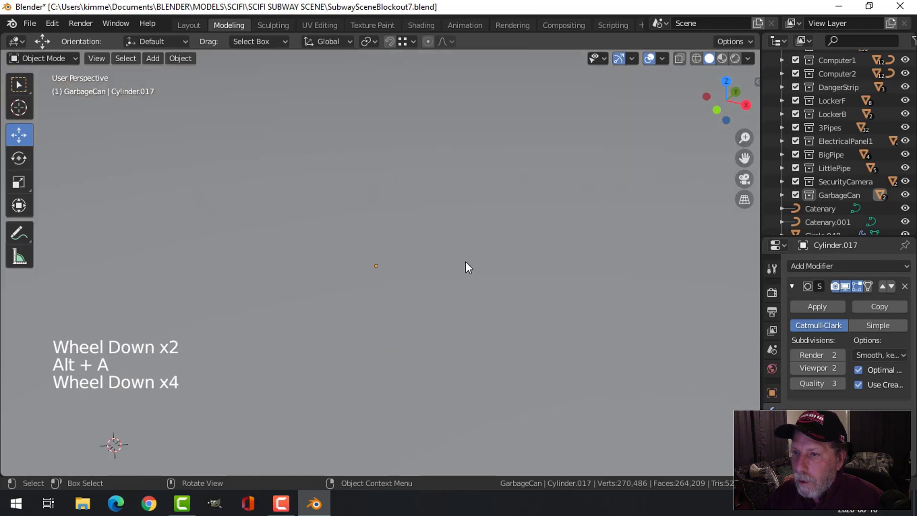
middle_click_drag(466, 261, 503, 237)
scroll(506, 241, "down", 2)
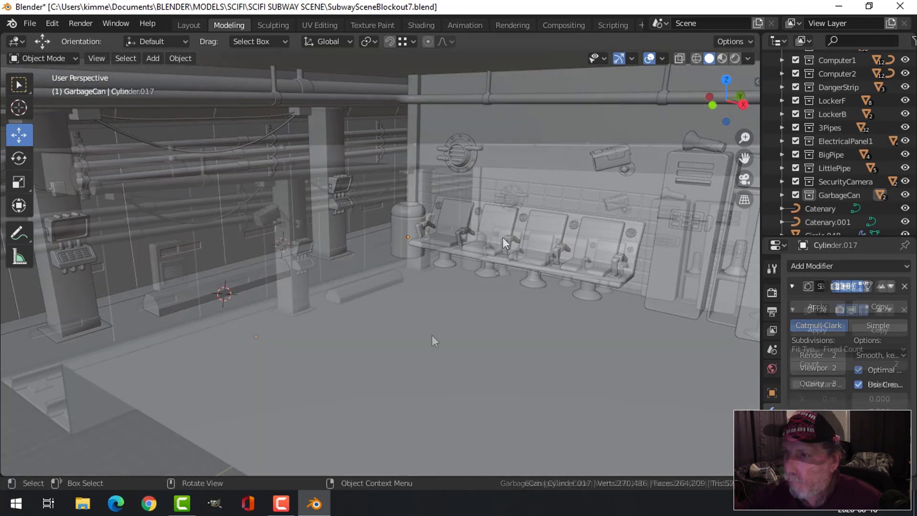
key("shift+c")
scroll(442, 336, "down", 3)
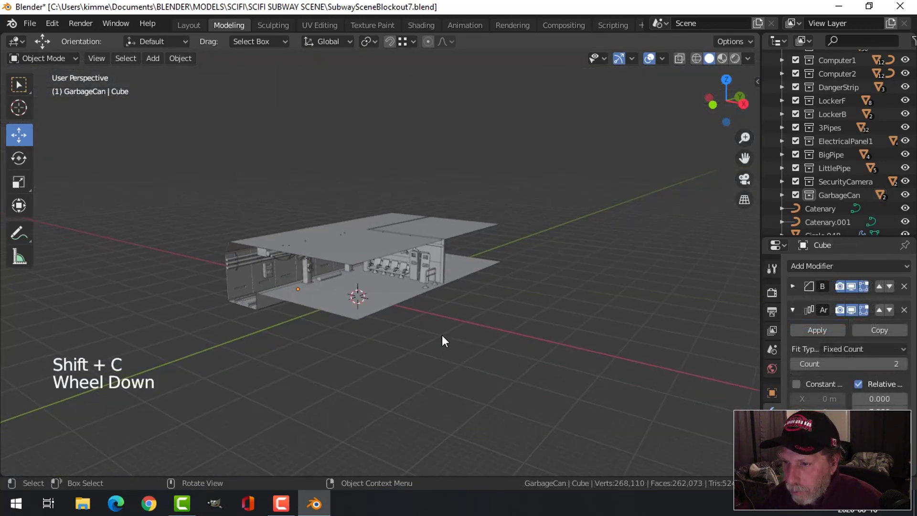
scroll(443, 340, "up", 4)
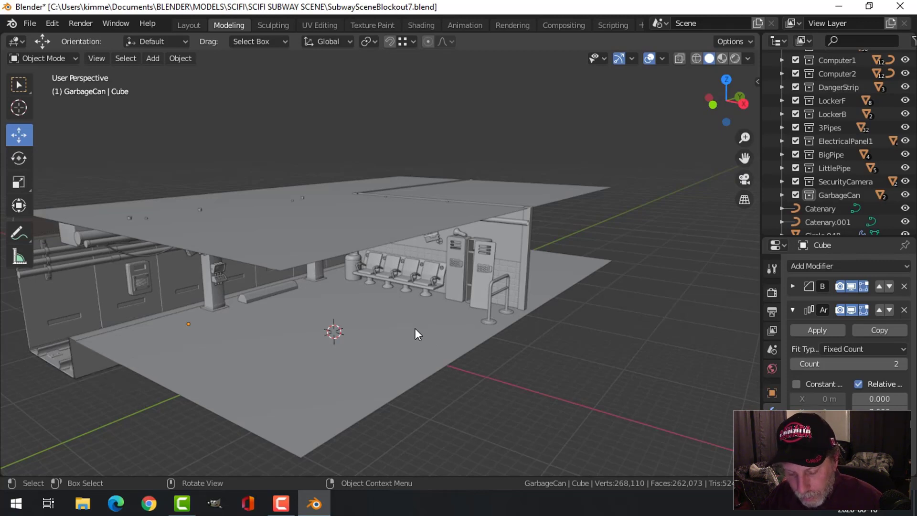
key("alt+h")
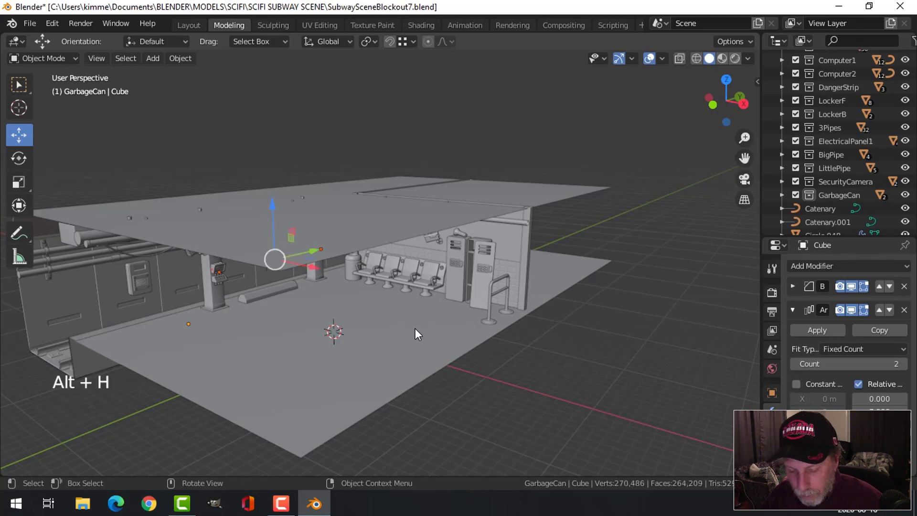
key("h")
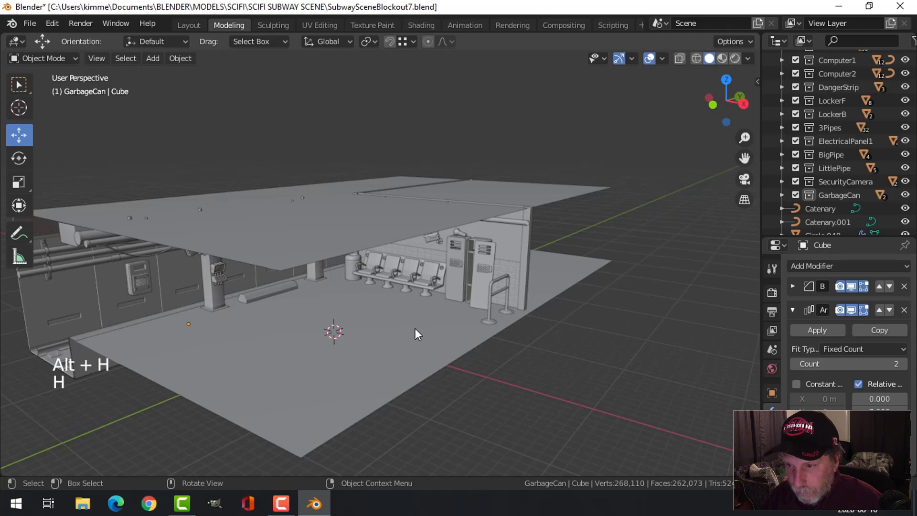
key("h")
key("a")
key("h")
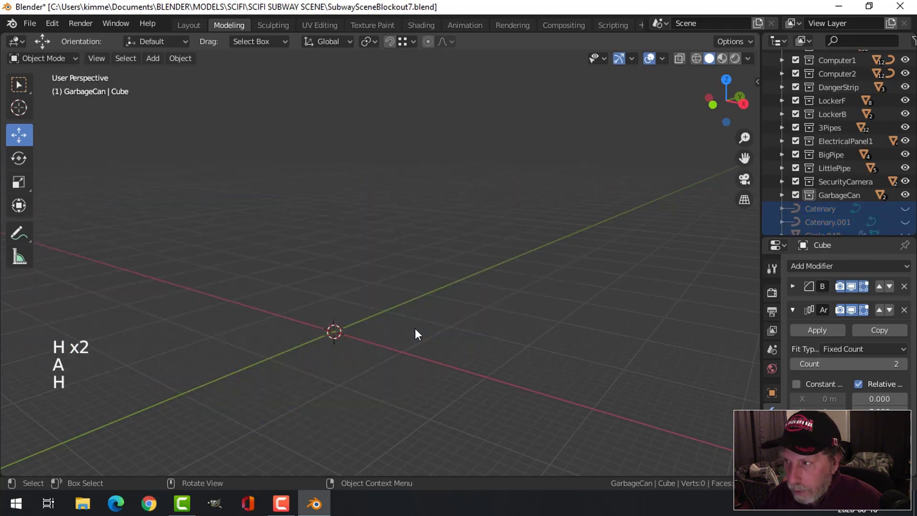
- Add a new mesh cube at the world origin from the top view
key("KP_7")
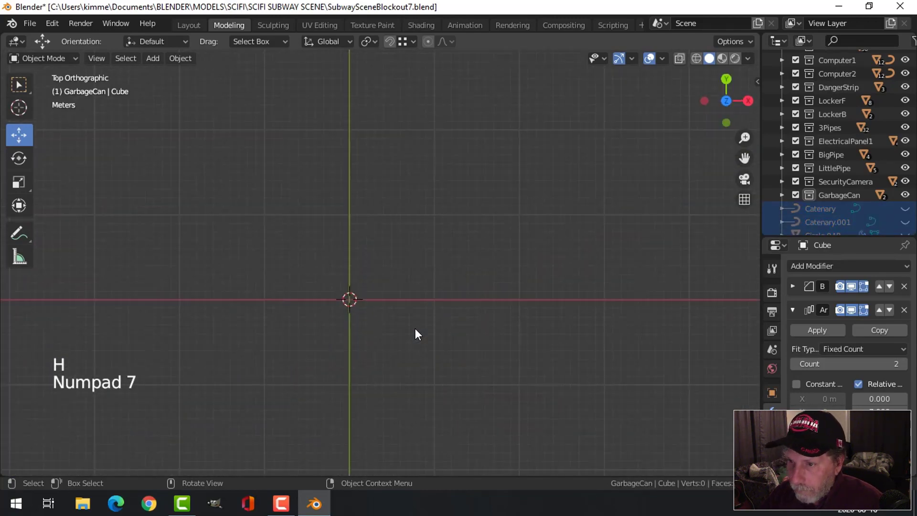
middle_click_drag(412, 325, 482, 297, "shift")
scroll(468, 315, "up", 2)
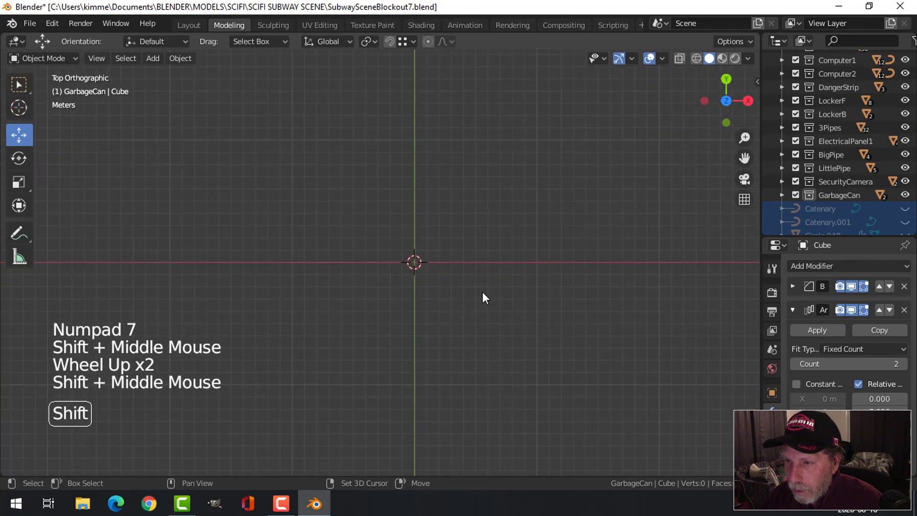
scroll(485, 299, "up", 1)
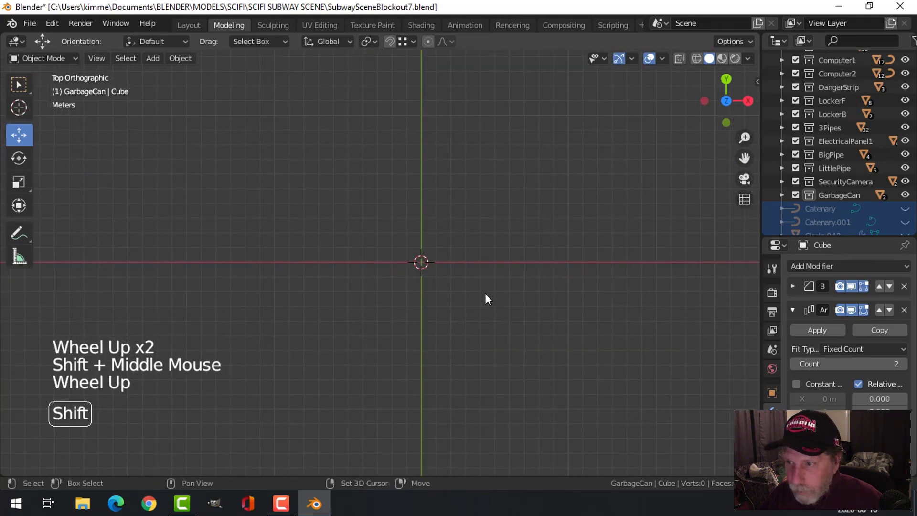
key("shift+a")
mouse_move(453, 218)
left_click(530, 228)
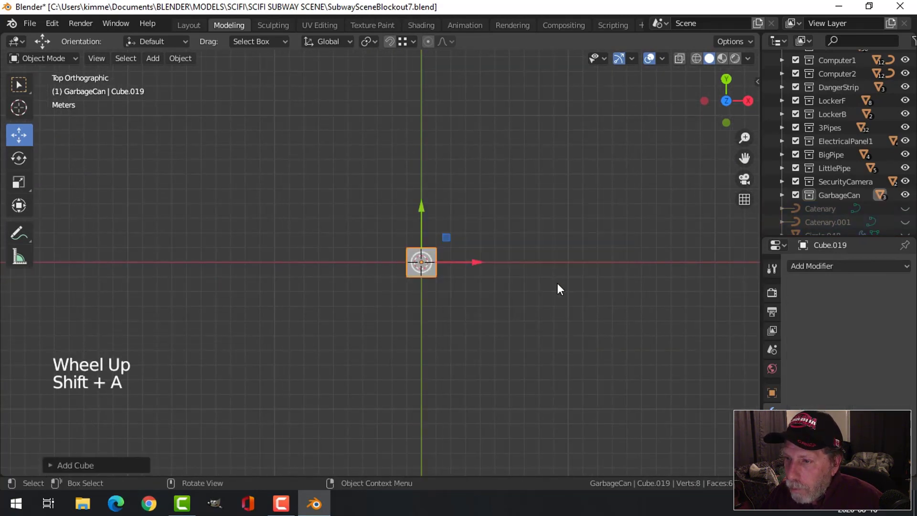
- Raise the cube along Z with snapping so its base rests on the grid floor
middle_click_drag(557, 283, 447, 221)
key("KP_Decimal")
scroll(496, 277, "down", 4)
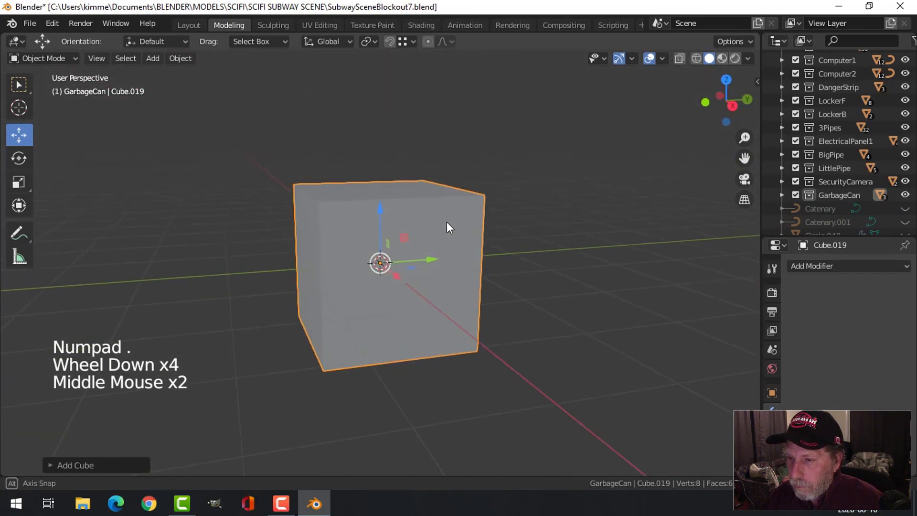
left_click_drag(374, 209, 521, 199, "ctrl")
middle_click_drag(520, 194, 504, 228)
- Scale the cube's mesh down along Y into a thinner upright block and return to Object Mode
key("Tab")
key("s")
key("y")
left_click(442, 189)
key("alt+a")
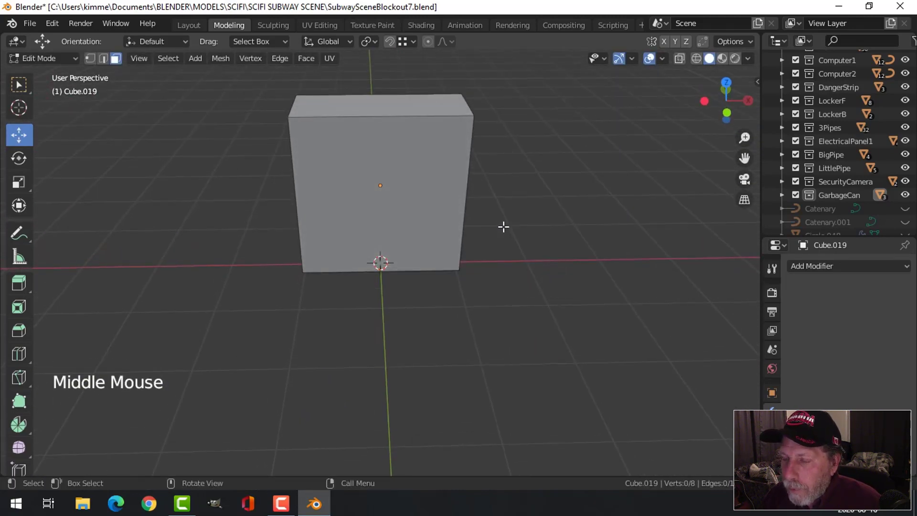
key("Tab")
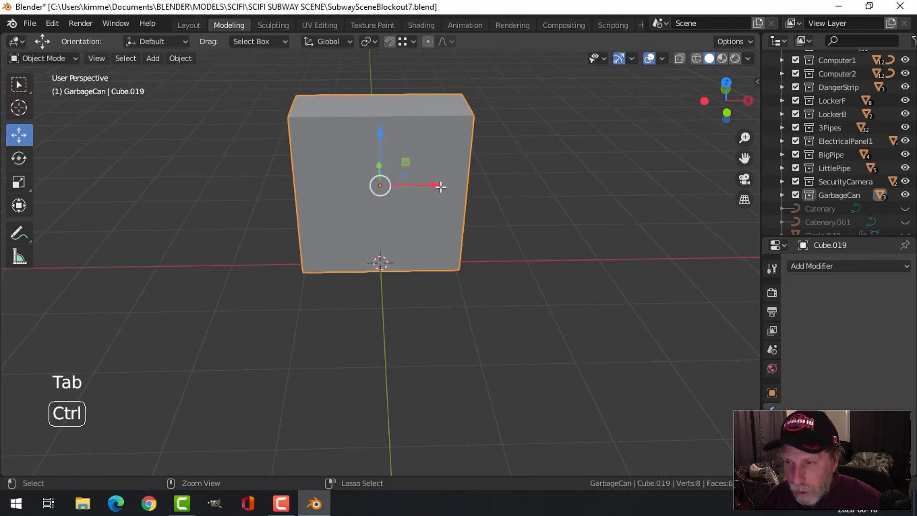
- Add a level 2 Subdivision Surface modifier to the block and shade it smooth
key("ctrl+2")
right_click(417, 162)
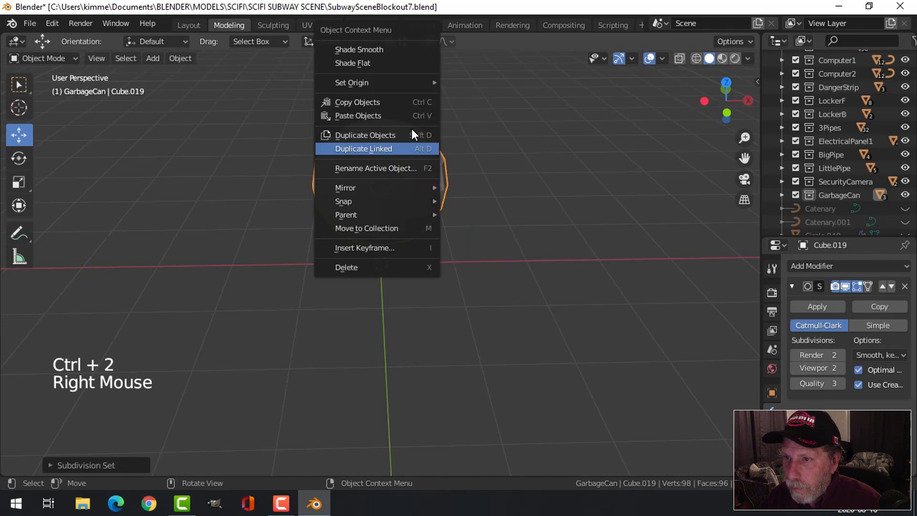
left_click(394, 52)
- Cut a centered vertical edge loop across the block's width and bevel it out toward both side edges
key("Tab")
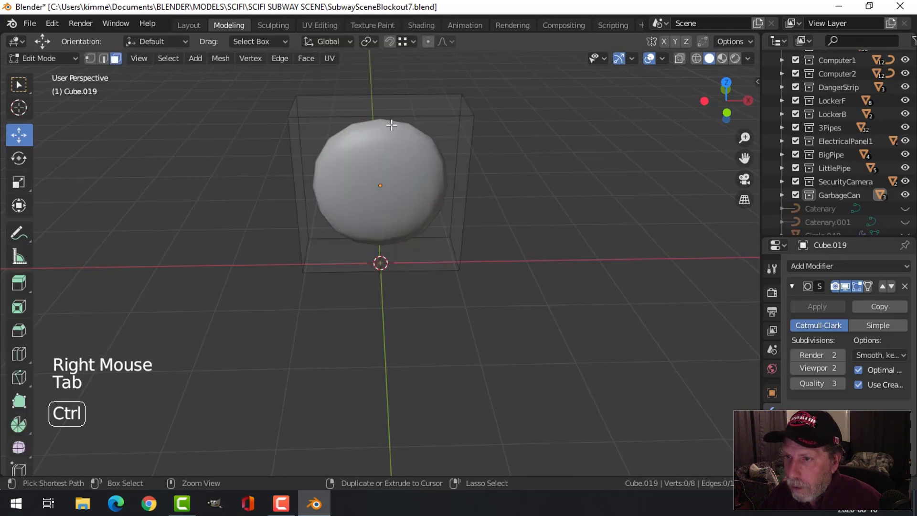
key("ctrl+r")
left_click(392, 125)
key("ctrl+b")
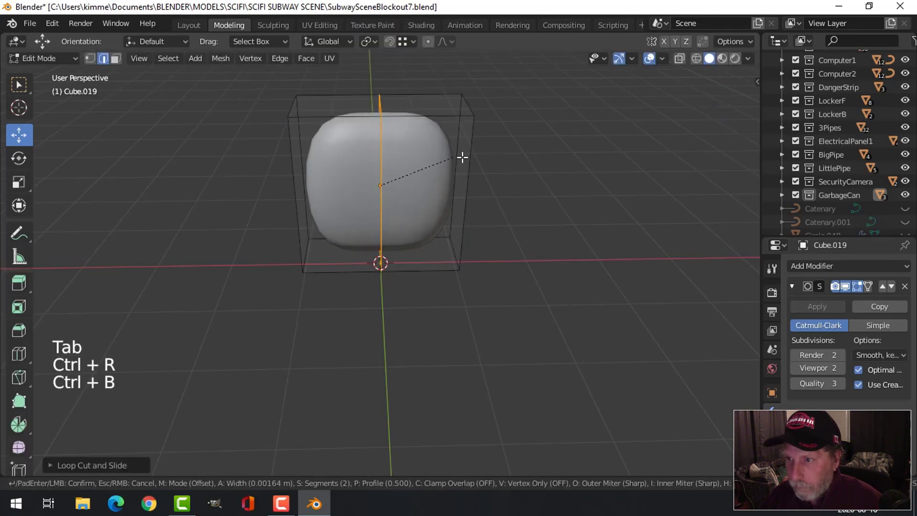
left_click(524, 154)
- Cut an edge loop through the middle of the block's thickness and bevel it toward the front and back faces
middle_click_drag(536, 168, 407, 156)
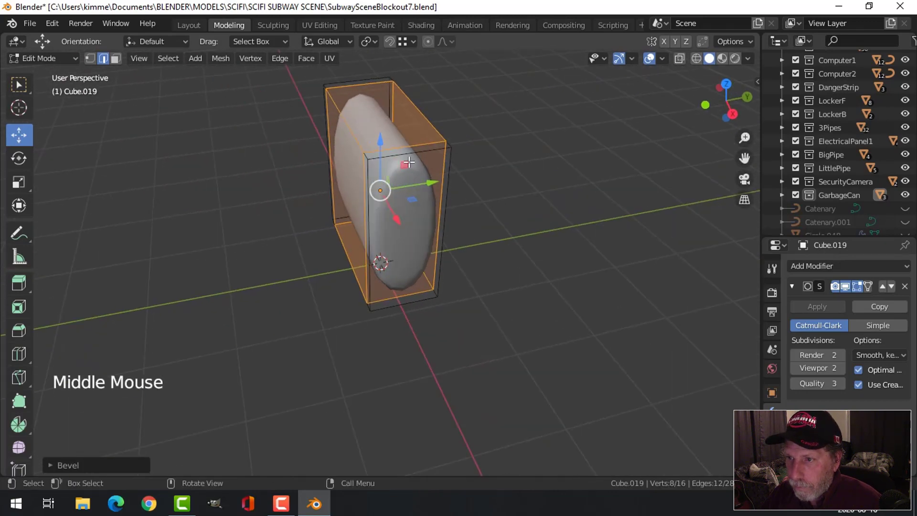
key("ctrl+r")
left_click(408, 156)
left_click(501, 174)
key("ctrl+b")
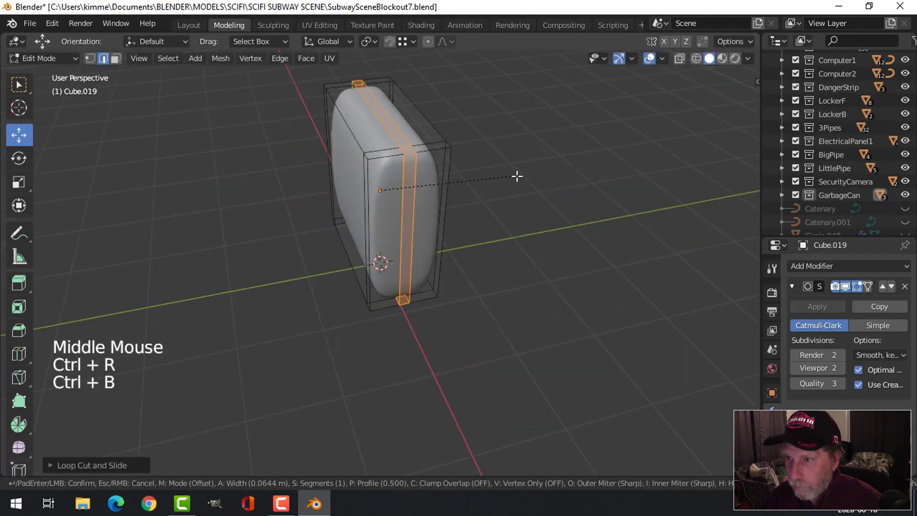
left_click(535, 168)
middle_click_drag(534, 168, 554, 178)
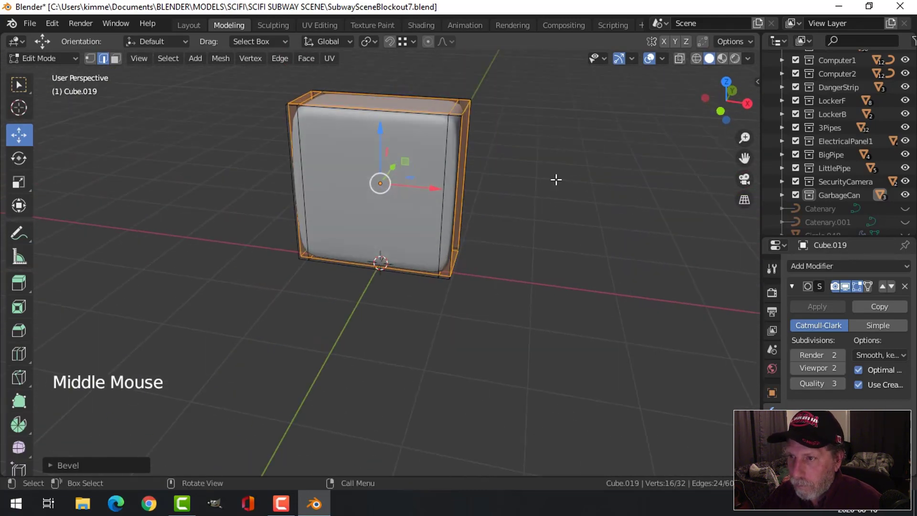
- Cut a centered horizontal edge loop around the block, bevel it toward the top and bottom edges, and clear the selection
key("ctrl+r")
left_click(435, 162)
right_click(434, 162)
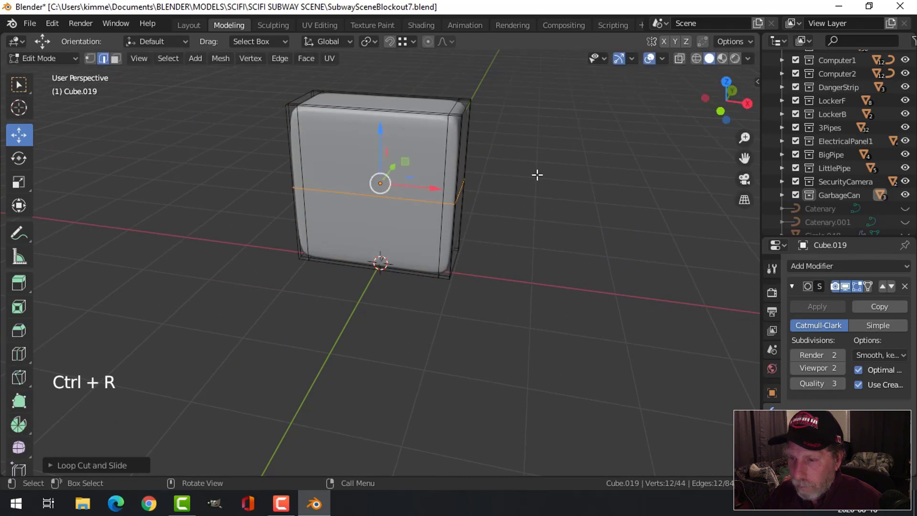
key("ctrl+b")
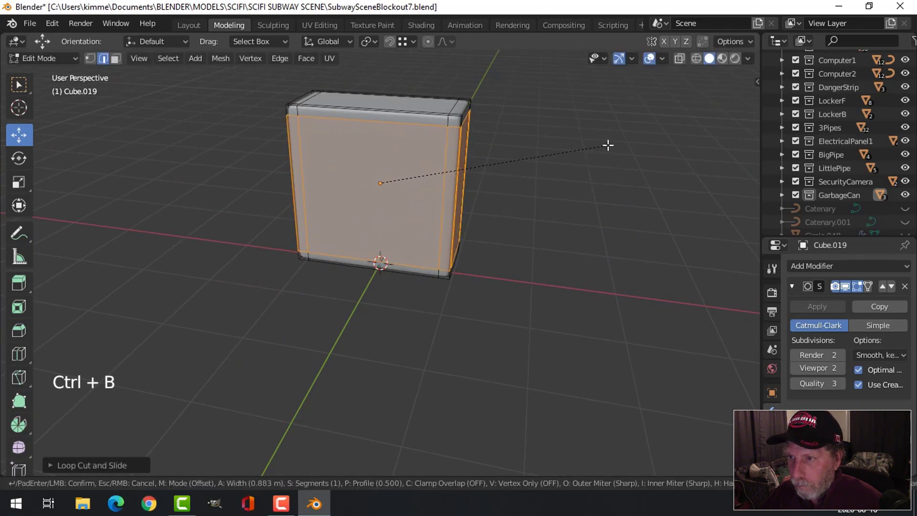
left_click(612, 143)
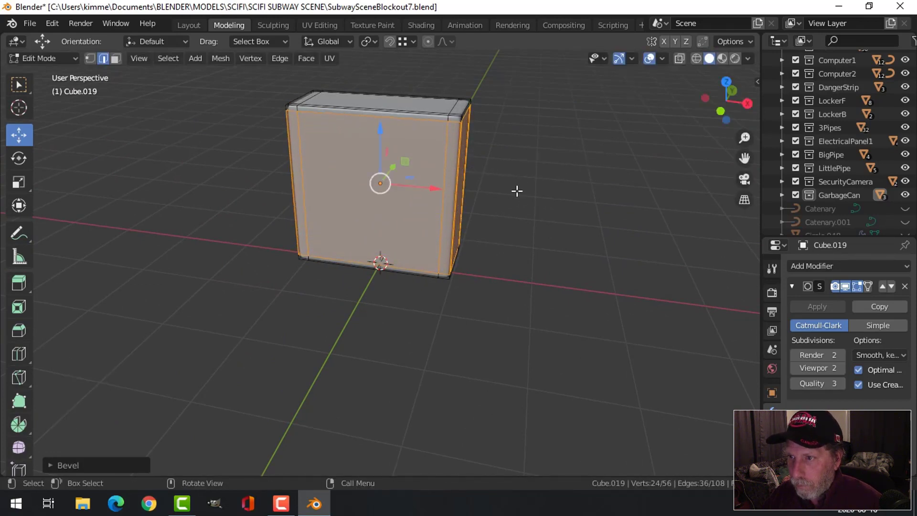
key("alt+a")
- Cut an edge loop around the block near its front face and bevel it into a narrow band about 0.013 m wide
middle_click_drag(522, 188, 377, 214)
key("Tab")
key("alt+a")
left_click(377, 198)
key("Tab")
key("ctrl+r")
left_click(362, 196)
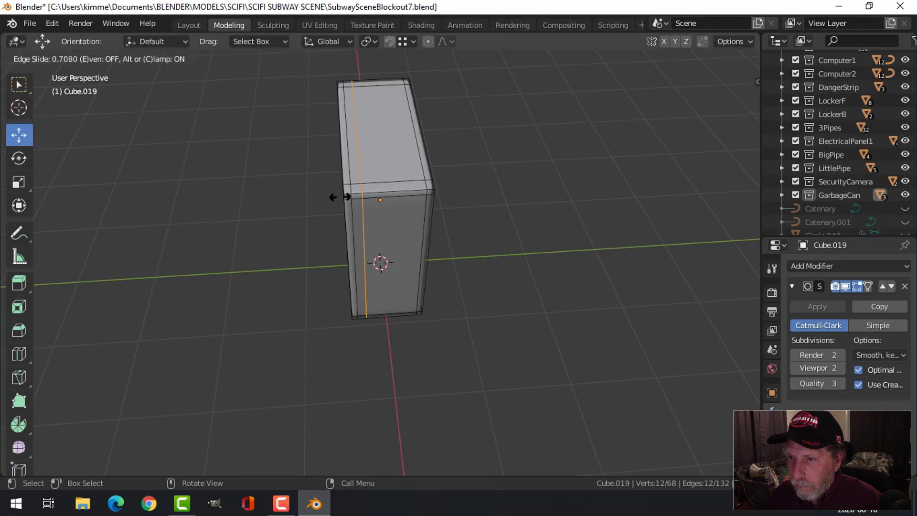
left_click(340, 197)
scroll(419, 229, "up", 2)
middle_click_drag(420, 229, 461, 228)
key("ctrl+b")
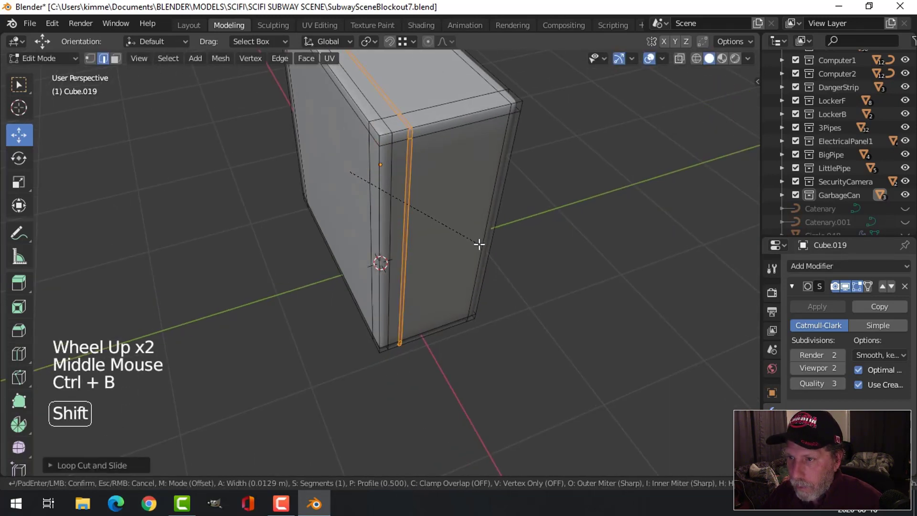
left_click(476, 245)
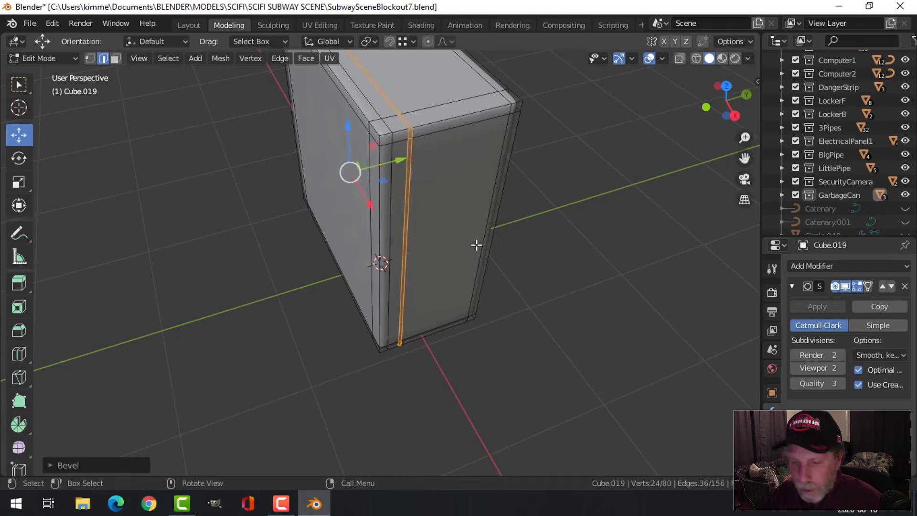
- Extrude the narrow band near the block's front face and shrink it inward into a recessed seam
key("e")
key("alt+s")
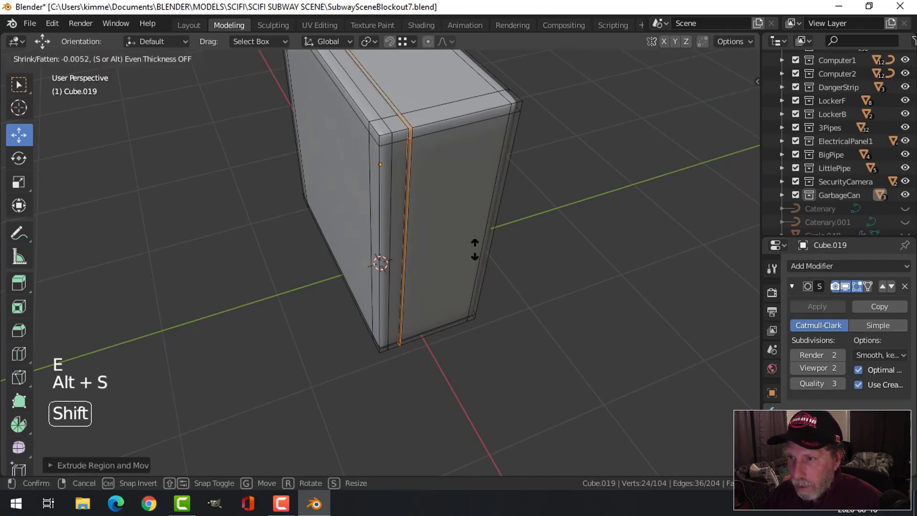
left_click(475, 260)
key("alt+a")
- Cut a supporting edge loop close to each side of the recessed seam and clear the selection
middle_click_drag(469, 239, 353, 178)
key("ctrl+r")
left_click(354, 178)
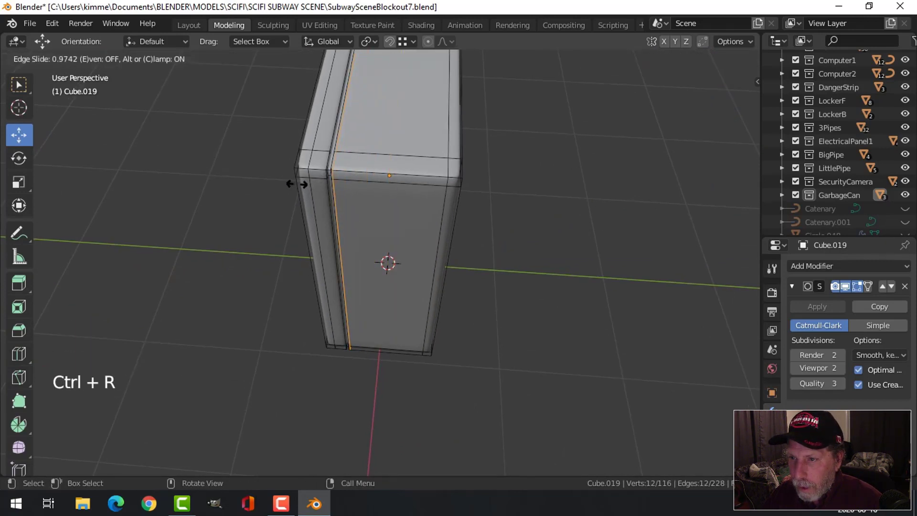
left_click(298, 185)
key("ctrl+r")
left_click(334, 173)
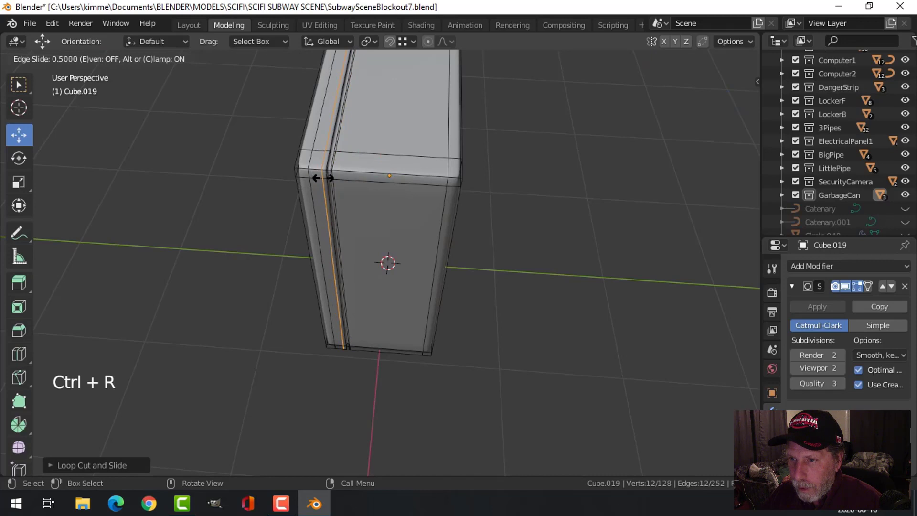
left_click(325, 180)
key("alt+a")
- Move the front and back support edge loops along Y slightly closer to the block's front and back faces
left_click(323, 195, "alt+shift")
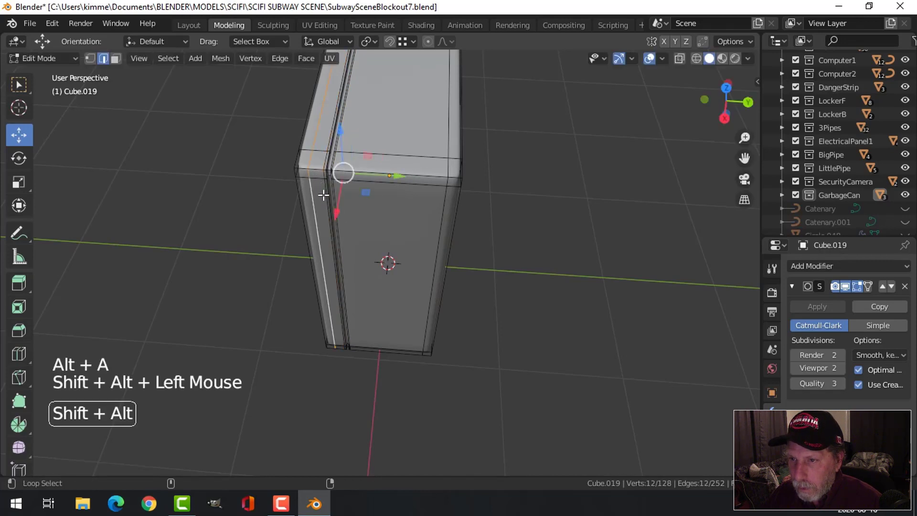
left_click_drag(395, 180, 390, 179)
key("alt+a")
left_click(449, 198, "alt+shift")
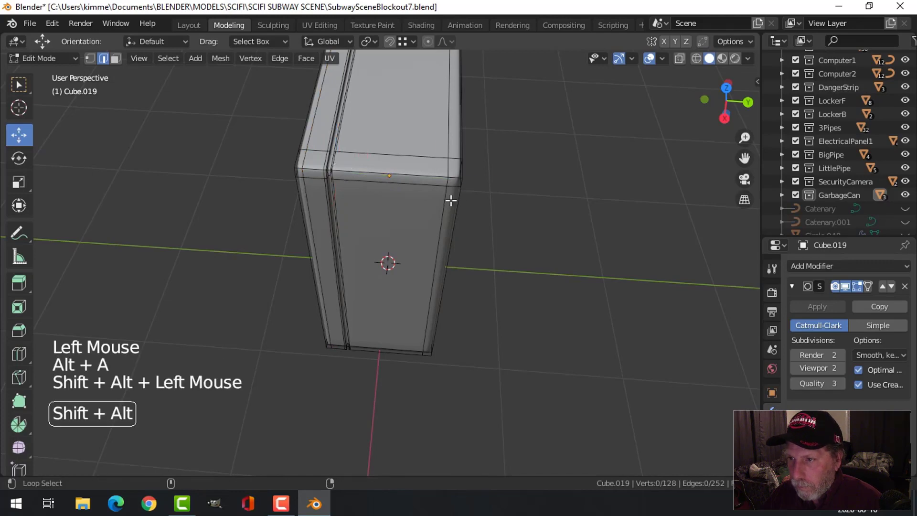
left_click_drag(492, 182, 500, 188)
key("alt+a")
- Examine the block's smoothed shape and seam in Object Mode, and reselect the block
middle_click_drag(500, 188, 514, 234)
key("Tab")
scroll(432, 224, "down", 3)
key("alt+a")
scroll(500, 244, "up", 3)
middle_click_drag(513, 235, 432, 150, "shift")
left_click(432, 150)
scroll(483, 197, "down", 3)
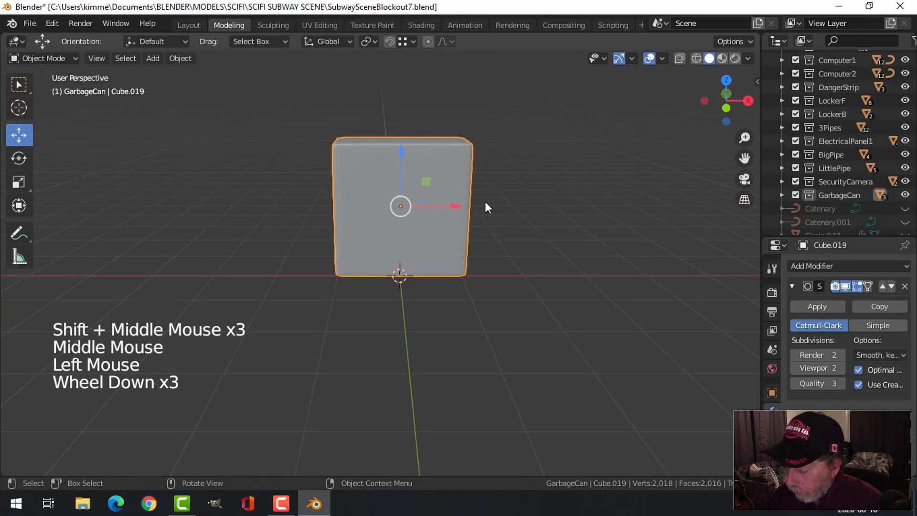
- Cut centered vertical and horizontal edge loops through the block in Edit Mode, working from the front view
key("KP_1")
key("Tab")
scroll(469, 209, "up", 2)
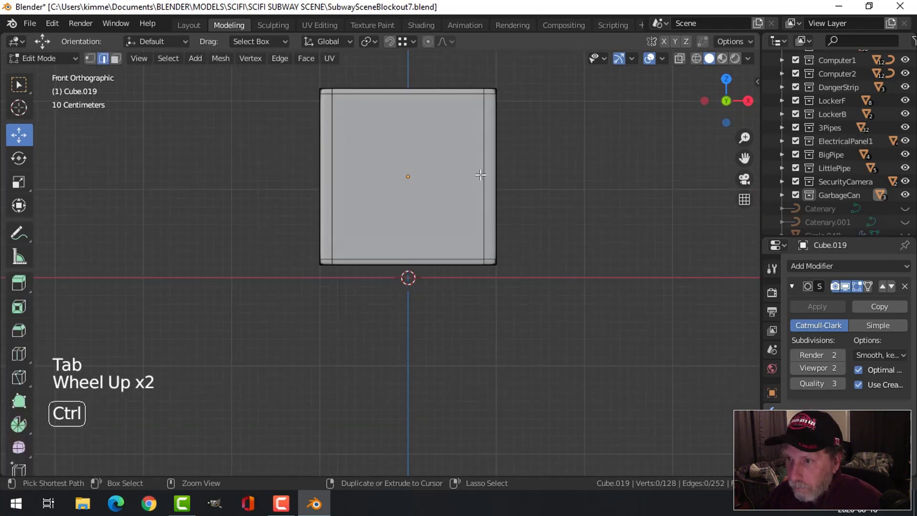
key("ctrl+r")
left_click(481, 178)
right_click(408, 176)
key("ctrl+r")
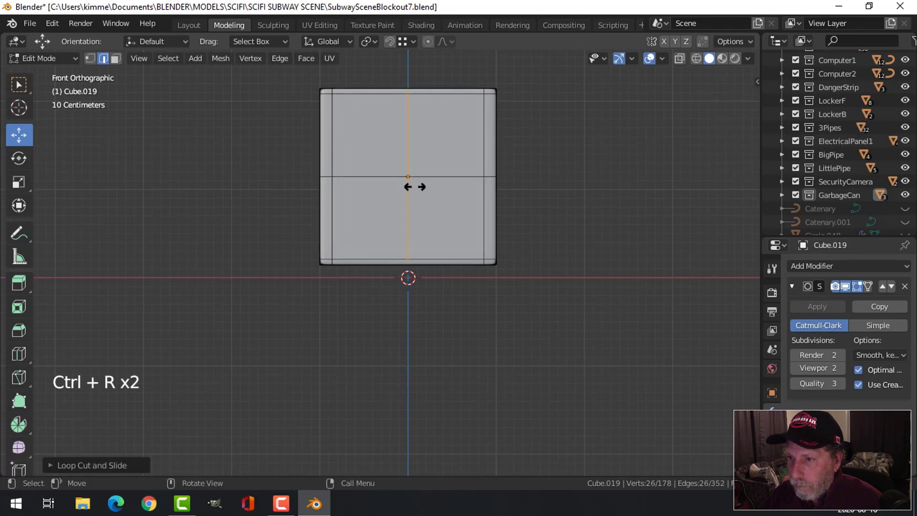
left_click(416, 186)
right_click(487, 180)
key("alt+a")
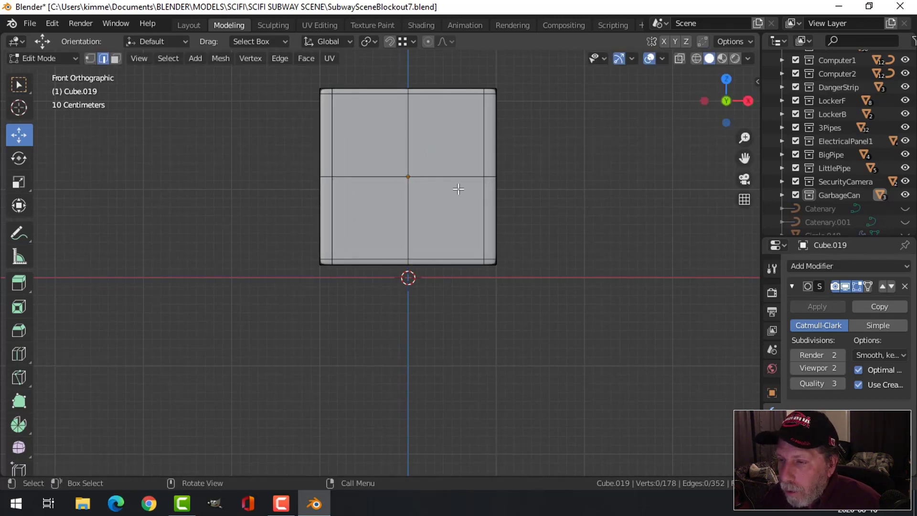
- Cut a vertical edge loop midway through each half of the front face, on both sides of the center line
key("ctrl+r")
left_click(455, 185)
right_click(455, 184)
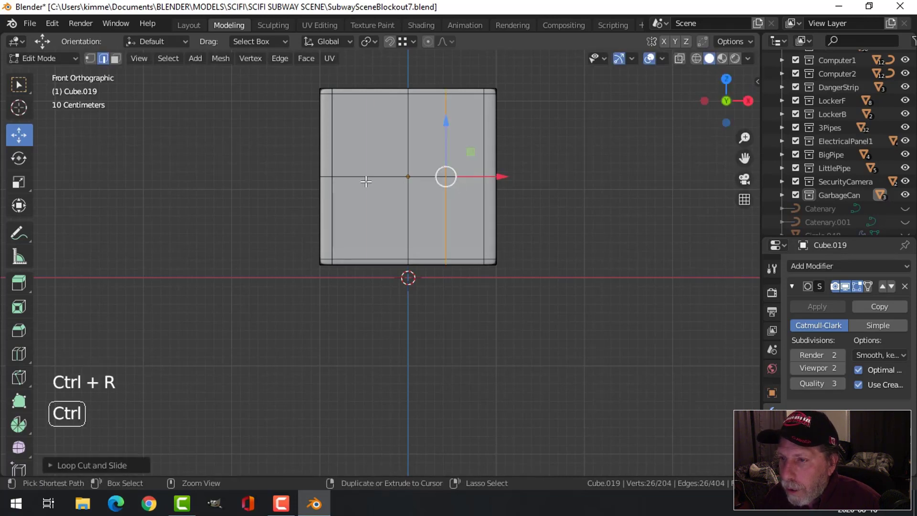
key("ctrl+r")
left_click(366, 182)
right_click(366, 182)
- Cut a horizontal edge loop midway through the upper and lower halves of the block, and clear the selection
key("ctrl+r")
left_click(469, 142)
right_click(470, 142)
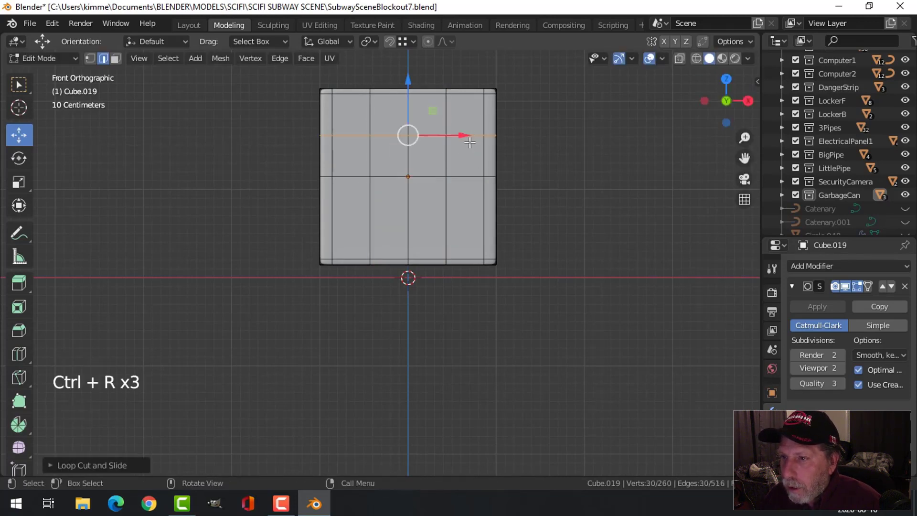
key("ctrl+r")
left_click(481, 215)
right_click(481, 215)
key("alt+a")
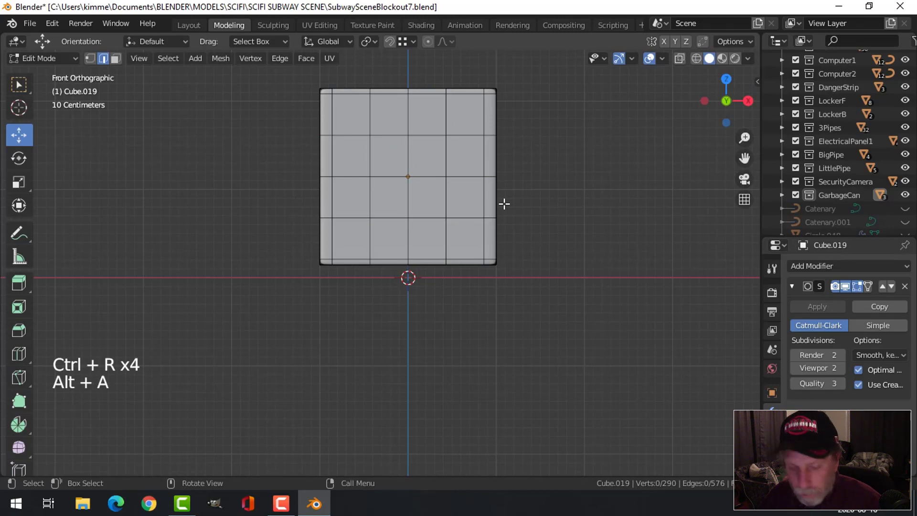
- Cut one more horizontal edge loop centered in each of the uppermost and lowermost main rows of faces
key("1")
left_click(410, 177)
middle_click_drag(556, 181, 553, 195)
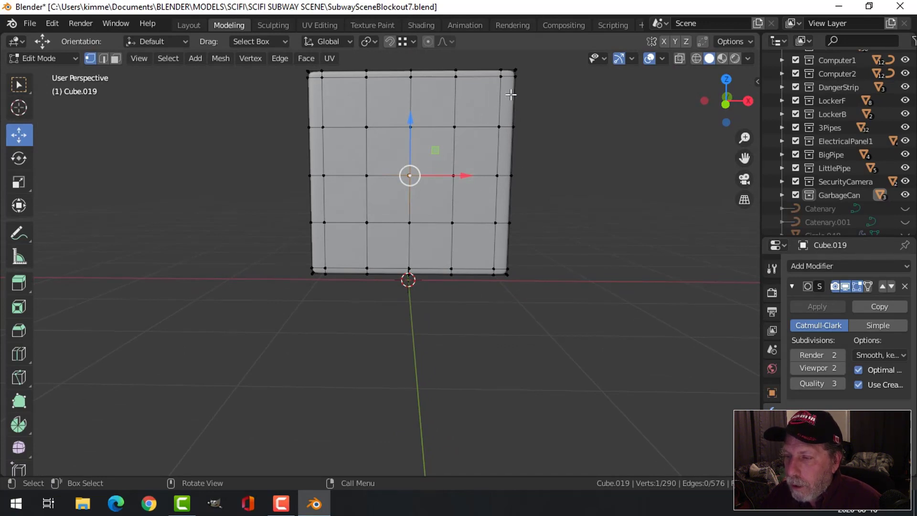
key("ctrl+r")
left_click(506, 90)
right_click(497, 126)
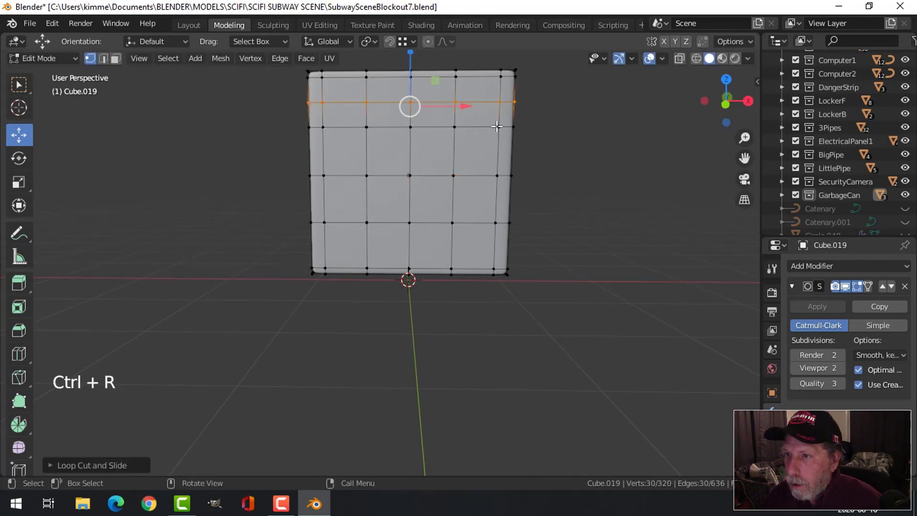
key("ctrl+r")
left_click(497, 248)
right_click(470, 231)
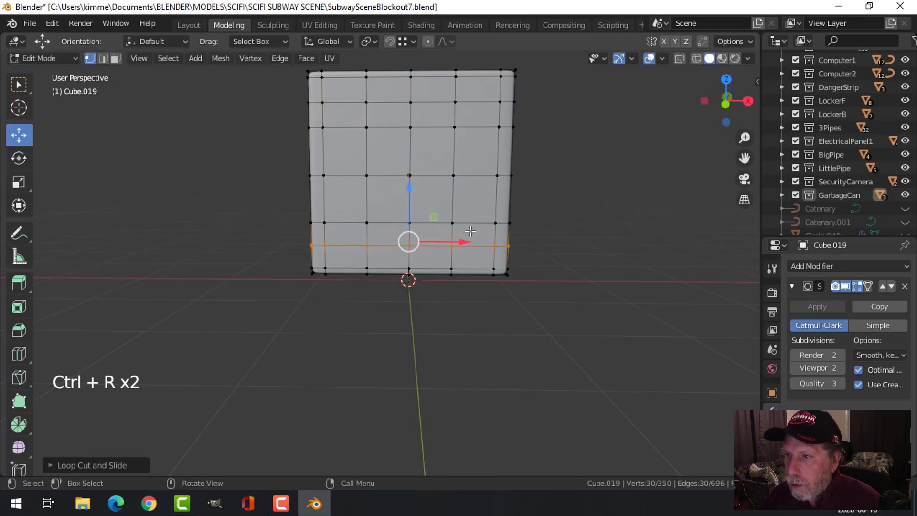
- Cut one more vertical edge loop centered in each outer main column of faces, and clear the selection
key("ctrl+r")
left_click(479, 114)
right_click(480, 117)
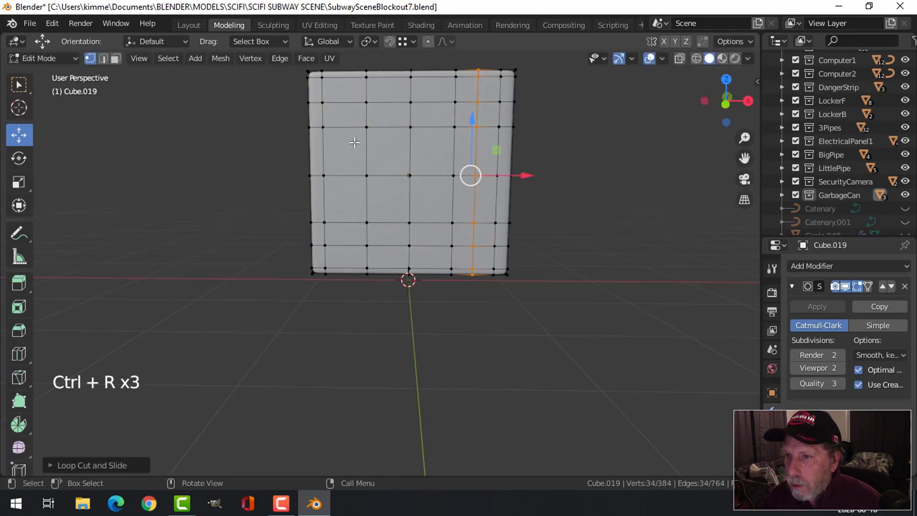
key("ctrl+r")
left_click(349, 126)
right_click(352, 127)
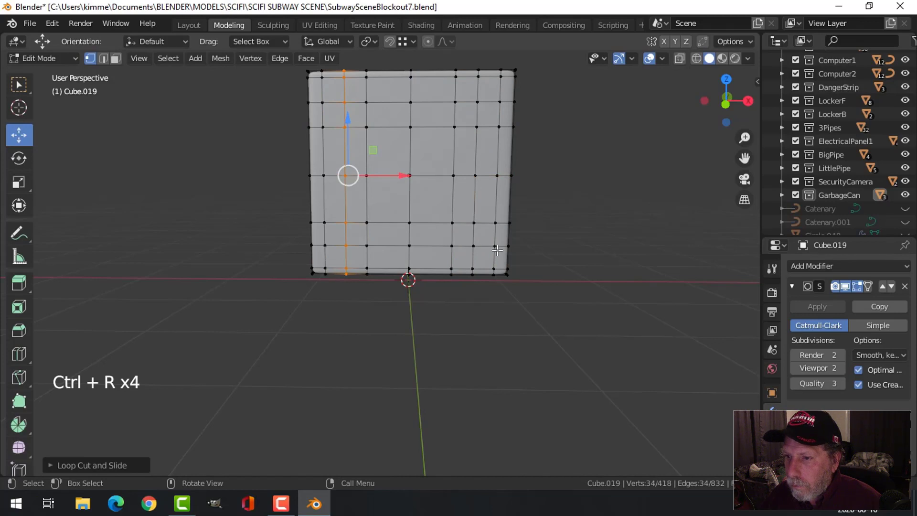
key("alt+a")
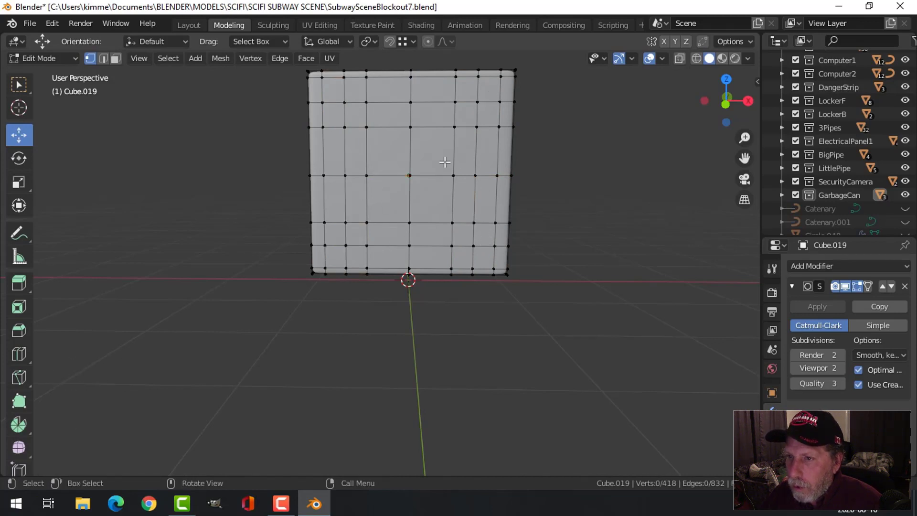
- Try scaling the newest upper and lower horizontal edge loops apart along Z, and undo the change
key("2")
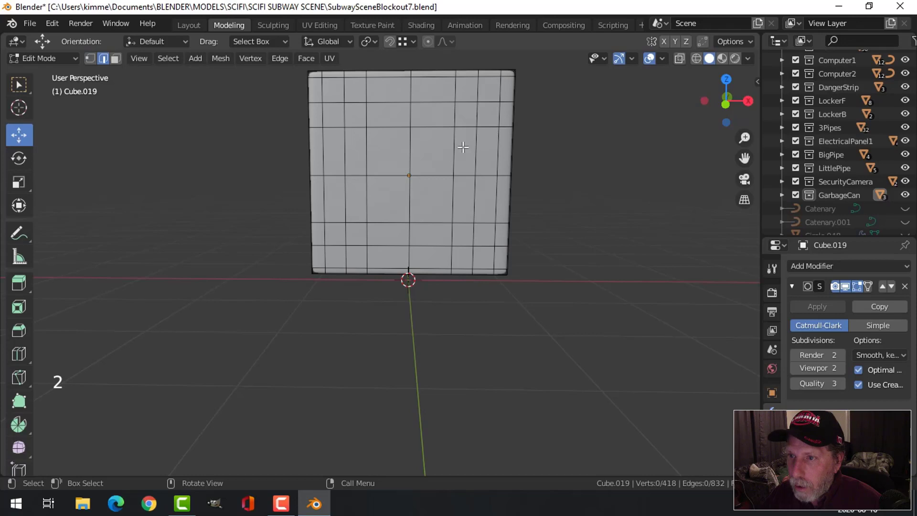
left_click(489, 101, "alt+shift")
left_click(487, 244, "alt+shift")
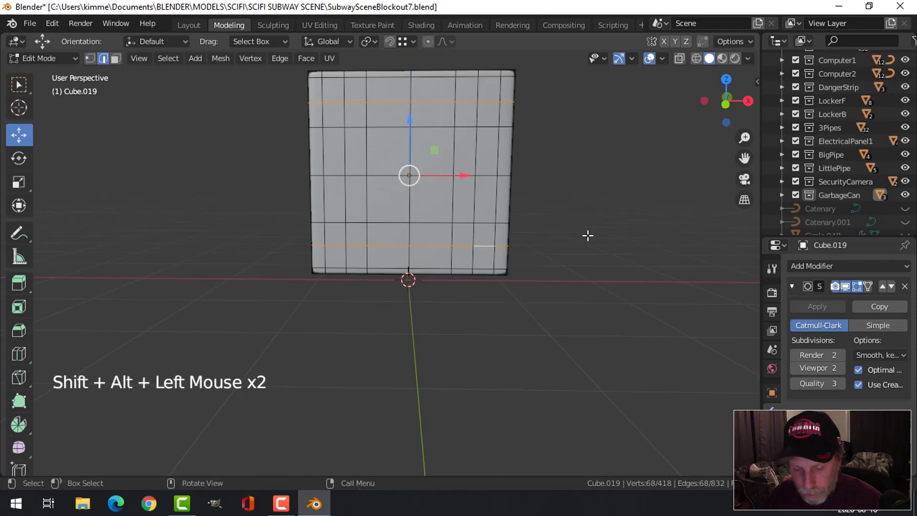
key("s")
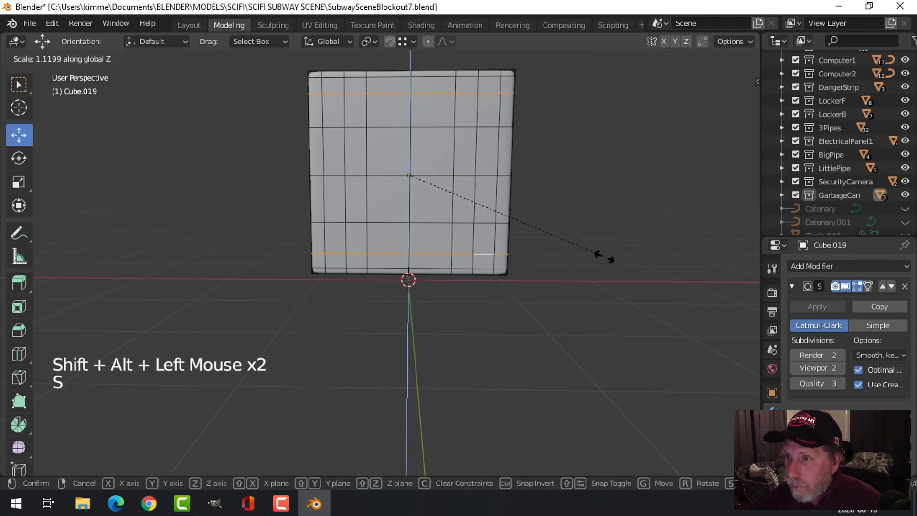
left_click(616, 275)
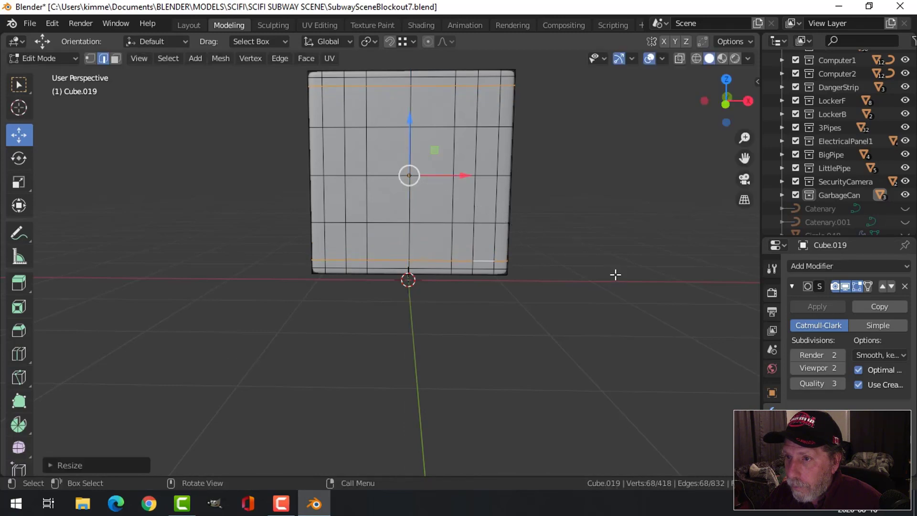
key("alt+a")
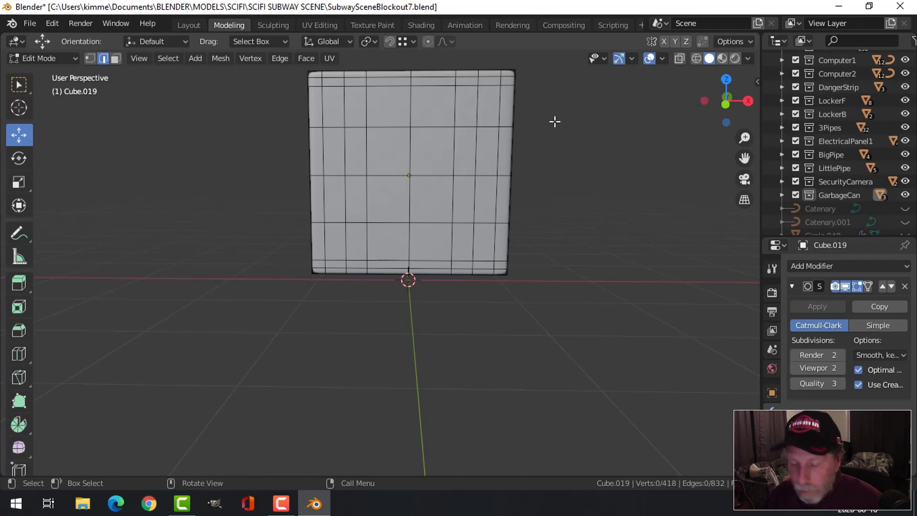
key("ctrl+z")
key("ctrl+z")
key("alt+a")
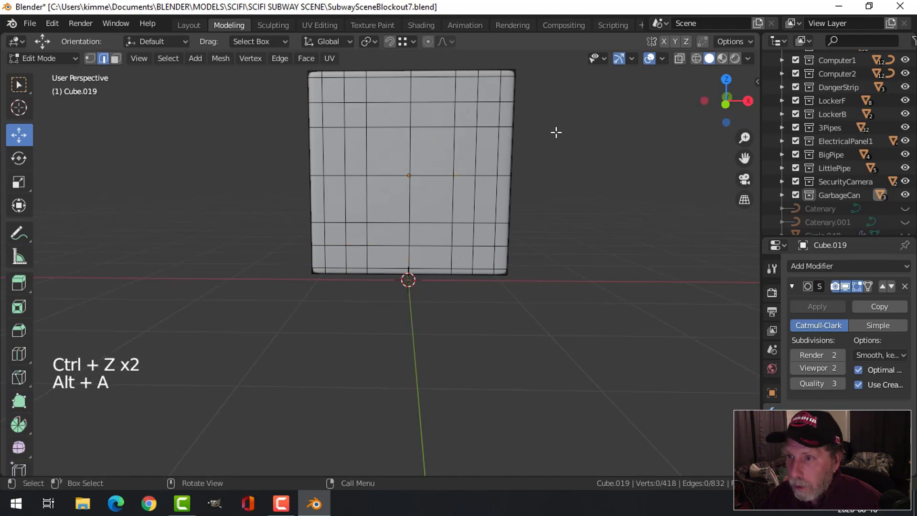
- Select the center vertex of the front face and snap the 3D cursor to it
key("1")
left_click(406, 175)
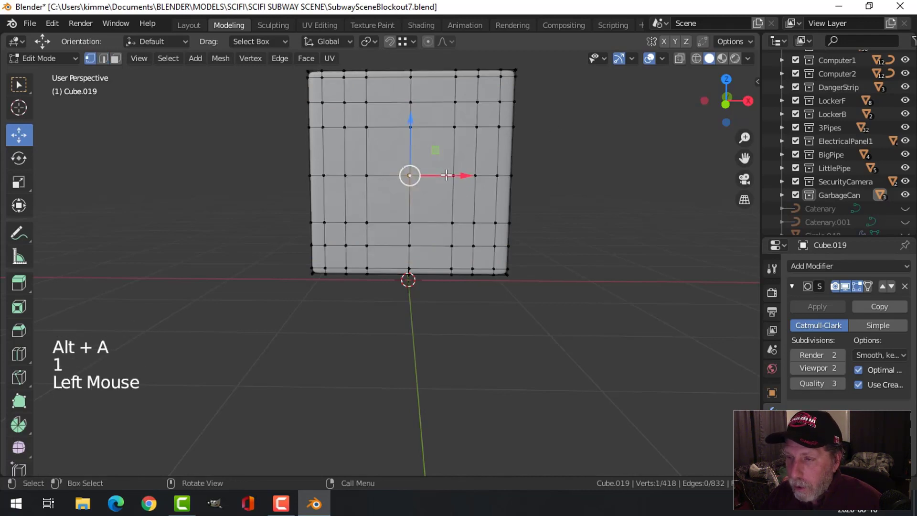
scroll(486, 179, "up", 2)
scroll(483, 177, "down", 2)
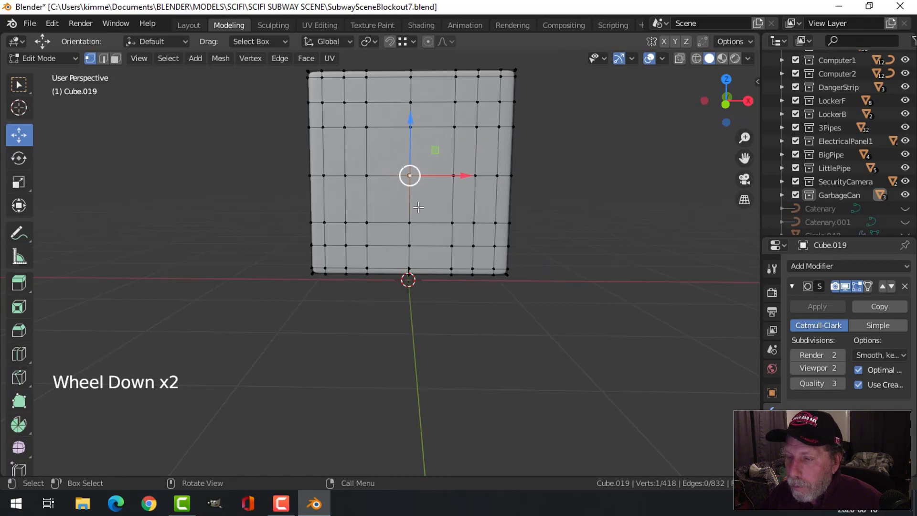
scroll(420, 205, "up", 2)
key("shift+s")
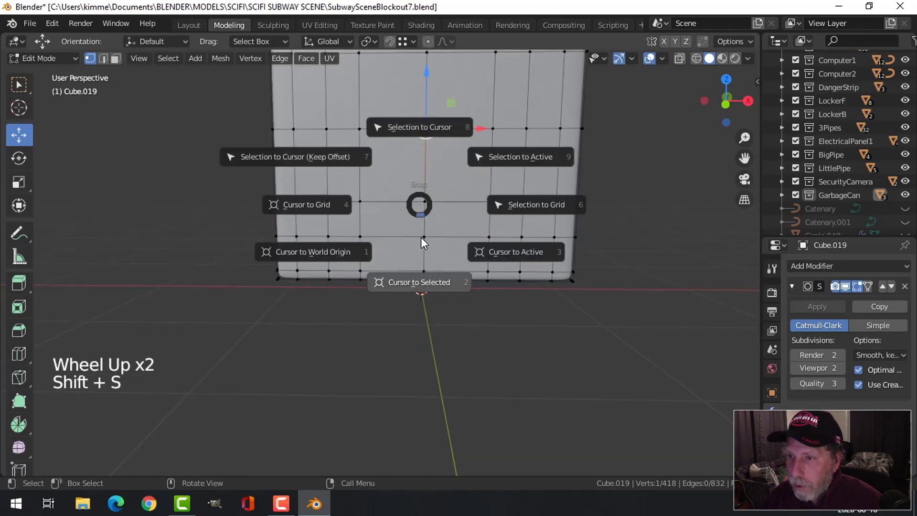
key("alt+a")
- Delete the front face's center vertex to open a square hole in the grid
left_click(426, 129)
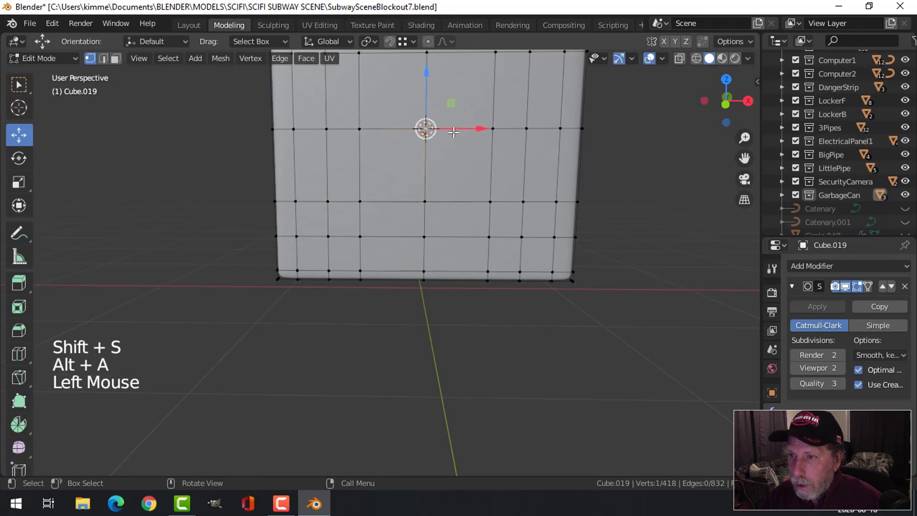
key("x")
left_click(406, 50)
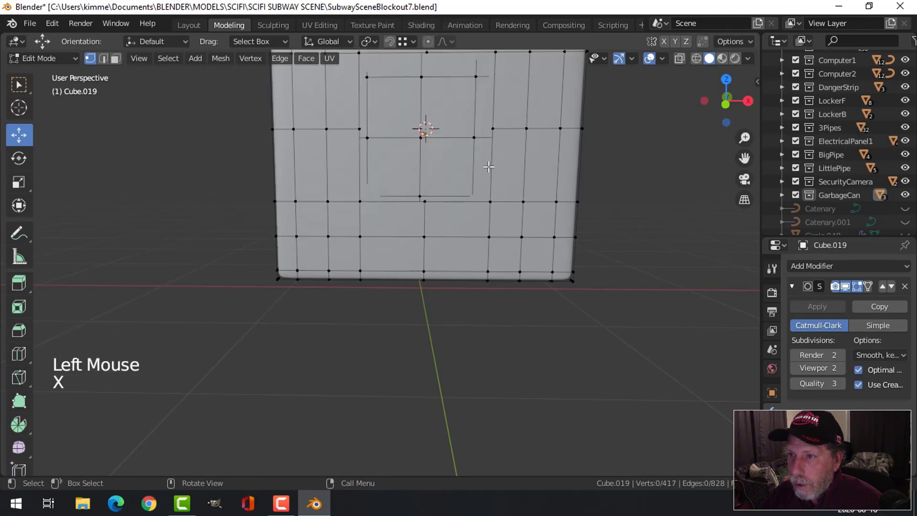
- Add a mesh circle with 8 vertices at the 3D cursor in the hole
scroll(477, 191, "down", 1)
mouse_move(470, 189)
middle_mouse_down()
mouse_move(434, 205)
mouse_move(421, 178)
mouse_move(438, 168)
mouse_move(471, 214)
mouse_move(466, 203)
middle_mouse_up()
key("shift+a")
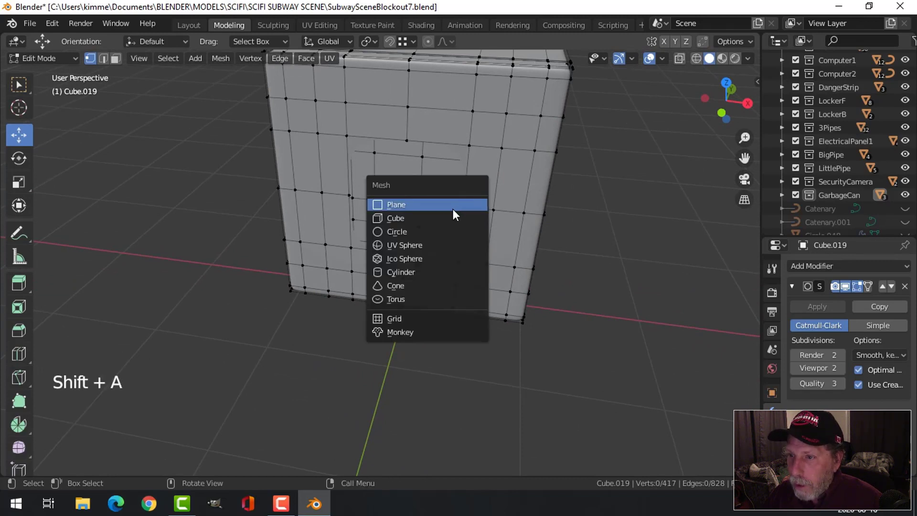
left_click(443, 231)
left_click(99, 460)
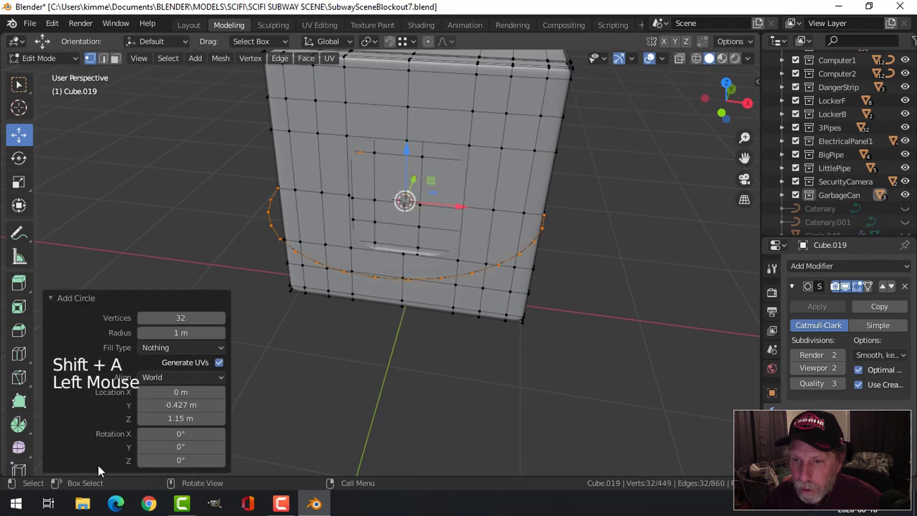
double_click(222, 318)
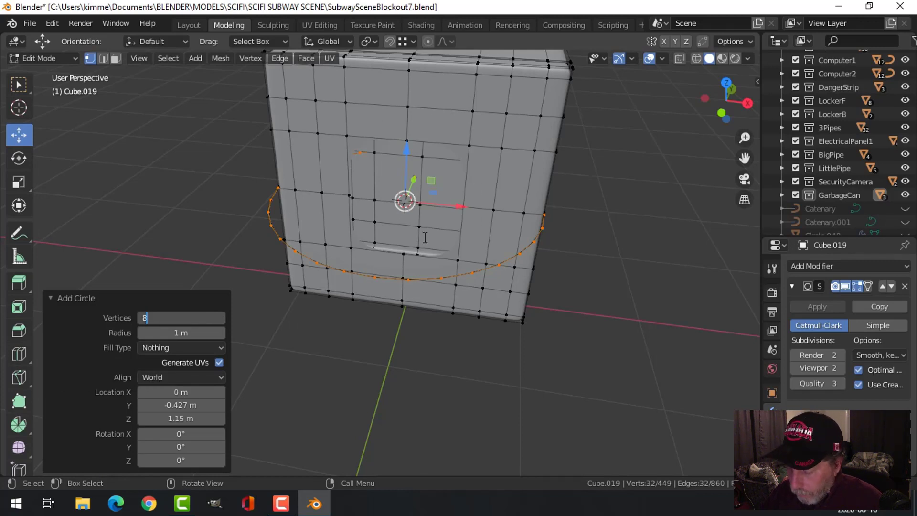
key("Return")
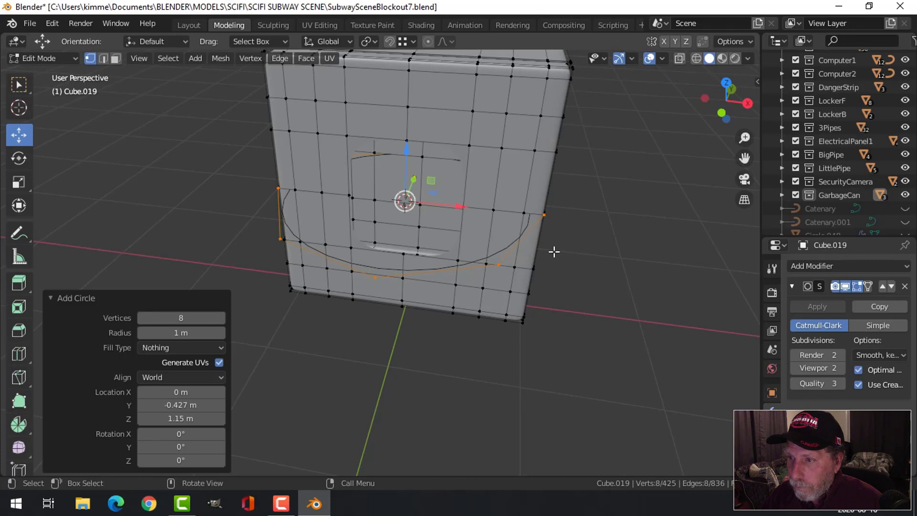
- Rotate the new circle 90° about the X axis to face front and scale it down to roughly the hole's size
type("rx")
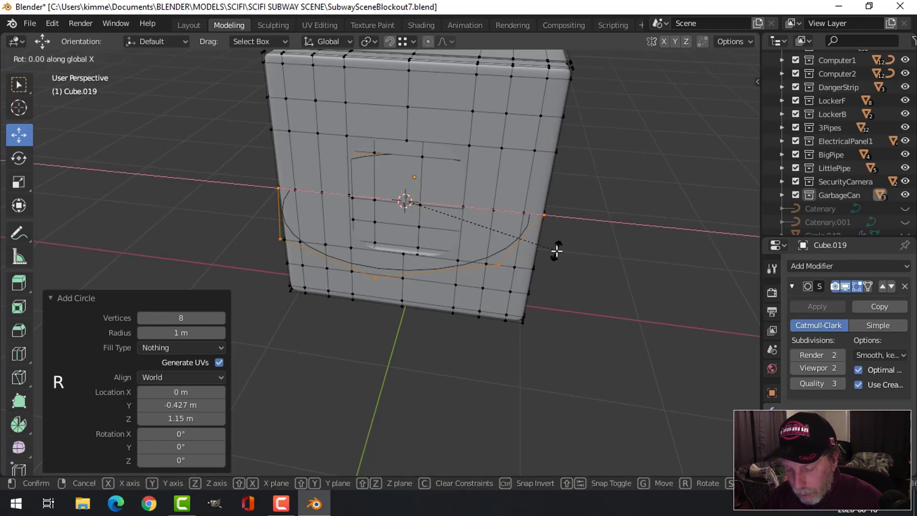
type("90")
key("Return")
key("s")
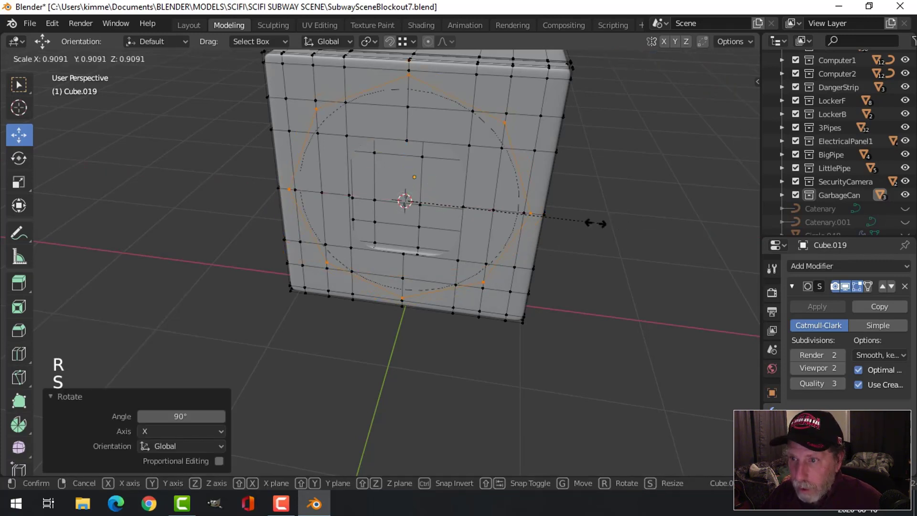
left_click(499, 227)
middle_click_drag(475, 208, 554, 215)
scroll(549, 220, "up", 2)
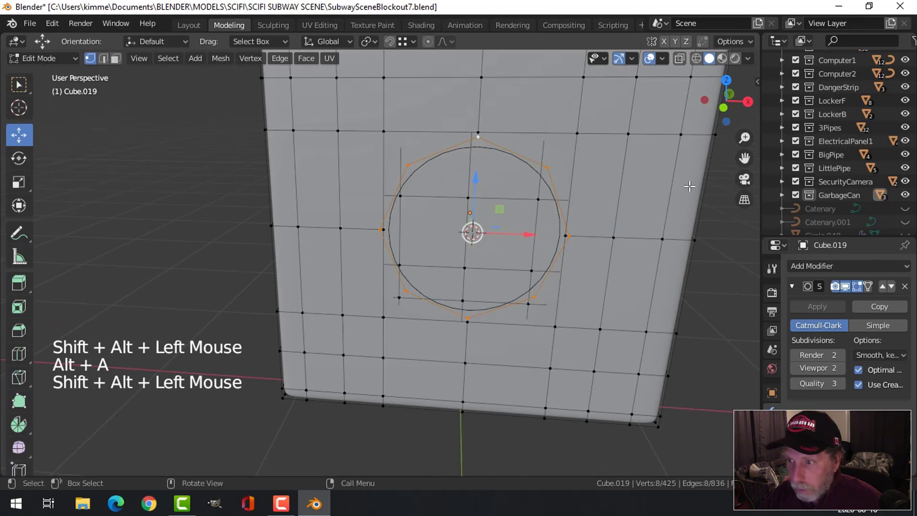
- Scale the circle down by 0.921 and then 0.982 so it sits just inside the square hole
key("s")
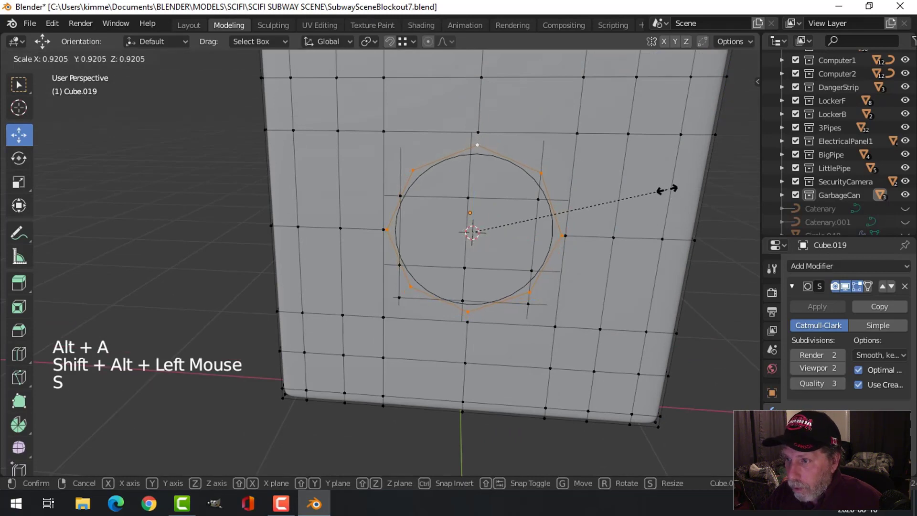
left_click(666, 190)
key("KP_1")
scroll(606, 191, "up", 3)
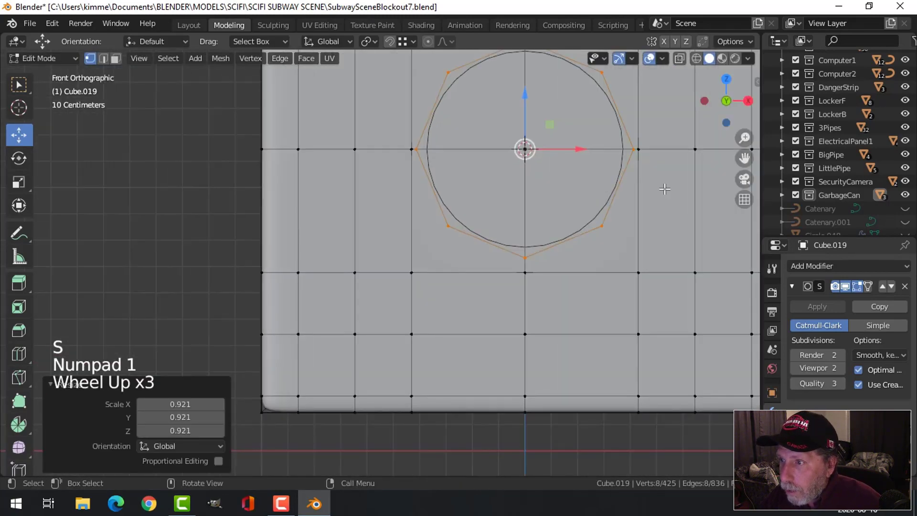
key("s")
left_click(660, 189)
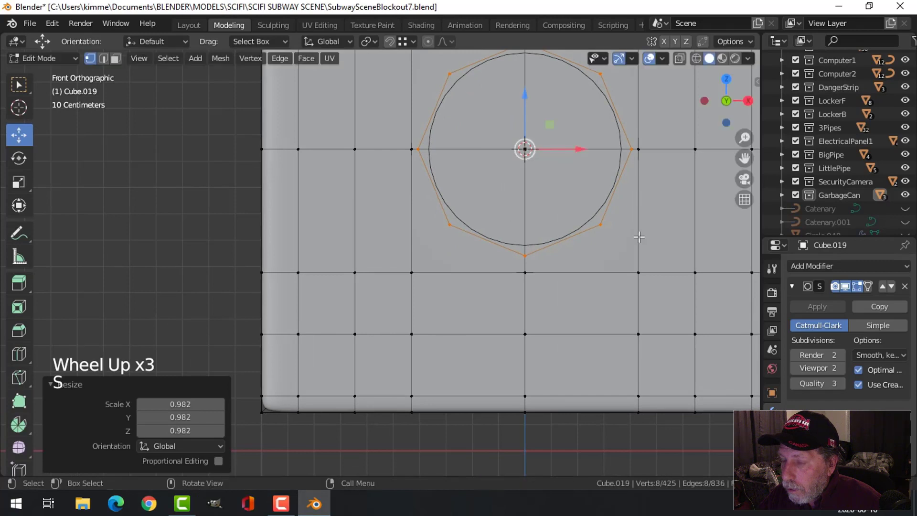
- Connect the circle's bottom and lower-left vertices to the matching vertices on the square hole's border with edges
key("alt+a")
key("2")
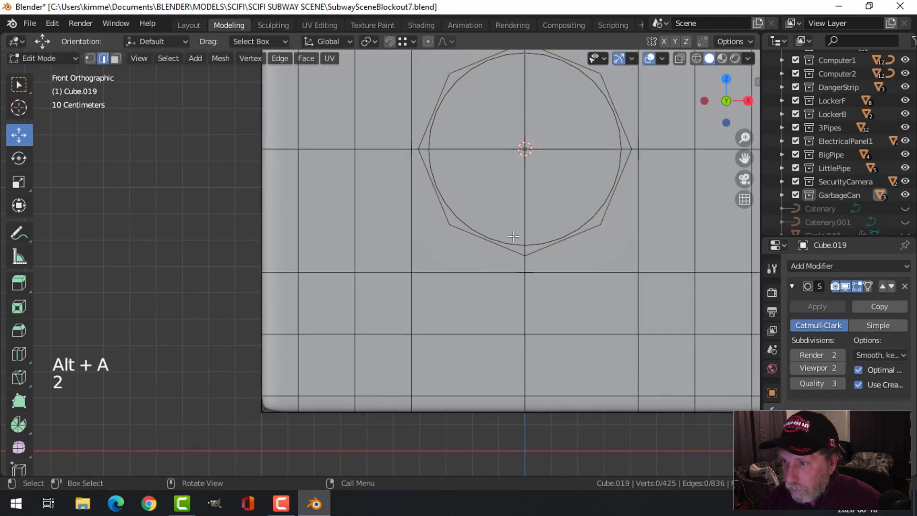
key("1")
key("b")
left_click_drag(515, 246, 538, 280)
key("f")
key("alt+a")
left_click(450, 224)
left_click(411, 273, "shift")
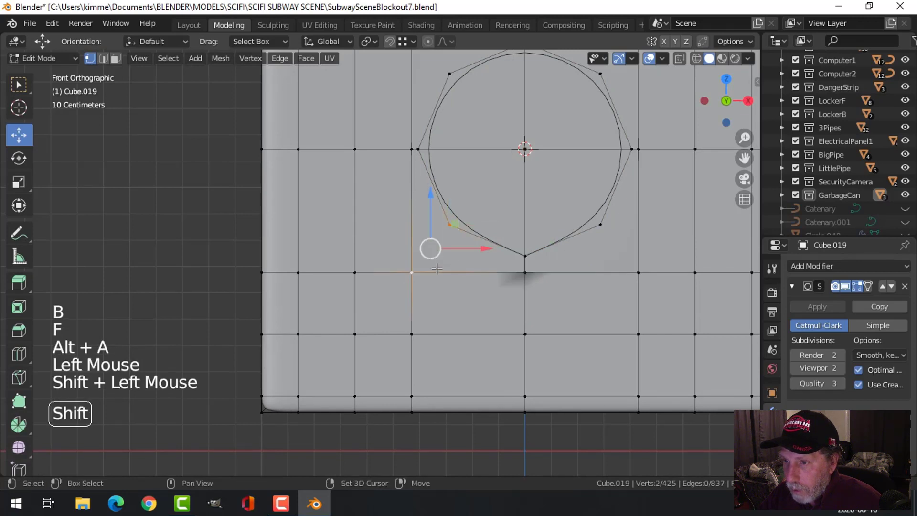
key("f")
key("alt+a")
- Connect the circle's left and upper-left vertices to the square hole's left-middle and upper-left corner vertices with edges
left_click(412, 147)
left_click(417, 149, "shift")
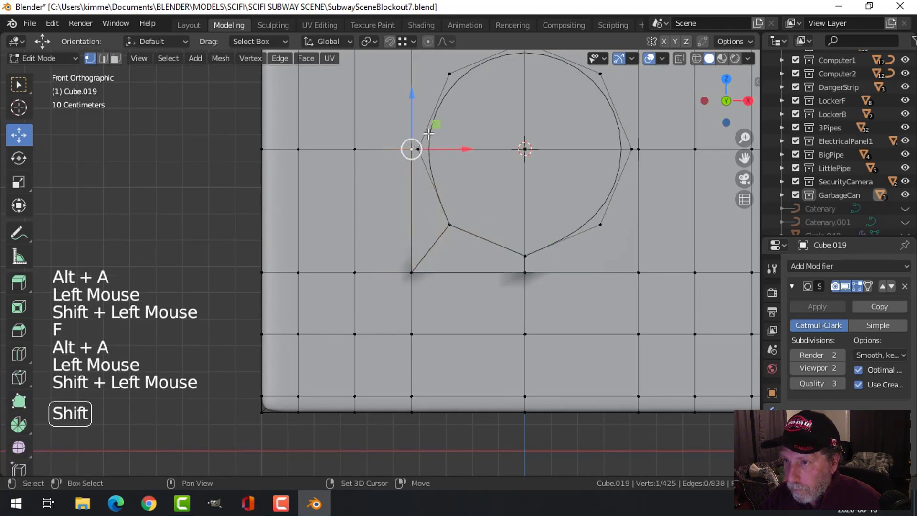
key("f")
key("alt+a")
middle_click_drag(462, 135, 471, 161, "shift")
left_click(417, 92)
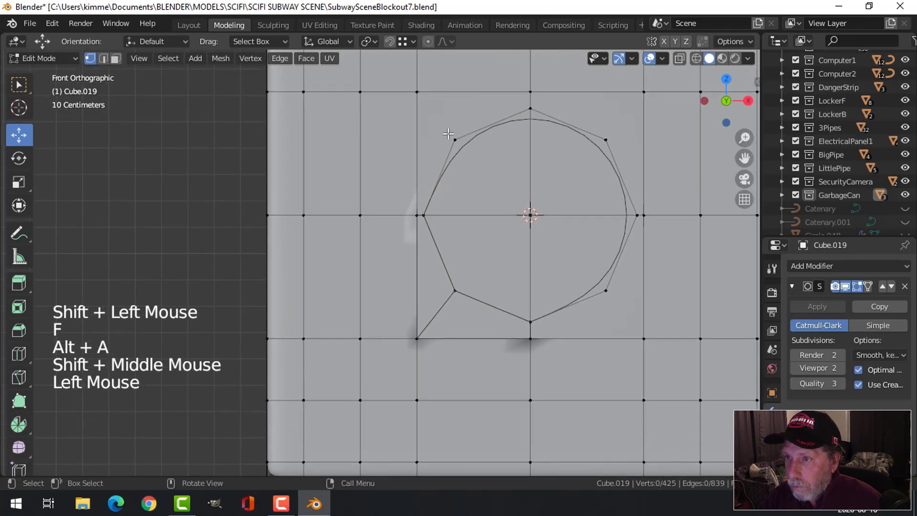
left_click(455, 140, "shift")
key("f")
key("alt+a")
- Connect the circle's top and upper-right vertices to the square hole's top-middle and upper-right corner vertices with edges
key("b")
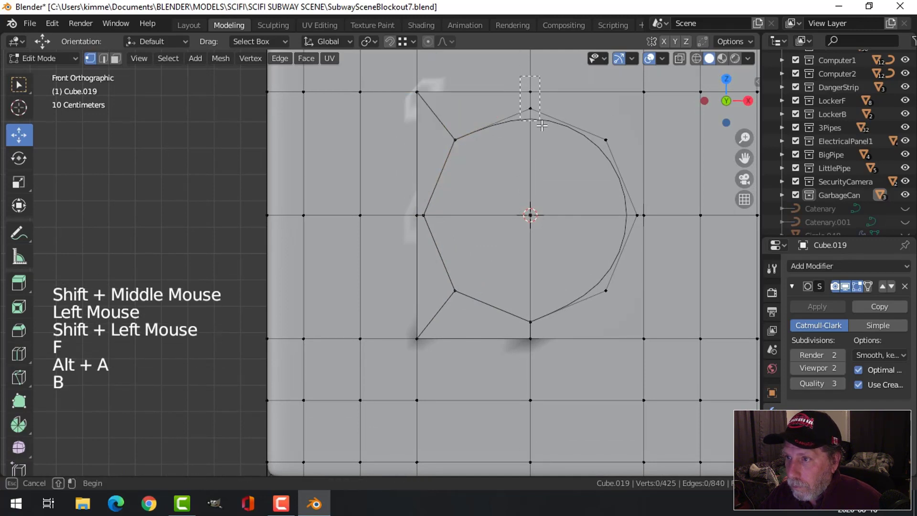
left_click_drag(520, 82, 540, 114)
key("f")
key("alt+a")
left_click(607, 124)
left_click(605, 140, "shift")
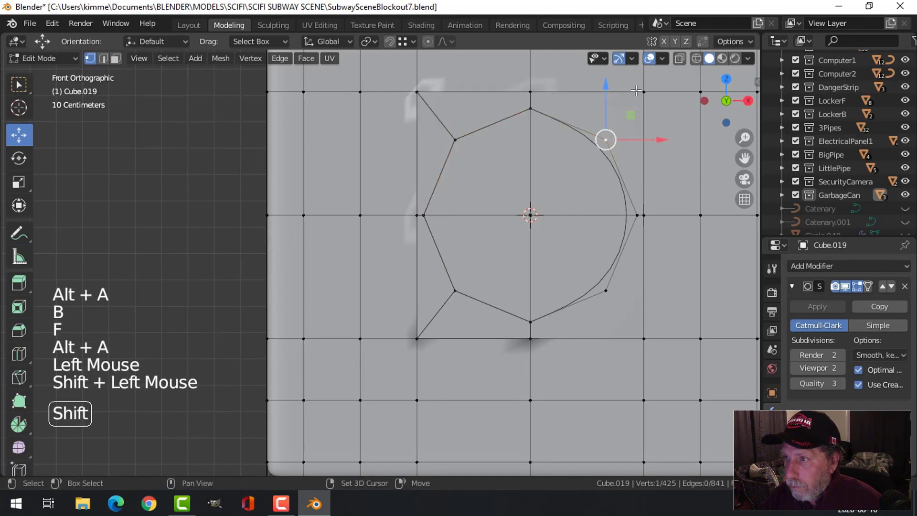
key("f")
key("alt+a")
- Connect the circle's right and lower-right vertices to the square hole's right-middle and lower-right corner vertices with edges
key("b")
left_click_drag(612, 197, 652, 231)
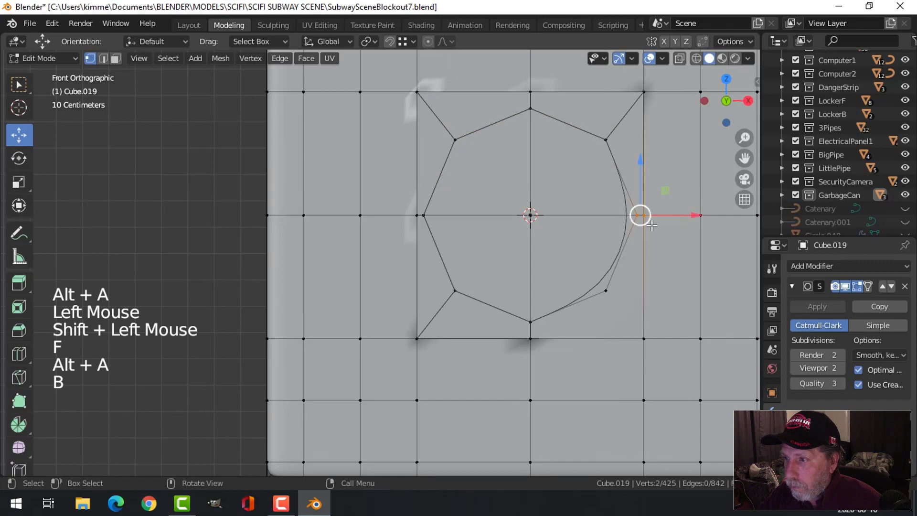
key("f")
key("alt+a")
left_click(611, 288)
left_click(645, 338, "shift")
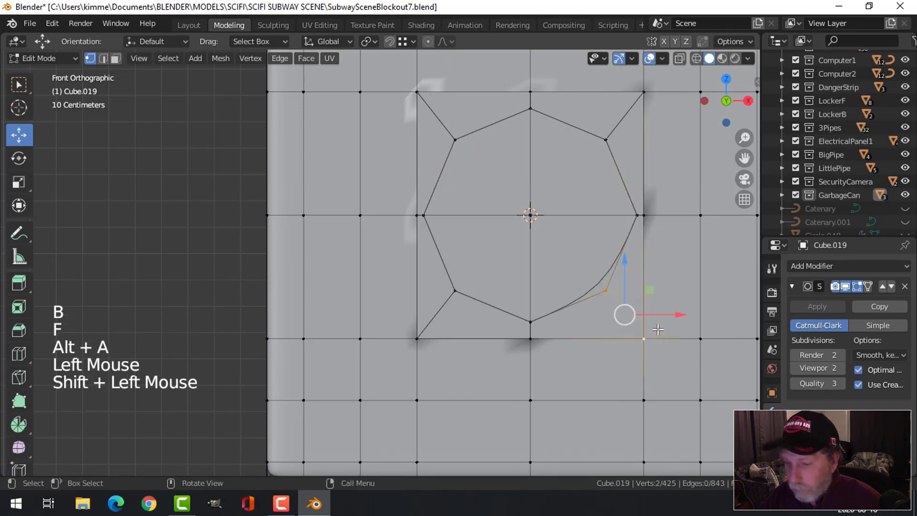
key("f")
key("alt+a")
- Fill the two upper-right gaps between the circle and the square hole's border with quad faces
key("2")
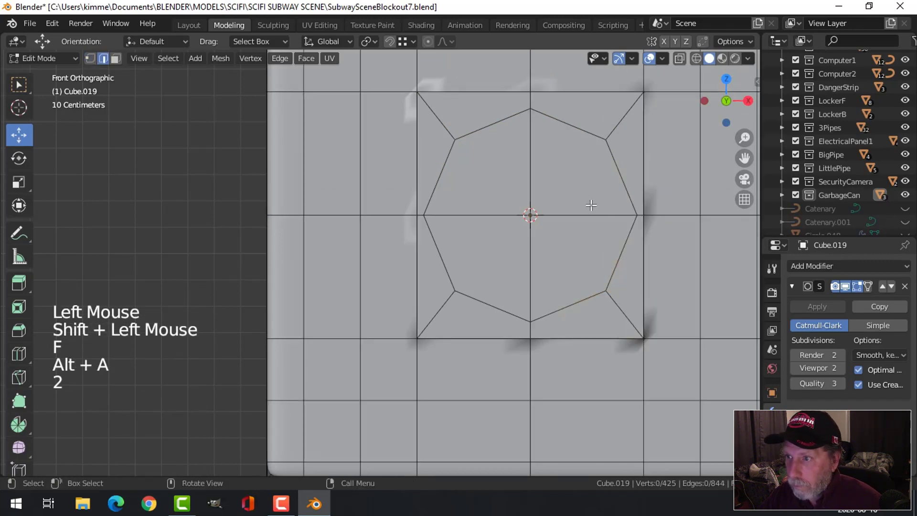
left_click(579, 128)
left_click(616, 92, "shift")
key("f")
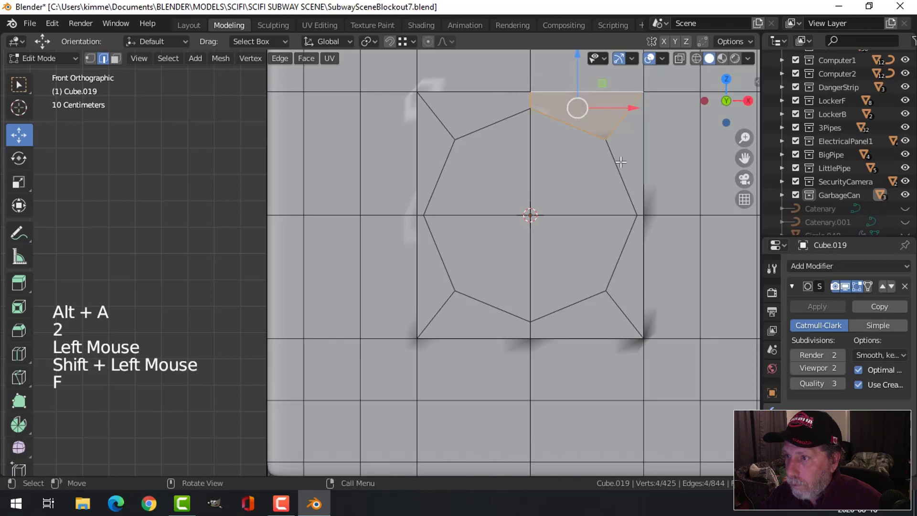
left_click(624, 178)
left_click(644, 148, "shift")
key("f")
- Fill the two lower-right gaps between the circle and the square border with quad faces
left_click(622, 251)
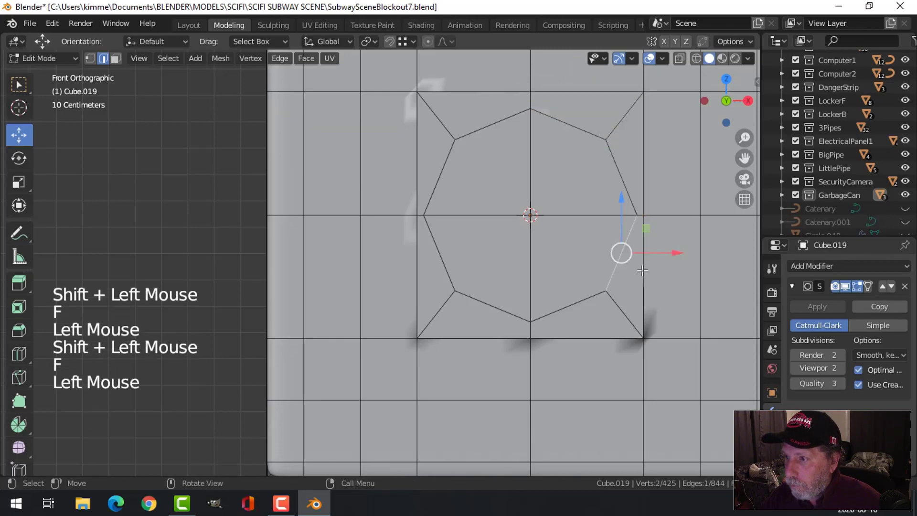
left_click(645, 283, "shift")
key("f")
left_click(568, 306)
left_click(587, 338, "shift")
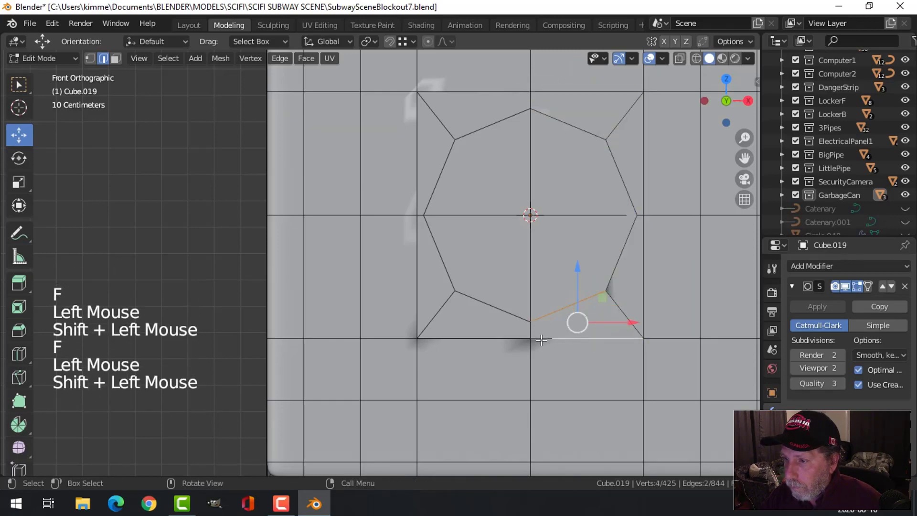
key("f")
- Fill the two lower-left gaps between the circle and the square border with quad faces
left_click(488, 305)
left_click(473, 339, "shift")
key("f")
left_click(439, 252)
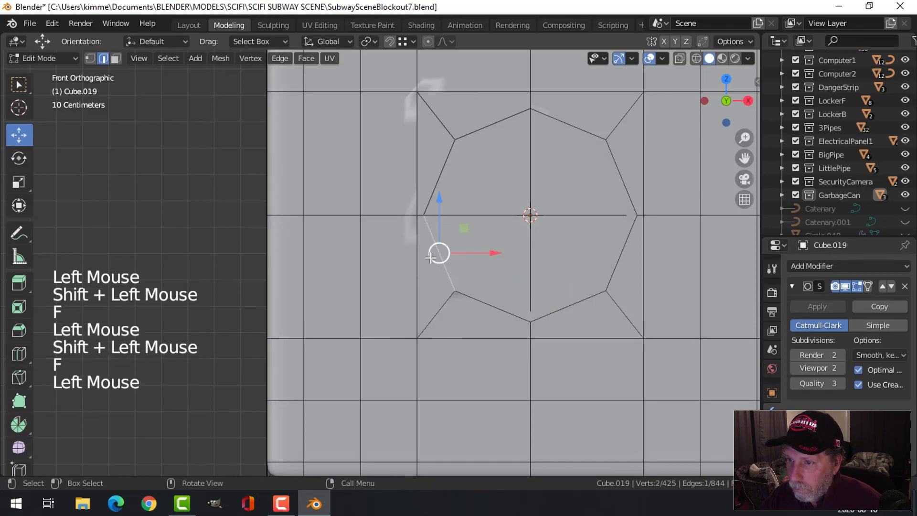
left_click(418, 261, "shift")
key("f")
- Fill the two upper-left gaps between the circle and the square border with quad faces, and clear the selection
left_click(437, 177)
left_click(418, 150, "shift")
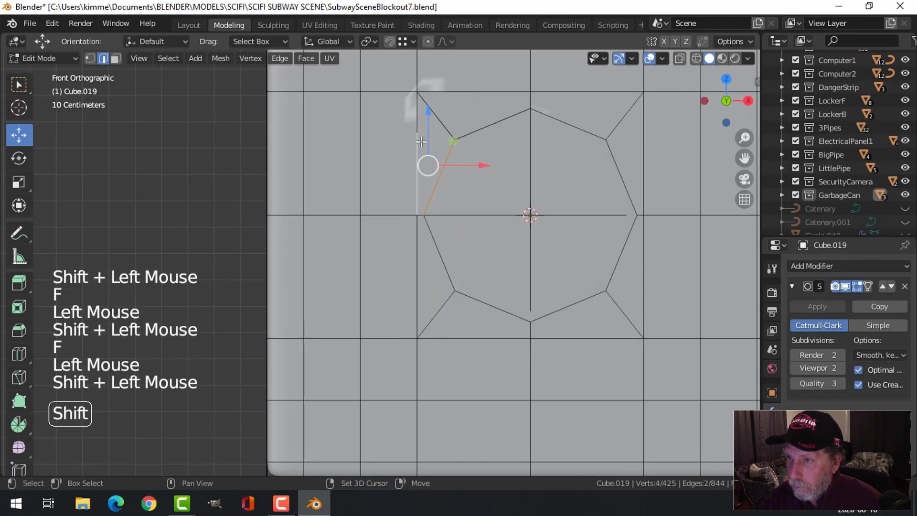
key("f")
left_click(481, 126)
left_click(483, 102, "shift")
key("f")
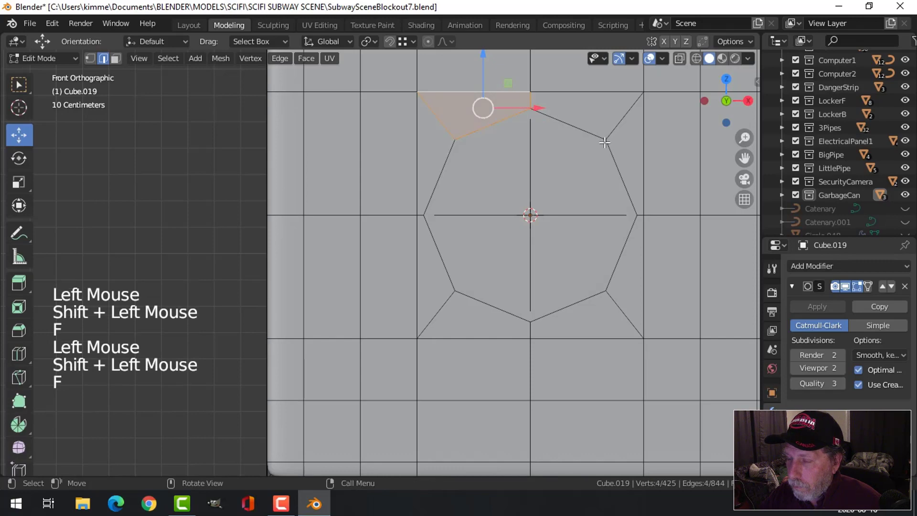
key("alt+a")
- Scale the square border's top-middle and bottom-middle vertices apart along Z by about 1.17 to round the outer ring
middle_click_drag(483, 106, 578, 232)
scroll(592, 201, "down", 3)
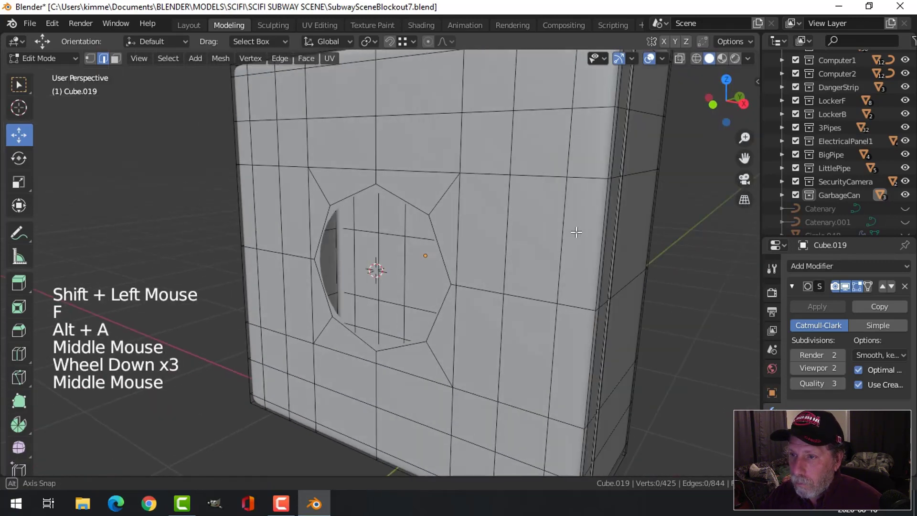
middle_click_drag(489, 254, 483, 252)
scroll(486, 254, "down", 2)
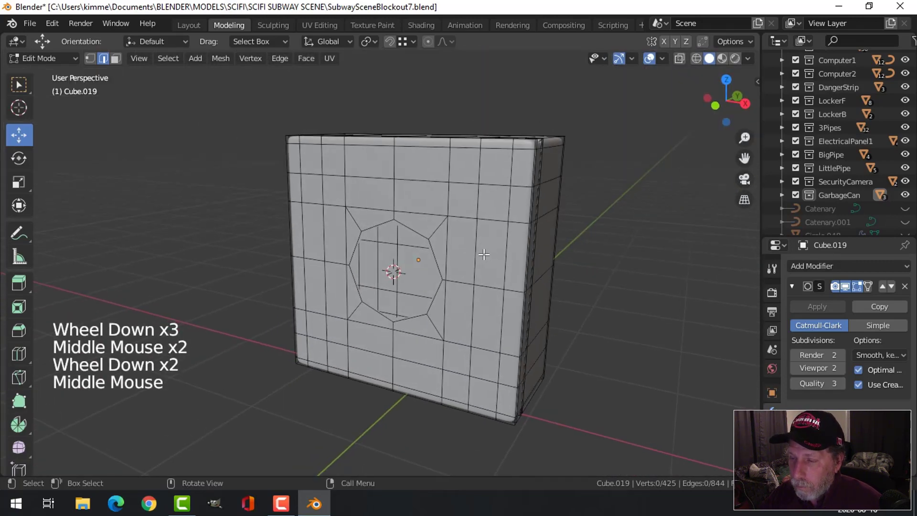
scroll(461, 242, "up", 2)
key("2")
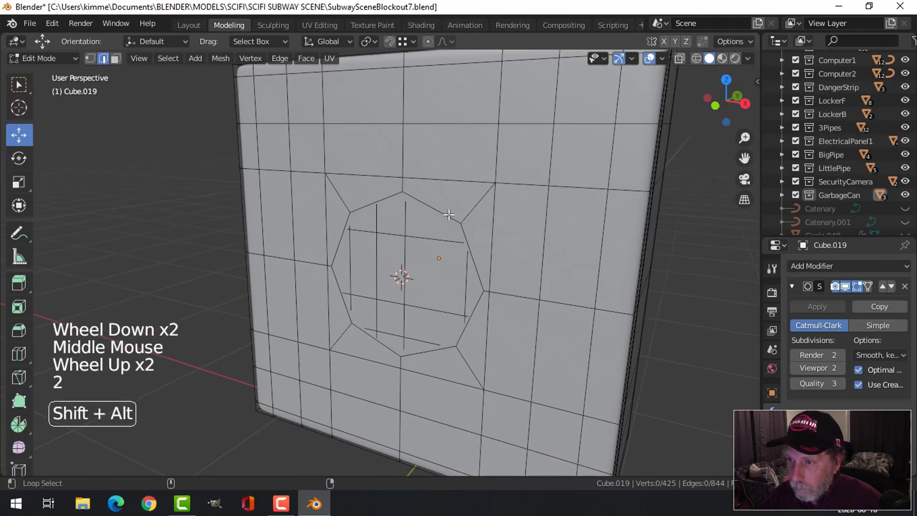
key("1")
left_click(404, 178)
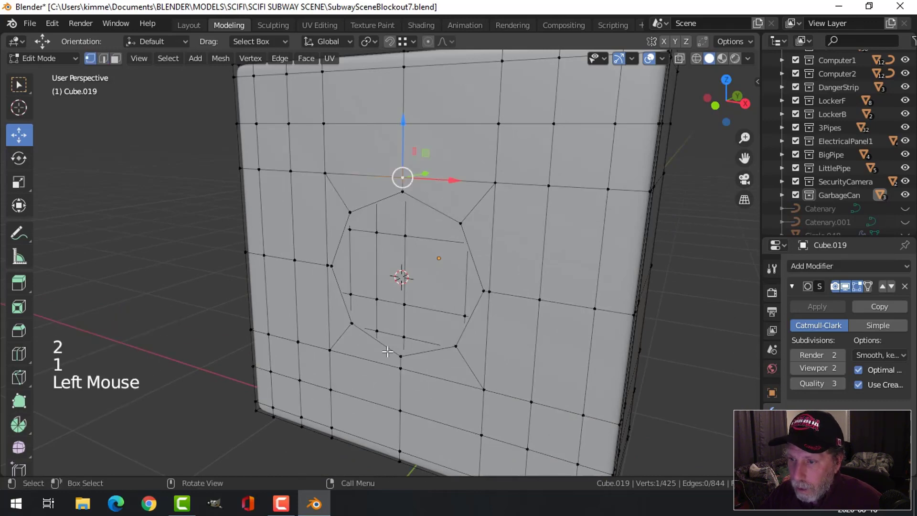
left_click(400, 372, "shift")
middle_click_drag(400, 372, 522, 339)
key("s")
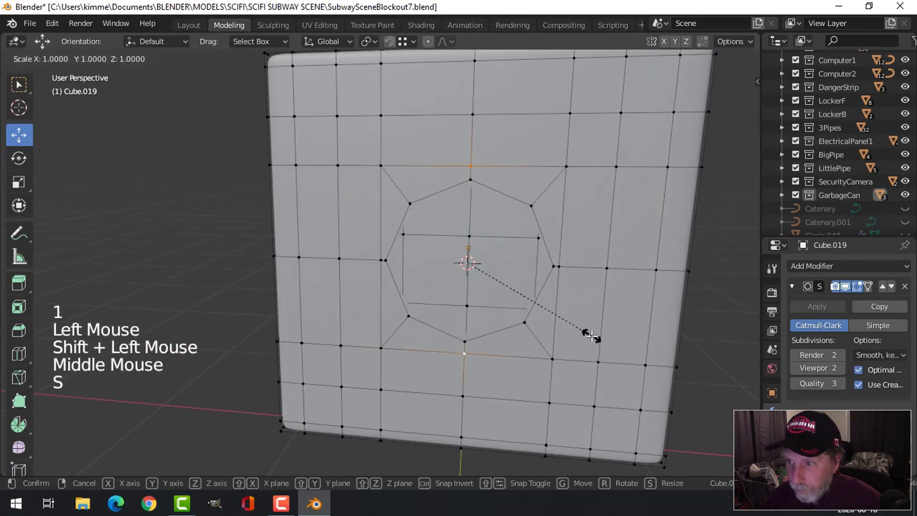
key("z")
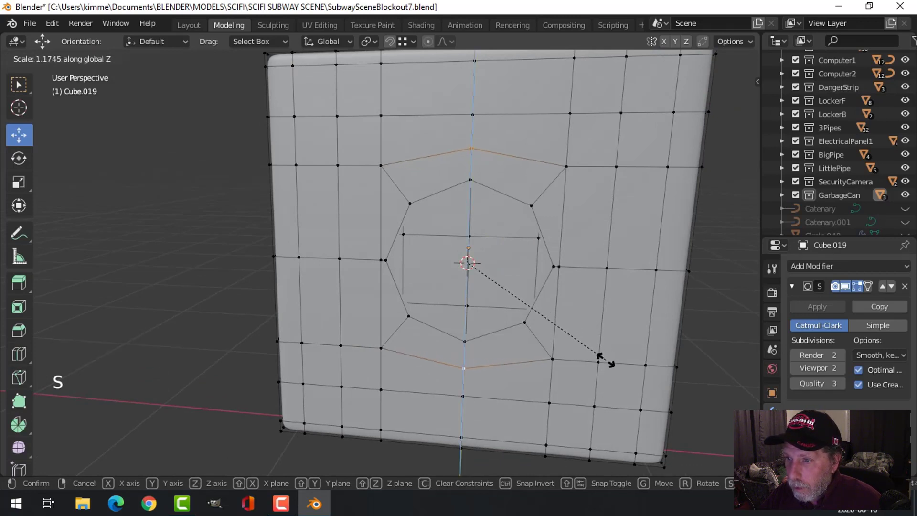
left_click(606, 362)
key("alt+a")
- Scale the square border's left-middle and right-middle vertices apart along X by about 1.3
left_click(560, 266)
left_click(380, 260, "shift")
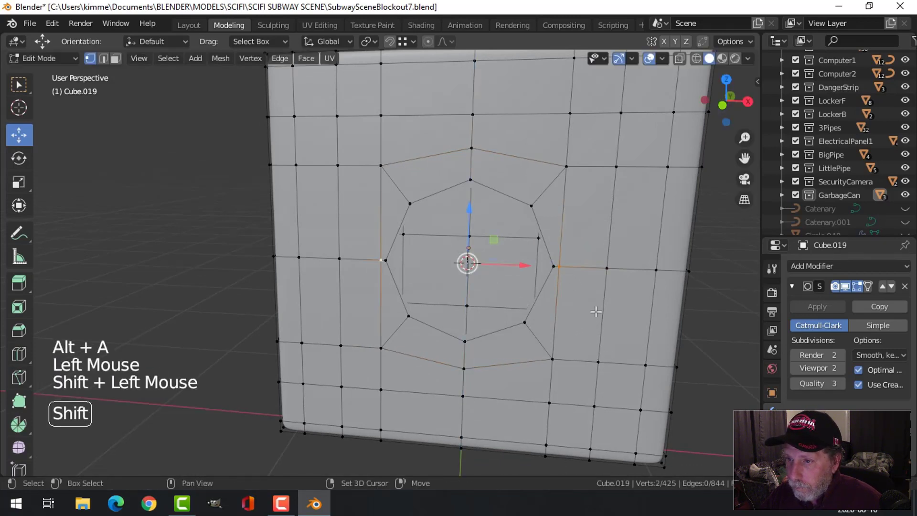
key("s")
key("x")
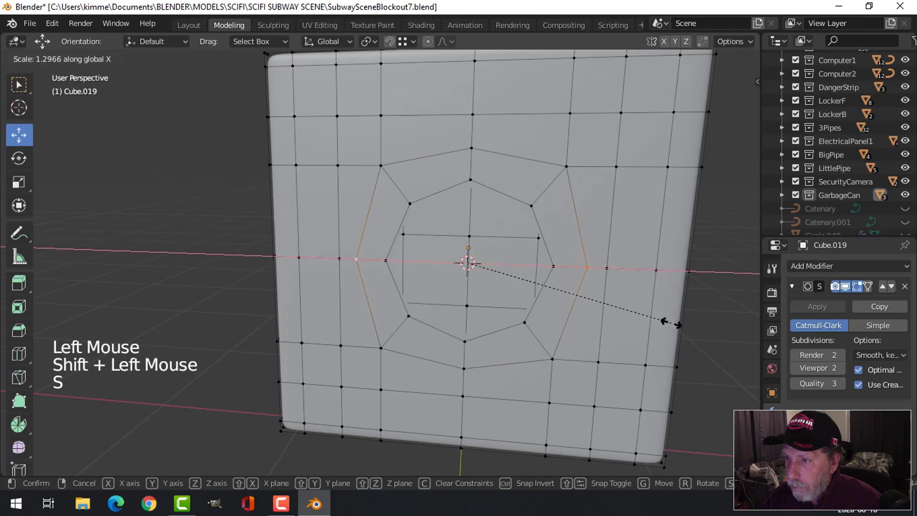
left_click(674, 324)
key("alt+a")
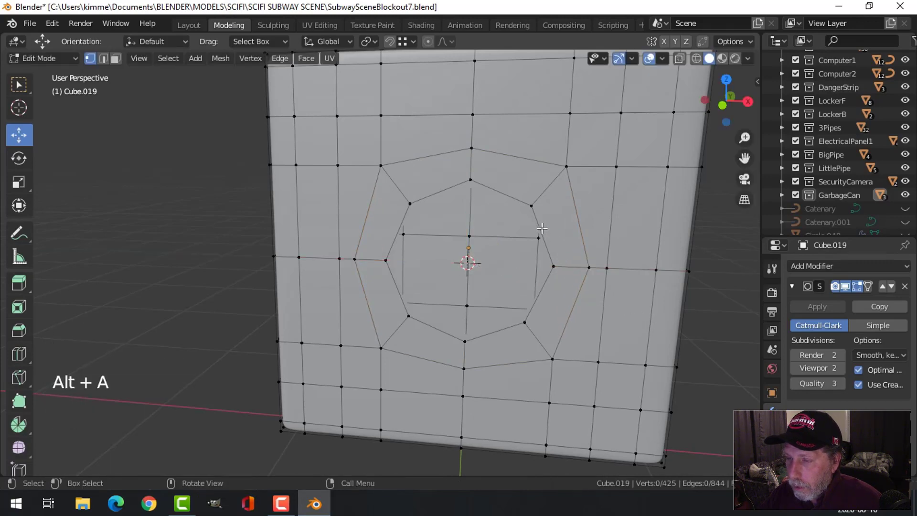
- Check the block's smoothed shape in Object Mode, and scale up the circular opening's edge loop towards the outer ring
scroll(550, 268, "down", 2)
middle_click_drag(550, 268, 523, 276)
key("Tab")
key("Tab")
key("Tab")
scroll(633, 297, "up", 2)
key("Tab")
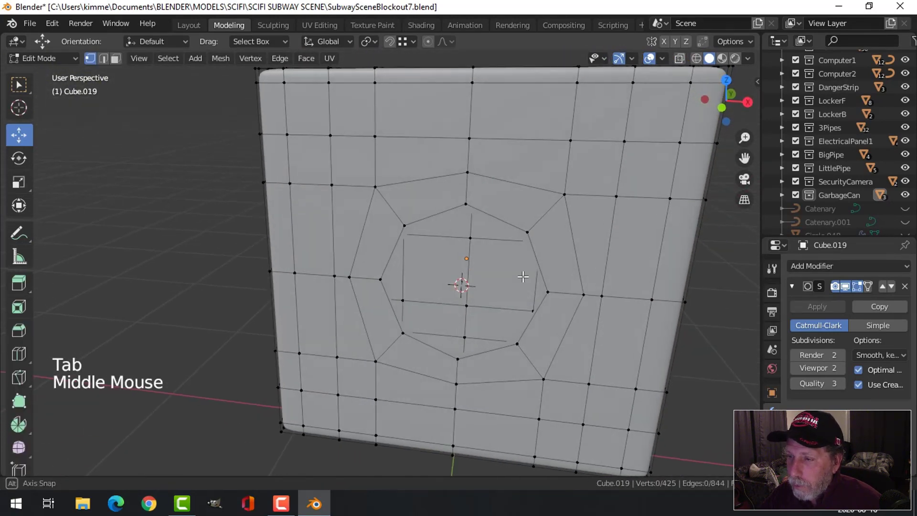
left_click(542, 244, "alt+shift")
key("s")
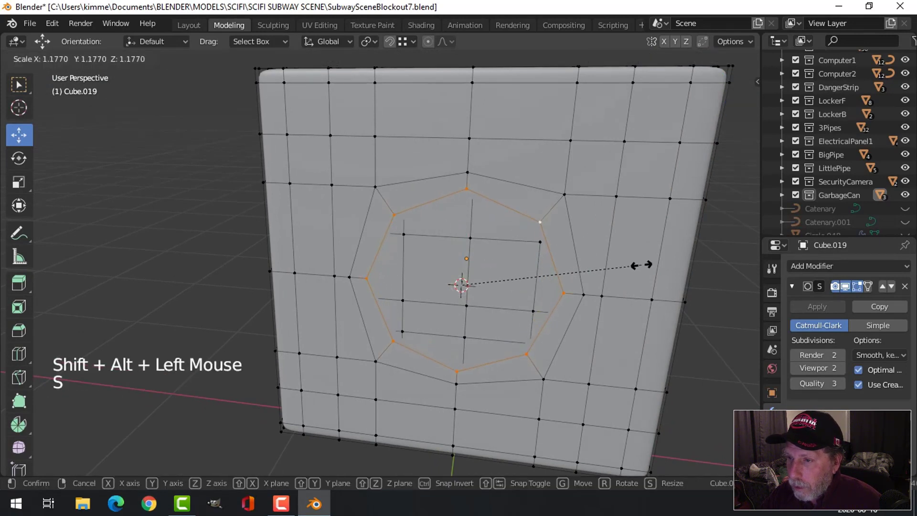
left_click(655, 269)
- Scale the outer ring's top and bottom vertices farther apart along Z to widen the band around the enlarged opening
left_click(493, 172)
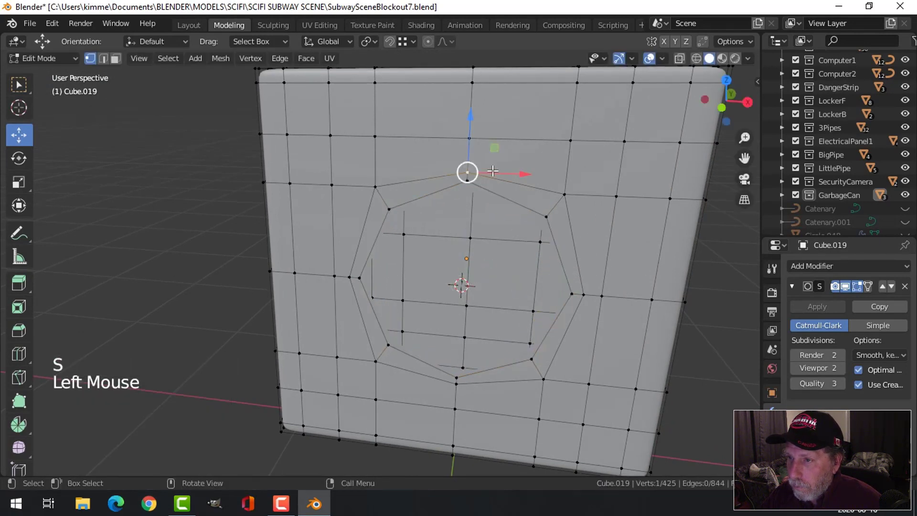
left_click(457, 375, "shift")
key("s")
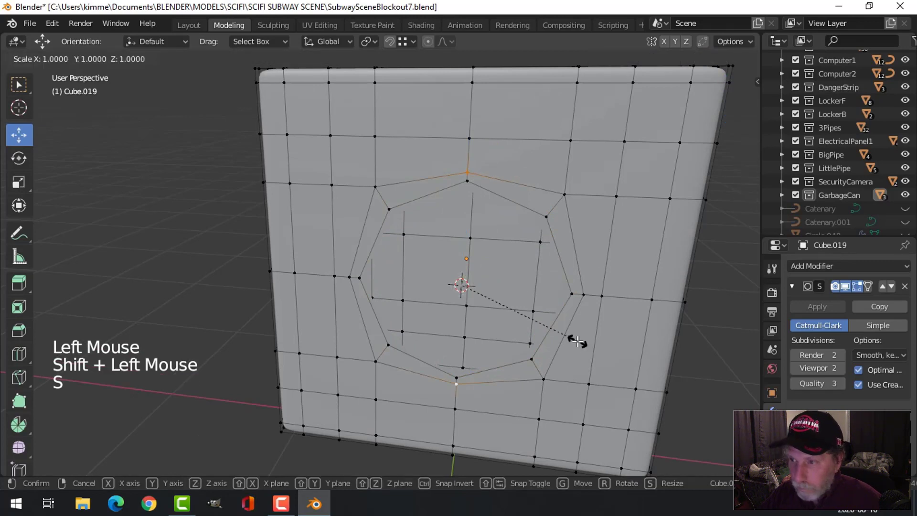
key("z")
left_click(592, 354)
key("alt+a")
- Scale the outer ring's left-middle and right-middle vertices farther apart along X, and check the smoothed shape in Object Mode
left_click(573, 299)
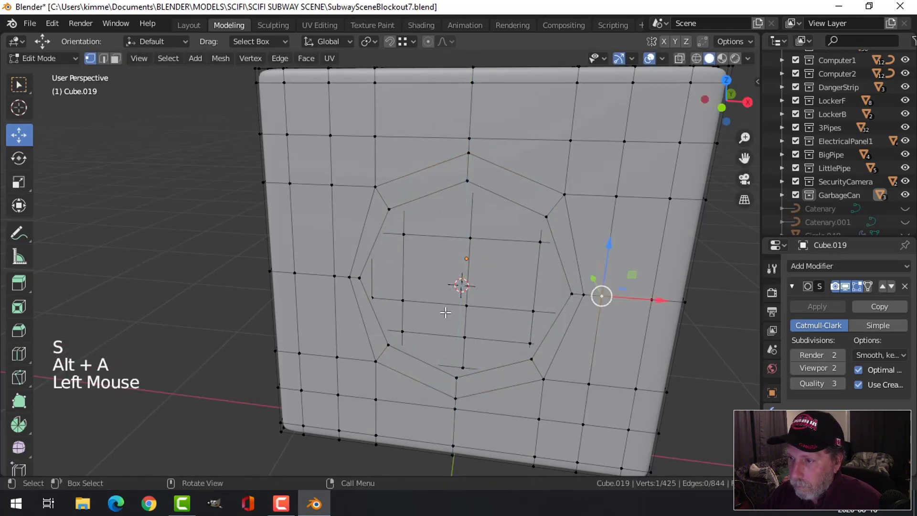
key("alt+a")
left_click(581, 293)
left_click(353, 276, "shift")
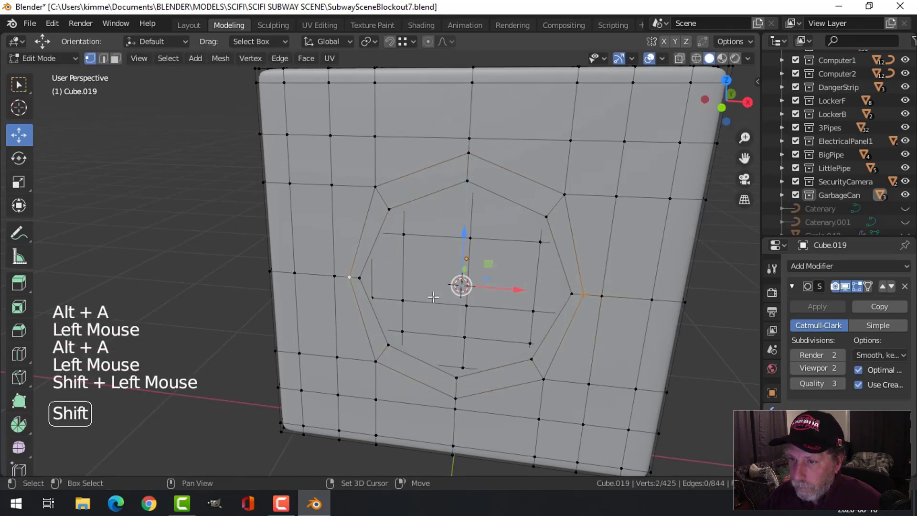
key("s")
key("x")
key("alt+a")
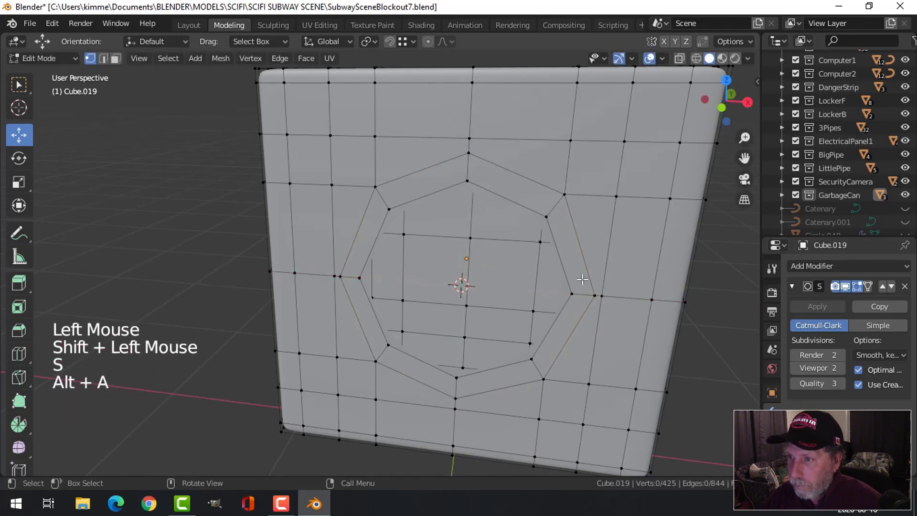
key("Tab")
middle_click_drag(584, 281, 480, 237)
key("Tab")
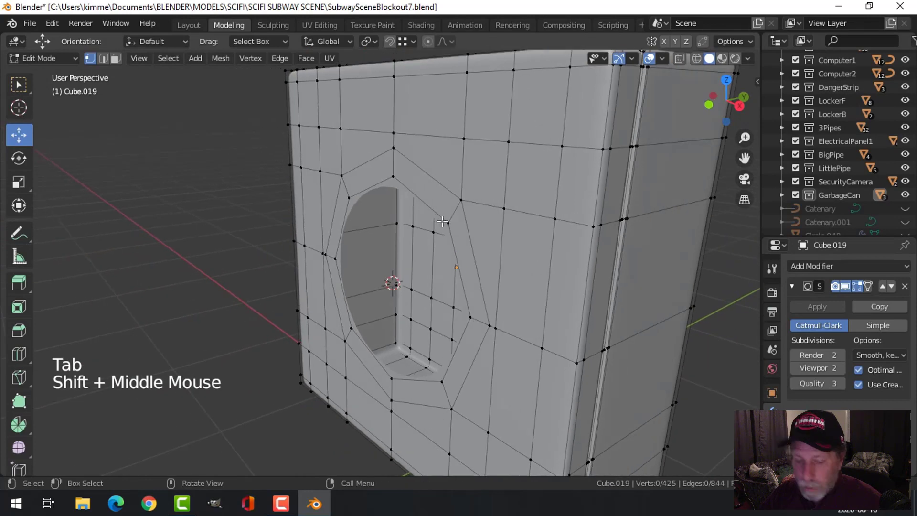
- Extrude the circular opening's inner edge loop into the block along Y, and push it about 0.015 m deeper
key("2")
left_click(413, 206, "alt+shift")
middle_click_drag(415, 206, 480, 246)
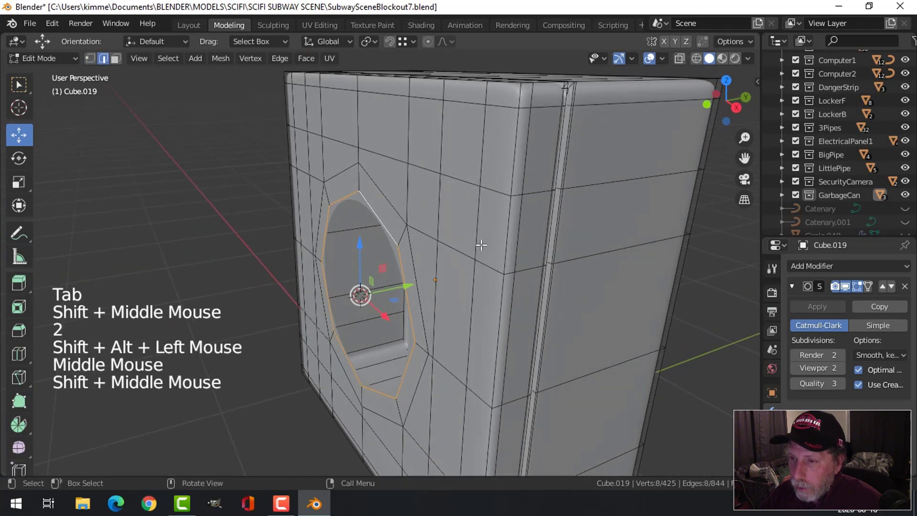
key("e")
left_click_drag(411, 283, 421, 283)
middle_click_drag(368, 293, 371, 219)
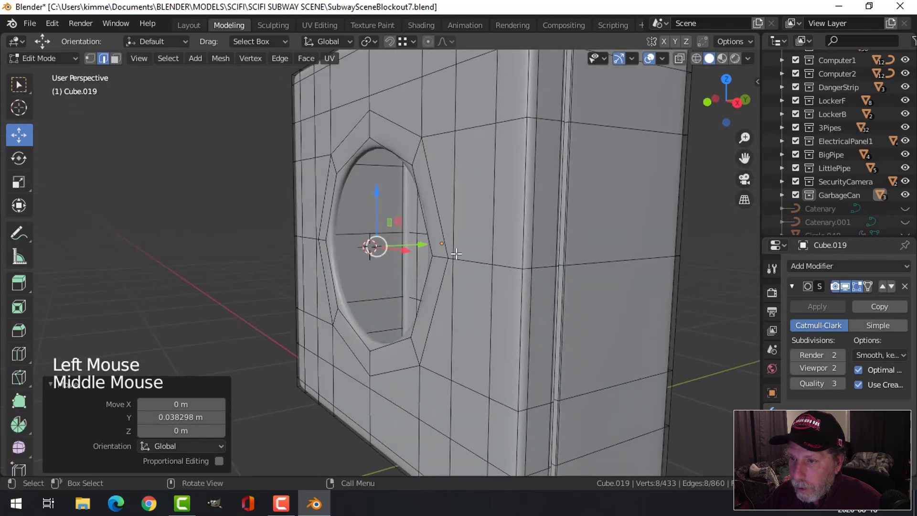
left_click_drag(423, 246, 429, 247)
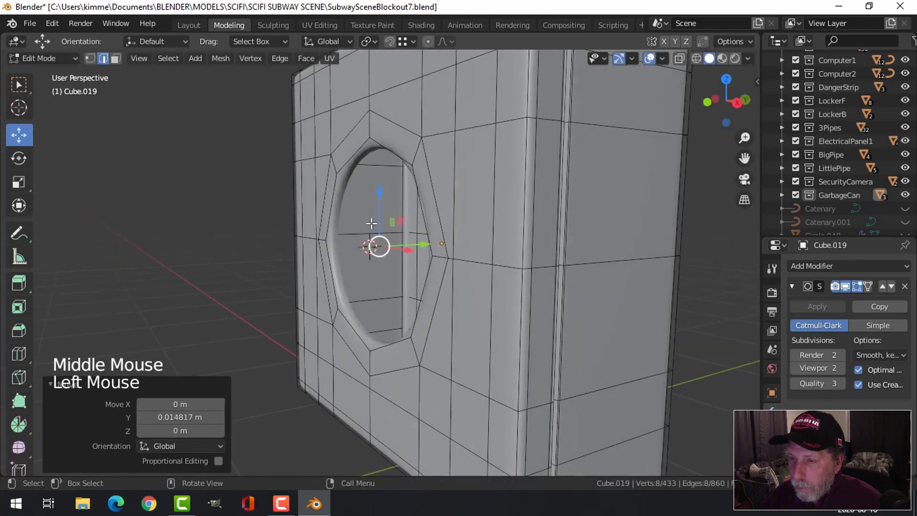
middle_click_drag(371, 223, 452, 251, "shift")
middle_click_drag(453, 250, 461, 168)
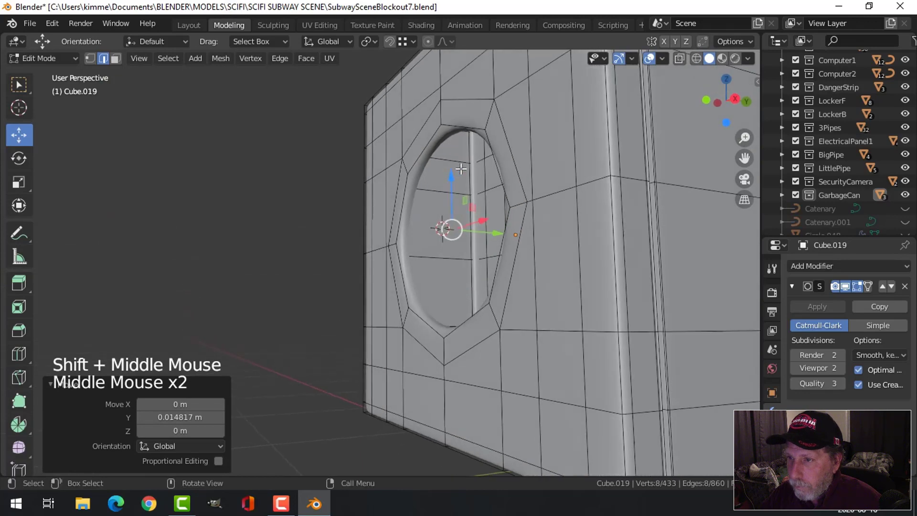
- Hide the subdivision smoothing in the viewport and add a loop cut around the opening's inner wall with a slide of about -0.1
left_click(846, 286)
mouse_move(442, 110)
middle_mouse_down()
mouse_move(463, 110)
mouse_move(436, 96)
middle_mouse_up()
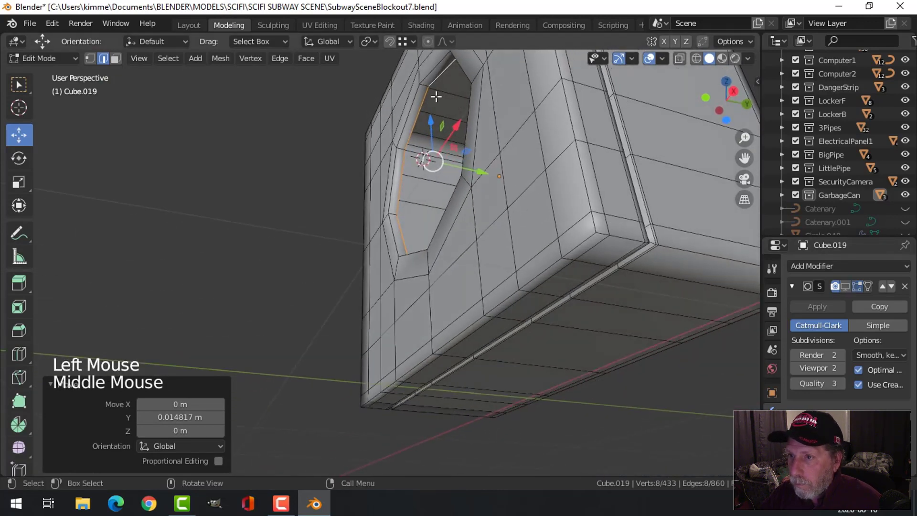
key("ctrl+r")
left_click(424, 84)
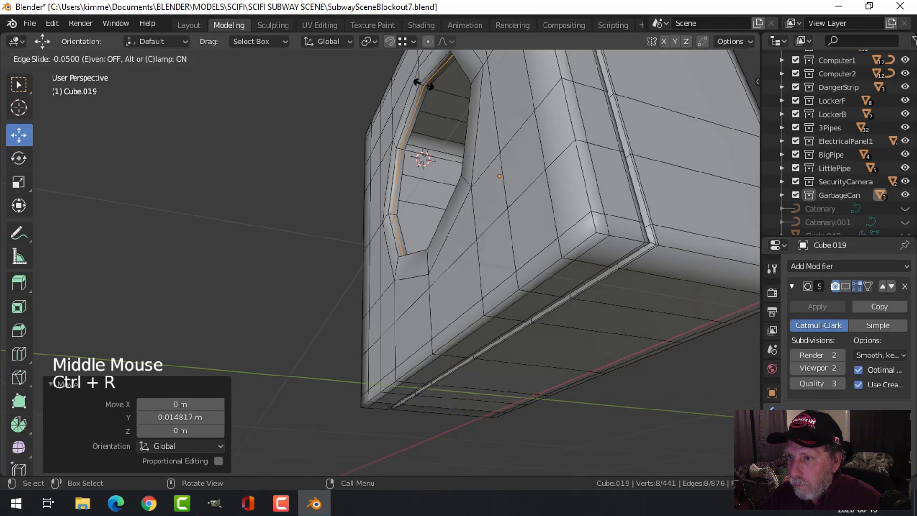
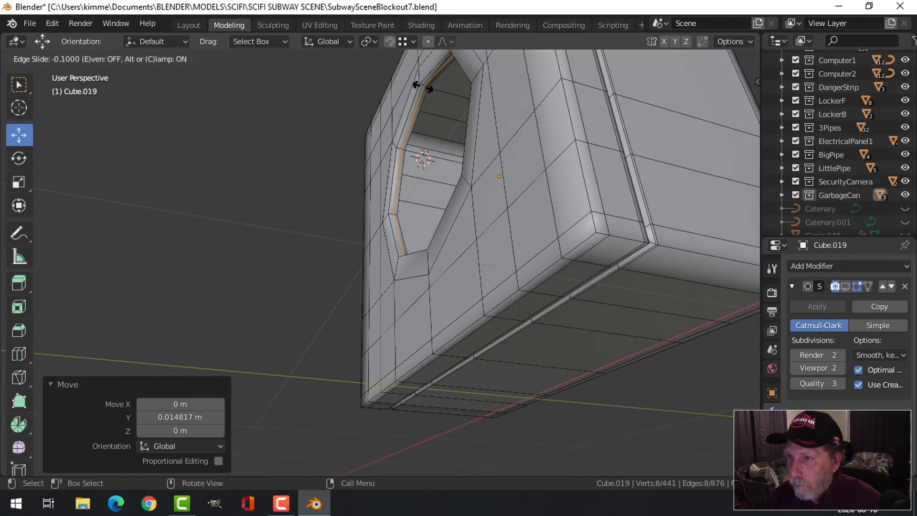
left_click(423, 85)
- Turn the viewport subdivision smoothing back on in Object Mode and check the opening's rim from the front
key("Tab")
middle_click_drag(452, 128, 524, 201)
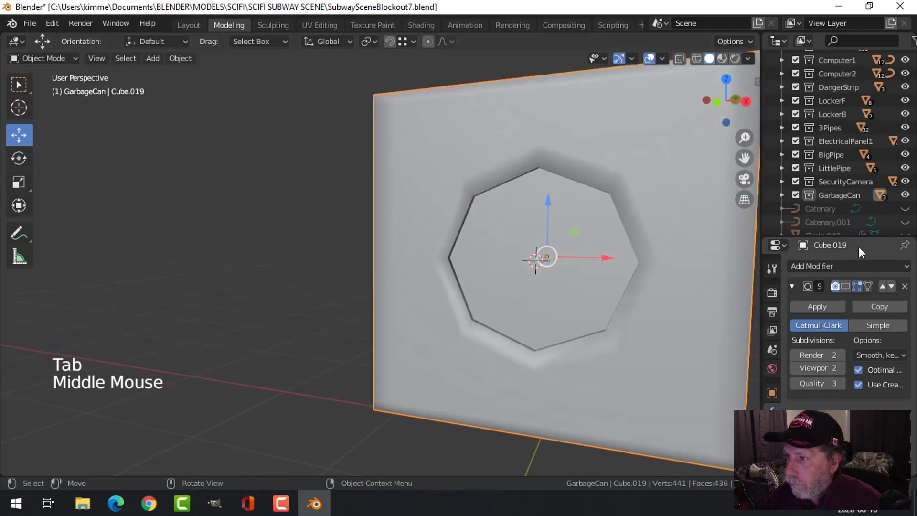
left_click(844, 286)
middle_click_drag(661, 217, 520, 196)
key("alt+a")
scroll(625, 220, "down", 3)
middle_click_drag(519, 197, 465, 167)
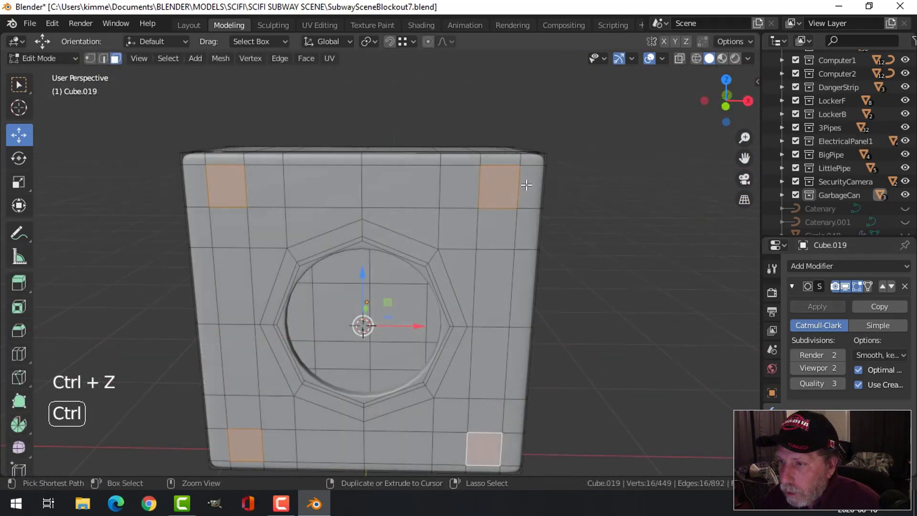
- Add centred loop cuts through the small square faces near the front's four corners, two horizontal and two vertical
key("ctrl+r")
left_click(528, 184)
right_click(522, 186)
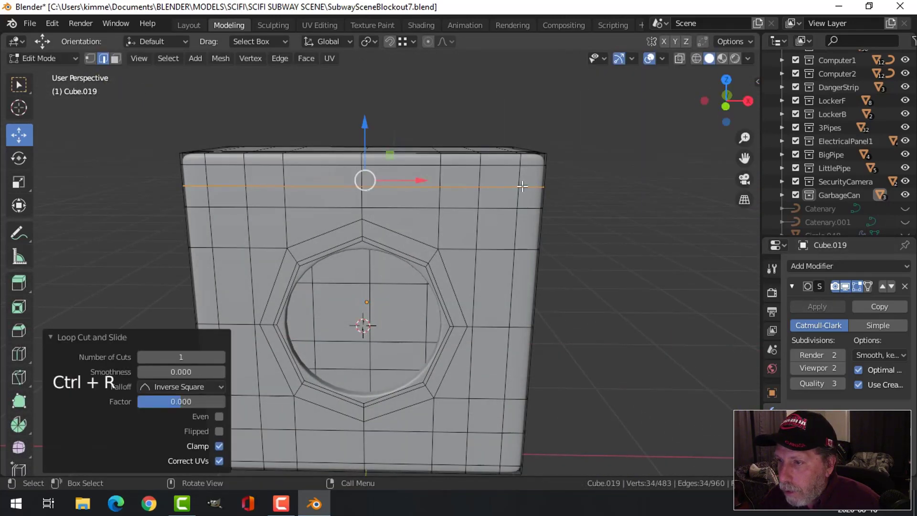
key("ctrl+r")
left_click(492, 201)
right_click(492, 200)
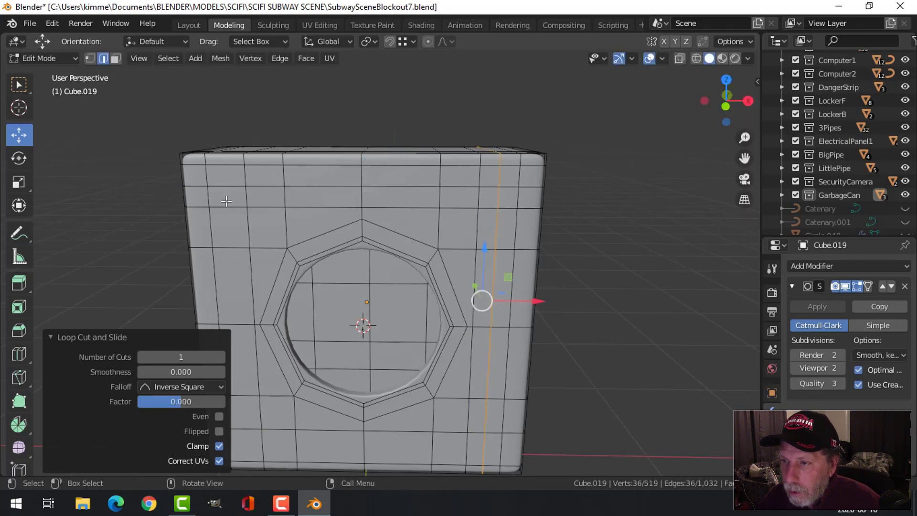
left_click(225, 201)
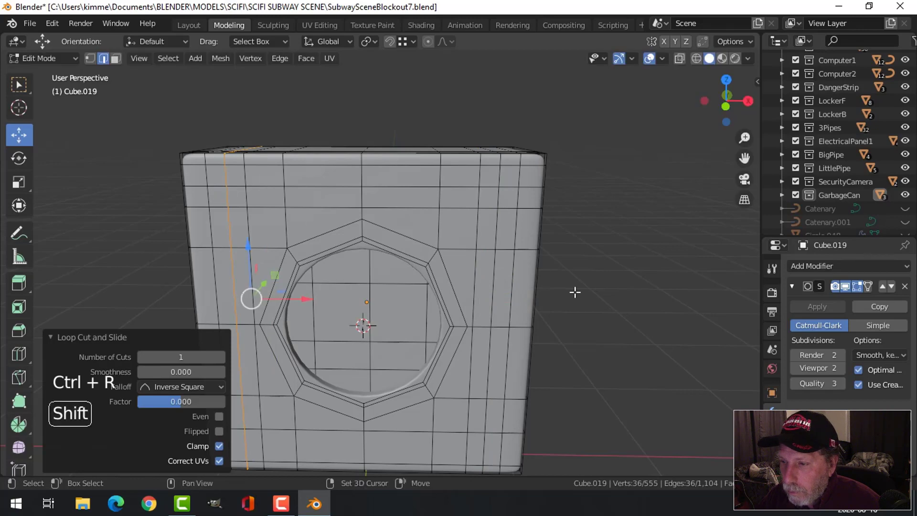
middle_click_drag(573, 291, 533, 297, "shift")
key("ctrl+r")
double_click(518, 342)
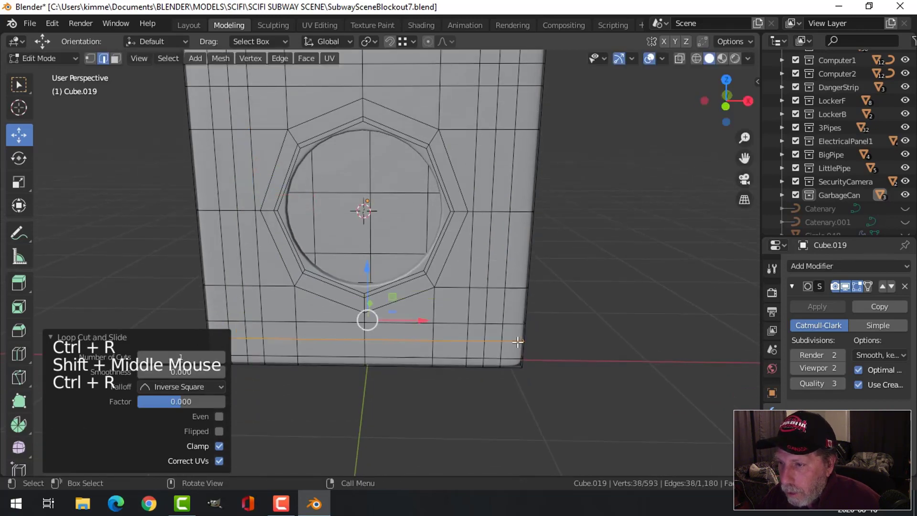
key("alt+a")
- Try deleting the centre vertex of each of the four corner squares to open holes, and undo the deletion
middle_click_drag(571, 254, 574, 268, "shift")
key("1")
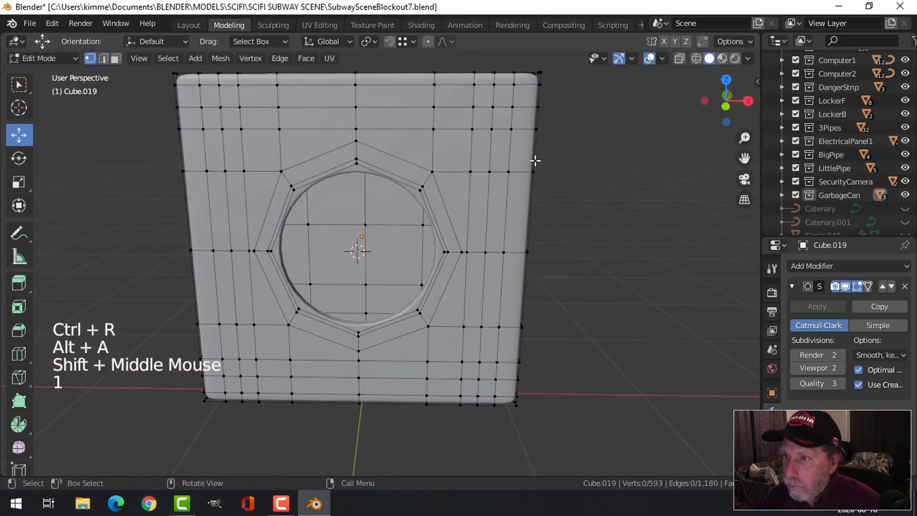
left_click(495, 108)
left_click(222, 115, "shift")
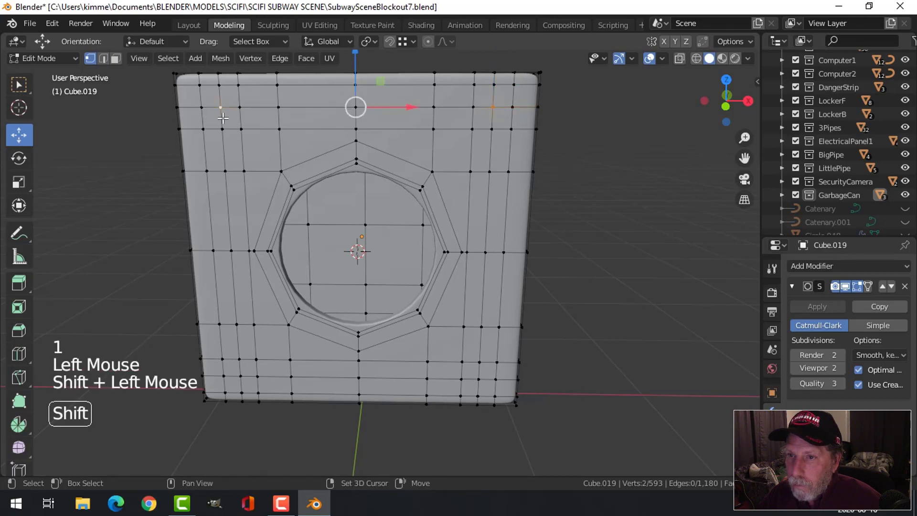
left_click(476, 393, "shift")
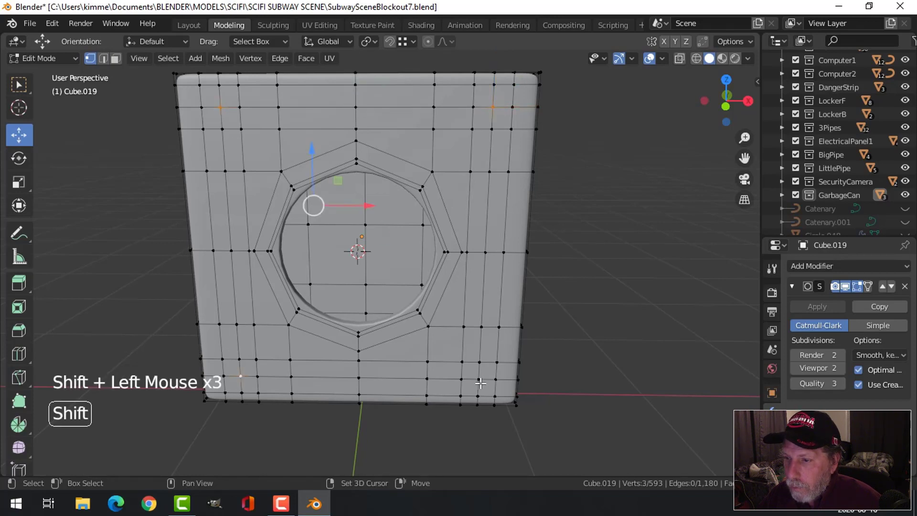
key("x")
left_click(503, 316)
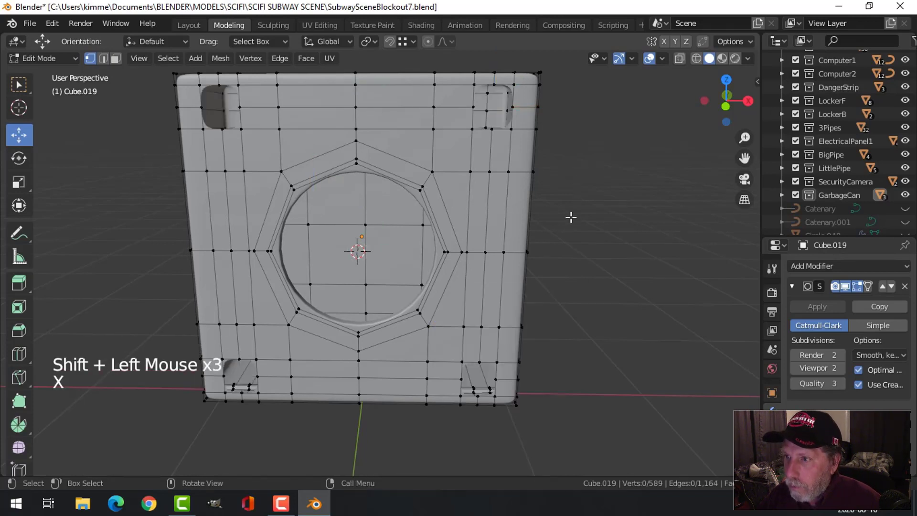
middle_click_drag(577, 172, 532, 190)
key("ctrl+z")
key("alt+a")
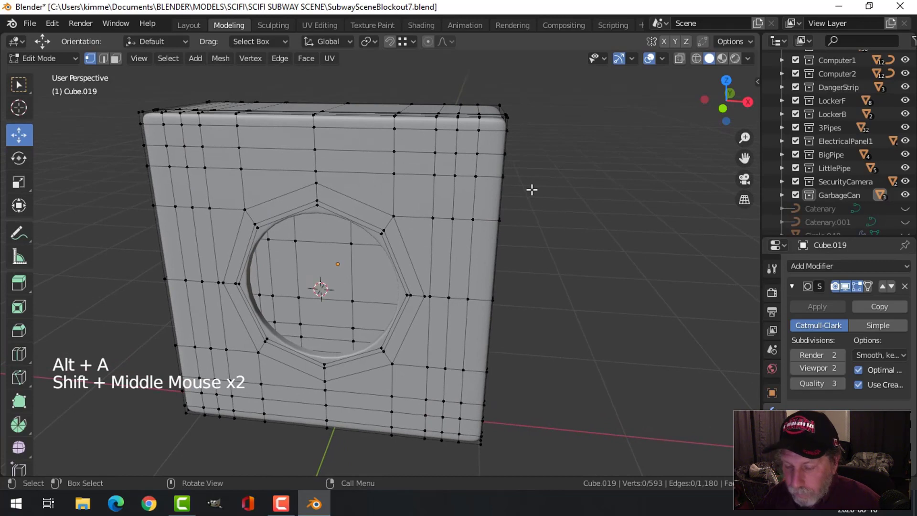
- Select the two-by-two face group at each of the front's four corners and reshape the groups with the LoopTools Circle operation
key("3")
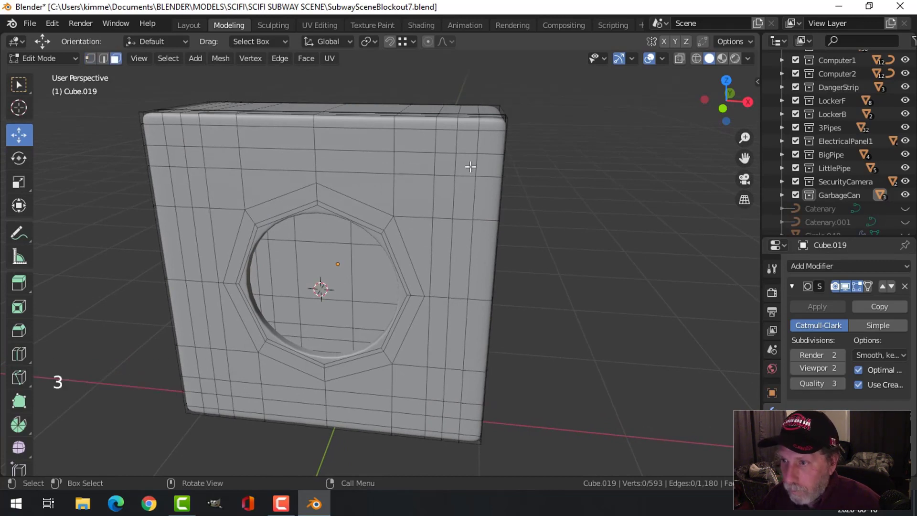
key("c")
left_click(456, 153)
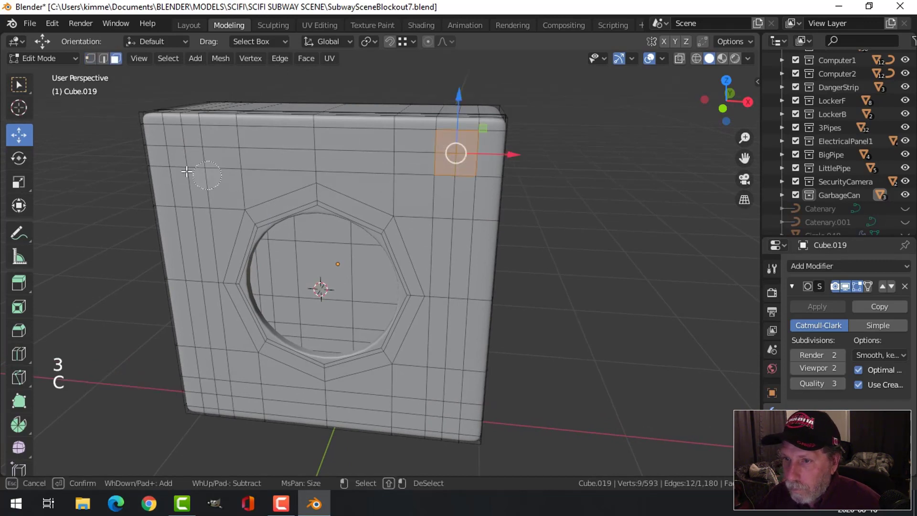
left_click(184, 149)
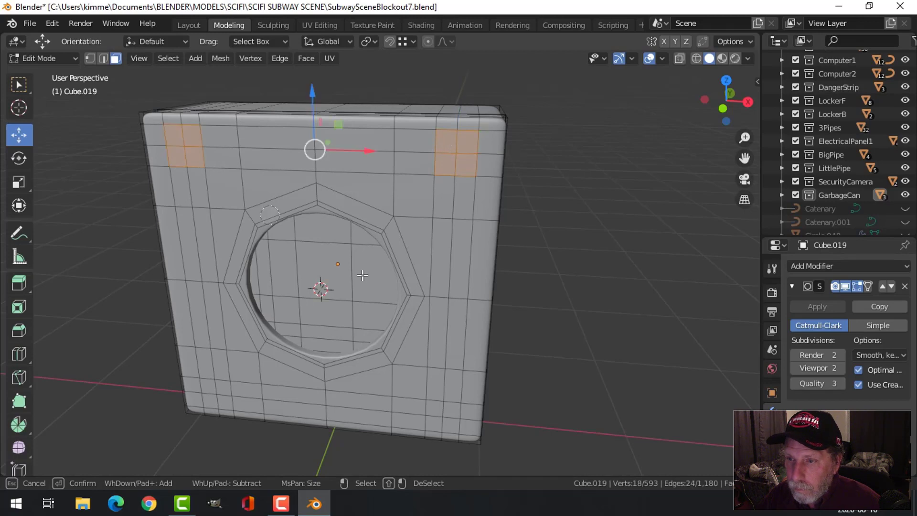
left_click(444, 416)
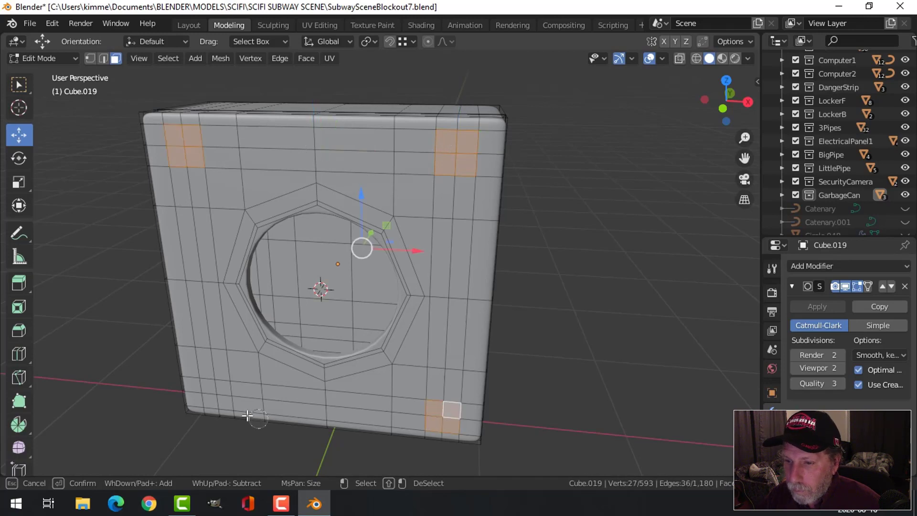
left_click(216, 395)
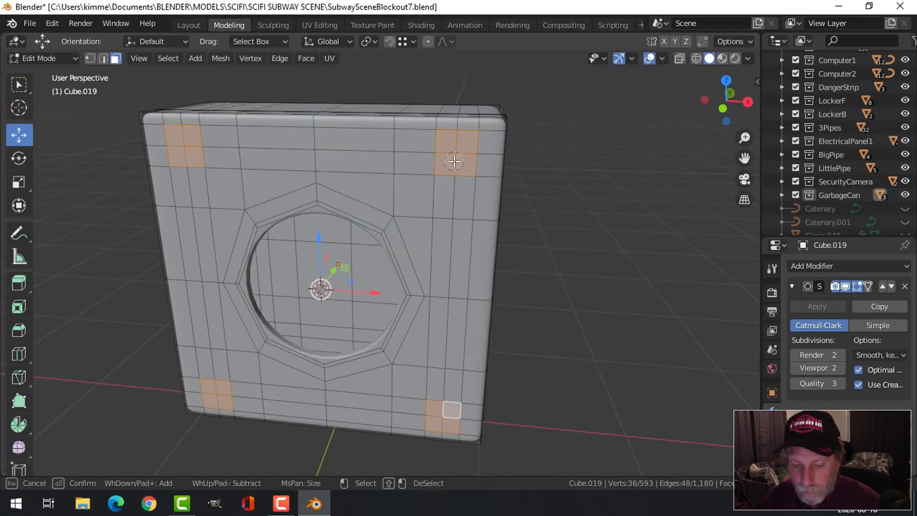
right_click(454, 161)
mouse_move(454, 161)
left_click(532, 171)
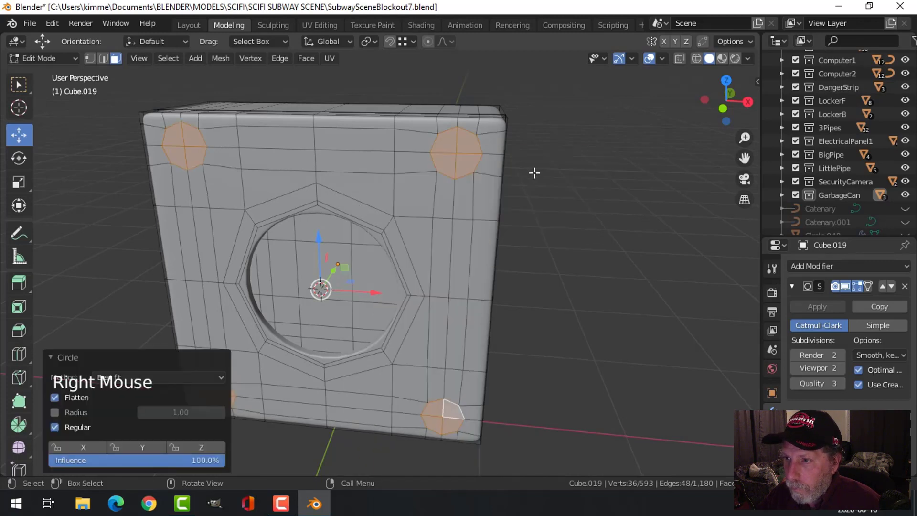
- With the pivot set to individual origins, inset the four corner circles by about 0.067 m and extrude them slightly into the block
left_click(374, 42)
left_click(433, 100)
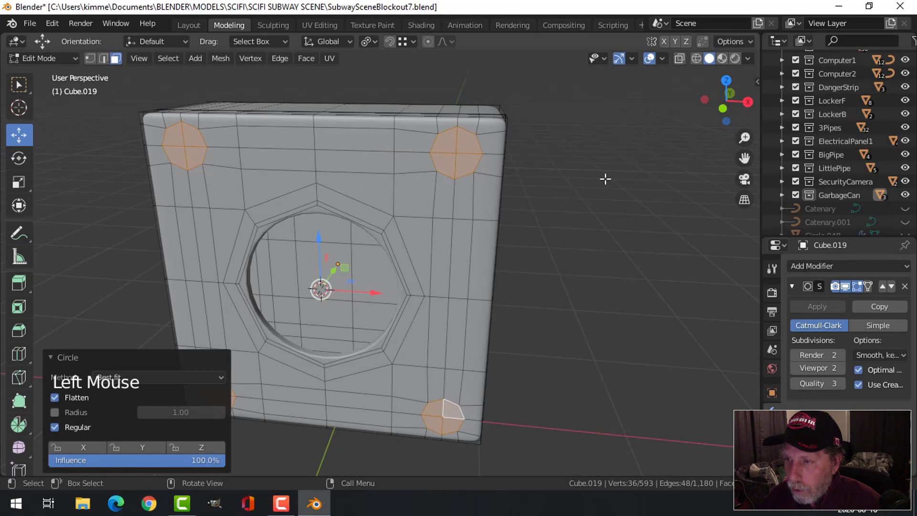
key("i")
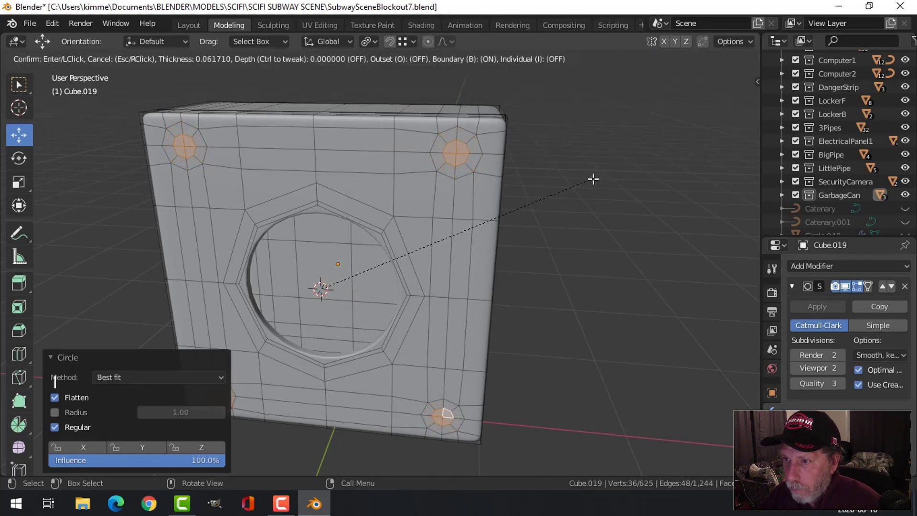
left_click(593, 179)
middle_click_drag(592, 207, 526, 211)
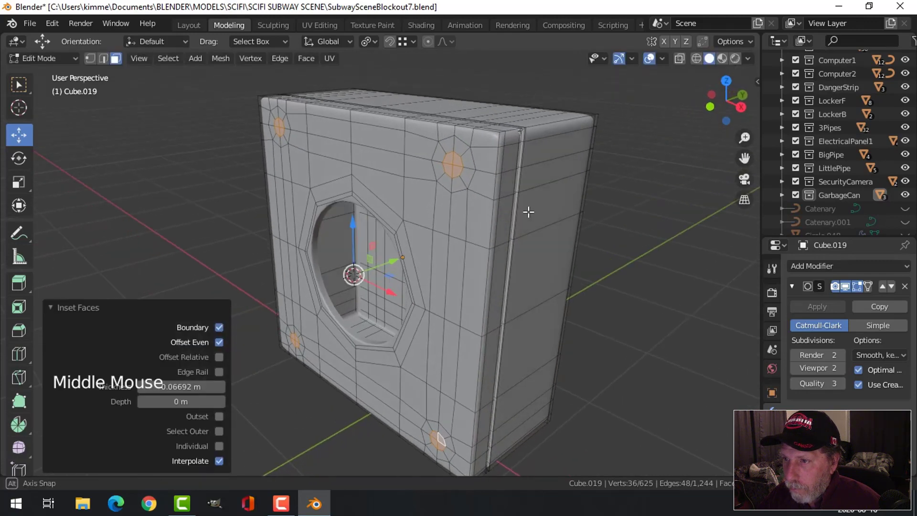
key("e")
left_click(530, 208)
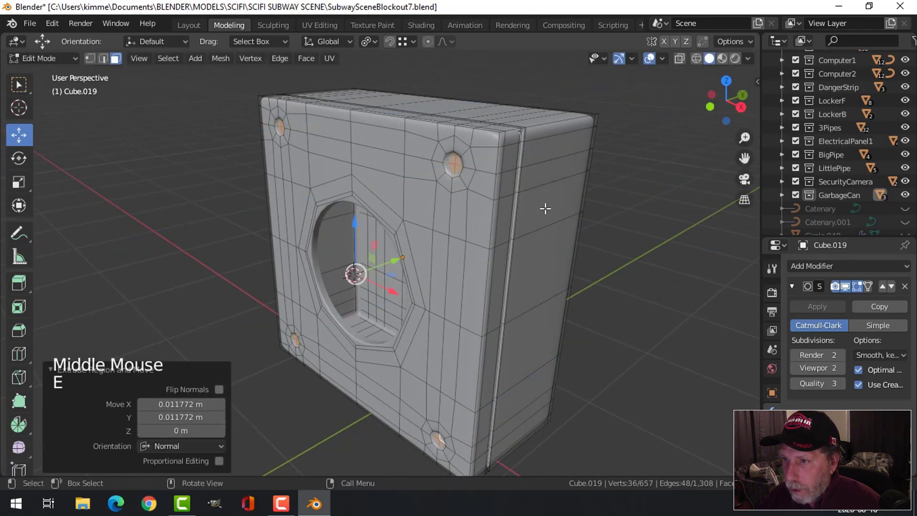
key("alt+a")
- Examine the smoothed corner recesses in Object Mode from several angles and up close
key("Tab")
middle_click_drag(518, 234, 535, 216)
key("alt+a")
scroll(499, 238, "down", 3)
middle_click_drag(497, 242, 407, 215)
scroll(491, 281, "up", 3)
scroll(468, 241, "up", 3)
- Add a loop cut around the inner wall of the front's upper-right corner recess with a slide factor of about -0.143
key("Tab")
scroll(297, 311, "up", 2)
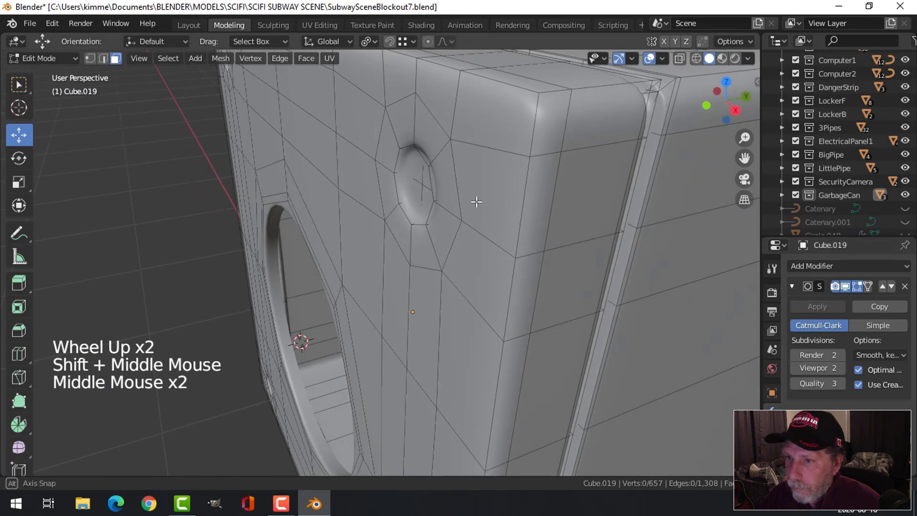
middle_click_drag(475, 199, 392, 162)
key("ctrl+r")
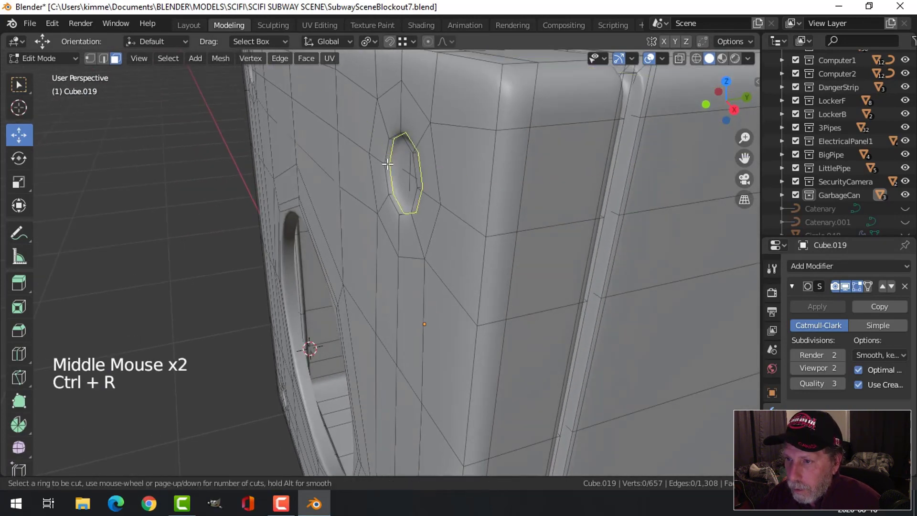
left_click(388, 164)
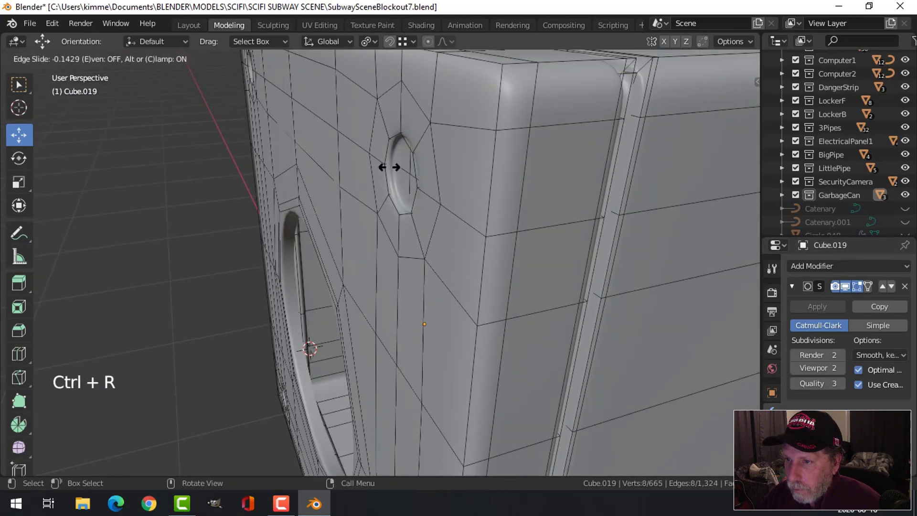
left_click(389, 168)
- Add a loop cut around the inner wall of the front's upper-left corner recess with a slide factor of about -0.25
middle_click_drag(385, 169, 426, 240, "shift")
middle_click_drag(306, 150, 378, 177)
middle_click_drag(406, 197, 480, 241, "shift")
scroll(430, 219, "up", 3)
middle_click_drag(447, 187, 478, 248, "shift")
middle_click_drag(407, 222, 397, 200)
scroll(476, 246, "up", 1)
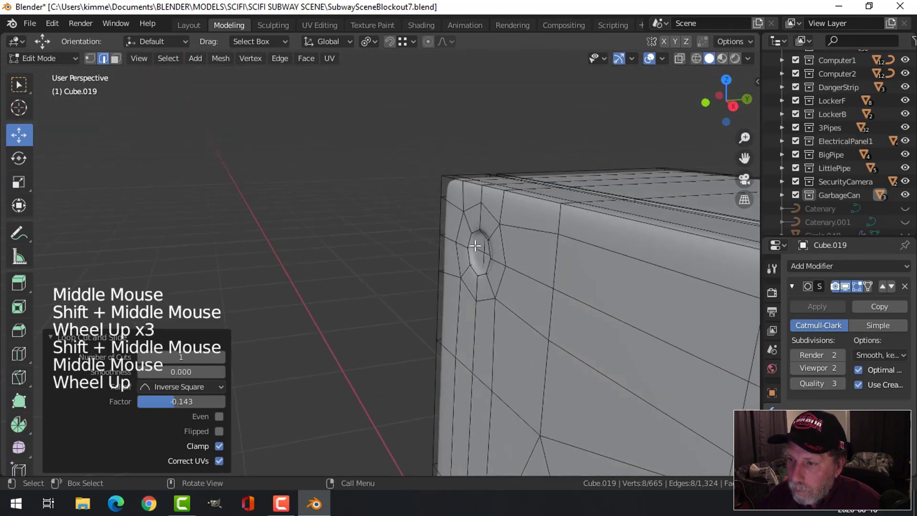
scroll(475, 245, "up", 1)
key("ctrl+r")
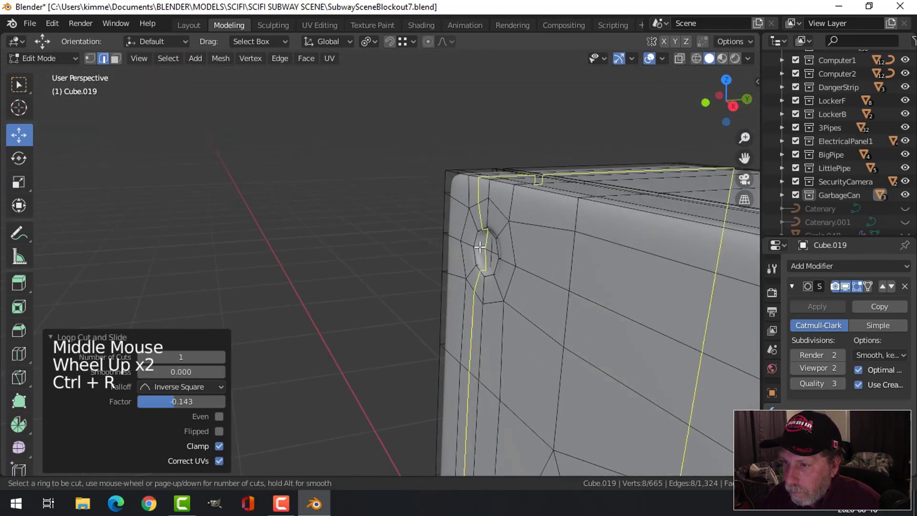
left_click(479, 246)
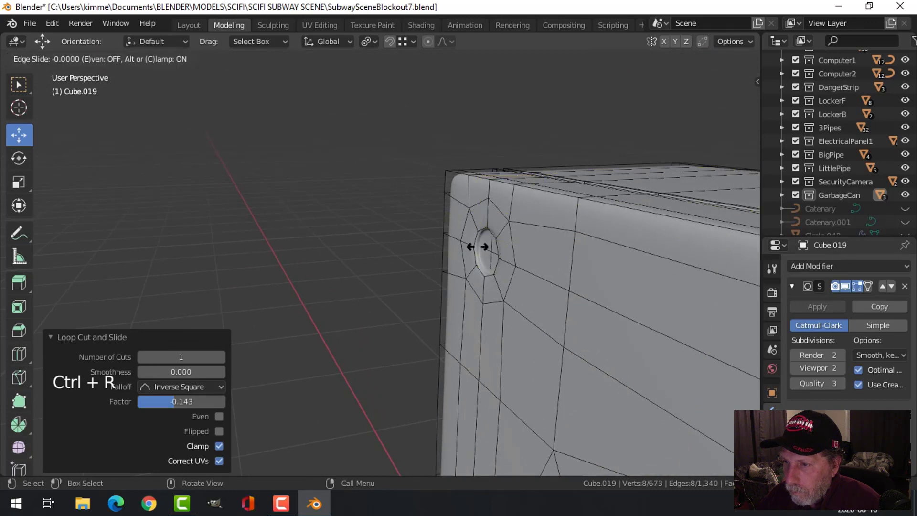
left_click(479, 247)
- Add a loop cut around the inner wall of the front's lower-right corner recess with a slide factor of about -0.42
scroll(478, 248, "down", 3)
middle_click_drag(477, 249, 449, 88, "shift")
scroll(557, 277, "down", 3)
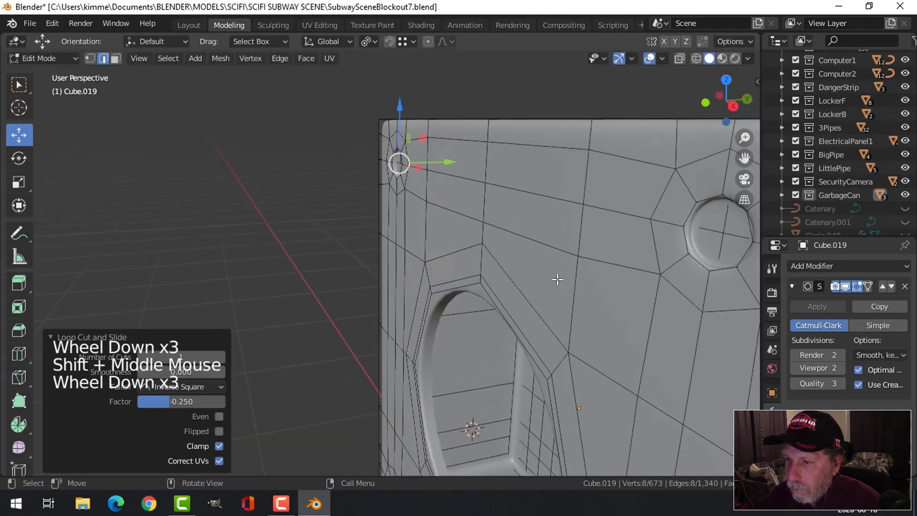
middle_click_drag(557, 277, 458, 156, "shift")
middle_click_drag(557, 344, 463, 375, "shift")
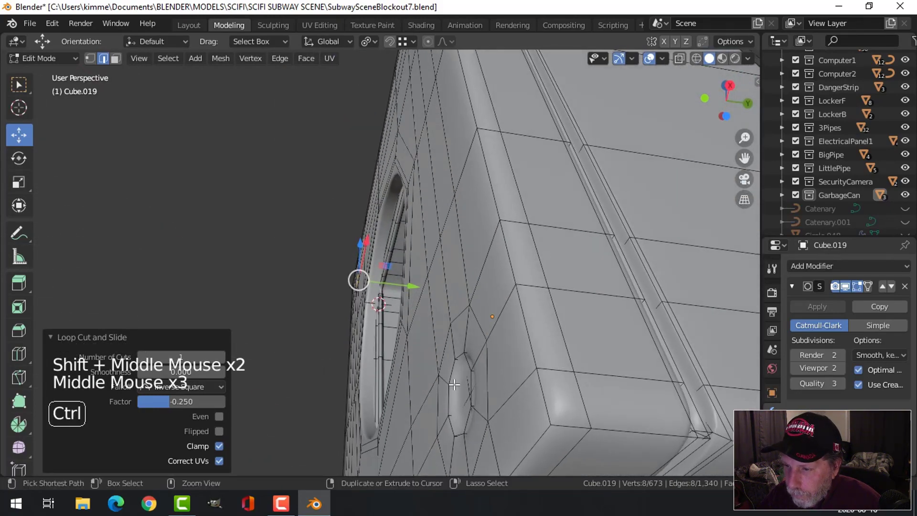
key("ctrl+r")
left_click(454, 384)
left_click(467, 393)
- Try to add a loop cut inside the front's lower-left corner recess, and undo the cut
scroll(344, 307, "down", 3)
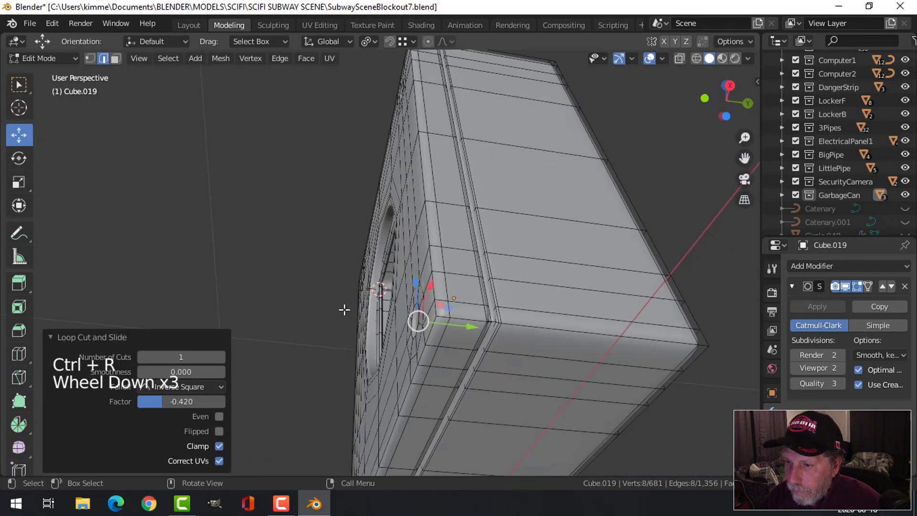
middle_click_drag(344, 307, 520, 335, "shift")
middle_click_drag(521, 334, 559, 333, "shift")
scroll(559, 333, "up", 4)
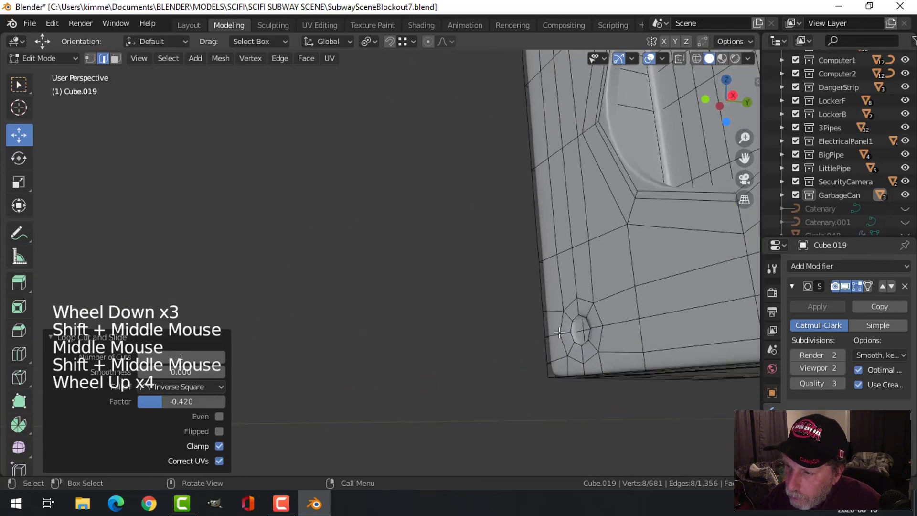
scroll(583, 332, "up", 2)
key("ctrl+r")
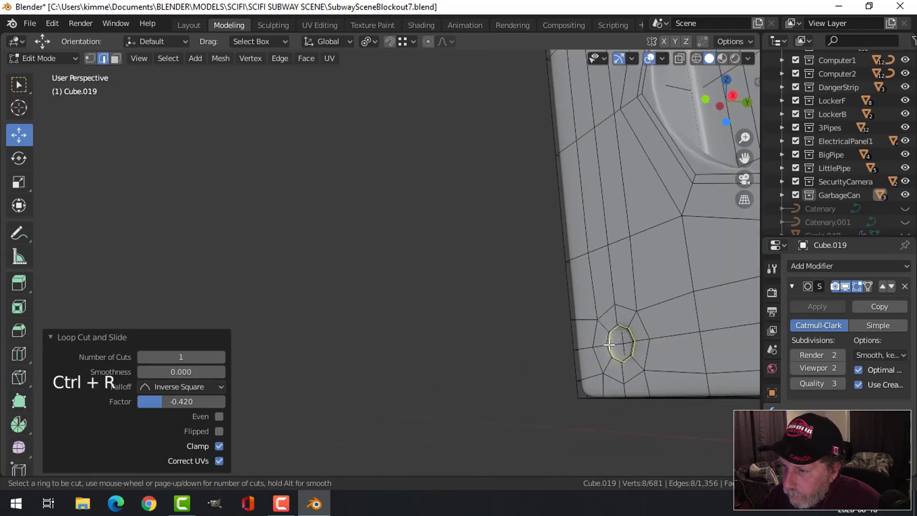
left_click(611, 345)
left_click(611, 345)
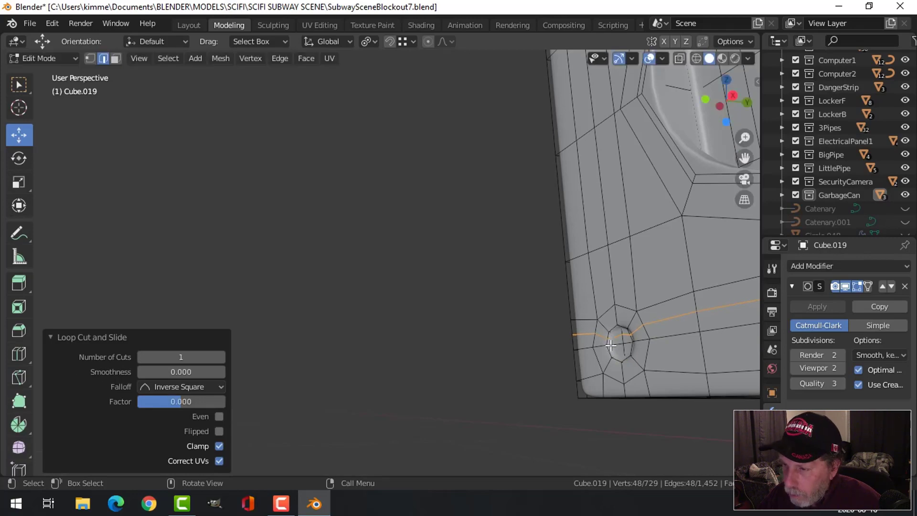
key("ctrl+z")
- Add a loop cut around the inner wall of the lower-left corner recess, deselect everything and return to Object Mode
left_click(633, 340)
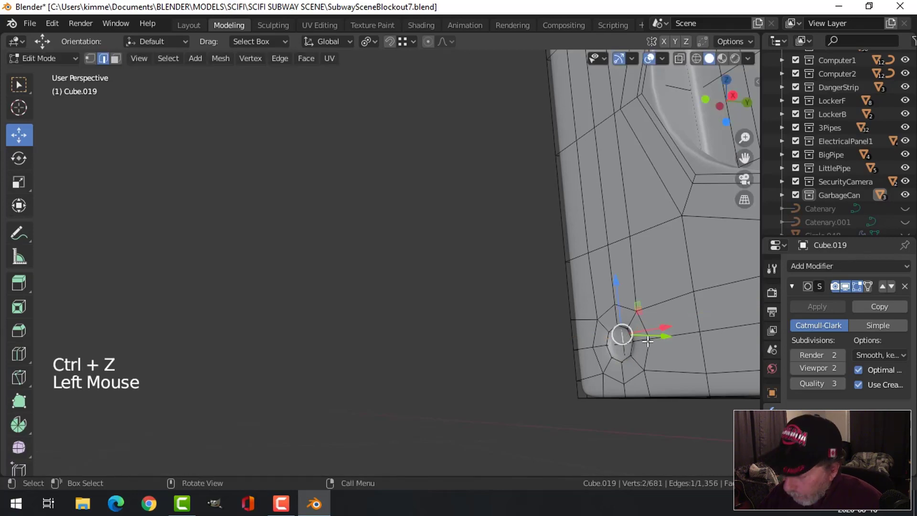
key("KP_Decimal")
scroll(408, 334, "down", 1)
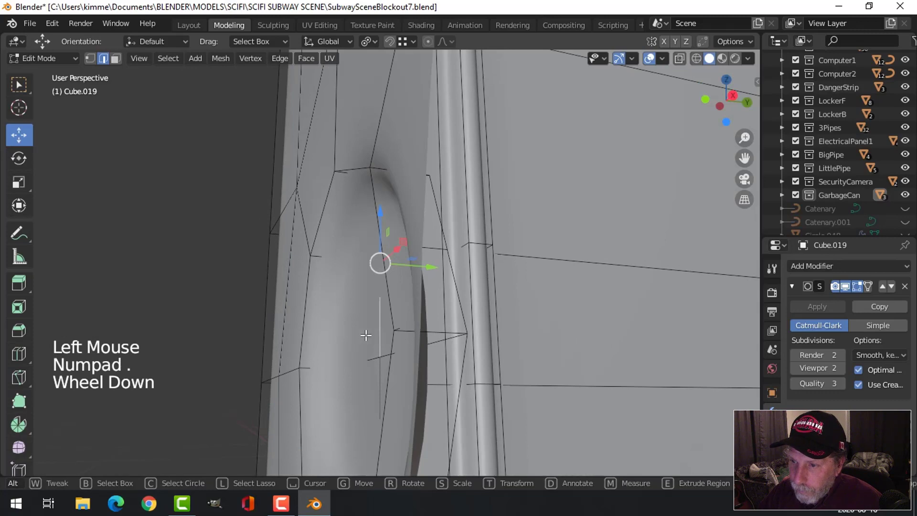
scroll(366, 336, "down", 3)
middle_click_drag(389, 332, 349, 324)
key("ctrl+r")
left_click(328, 315)
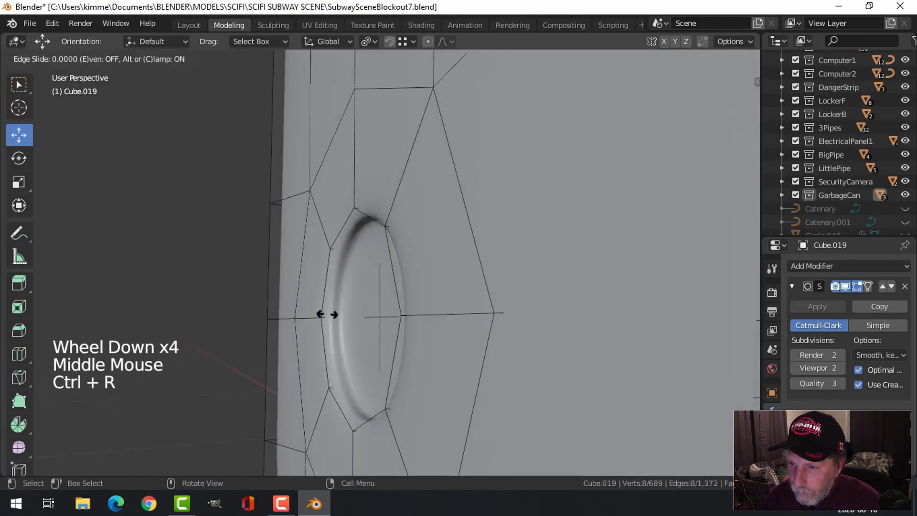
left_click(337, 316)
key("alt+a")
key("Tab")
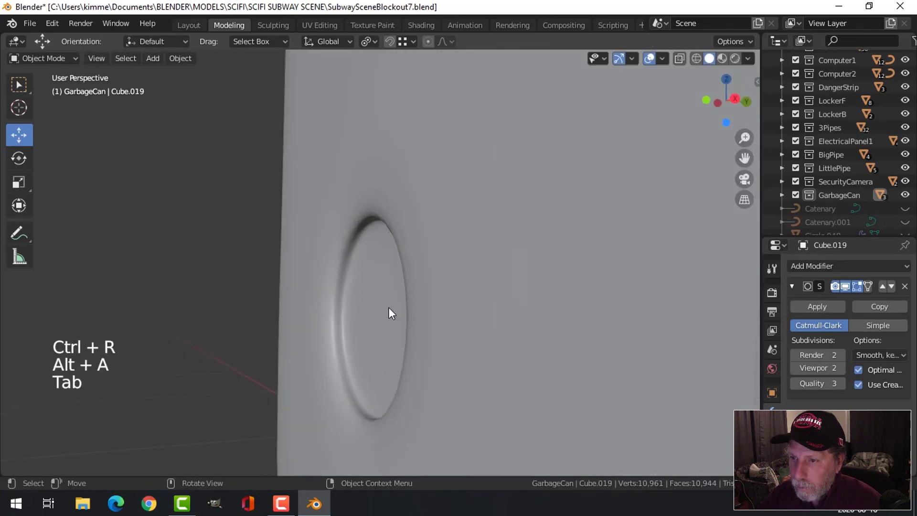
- Set the transform pivot back to Median Point and save the file
scroll(392, 318, "down", 14)
middle_click_drag(436, 266, 434, 330)
middle_click_drag(449, 215, 540, 205, "shift")
left_click(370, 43)
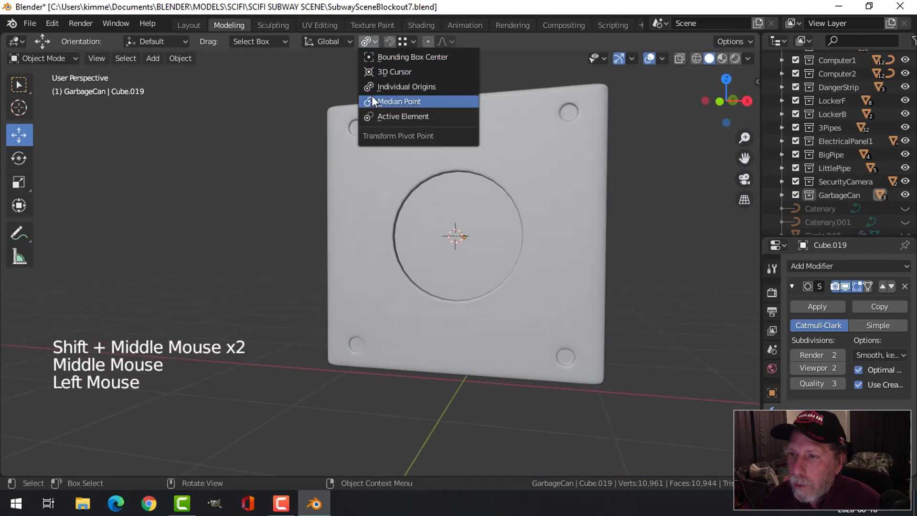
scroll(466, 198, "down", 3)
middle_click_drag(464, 199, 450, 230, "shift")
middle_click_drag(449, 230, 488, 282)
key("ctrl+s")
- Deselect the block and add a 2 m mesh plane at the 3D cursor in front view
scroll(523, 297, "up", 2)
left_click(532, 259)
key("alt+a")
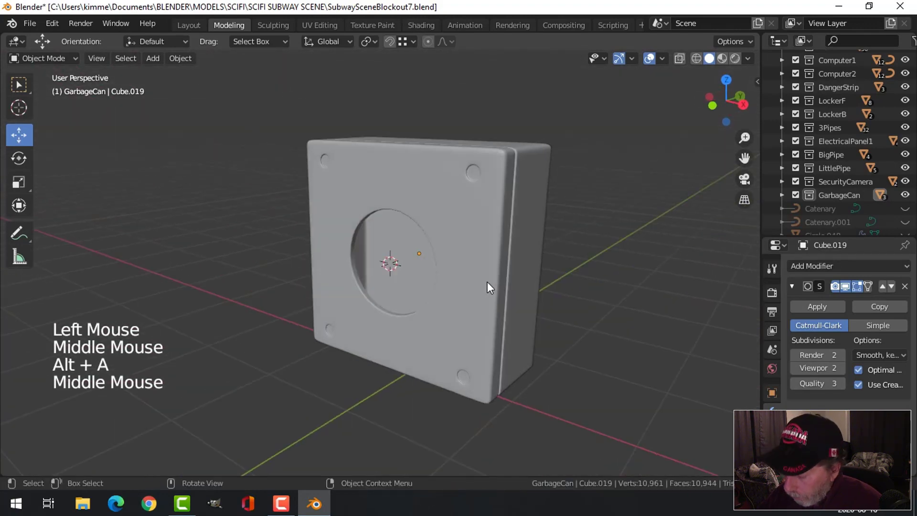
key("KP_1")
key("shift+a")
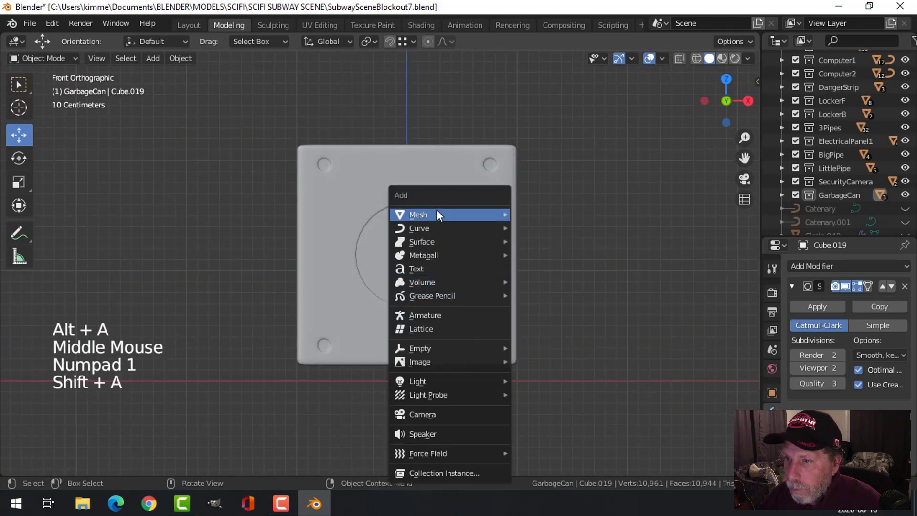
mouse_move(438, 211)
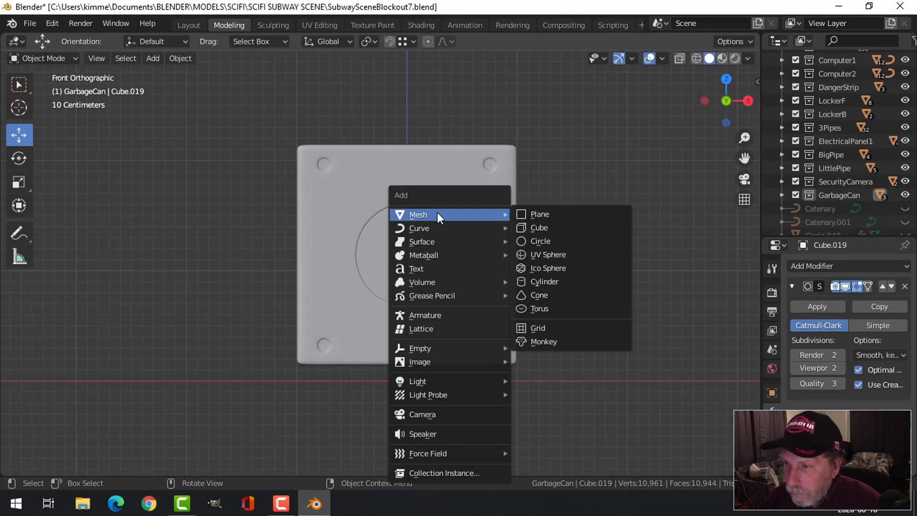
left_click(531, 213)
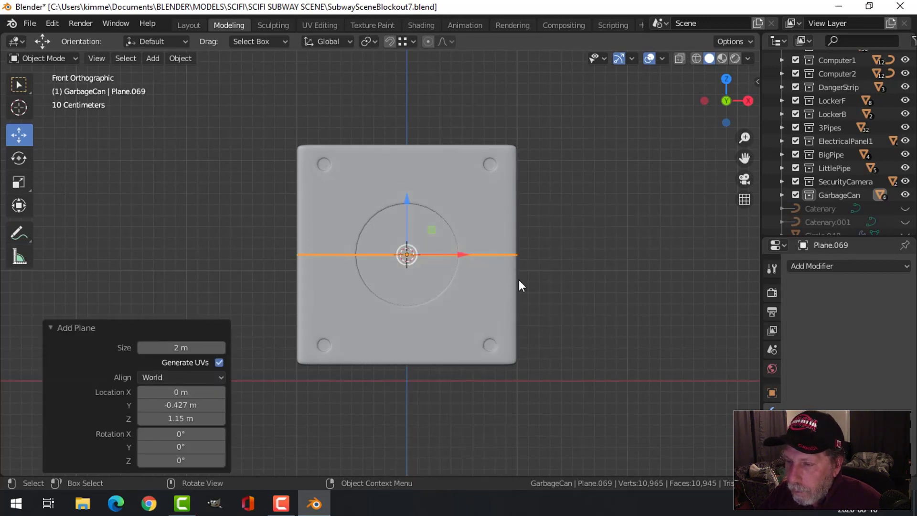
- Rotate the plane's geometry 90° about X in Edit Mode so it stands parallel to the block's front
key("Tab")
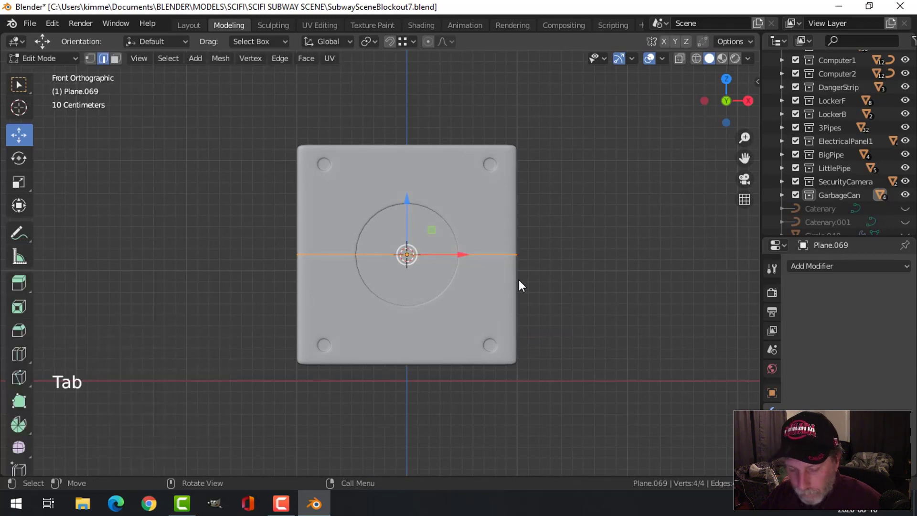
key("r")
key("x")
key("9")
key("0")
key("Return")
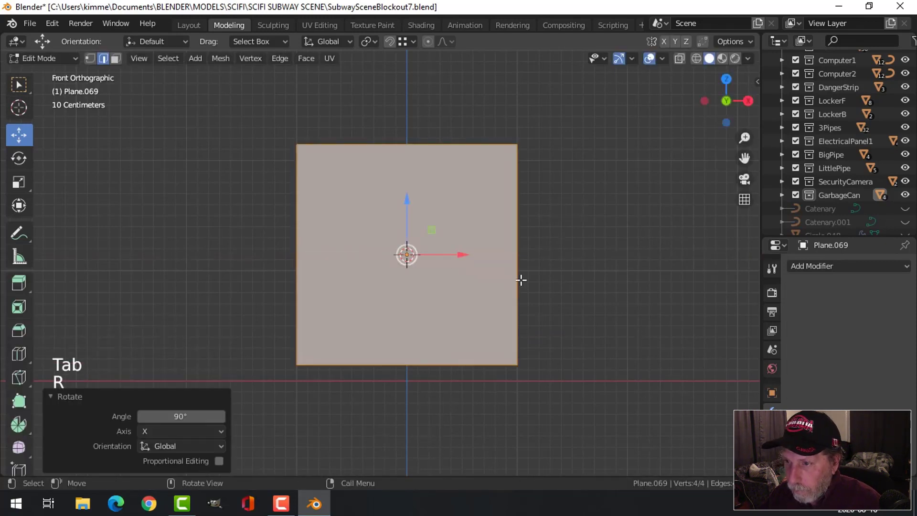
- Scale the plane down to a square slightly wider than the circular opening and move it about -0.167 m along Y
key("s")
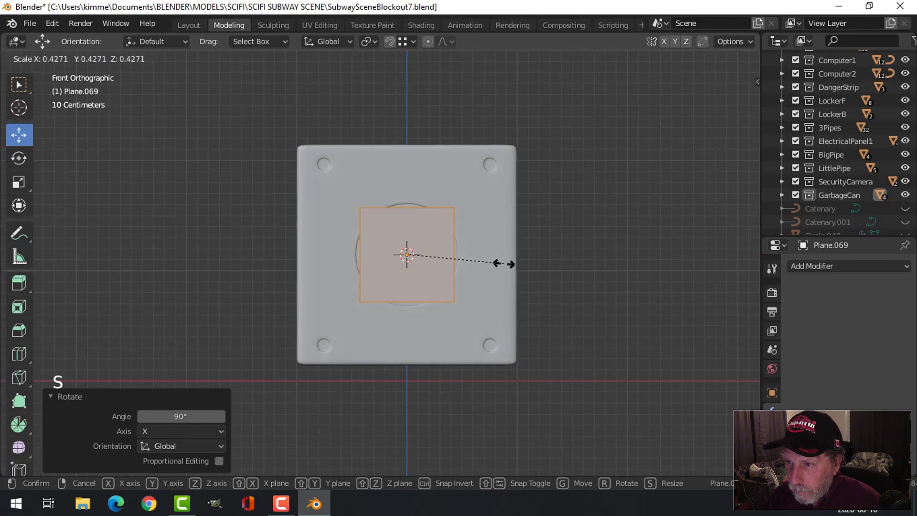
left_click(545, 261)
middle_click_drag(545, 261, 457, 278)
mouse_move(427, 260)
left_mouse_down()
mouse_move(447, 266)
mouse_move(430, 256)
mouse_move(413, 262)
left_mouse_up()
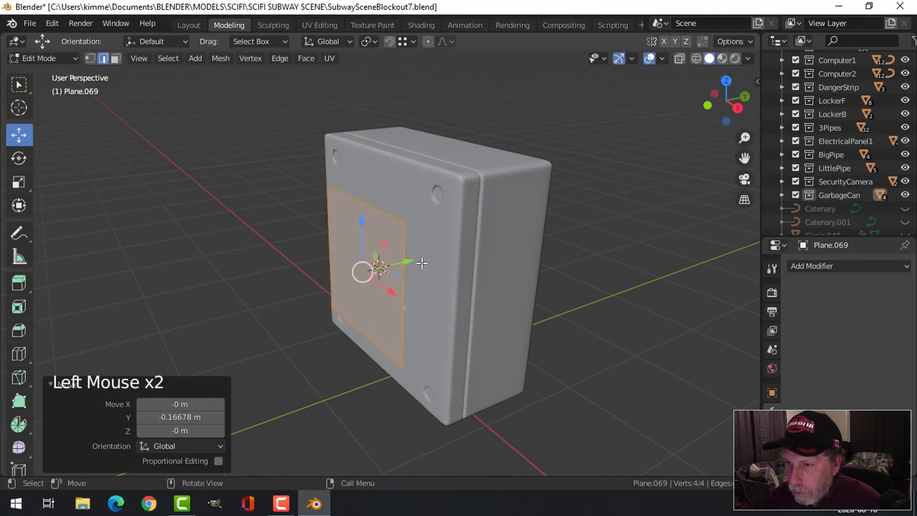
key("KP_1")
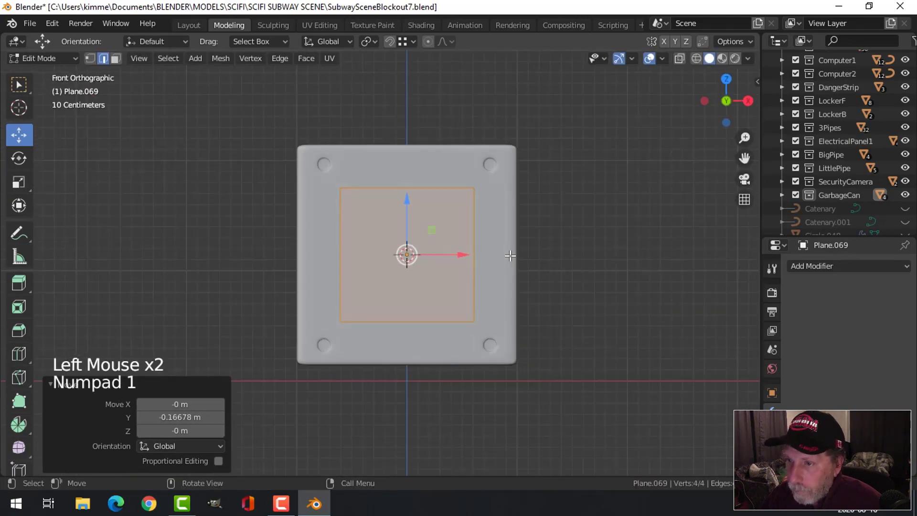
- Subdivide the plane with 12 cuts
scroll(510, 255, "up", 1)
right_click(477, 218)
left_click(448, 72)
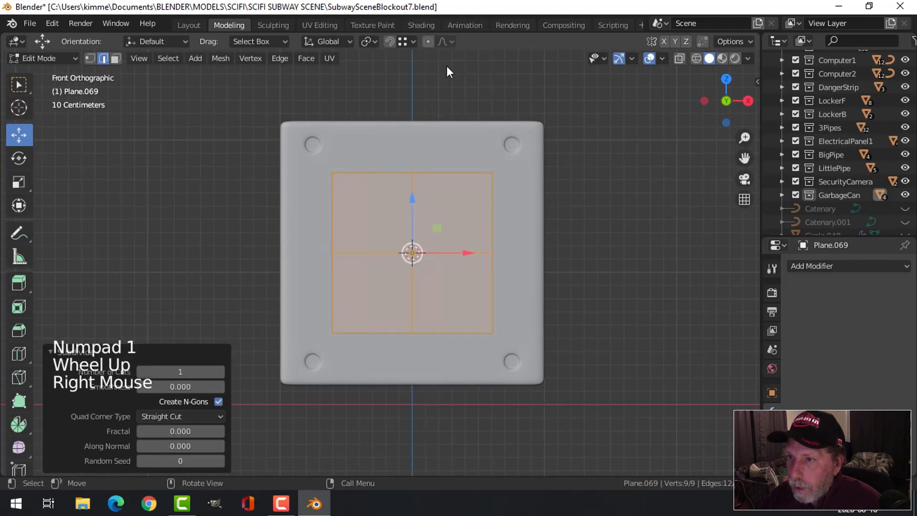
right_click(447, 67)
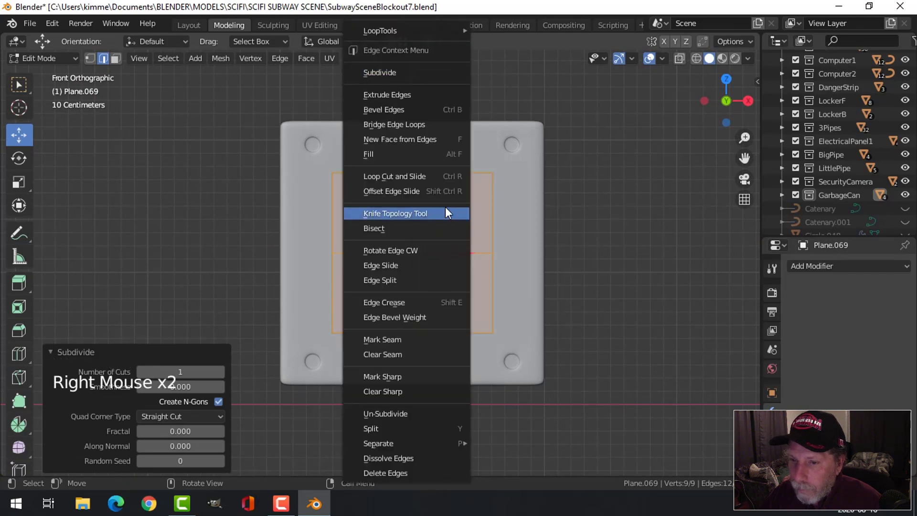
key("Escape")
left_click(213, 372)
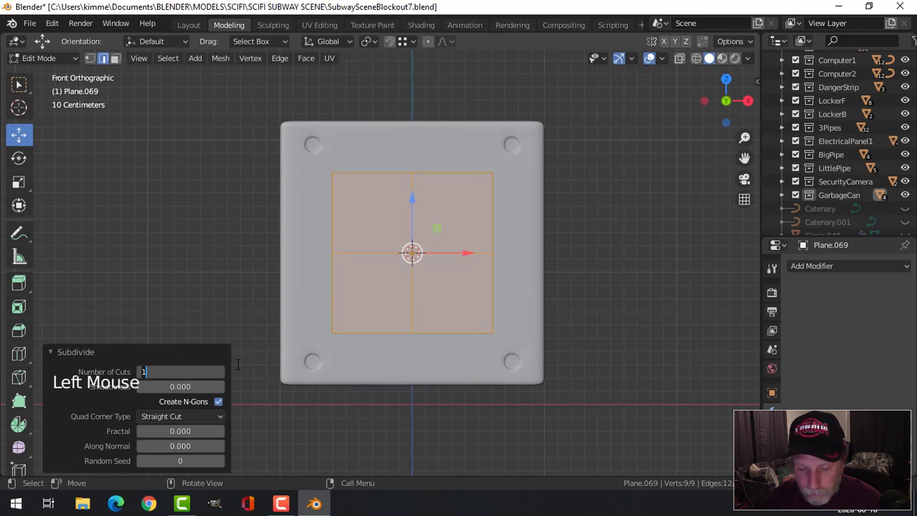
type("12")
key("Return")
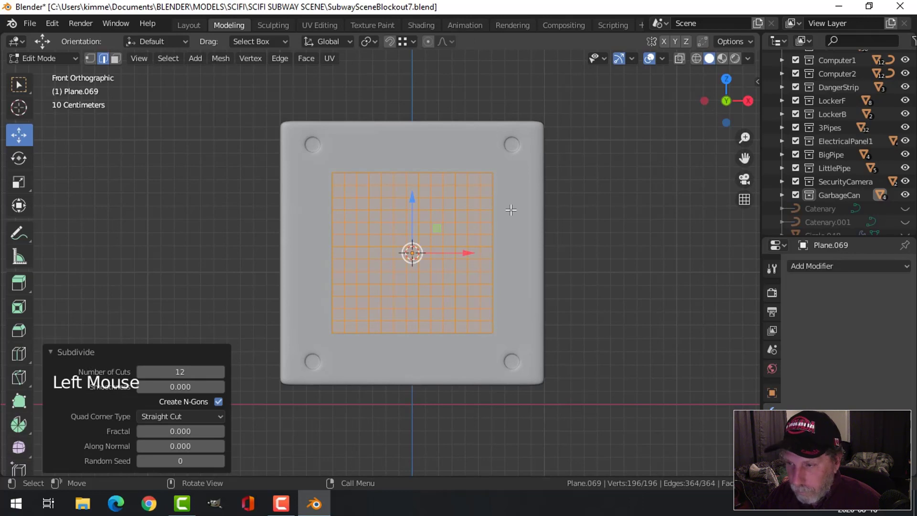
- Back in Object Mode, add an 18-vertex cylinder without caps and rotate its geometry 90° about X in Edit Mode
key("Tab")
key("shift+a")
mouse_move(457, 218)
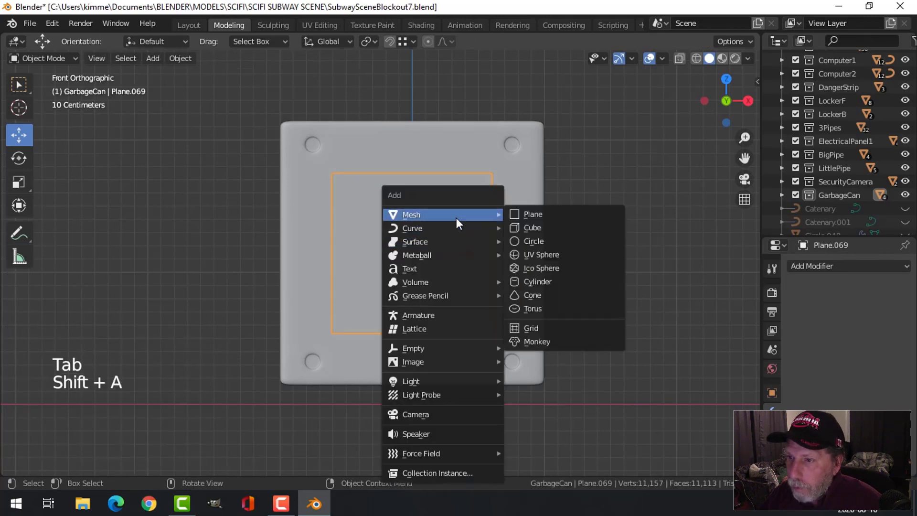
left_click(550, 280)
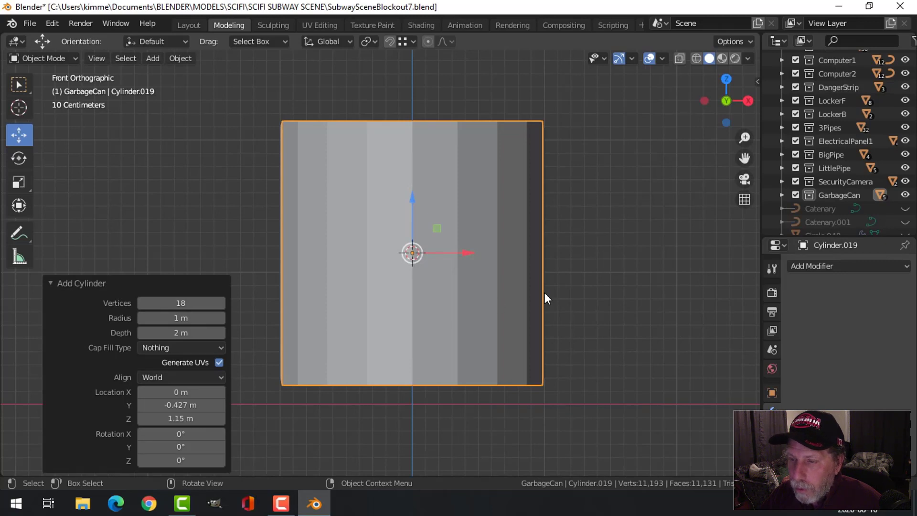
key("Tab")
type("r")
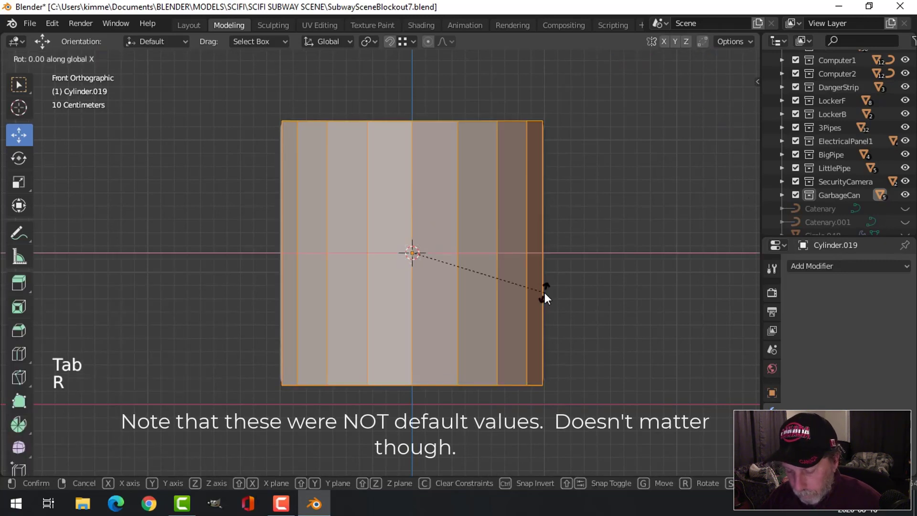
type("90")
key("Return")
- Scale the cylinder down to a small tube and move it about -0.596 m along Y, out in front of the plane
key("s")
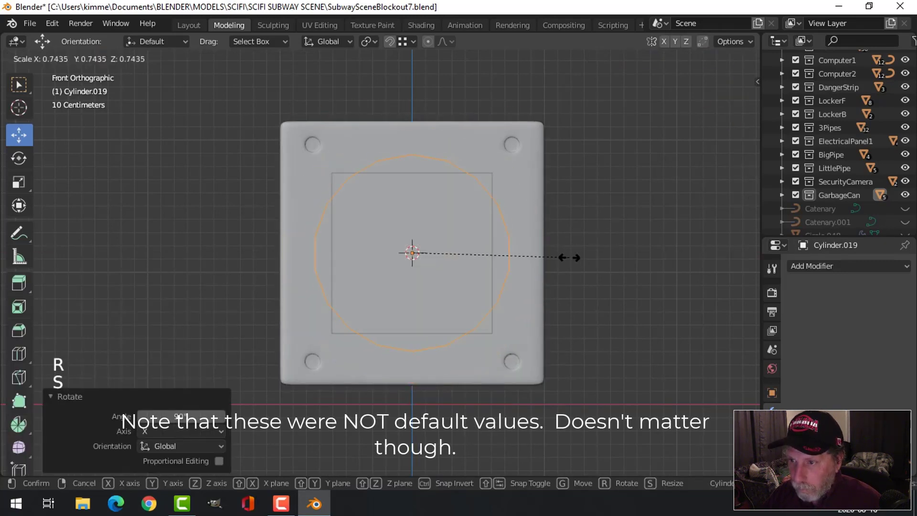
left_click(453, 259)
middle_click_drag(454, 258, 395, 273)
left_click_drag(412, 255, 349, 267)
middle_click_drag(348, 267, 409, 253, "shift")
scroll(409, 254, "up", 2)
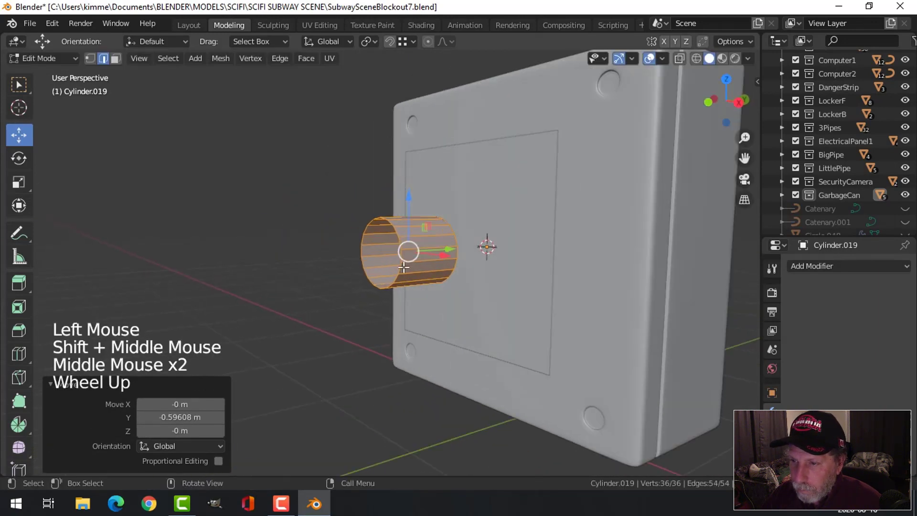
- Fill the open edge loops at both ends of the cylinder with faces
key("alt+a")
left_click(401, 235, "alt+shift")
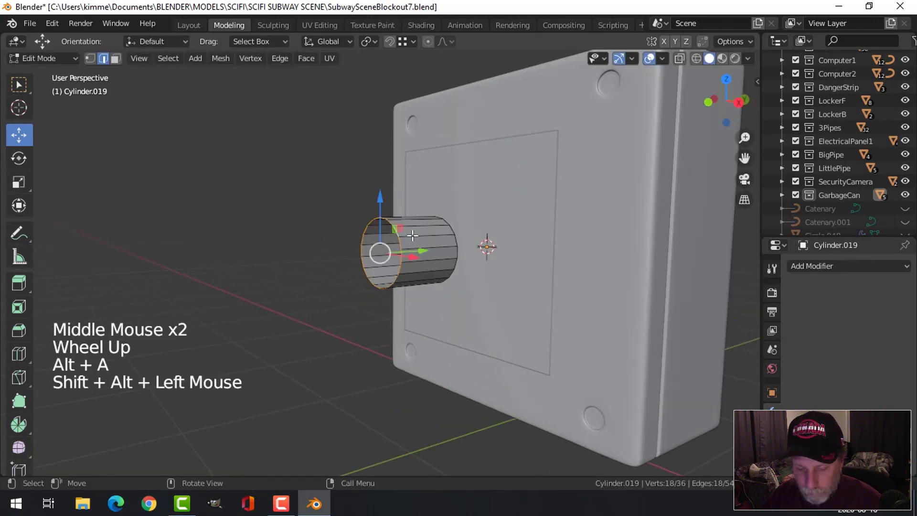
key("f")
middle_click_drag(413, 235, 378, 268)
key("alt+a")
left_click(347, 247, "alt+shift")
key("f")
key("alt+a")
- Move the whole capped cylinder about 0.422 m along Y so that it passes through the plane
key("a")
middle_click_drag(377, 267, 418, 265)
left_click_drag(418, 266, 503, 262)
- In front view, scale the cylinder down to a small circle at the plane's centre and save the file
key("KP_1")
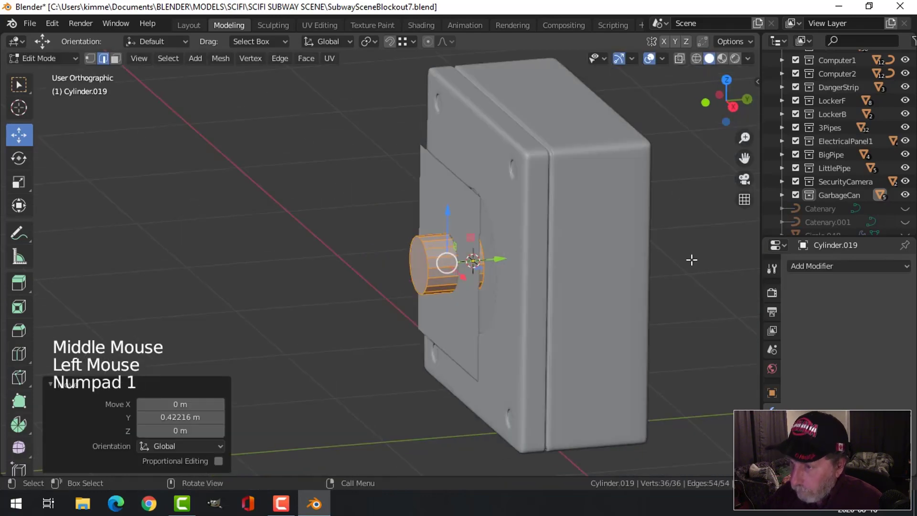
scroll(643, 270, "up", 3)
key("s")
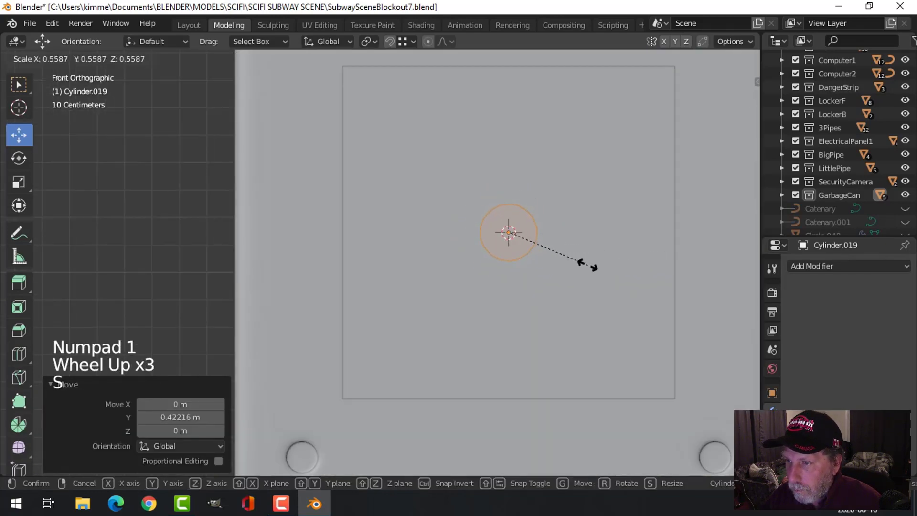
left_click(547, 256)
scroll(550, 258, "down", 4)
middle_click_drag(564, 265, 506, 283, "shift")
key("s")
left_click(538, 274)
scroll(587, 287, "up", 2)
key("ctrl+s")
scroll(507, 285, "up", 1)
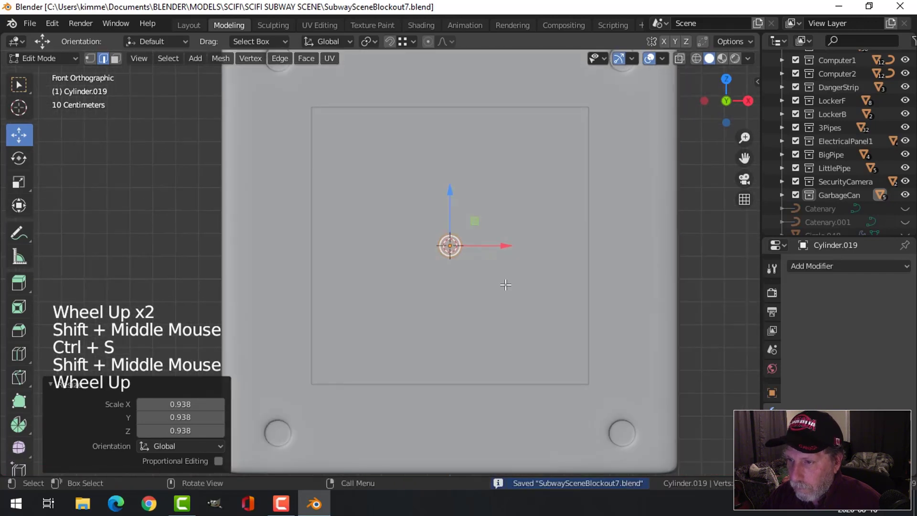
- Try to duplicate the cylinder about 0.13 m up along Z at 0.747 scale and set up the Spin tool's axis
key("KP_1")
scroll(507, 283, "up", 4)
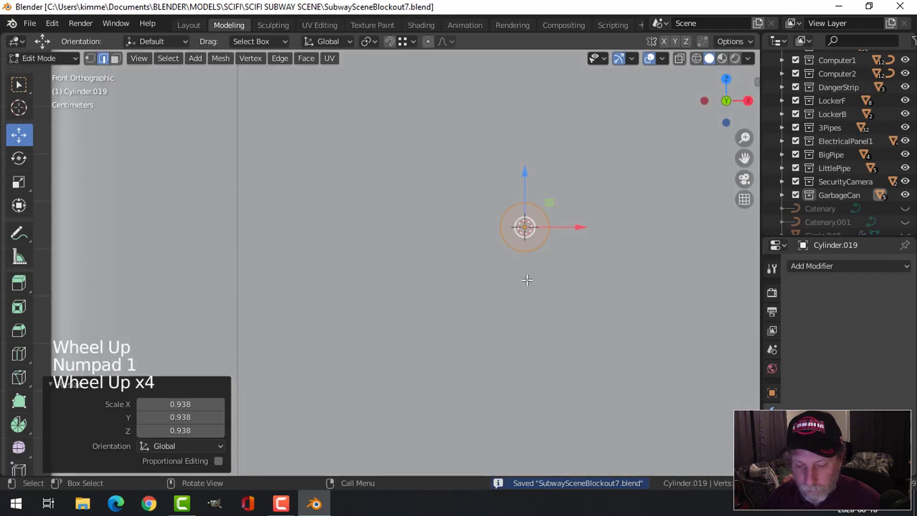
key("1")
middle_click_drag(623, 266, 554, 281, "shift")
scroll(572, 280, "down", 3)
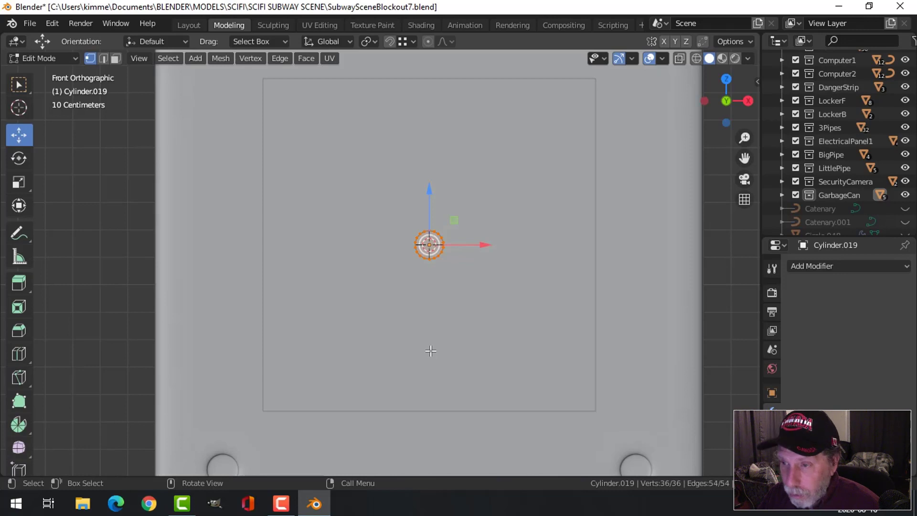
key("shift+d")
key("Escape")
left_click_drag(430, 194, 439, 156)
key("s")
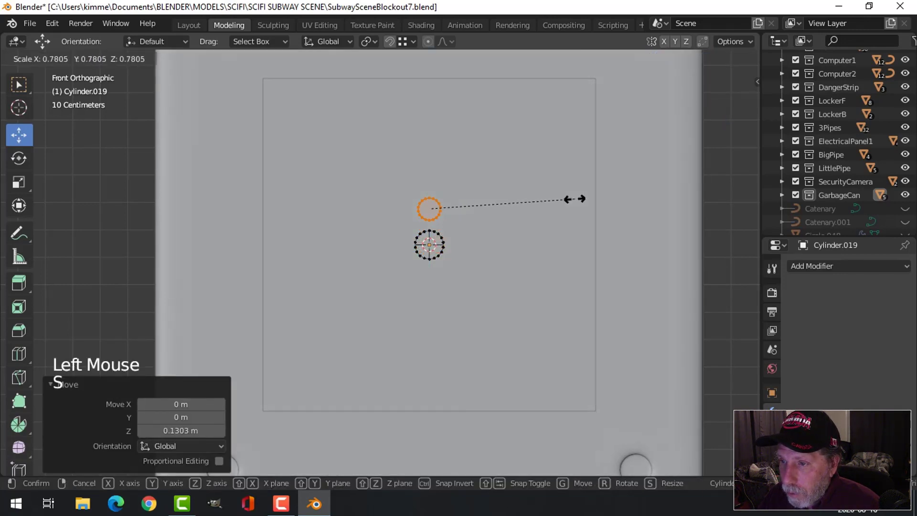
left_click(569, 202)
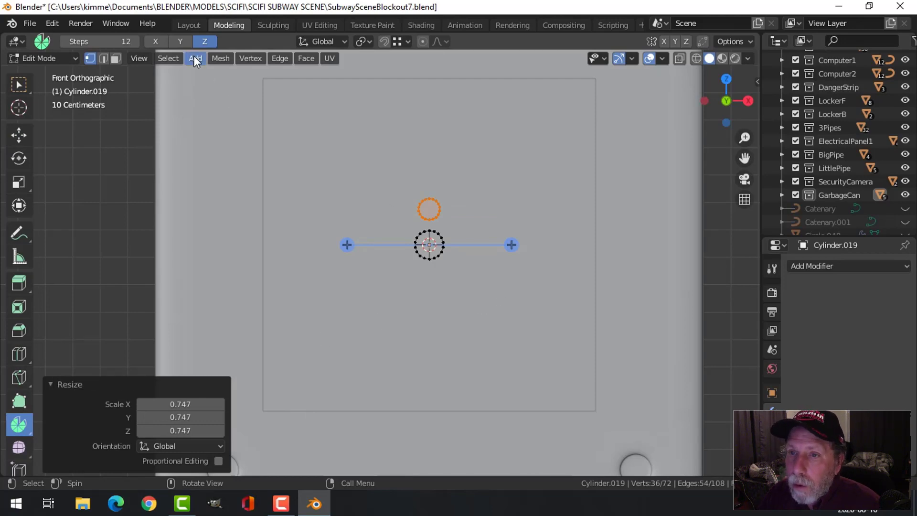
left_click(181, 41)
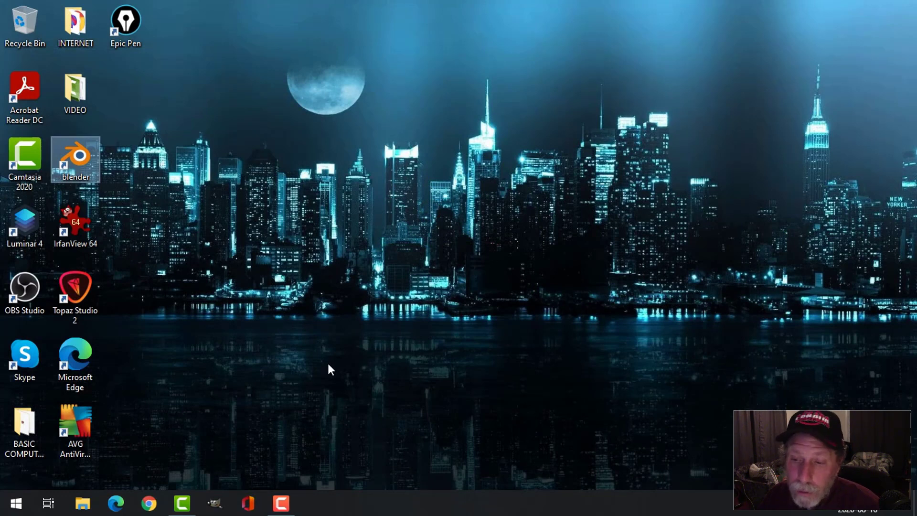
- Relaunch Blender and reopen the recent file SubwaySceneBlockout7.blend
double_click(89, 166)
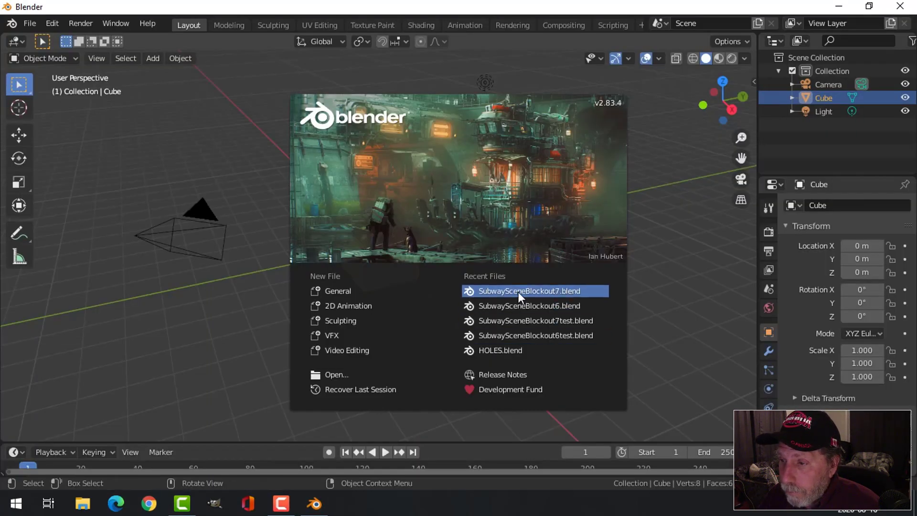
left_click(517, 291)
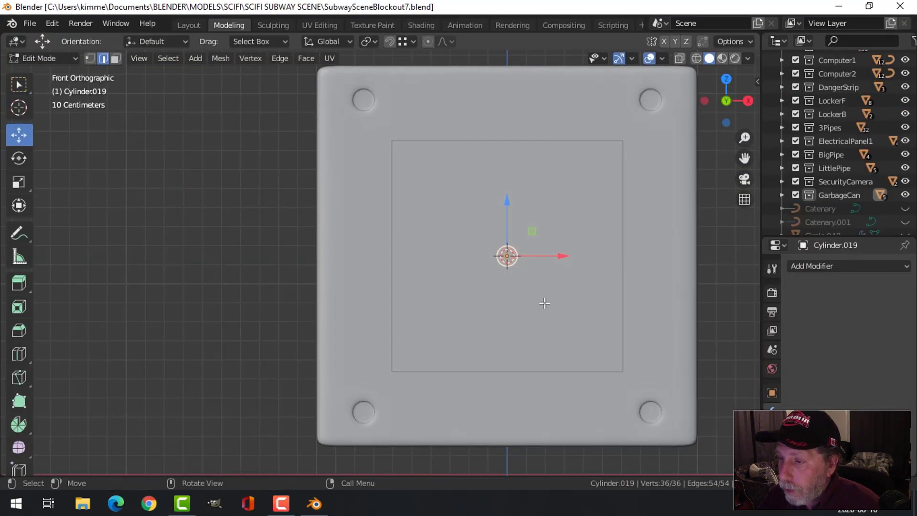
- Duplicate the cylinder's geometry in vertex select mode, move the copy about 0.133 m up along Z and scale it to 0.705
key("KP_Decimal")
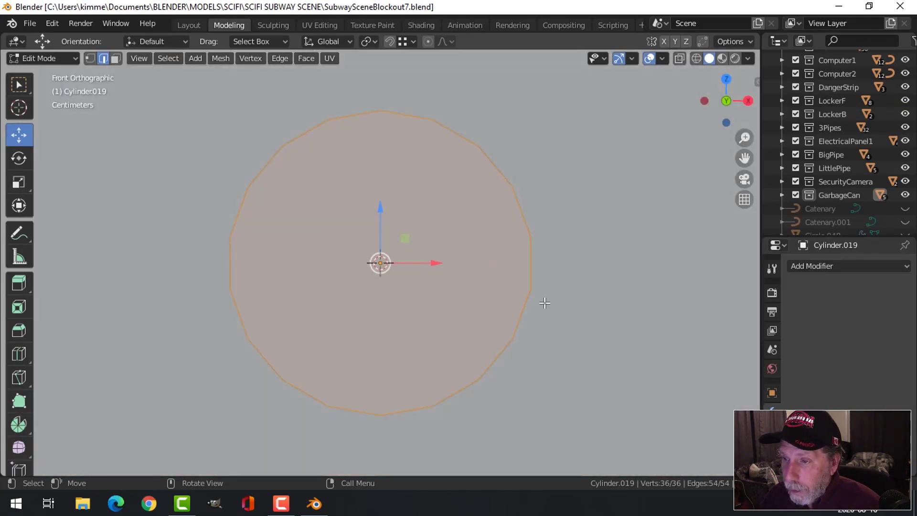
scroll(534, 310, "down", 4)
key("1")
scroll(534, 310, "down", 7)
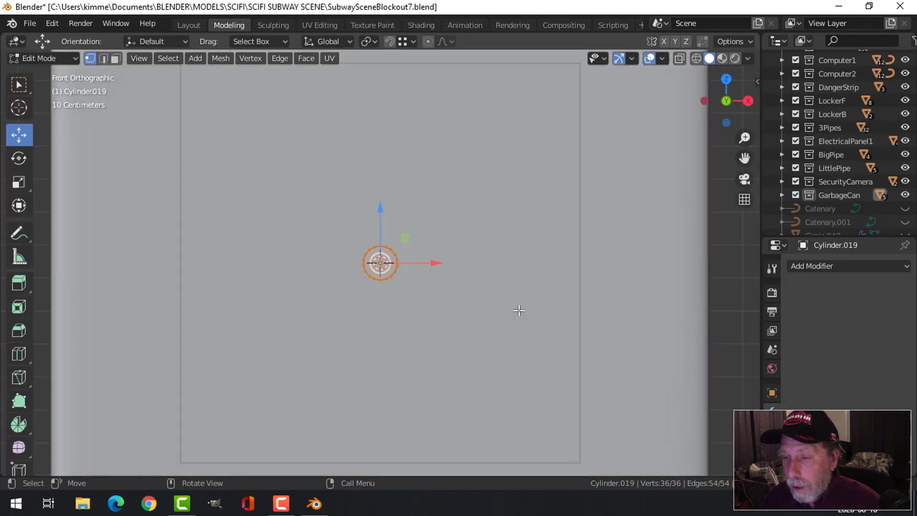
key("shift+d")
right_click(436, 280)
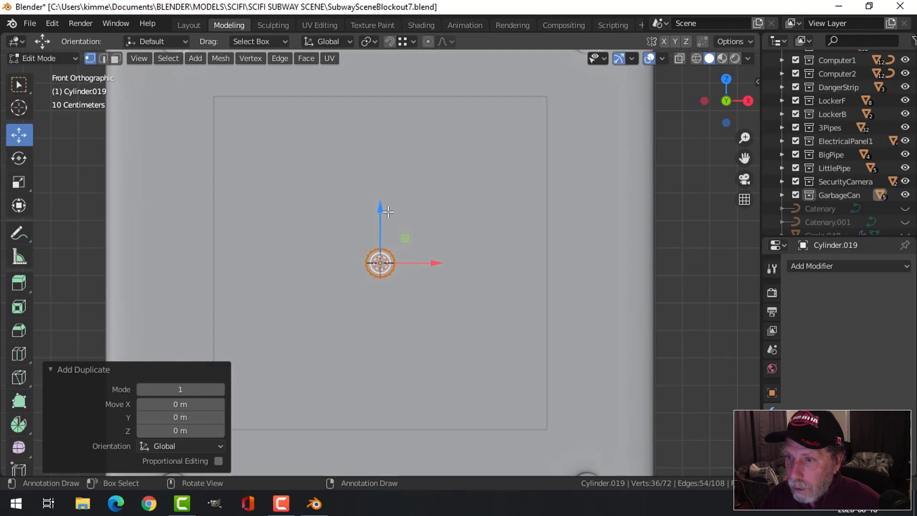
key("g")
key("z")
left_click(389, 171)
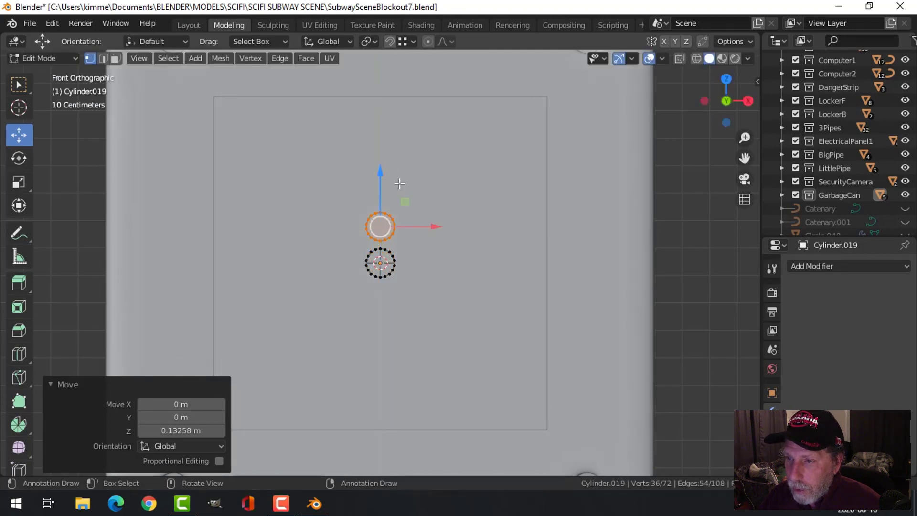
key("s")
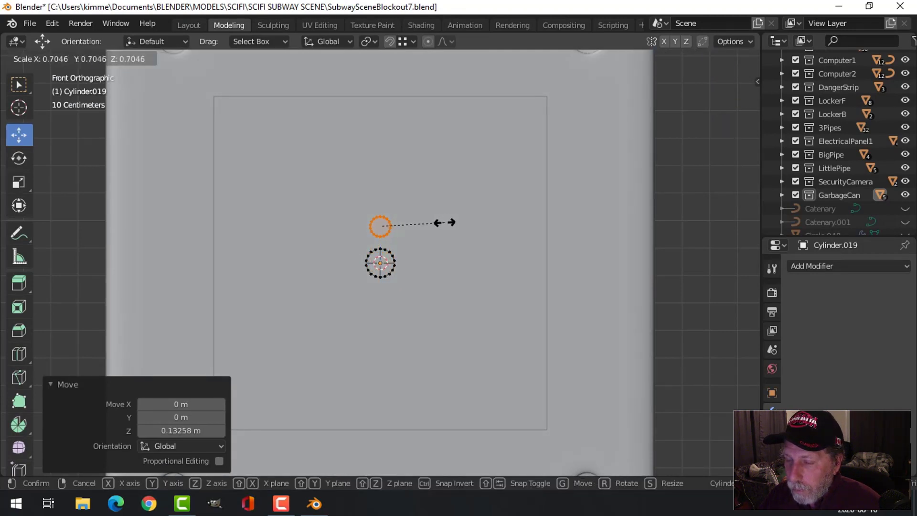
left_click(444, 222)
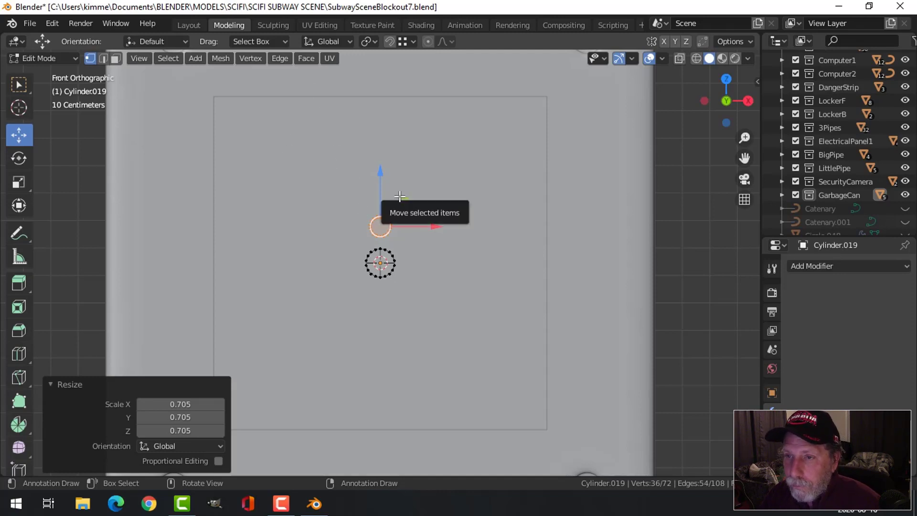
- In Object Mode, set the cylinder object's origin to the 3D cursor
key("Tab")
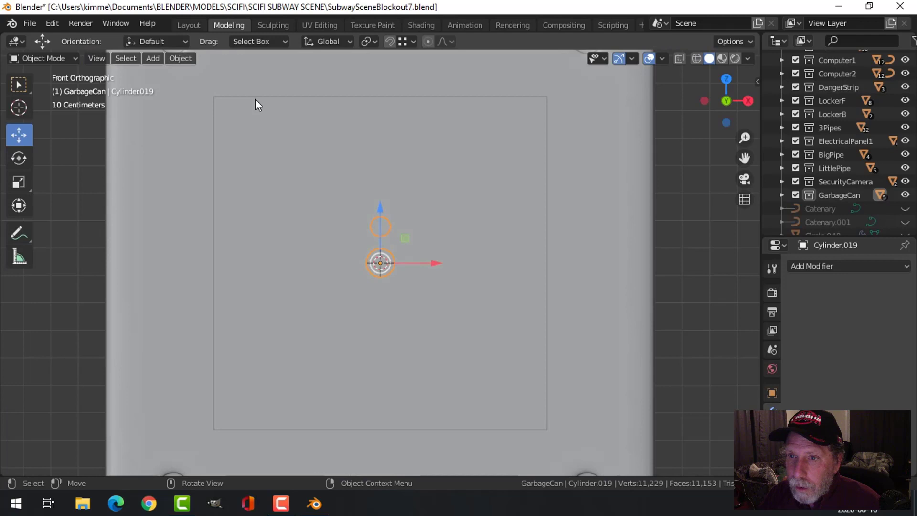
left_click(192, 61)
mouse_move(198, 86)
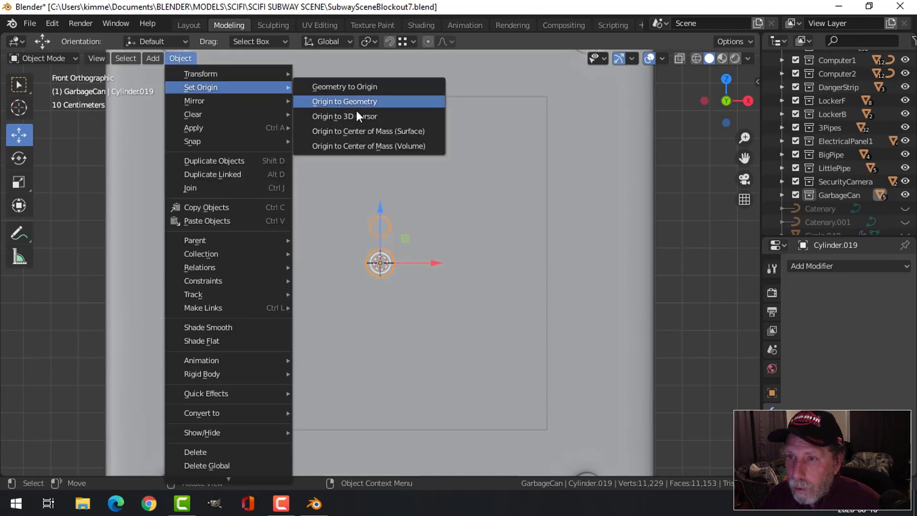
left_click(359, 117)
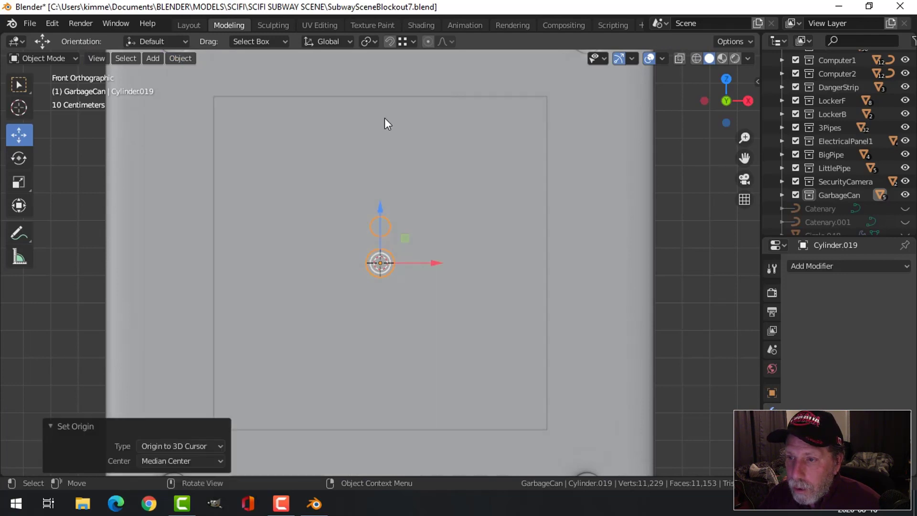
left_click(392, 222)
left_click(384, 224)
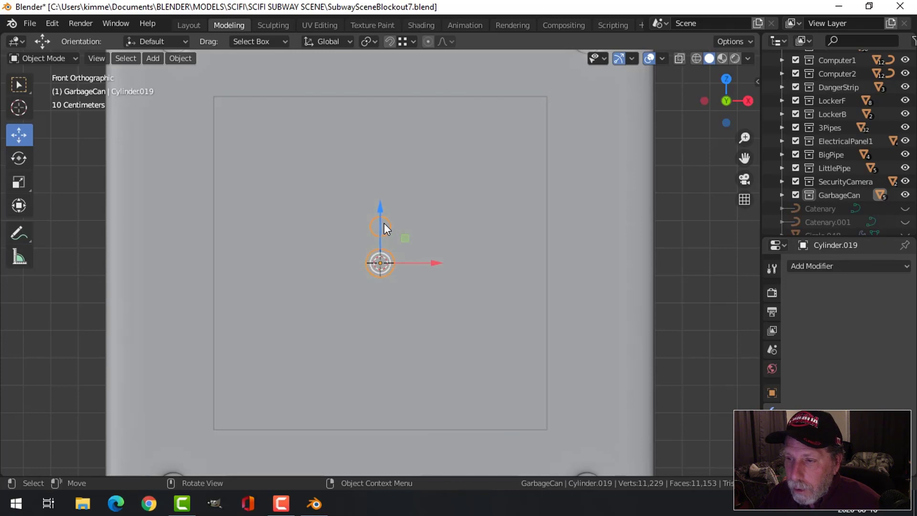
- Separate the selected smaller cylinder into its own object and return to Object Mode
key("Tab")
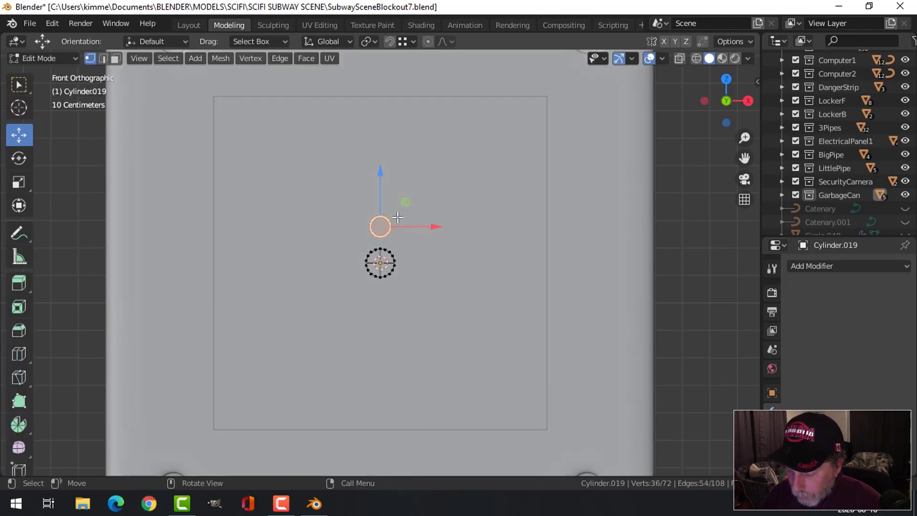
key("p")
left_click(397, 217)
key("Tab")
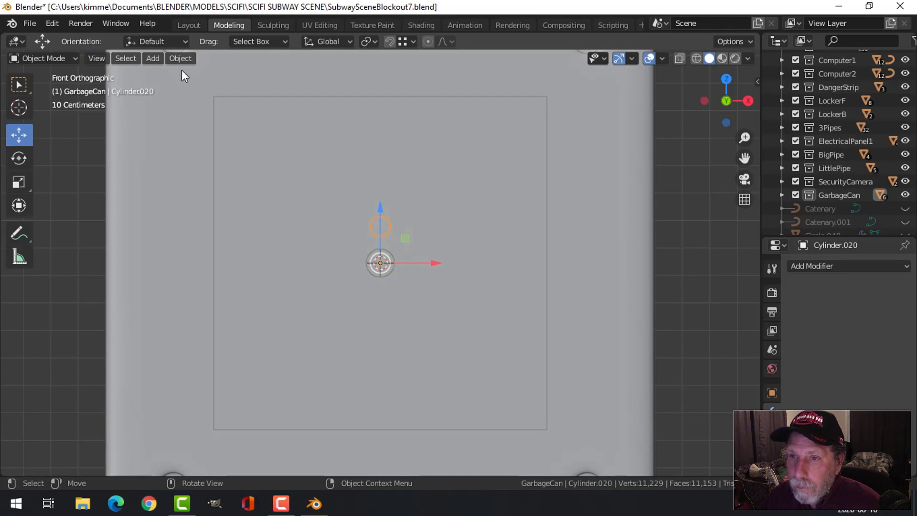
- Duplicate the small cylinder in place and rotate the copy 180° about Y to the opposite side of the centre cylinder
key("shift+d")
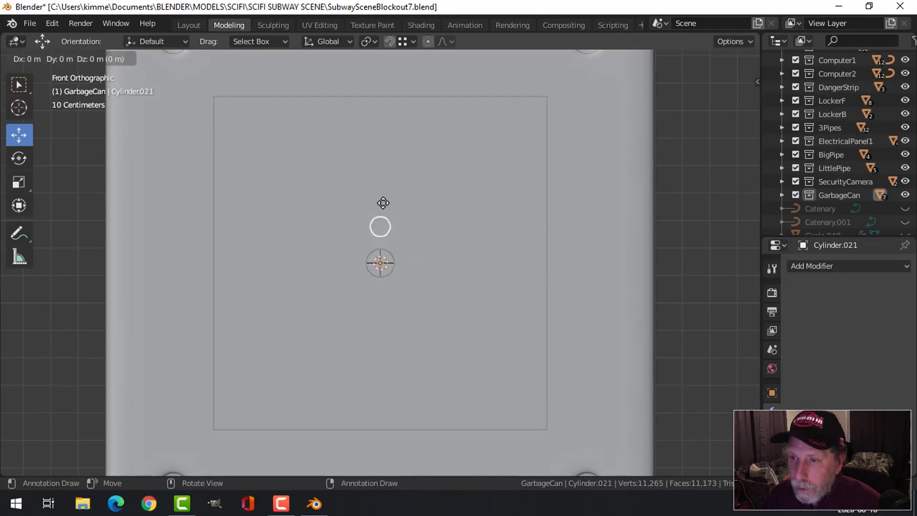
right_click(383, 202)
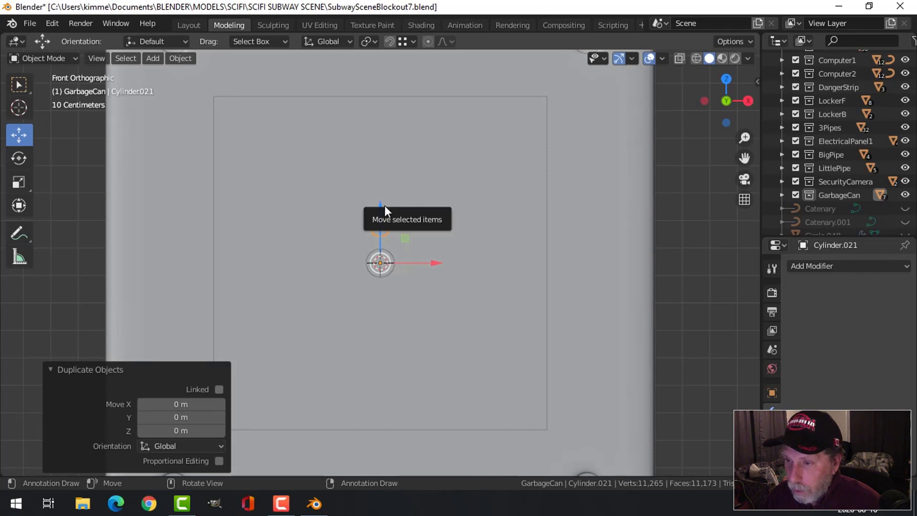
type("ry")
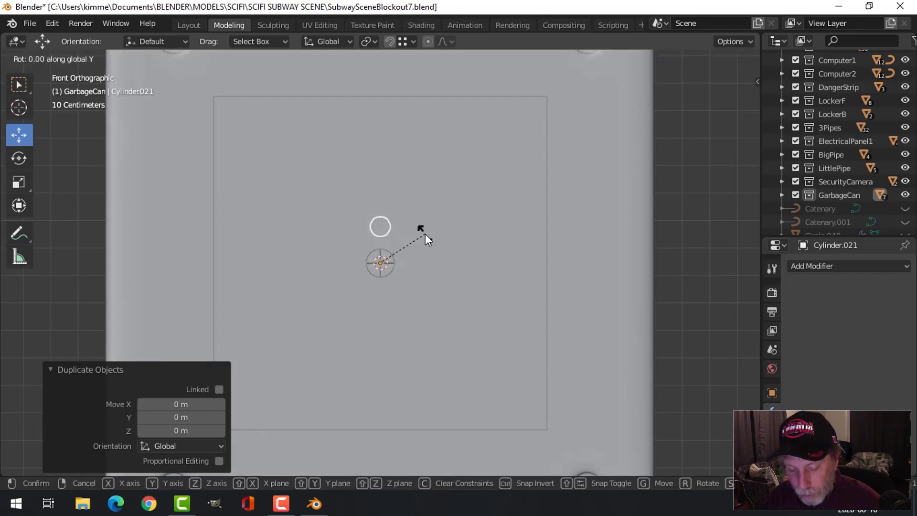
type("180")
key("Return")
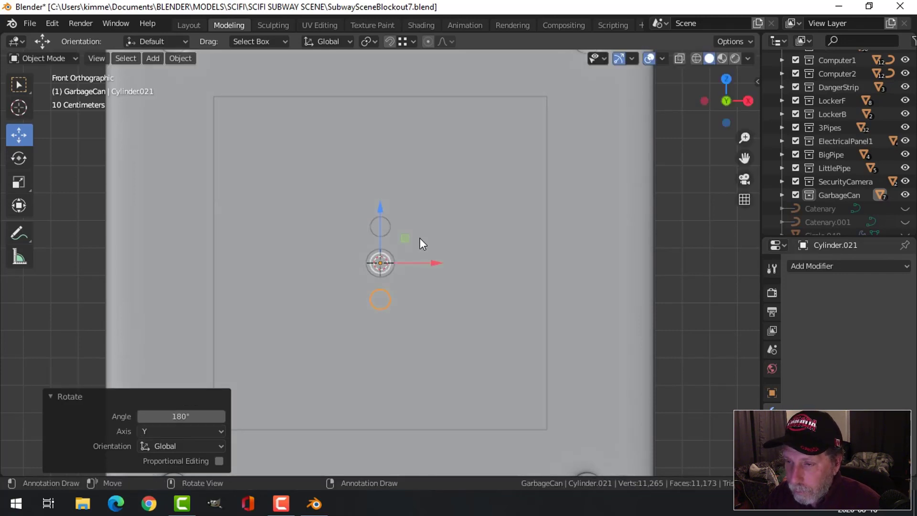
- Duplicate the upper and lower small cylinders together and rotate the copies 90° about Y
left_click(389, 225, "shift")
key("shift+d")
key("Escape")
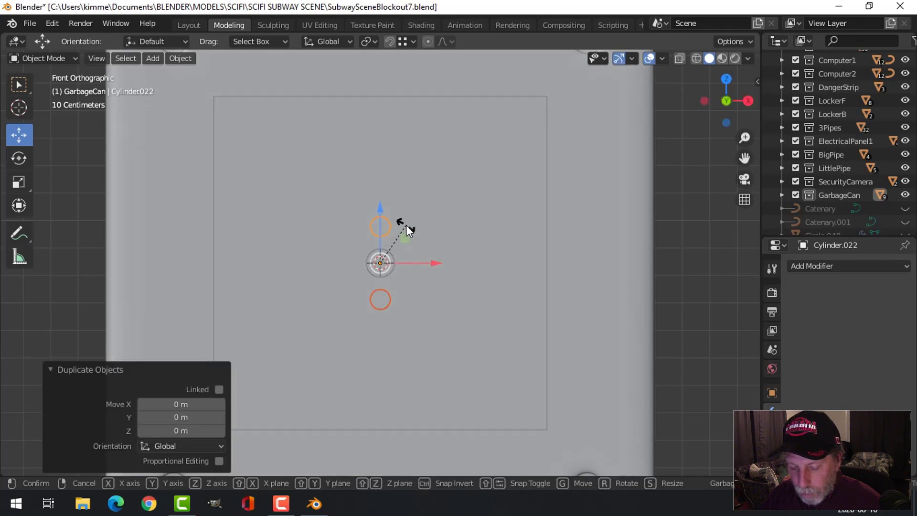
type("ry")
type("90")
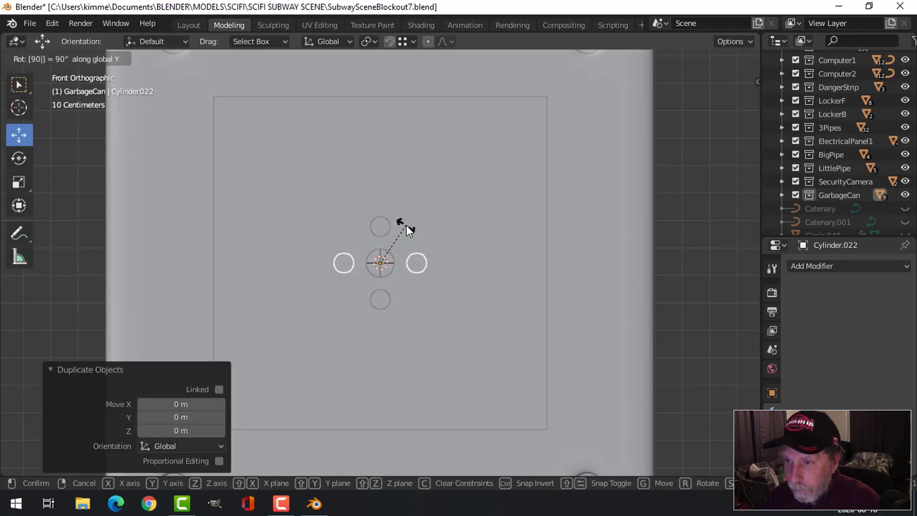
key("Return")
- Duplicate all four small cylinders in place and rotate the copies 45° about Y to form a ring of eight
left_click(391, 230, "shift")
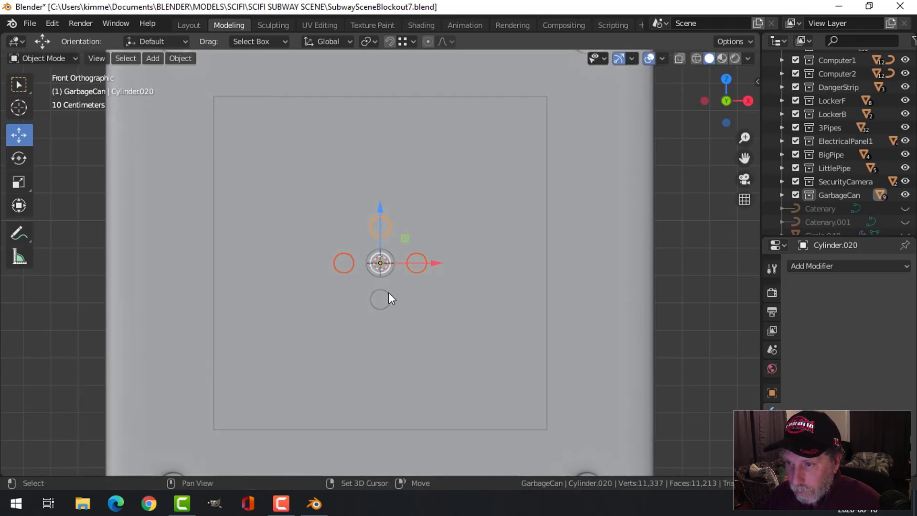
left_click(389, 292, "shift")
key("shift+d")
key("Escape")
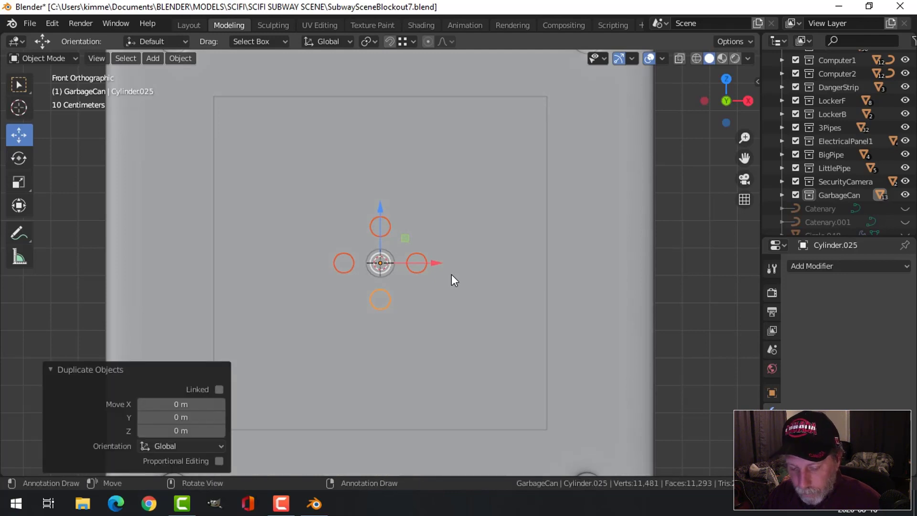
type("ry")
type("45")
key("Return")
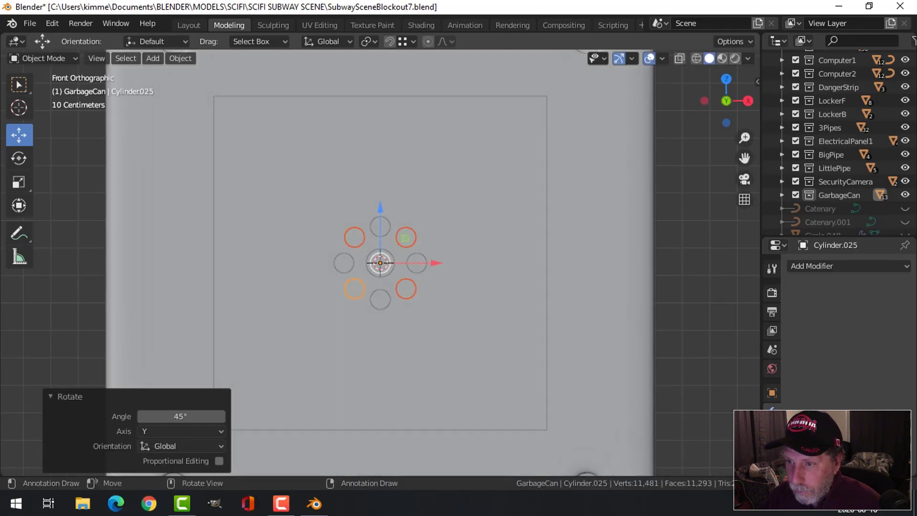
- Duplicate the uppermost small cylinder of the ring and move the copy up 0.104 m along Z
scroll(451, 286, "up", 2)
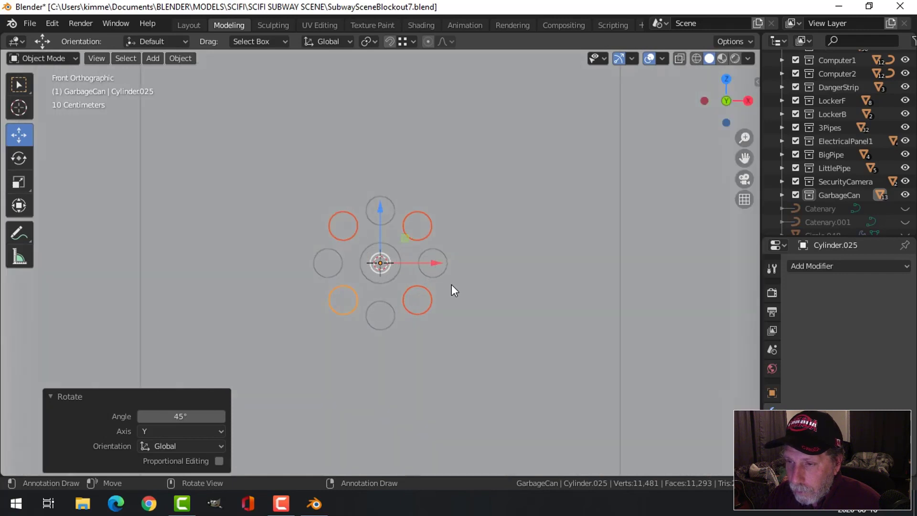
left_click(451, 285)
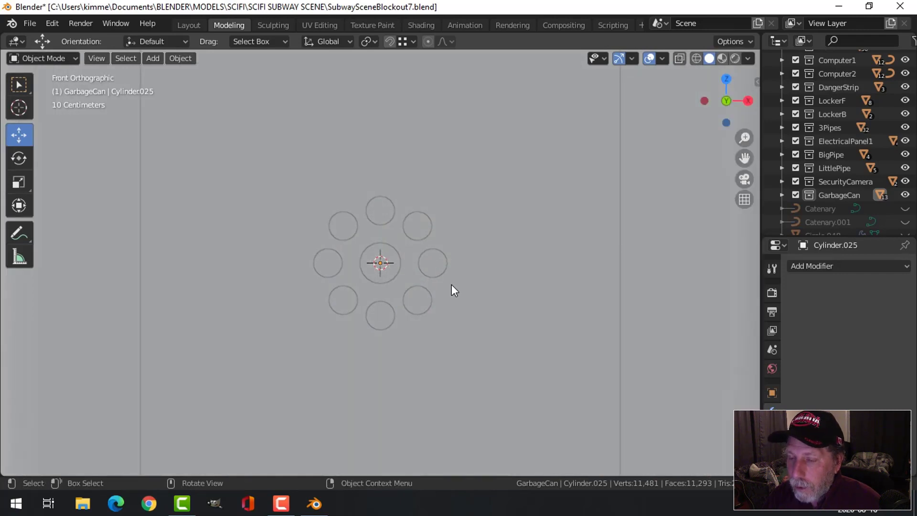
left_click(389, 198)
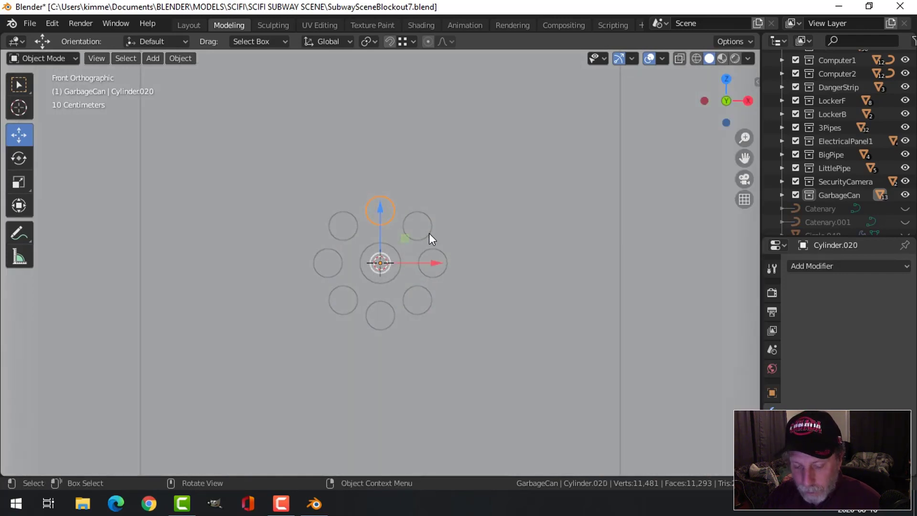
key("shift+d")
key("Escape")
left_click_drag(379, 208, 380, 165)
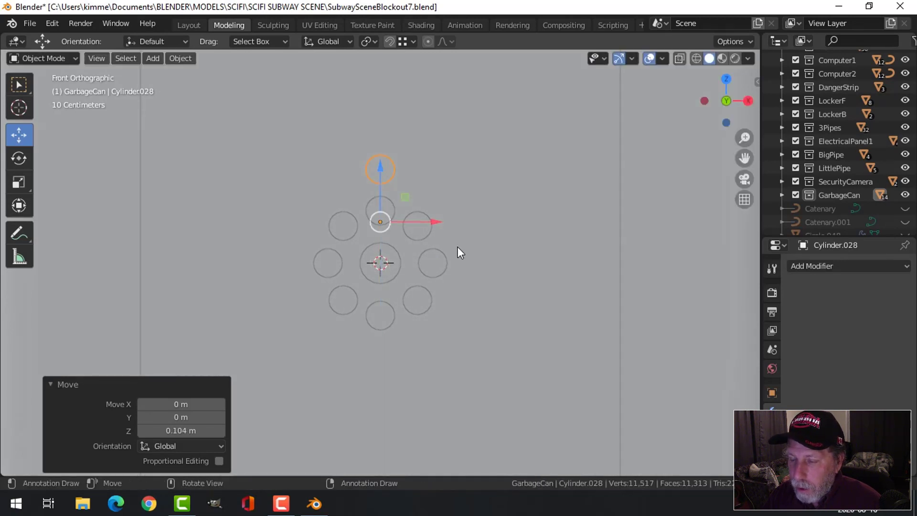
- Set the raised cylinder copy's origin to the 3D cursor
left_click(181, 60)
mouse_move(204, 87)
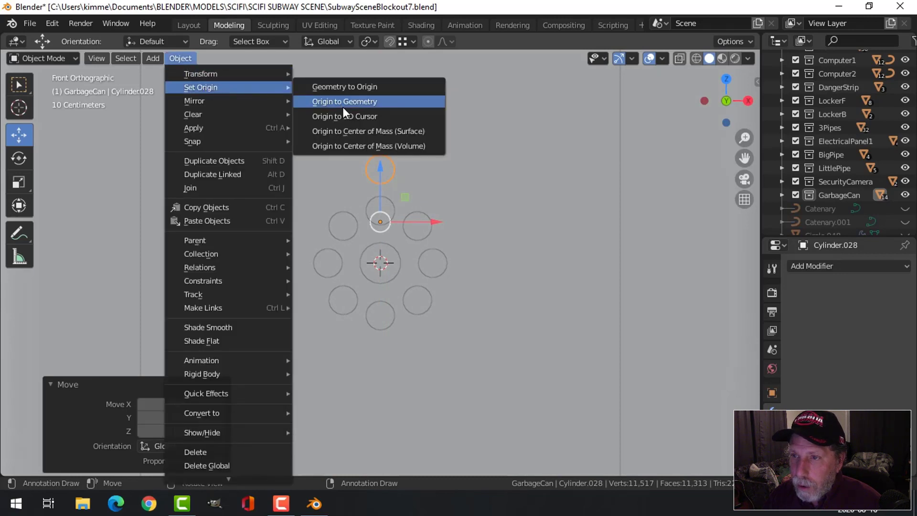
left_click(363, 116)
- Duplicate the raised cylinder in place and rotate the copy 180° about Y to the opposite side of the ring
key("shift+d")
right_click(441, 232)
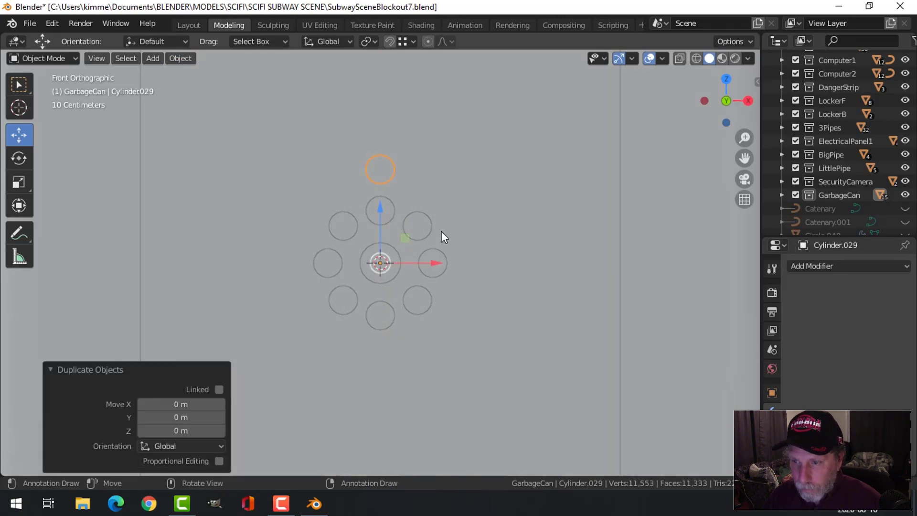
type("r180")
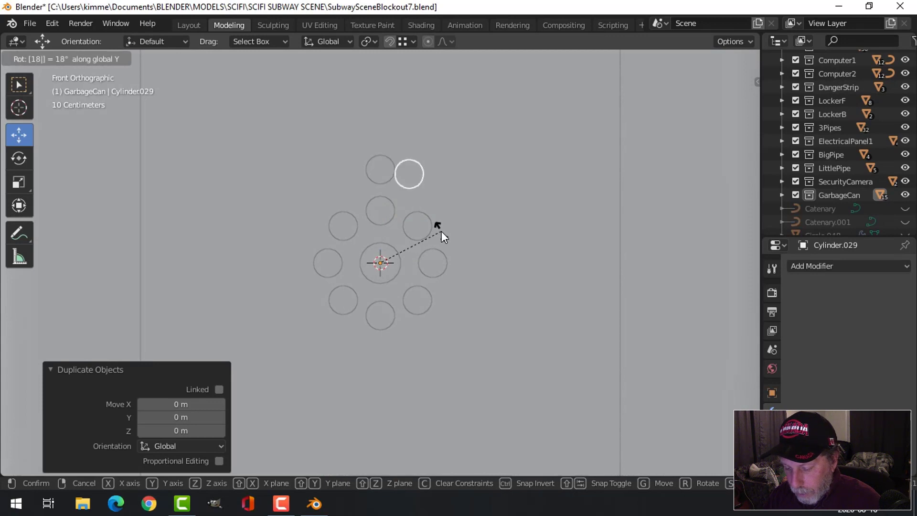
key("Return")
- Duplicate the outer upper and lower cylinders in place and rotate the copies 90° about Y
left_click(382, 182, "shift")
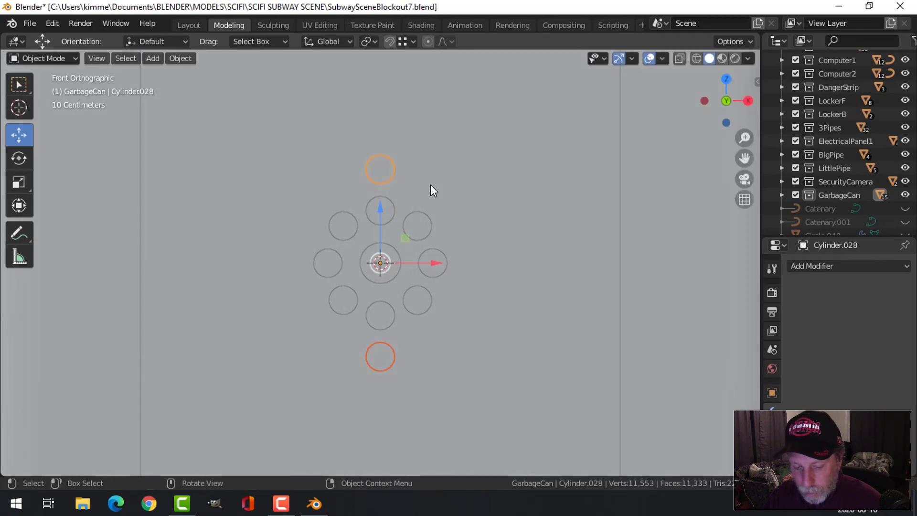
key("shift+d")
right_click(431, 185)
type("ry")
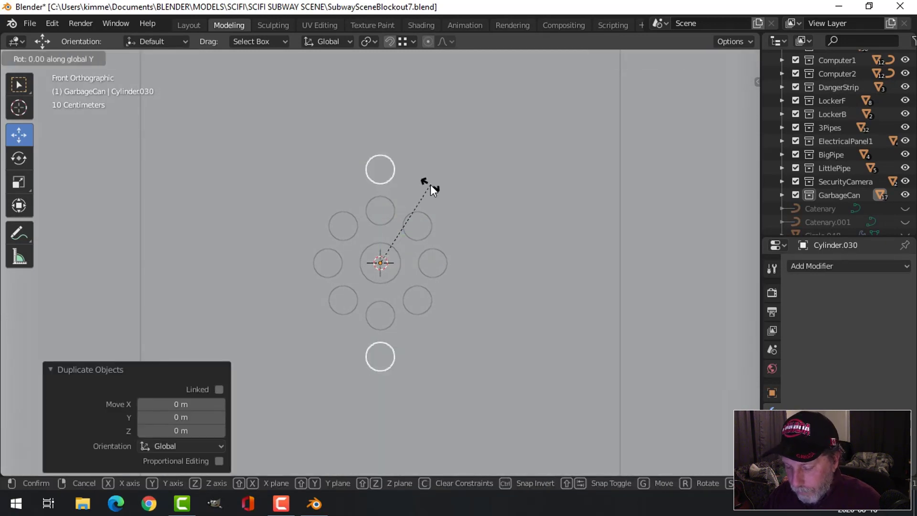
type("90")
key("Return")
- Duplicate the four outer cylinders in place and rotate the copies 45° about Y to form an outer ring of eight
left_click(388, 173, "shift")
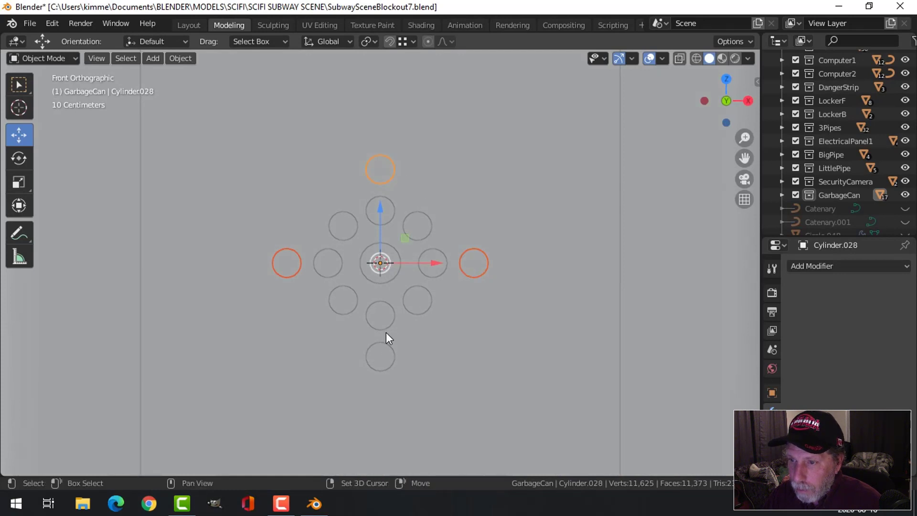
left_click(387, 340, "shift")
key("shift+d")
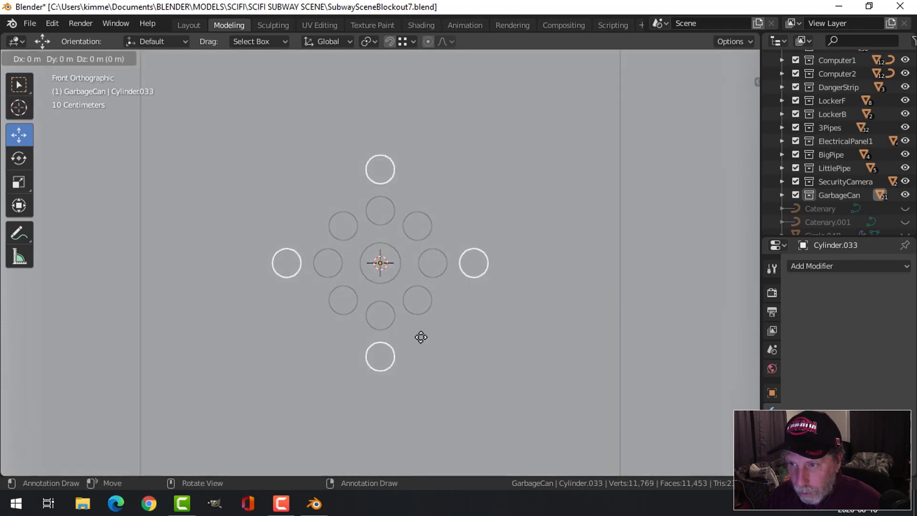
right_click(421, 337)
type("ry")
type("45")
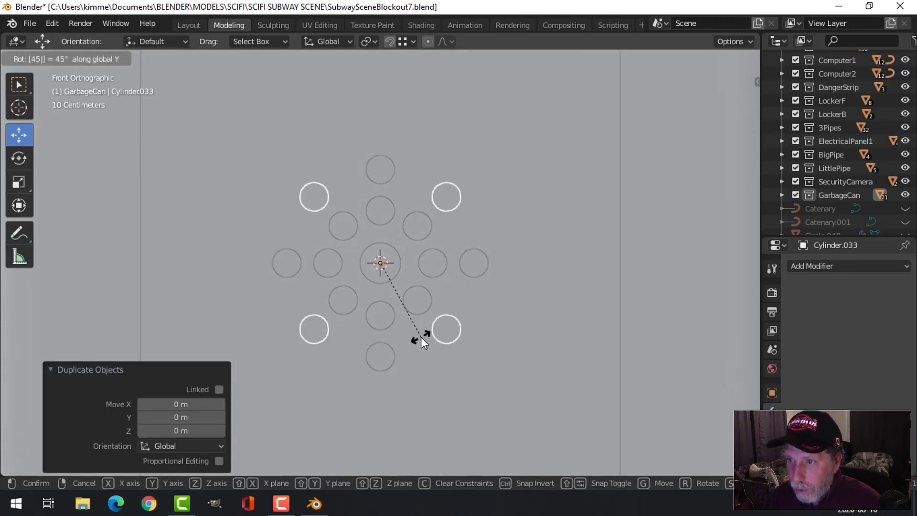
key("Return")
left_click(386, 197, "shift")
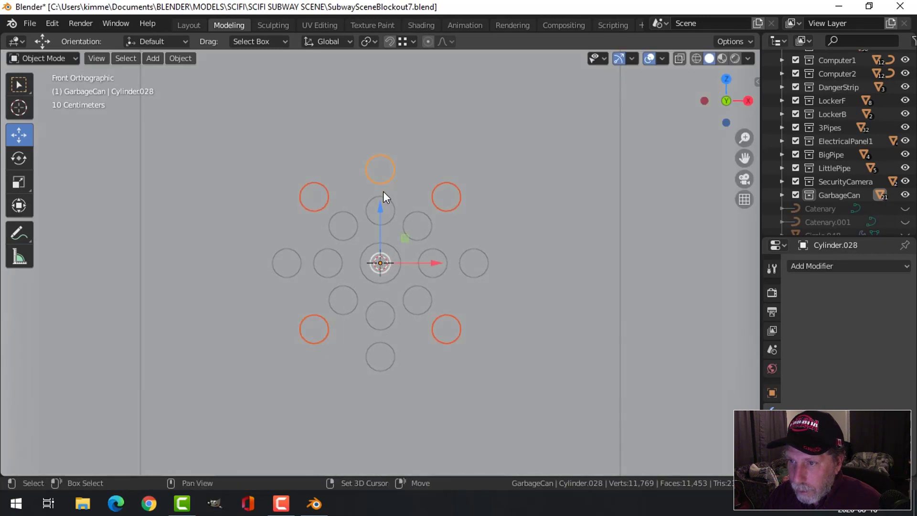
left_click(298, 254, "shift")
left_click(394, 353, "shift")
left_click(485, 261, "shift")
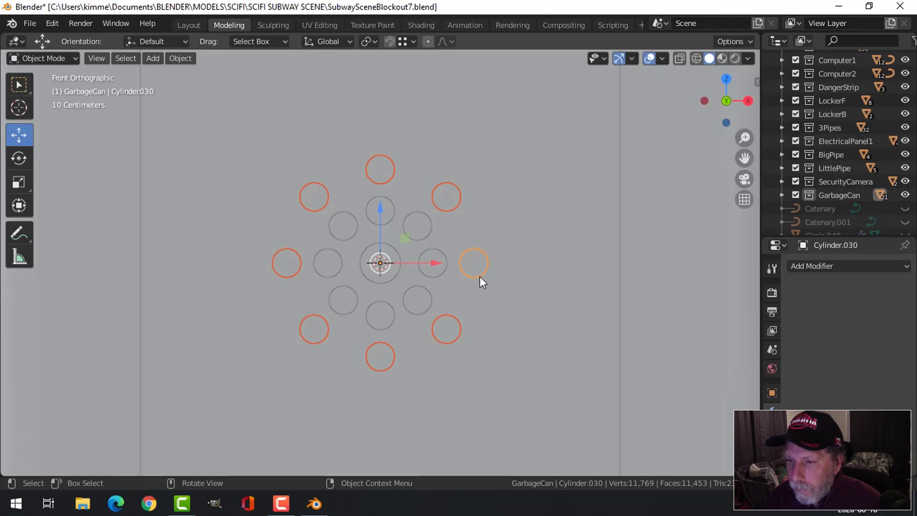
key("alt+a")
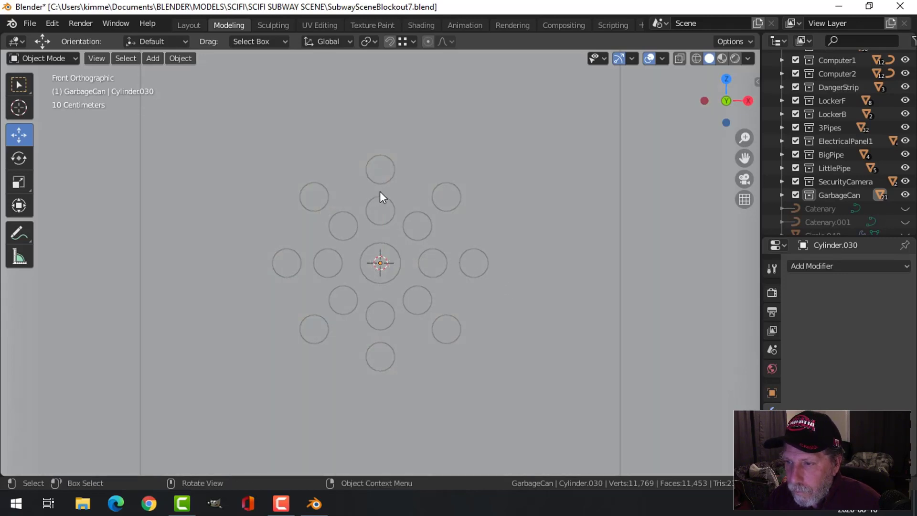
- Duplicate all eight outer-ring cylinders in place and rotate the copies 22.5° about Y to make an outer ring of sixteen
left_click(451, 202)
left_click(471, 260, "shift")
left_click(430, 331, "shift")
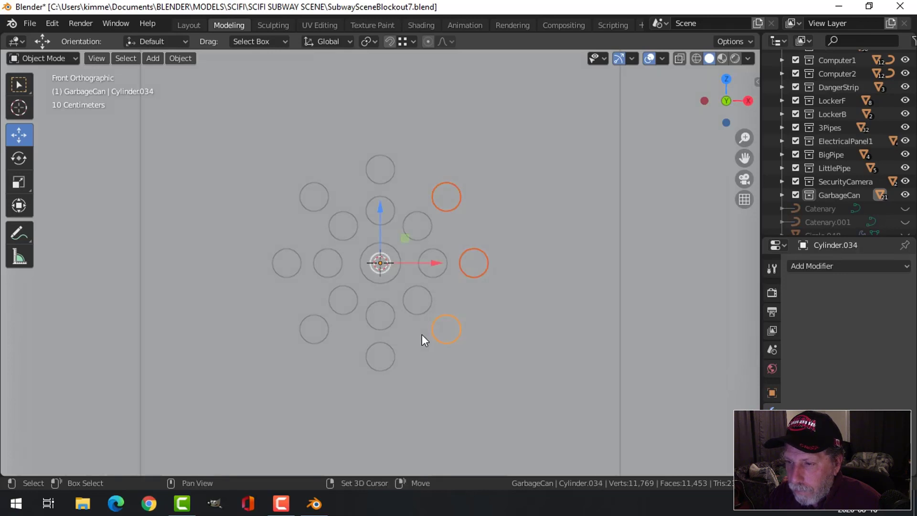
left_click(369, 354, "shift")
left_click(312, 329, "shift")
left_click(285, 263, "shift")
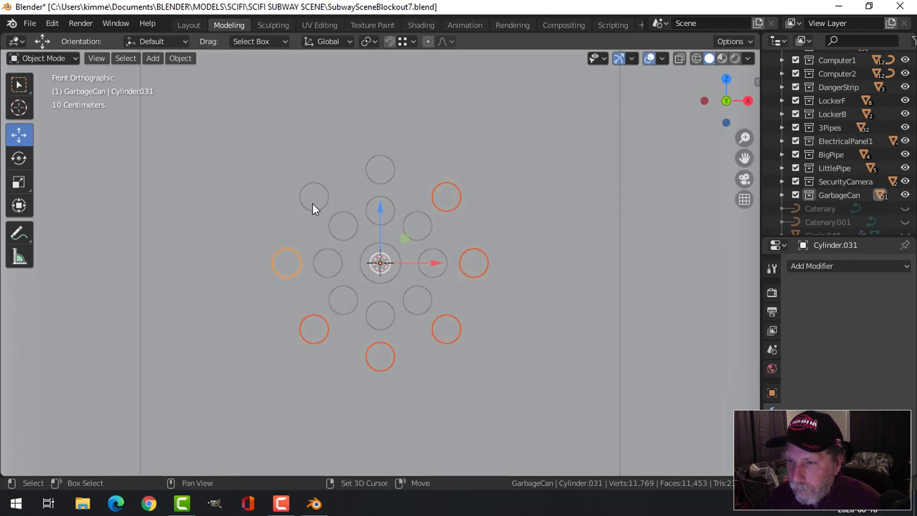
left_click(314, 198, "shift")
left_click(366, 170, "shift")
key("shift+d")
key("Escape")
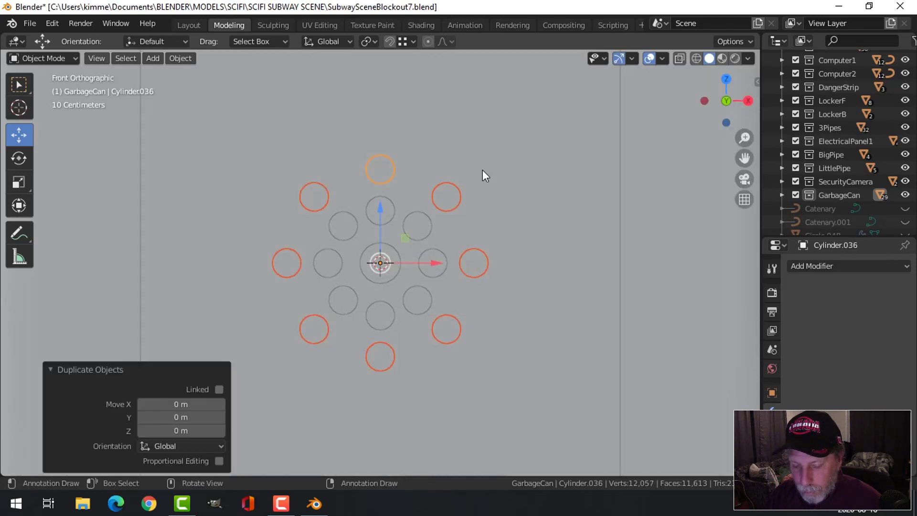
type("ry22.5")
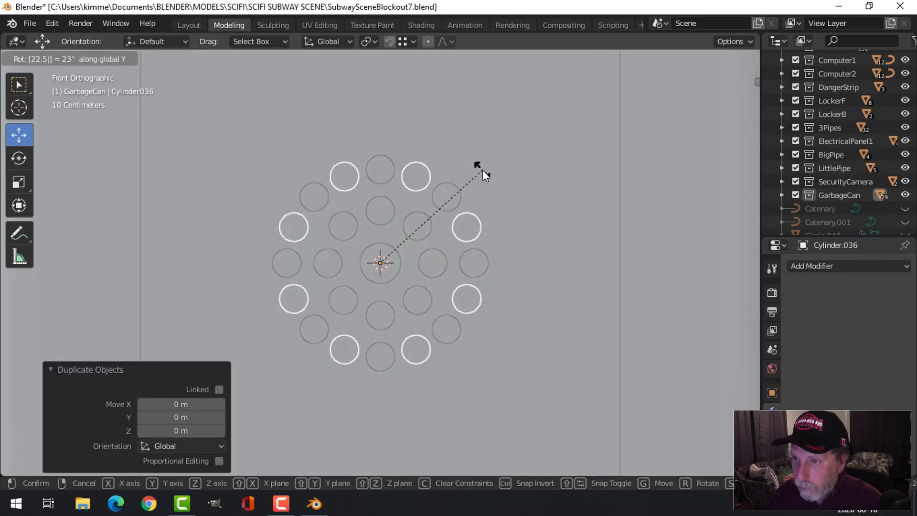
key("Return")
left_click(500, 197)
- Duplicate the outer ring's uppermost cylinder and move the copy up about 0.103 m along Z to start a third ring
scroll(500, 197, "down", 4)
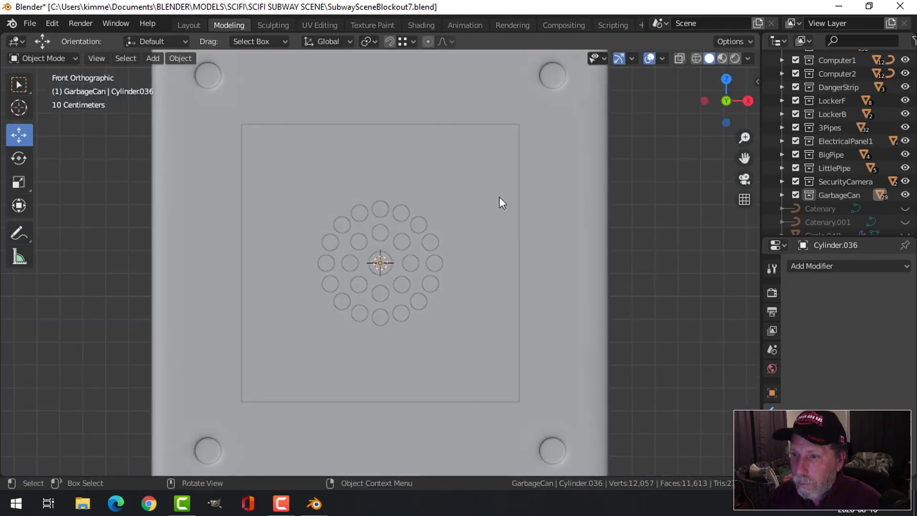
scroll(500, 197, "up", 4)
left_click(390, 170)
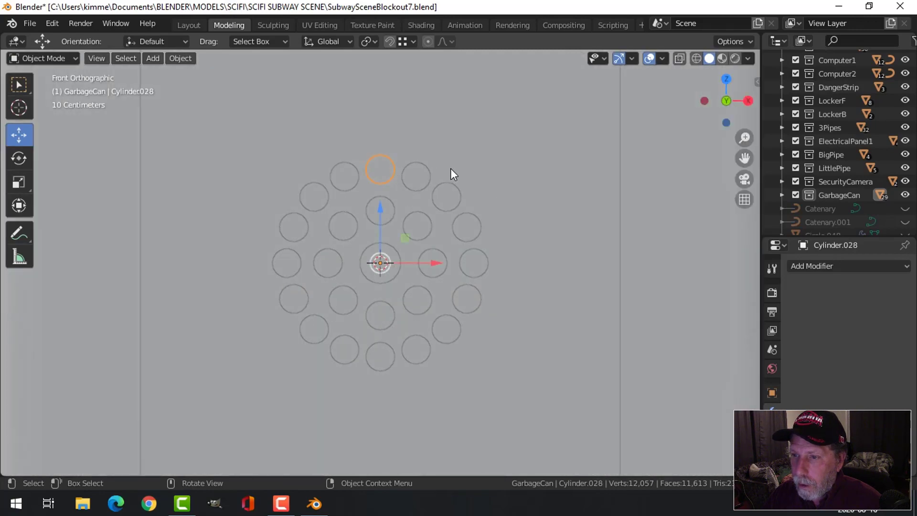
scroll(451, 168, "down", 3)
key("shift+d")
key("Escape")
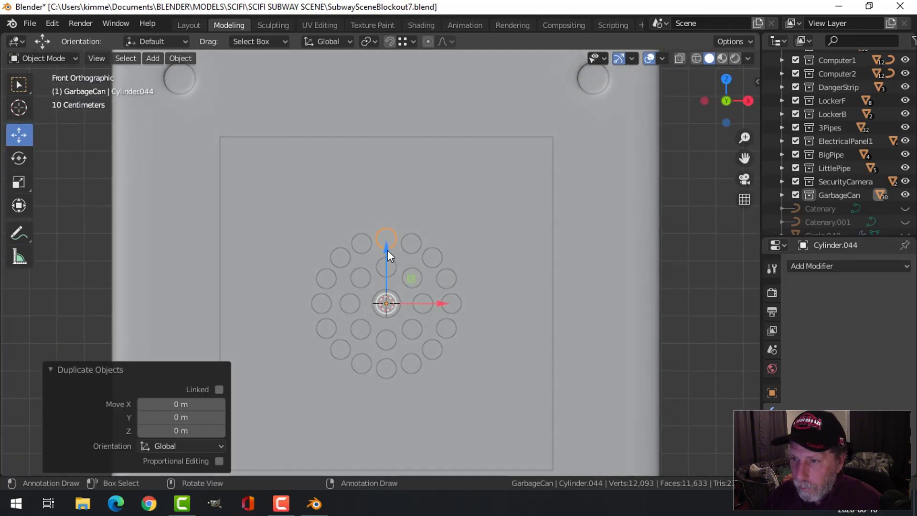
key("g")
key("z")
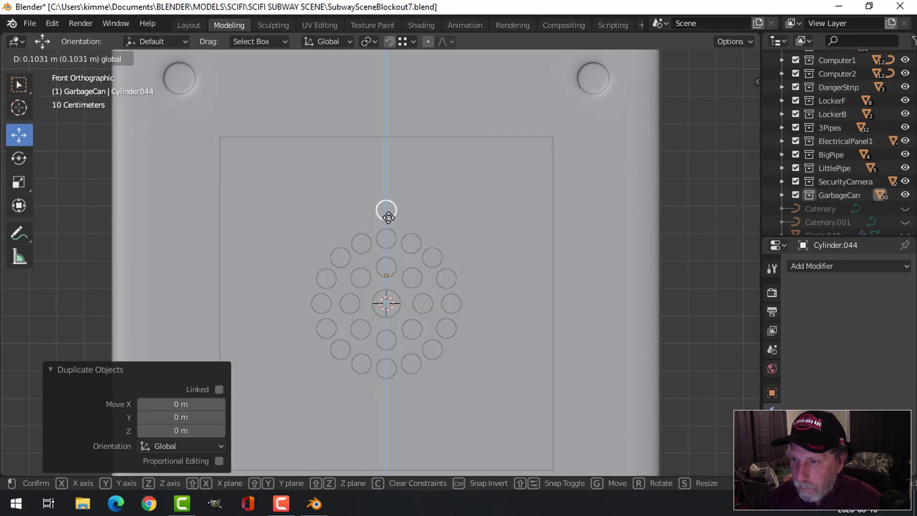
left_click(388, 218)
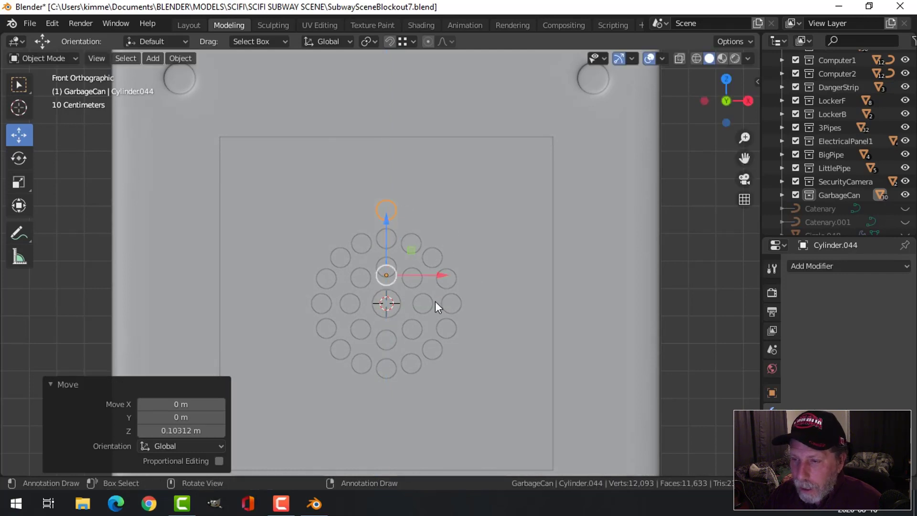
- Set the origin of the third ring's first cylinder
left_click(176, 60)
mouse_move(215, 86)
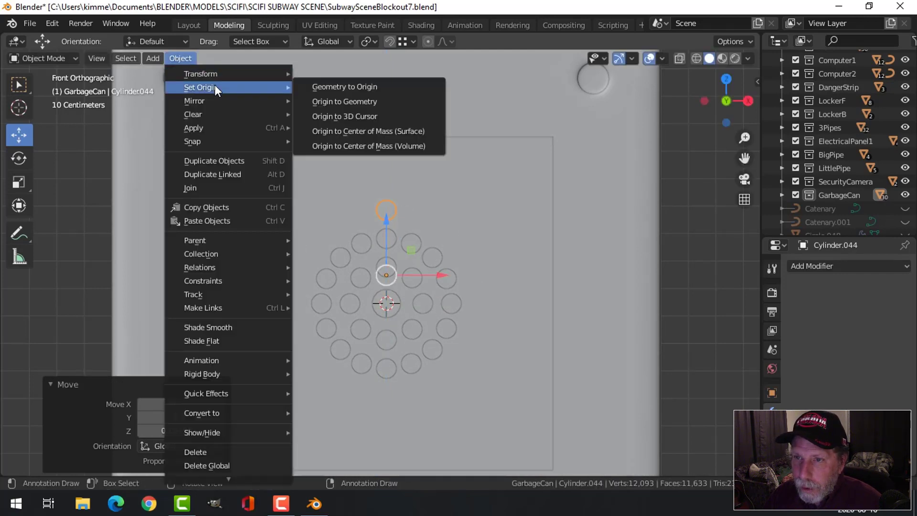
- Set the origin of the cylinder above the hole pattern to its geometry and save the file
left_click(348, 105)
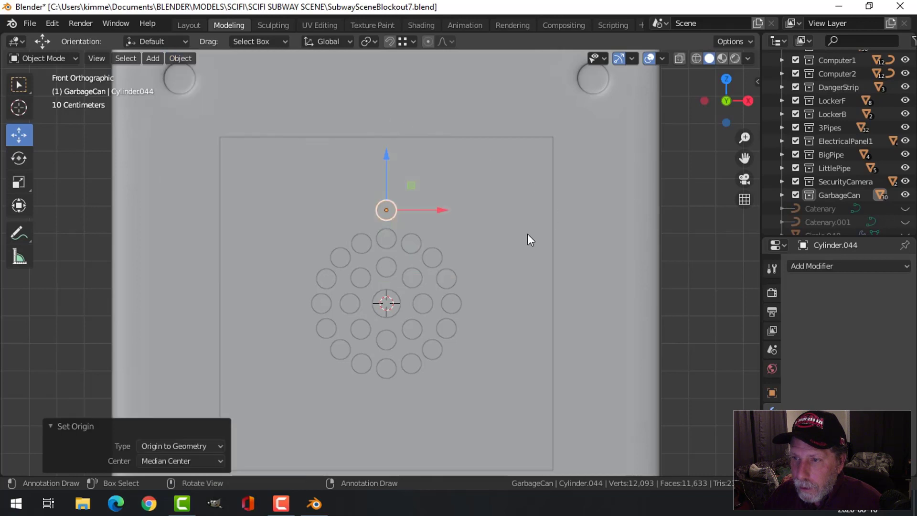
key("ctrl+s")
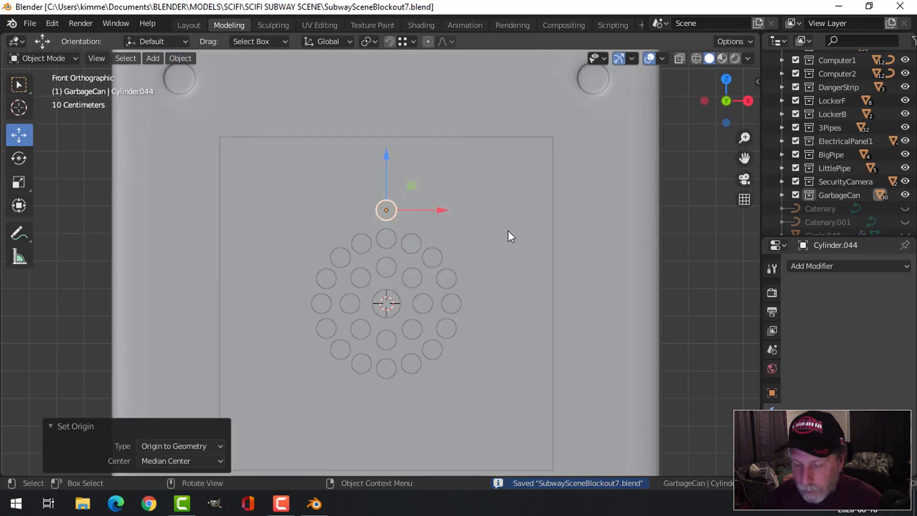
- Duplicate the top cylinder in place, set the copy's origin to the 3D cursor, and rotate it 180° about the Y axis
key("shift+d")
right_click(508, 231)
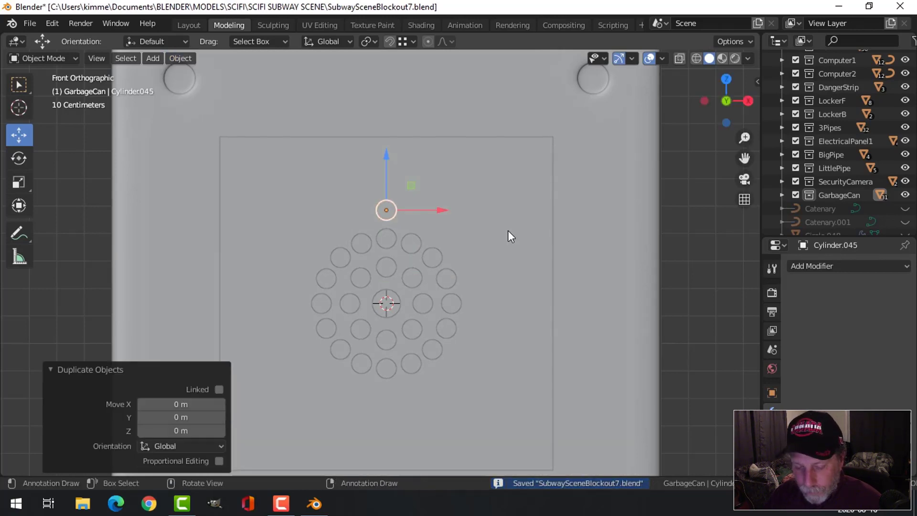
left_click(189, 61)
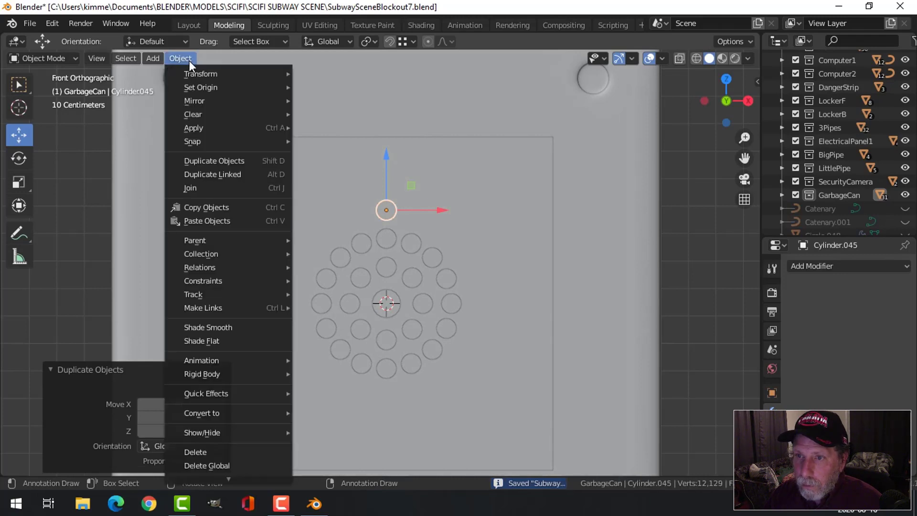
mouse_move(203, 84)
left_click(343, 111)
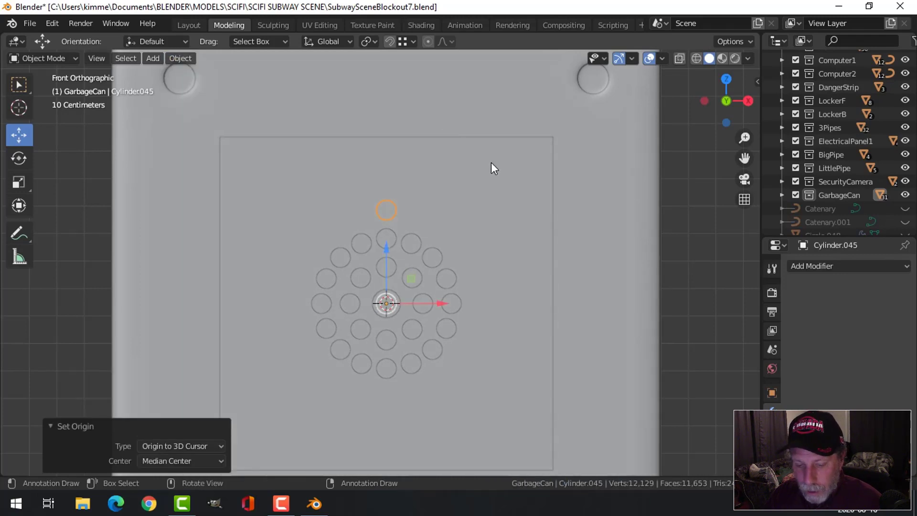
type("ry18")
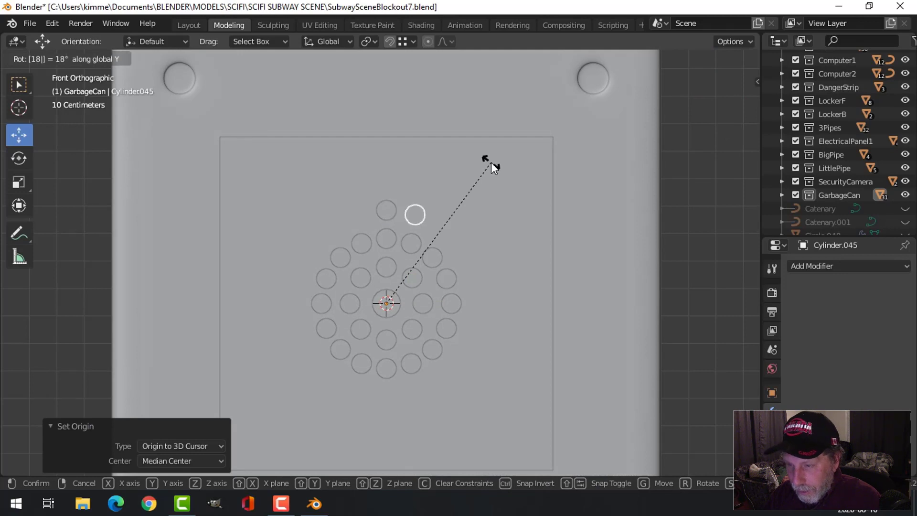
type("0")
key("Return")
- Set the origin of the original top cylinder to the 3D cursor at the pattern's centre
left_click(372, 211)
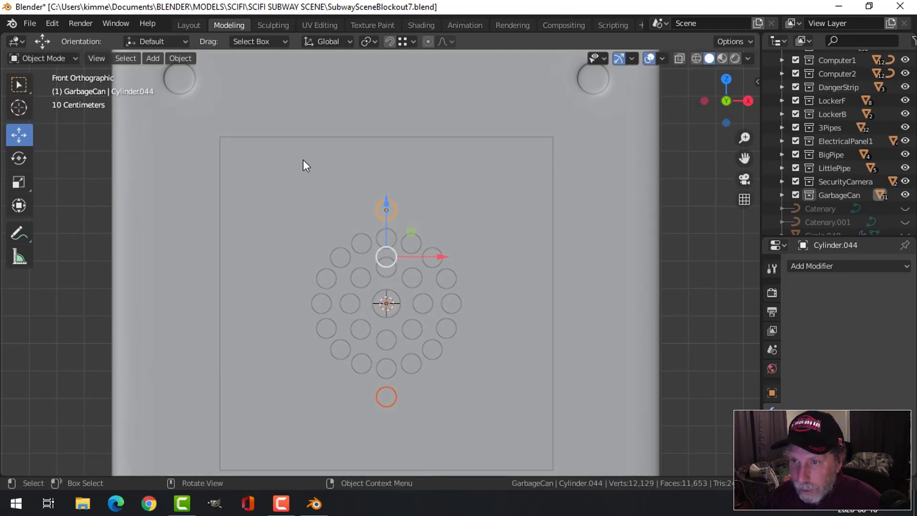
left_click(185, 58)
mouse_move(257, 87)
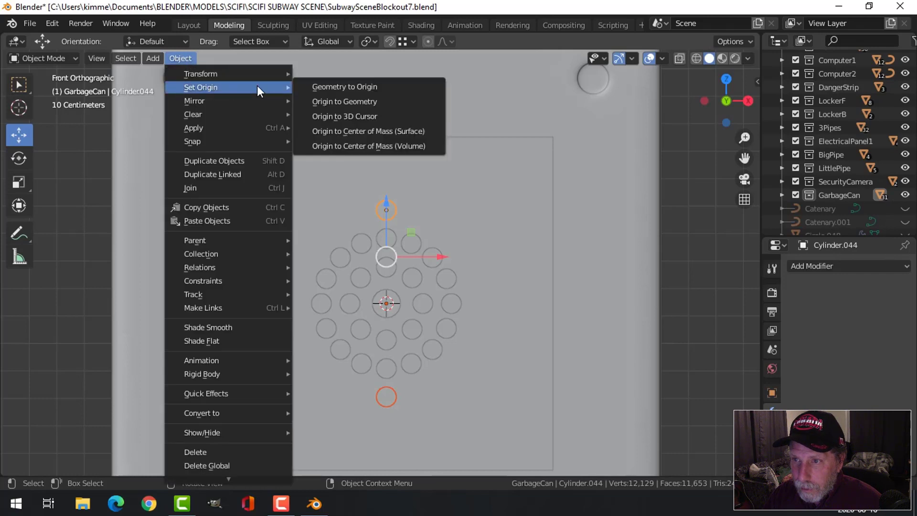
left_click(340, 117)
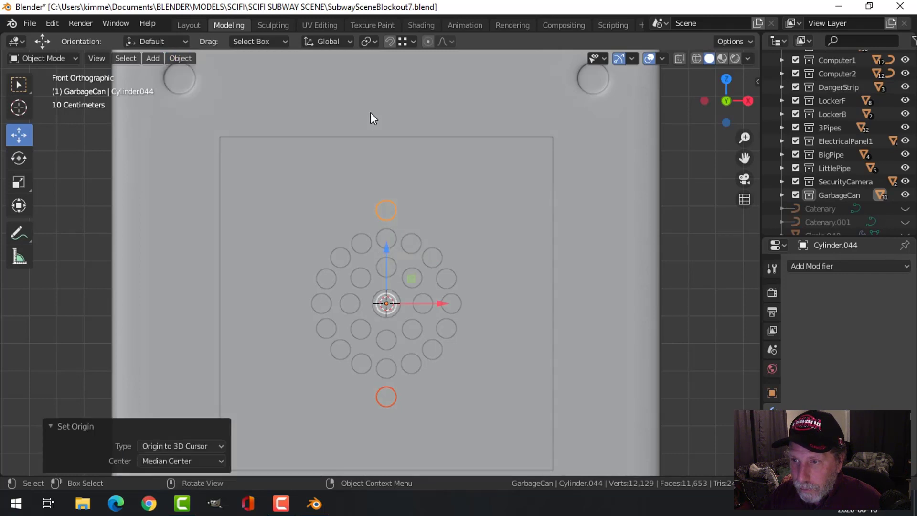
- Duplicate the outermost top and bottom cylinders in place and rotate the copies 90° about the Y axis
key("shift+d")
right_click(477, 161)
type("r")
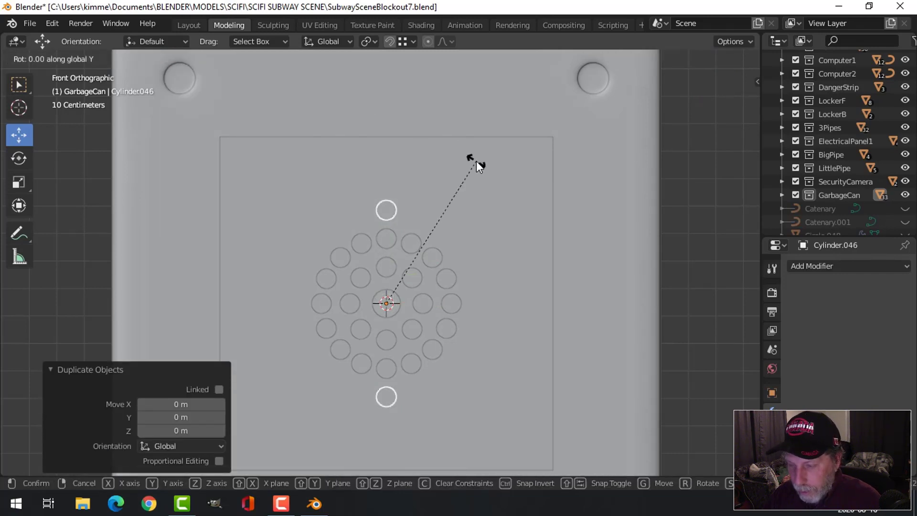
type("90")
key("Return")
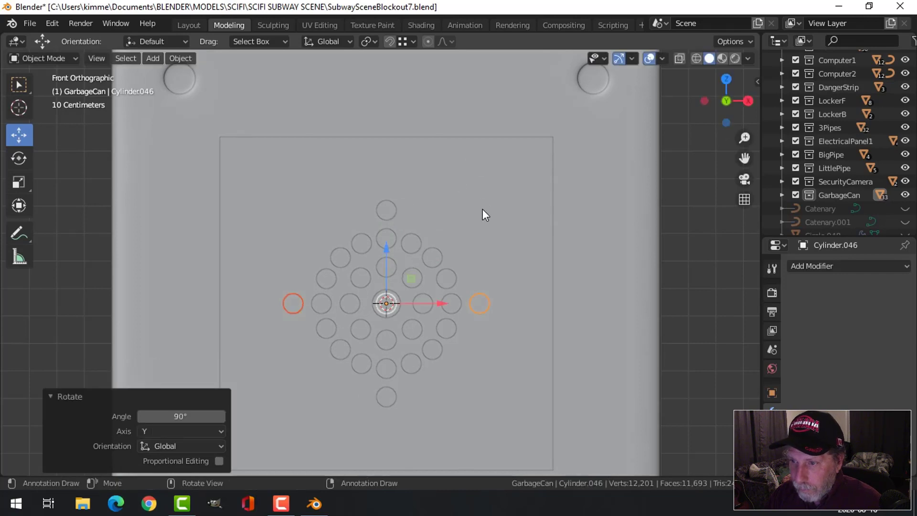
- Duplicate the four outermost cylinders in place and rotate the copies 45° about the Y axis
left_click(387, 212, "shift")
left_click(386, 398, "shift")
key("shift+d")
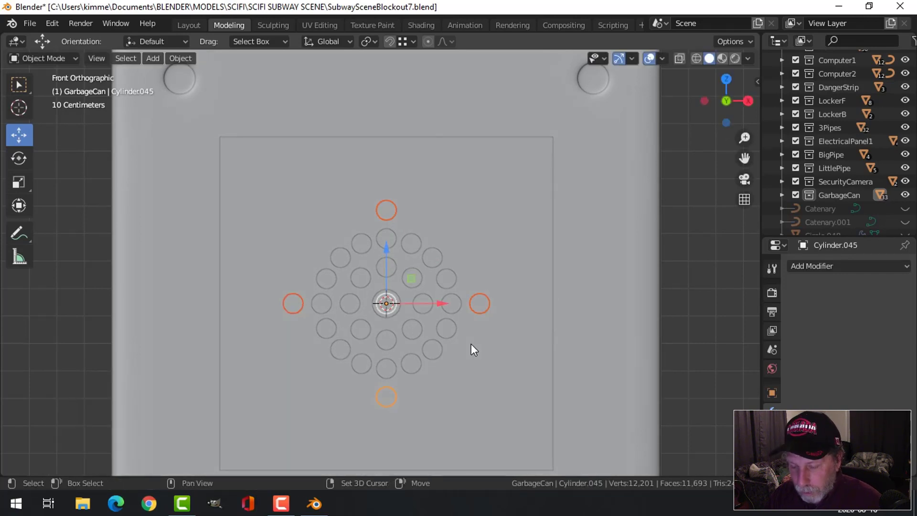
right_click(471, 345)
type("r")
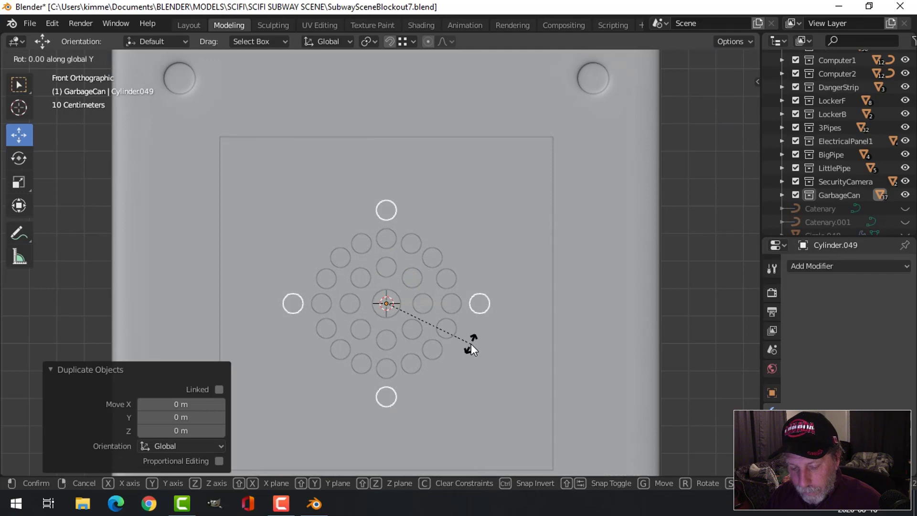
type("45")
key("Return")
- Duplicate all eight outer-ring cylinders in place, rotate the copies 22.5° about the Y axis, and clear the selection
left_click(386, 212, "shift")
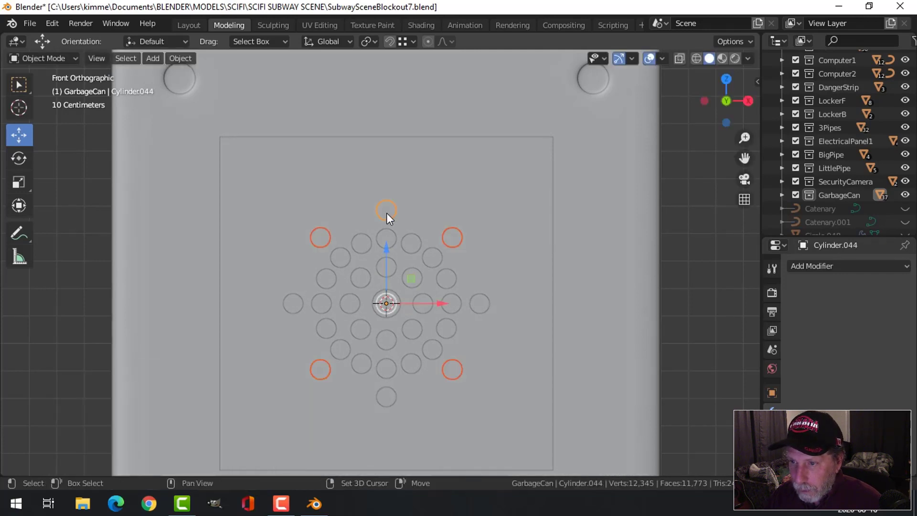
left_click(385, 398, "shift")
left_click(479, 305, "shift")
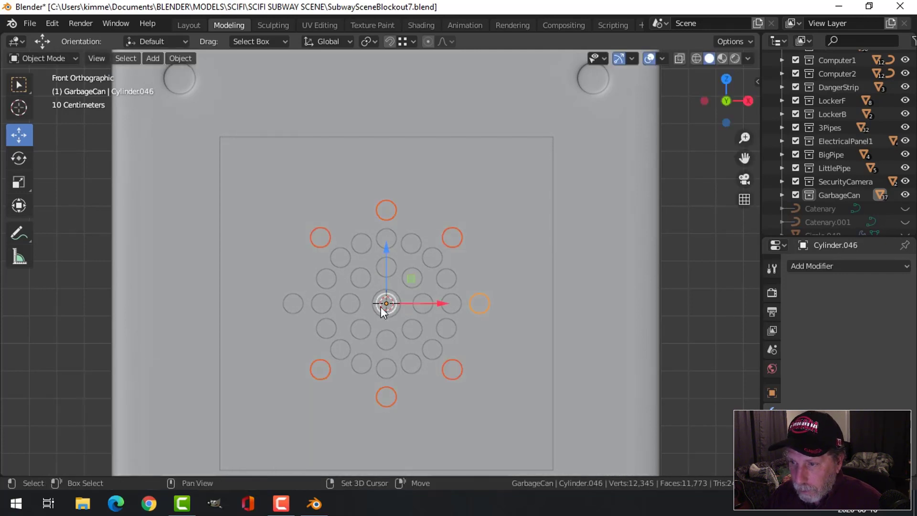
left_click(286, 298, "shift")
key("shift+d")
type("ry")
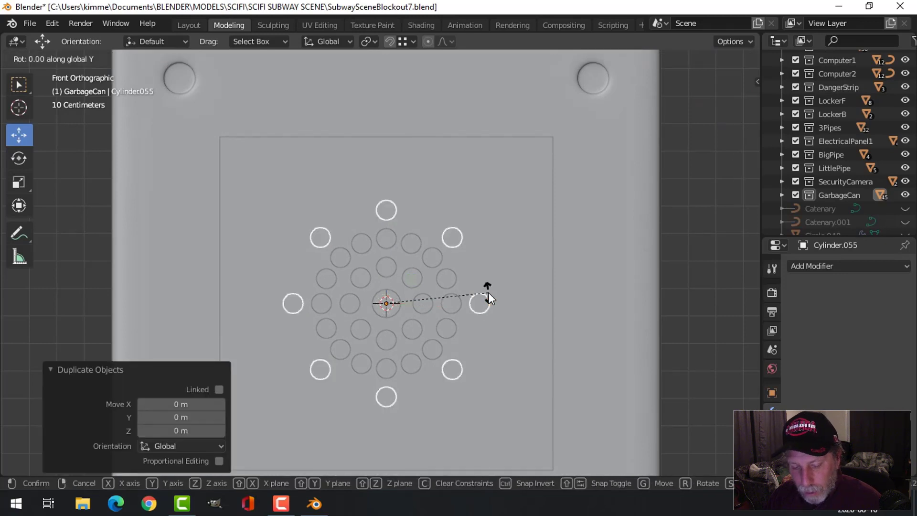
type("22.")
type("5")
key("Return")
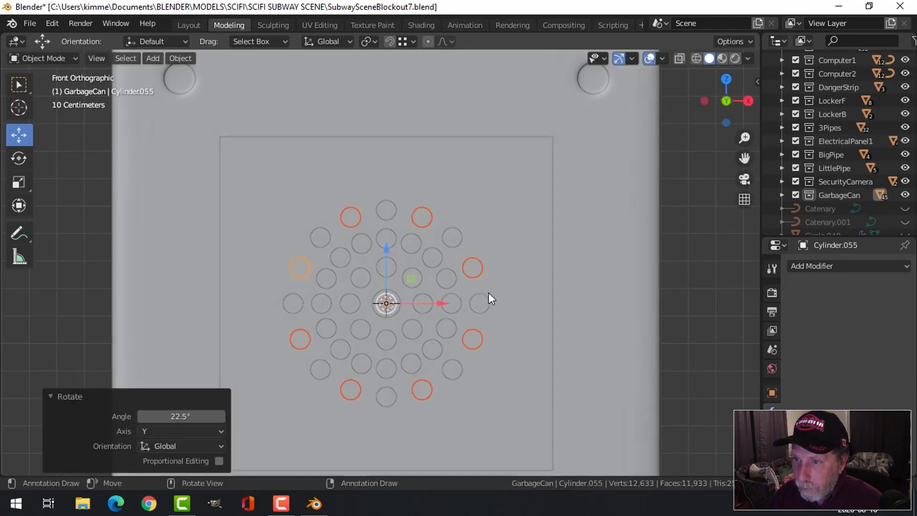
key("alt+a")
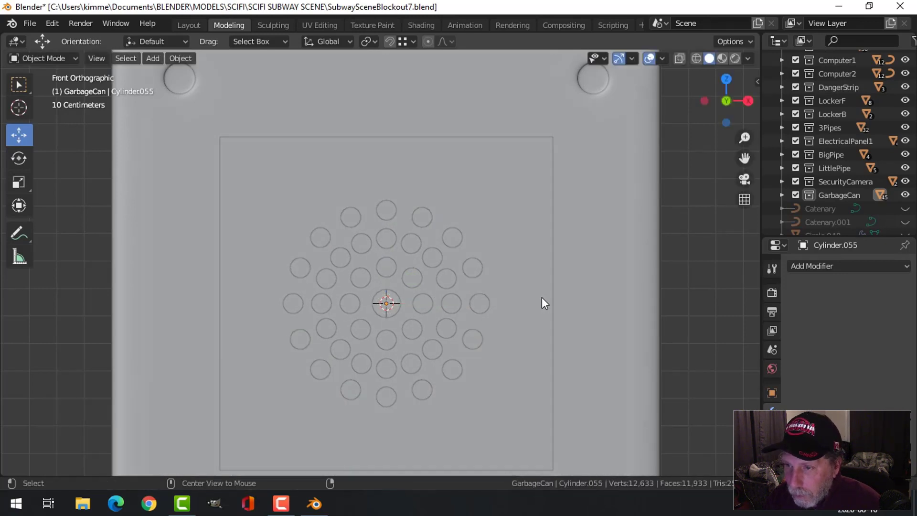
- Examine the rings of cylinders on the panel from the front and at an angle
scroll(536, 294, "down", 1)
scroll(534, 294, "down", 2)
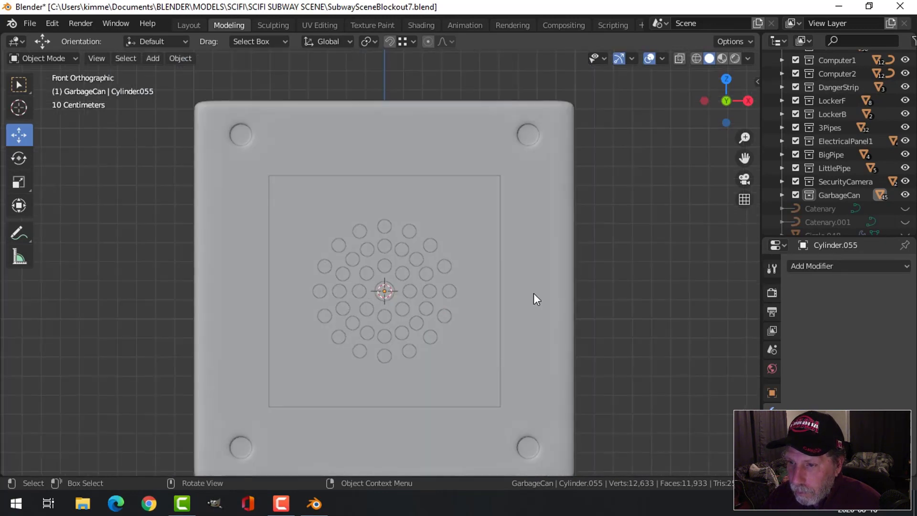
scroll(534, 294, "up", 3)
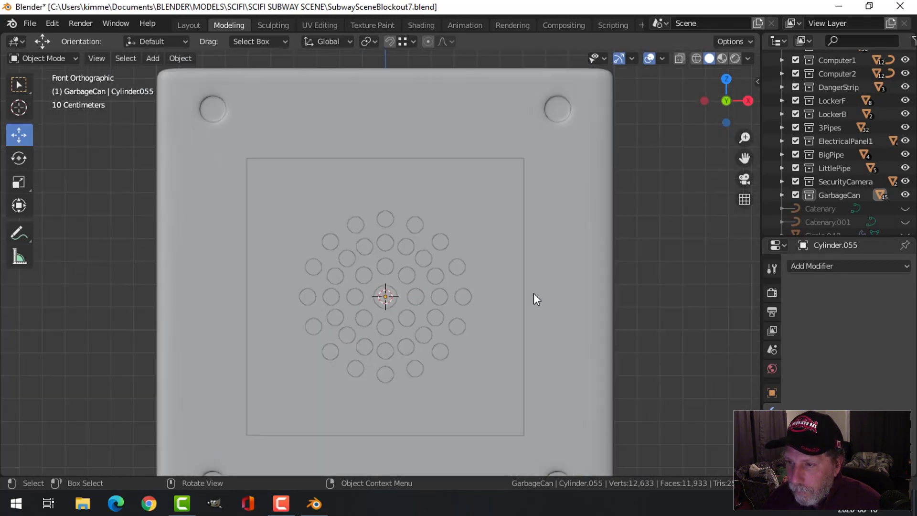
scroll(533, 293, "down", 2)
middle_click_drag(526, 293, 445, 323)
scroll(435, 308, "up", 3)
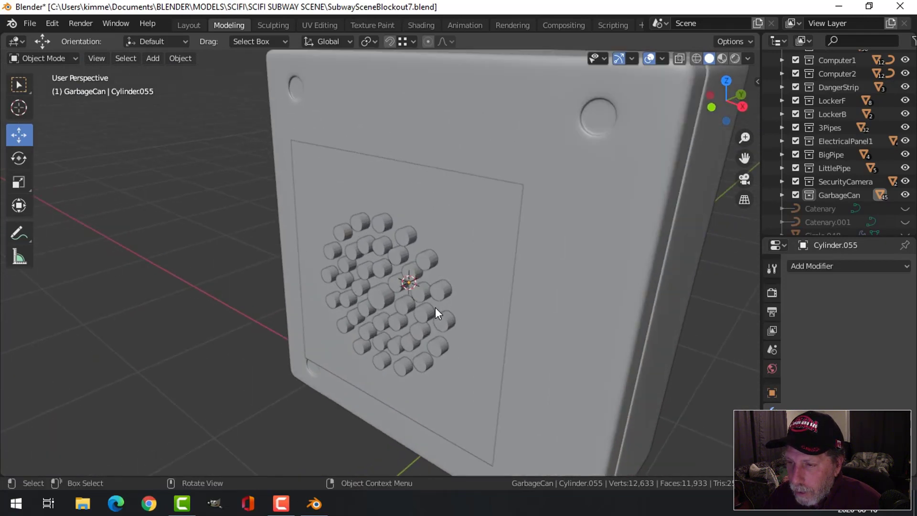
left_click(468, 234)
left_click(433, 261)
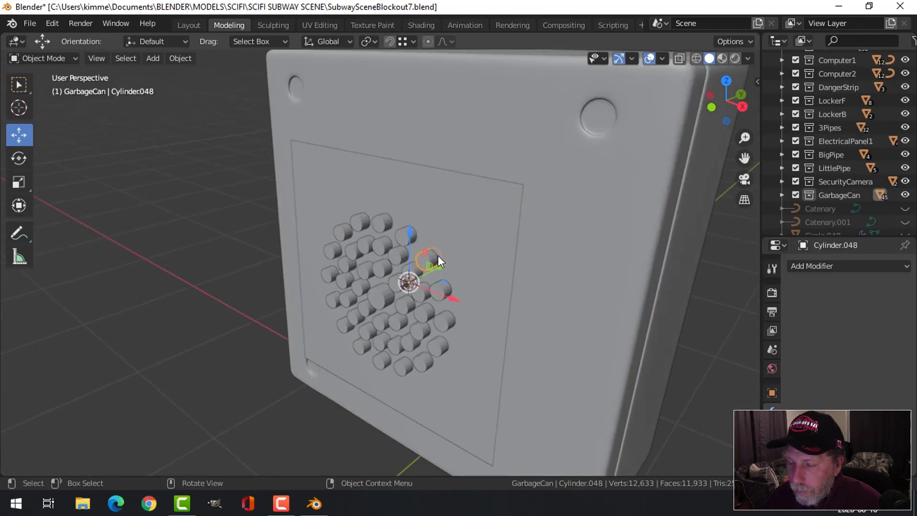
key("alt+a")
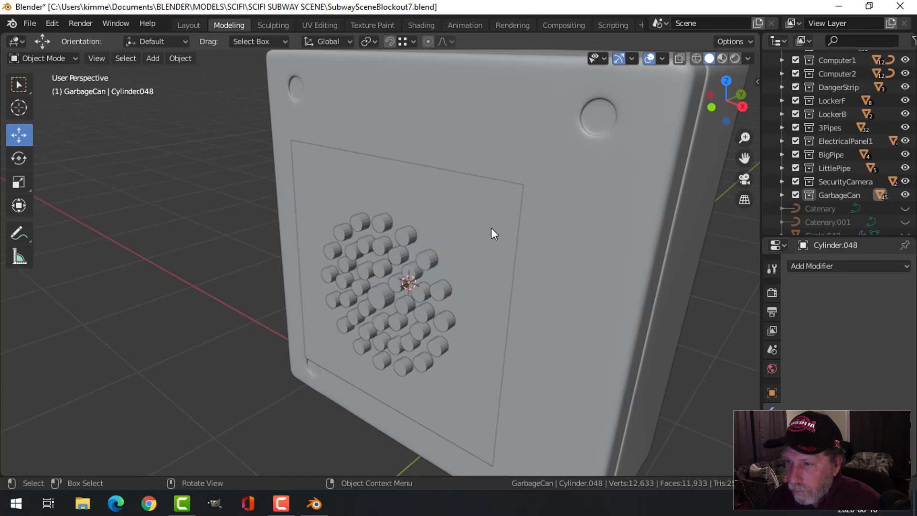
- Hide the square panel plane and the garbage can body, and join all the cylinders into one object
left_click(491, 233)
key("h")
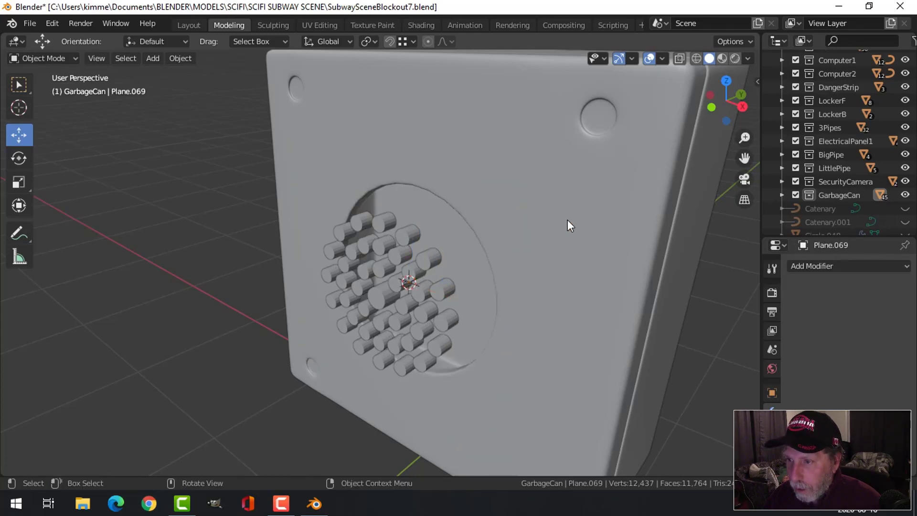
left_click(567, 220)
key("h")
key("a")
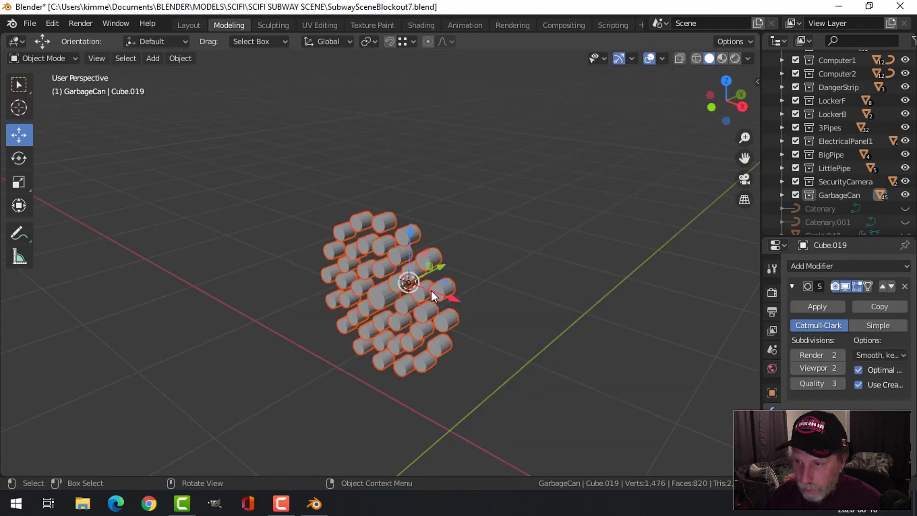
left_click(445, 288, "shift")
key("ctrl+j")
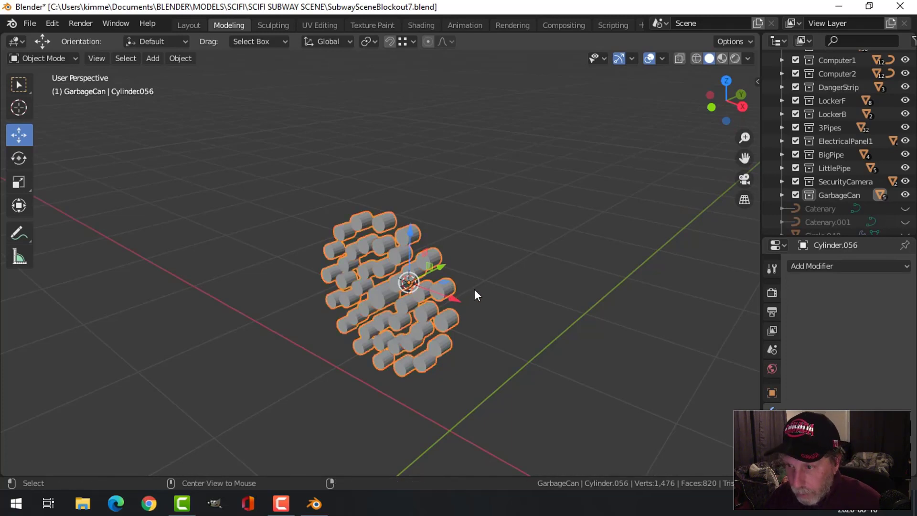
- Unhide all objects, hide only the garbage can body again, and select the square panel plane
key("alt+h")
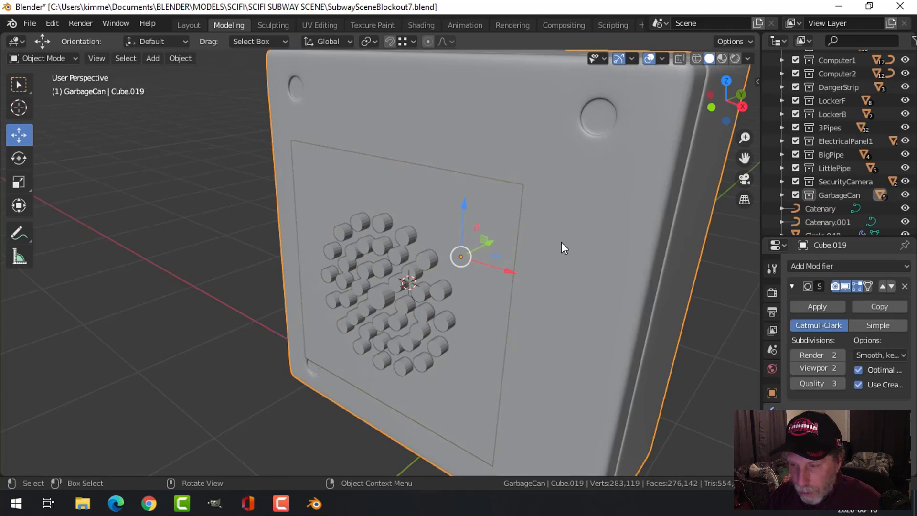
key("h")
left_click(482, 223)
middle_click_drag(487, 282, 547, 276)
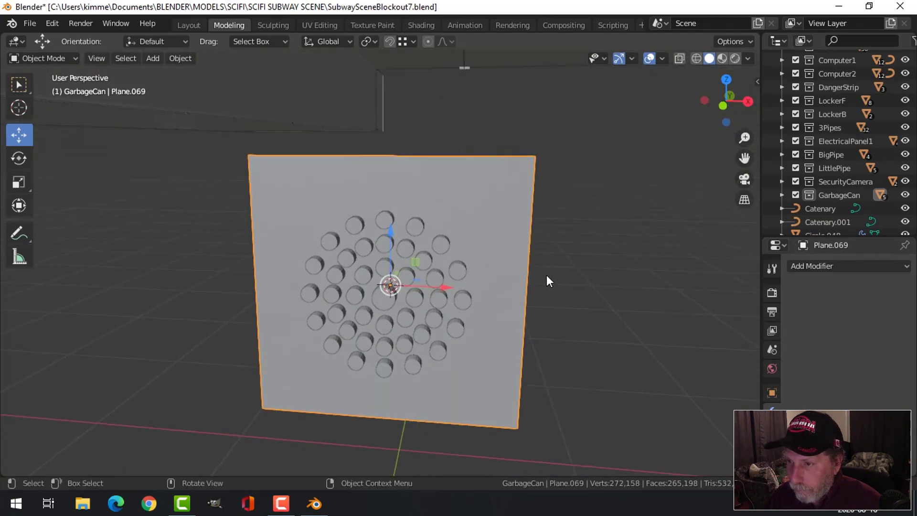
key("KP_1")
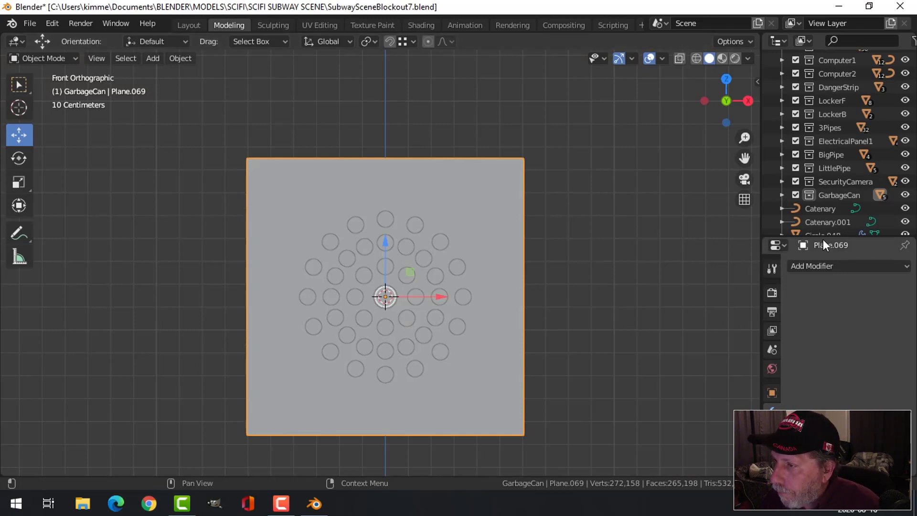
- Add a Boolean modifier set to Difference on the panel plane with the joined cylinders as cutter, and apply it
left_click_drag(822, 237, 822, 95)
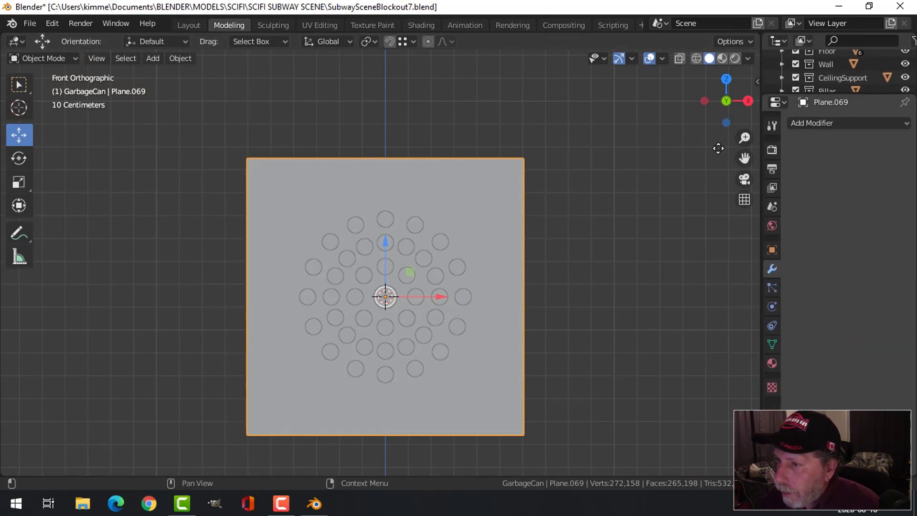
middle_click_drag(562, 224, 835, 225)
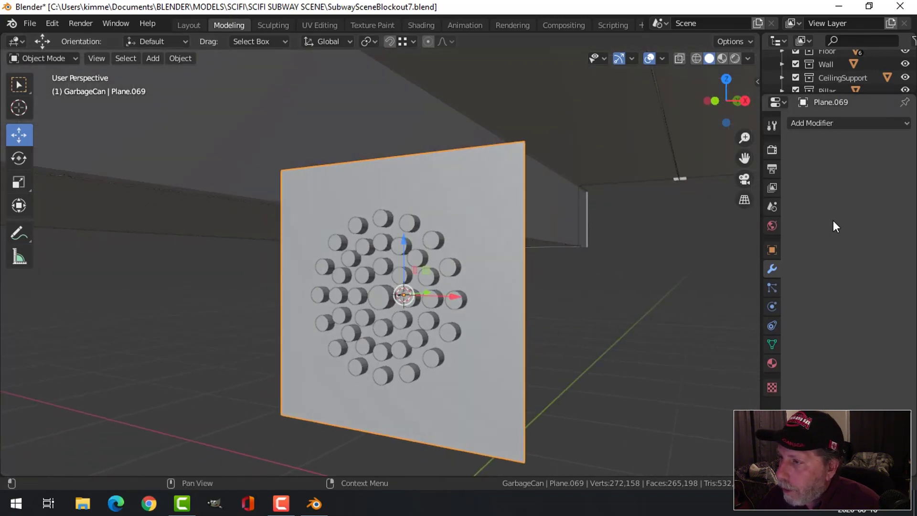
left_click(809, 123)
left_click(626, 182)
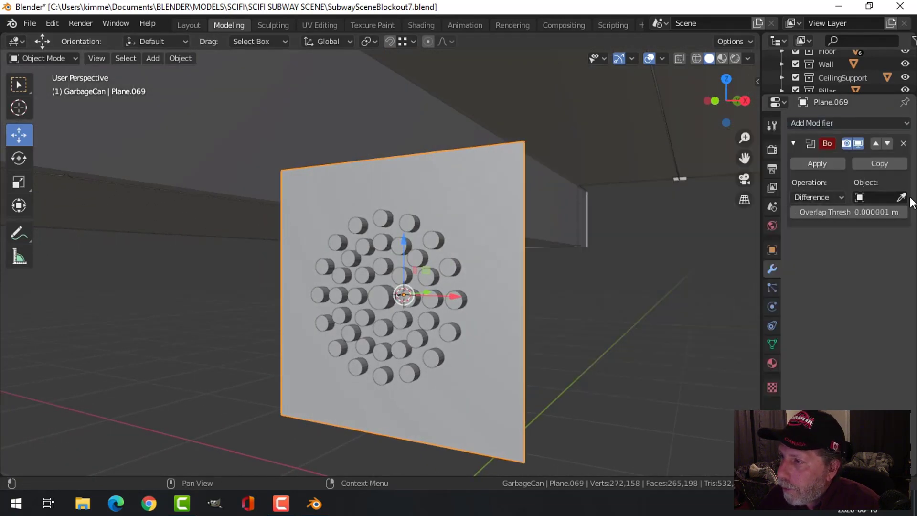
left_click(436, 236)
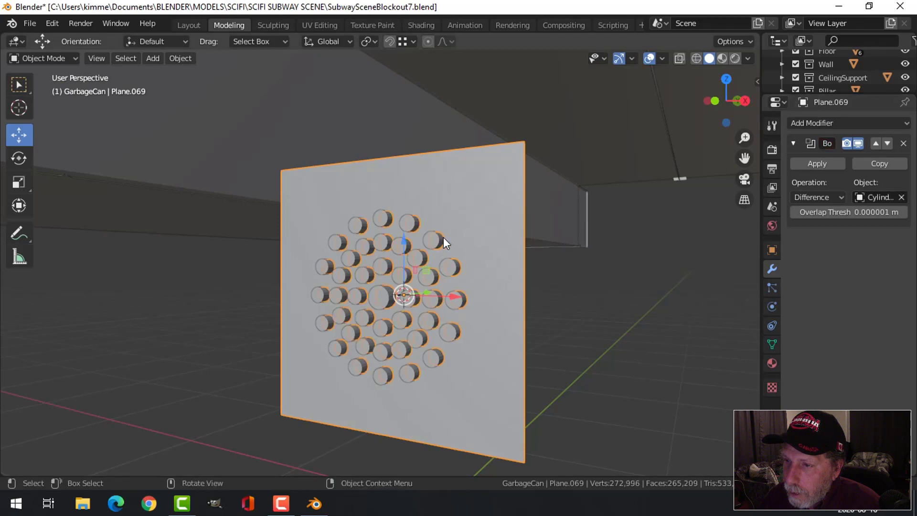
left_click(820, 163)
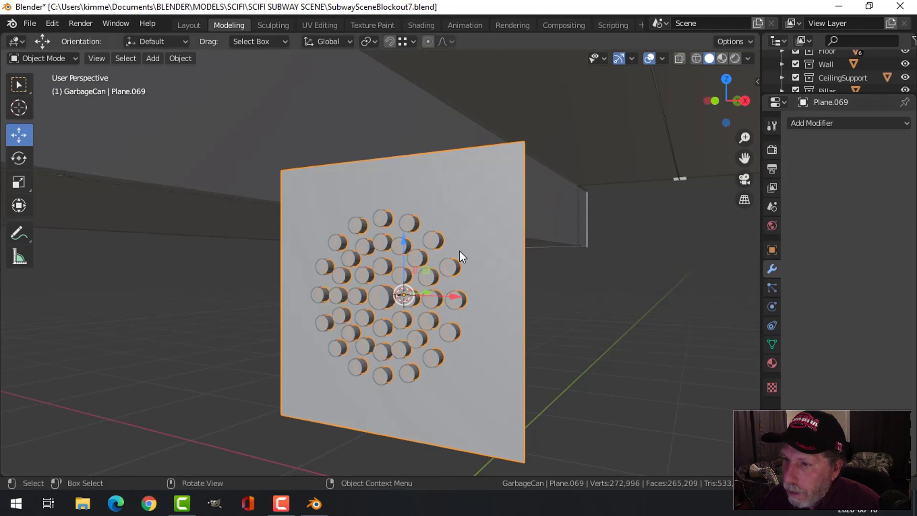
- Delete the joined cylinder cutter object
left_click(438, 241)
key("x")
left_click(438, 241)
- Extrude the whole perforated panel mesh about 0.0147 m along its normal to give it thickness, and return to Object Mode
middle_click_drag(460, 266, 472, 312)
scroll(498, 272, "up", 3)
left_click(460, 277)
key("Tab")
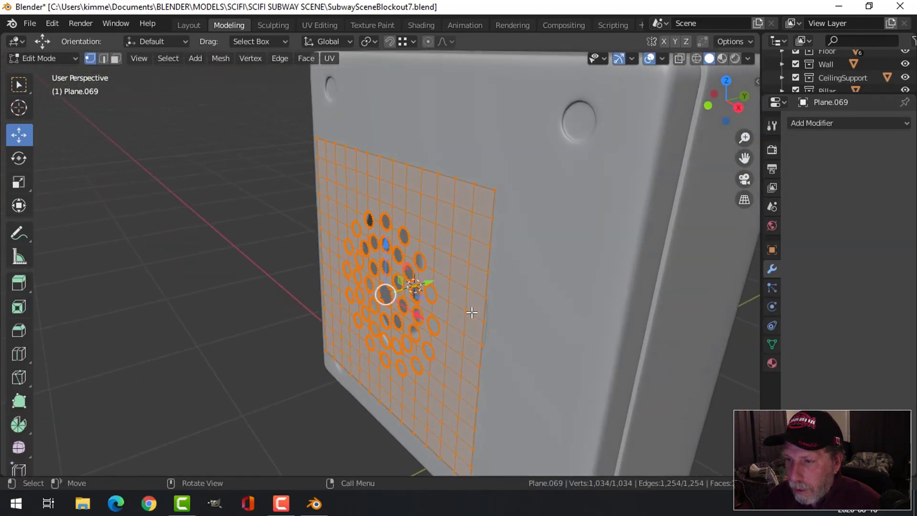
key("e")
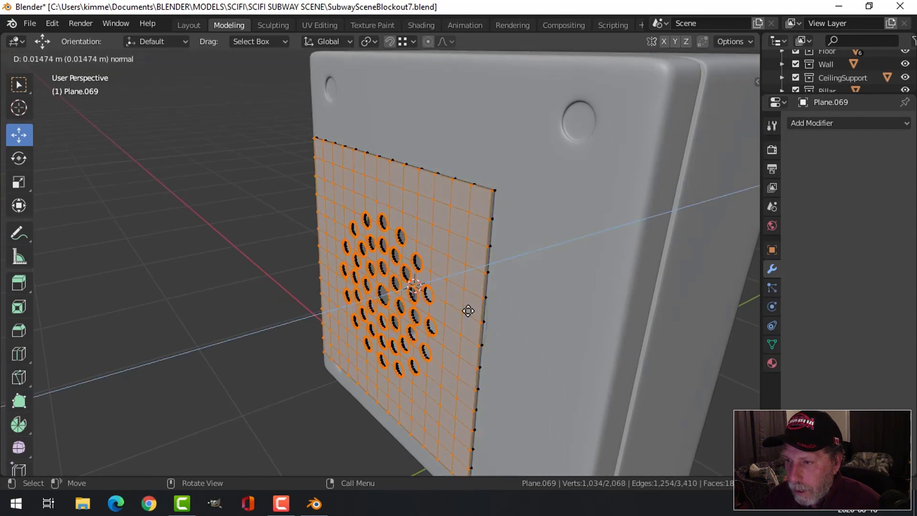
left_click(469, 312)
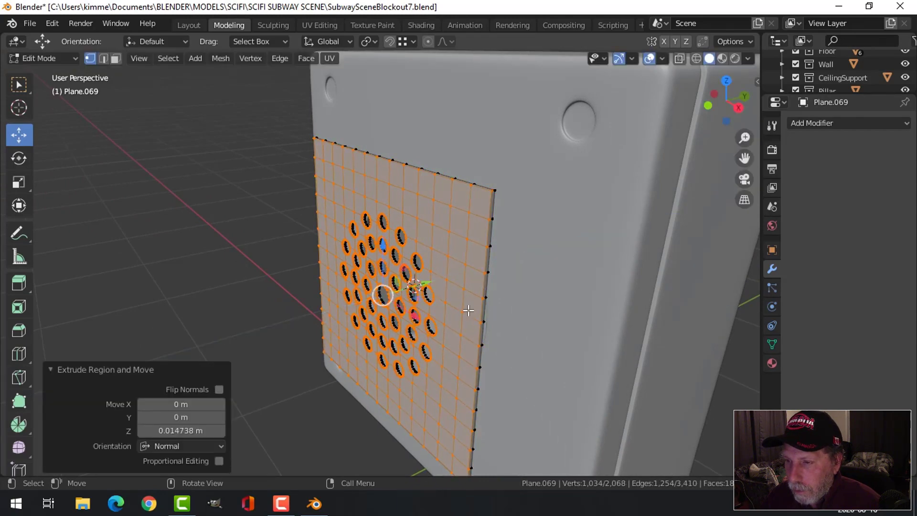
key("alt+a")
key("Tab")
- Move the perforated panel back along the Y axis so it sits inside the round recess of the box body
left_click_drag(457, 278, 494, 266)
key("alt+a")
middle_click_drag(461, 306, 480, 256)
scroll(492, 306, "down", 3)
scroll(440, 326, "up", 4)
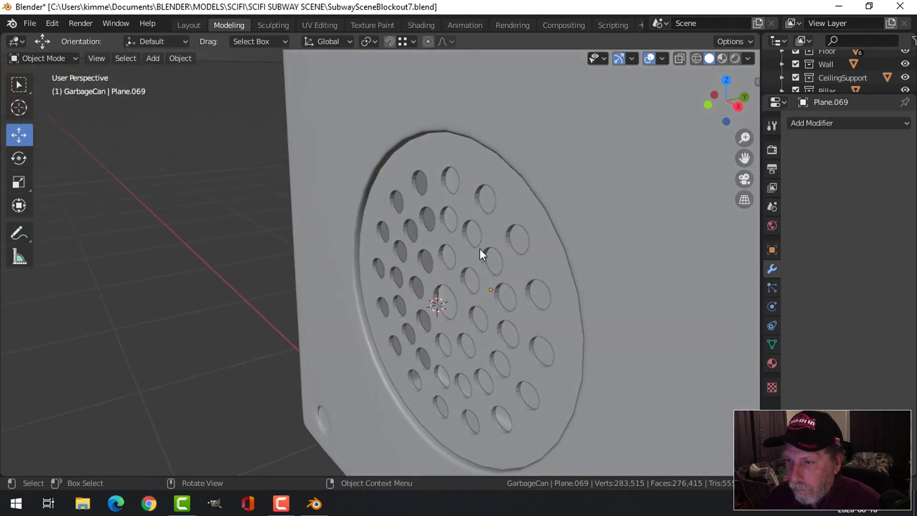
- Shade the perforated panel smooth with Auto Smooth enabled at 30°, and save the file
left_click(480, 249)
right_click(480, 248)
left_click(479, 248)
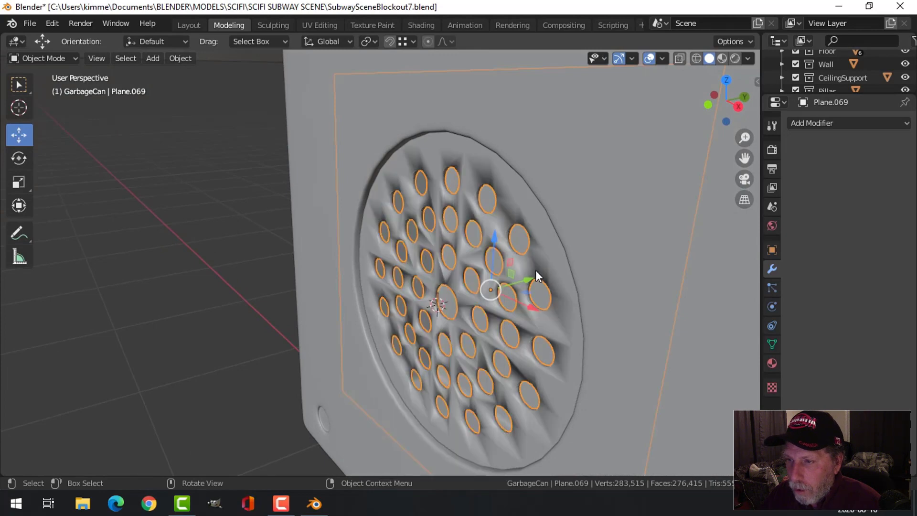
left_click(772, 344)
left_click(810, 371)
middle_click_drag(536, 337, 466, 342)
key("alt+a")
scroll(473, 332, "up", 3)
scroll(473, 331, "down", 5)
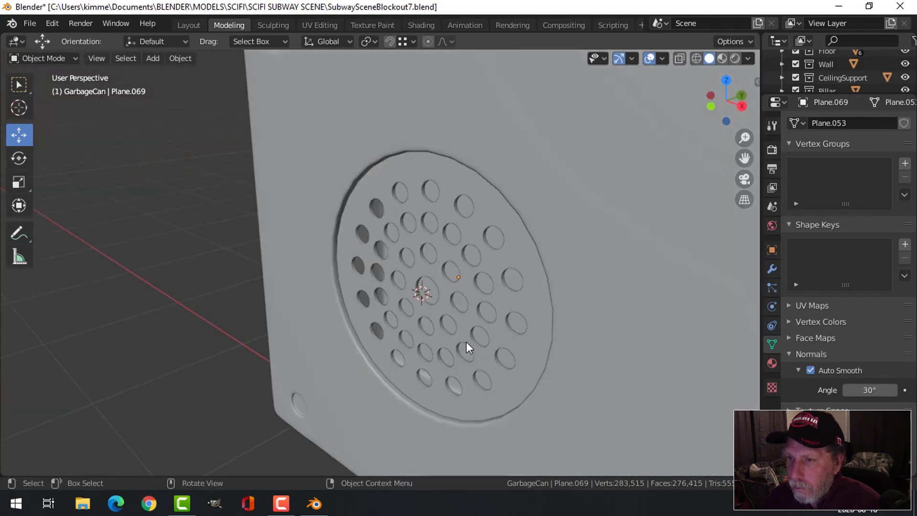
scroll(465, 339, "down", 3)
key("ctrl+s")
- Open the box body for edge editing and turn off its Subdivision Surface display in the viewport
scroll(466, 338, "up", 5)
scroll(465, 339, "up", 2)
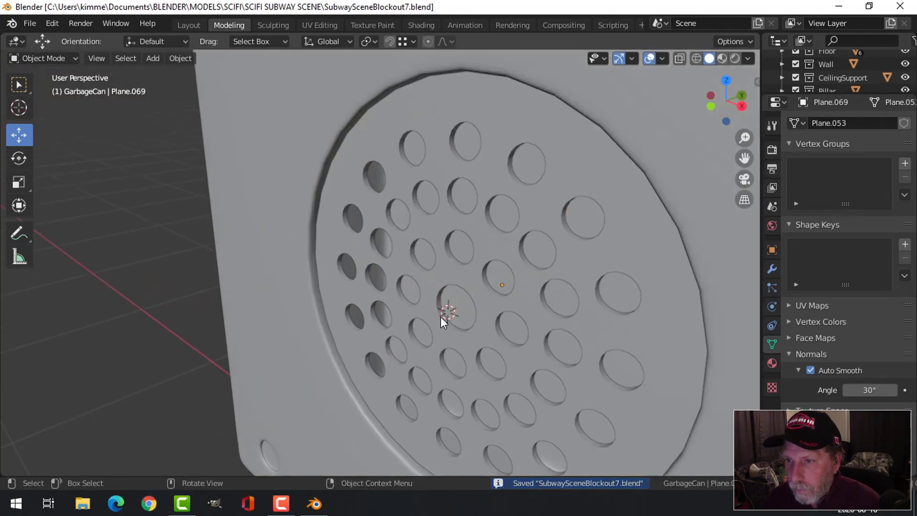
middle_click_drag(441, 306, 479, 285)
middle_click_drag(646, 203, 584, 219, "shift")
left_click(583, 220)
middle_click_drag(525, 296, 567, 298)
key("Tab")
mouse_move(471, 294)
middle_mouse_down()
mouse_move(523, 280)
mouse_move(498, 303)
mouse_move(465, 308)
middle_mouse_up()
key("2")
middle_click_drag(514, 284, 515, 291)
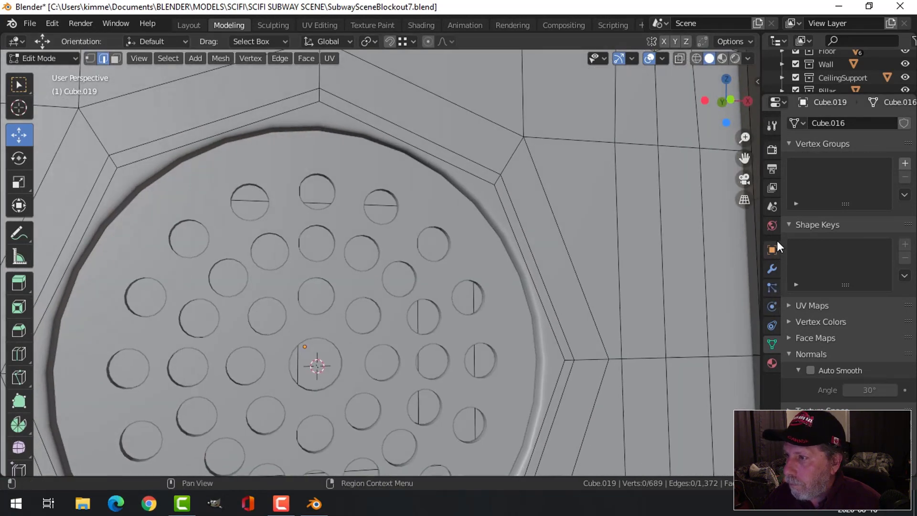
left_click(772, 269)
left_click(845, 144)
- Select the edge loop around the round recess and shift it about 0.005 m along the Y axis
middle_click_drag(468, 290, 454, 275)
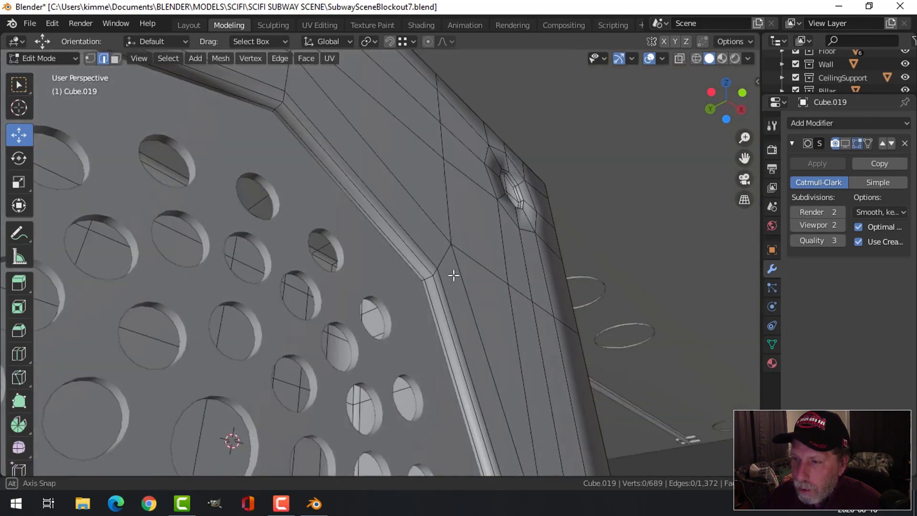
middle_click_drag(472, 318, 329, 455)
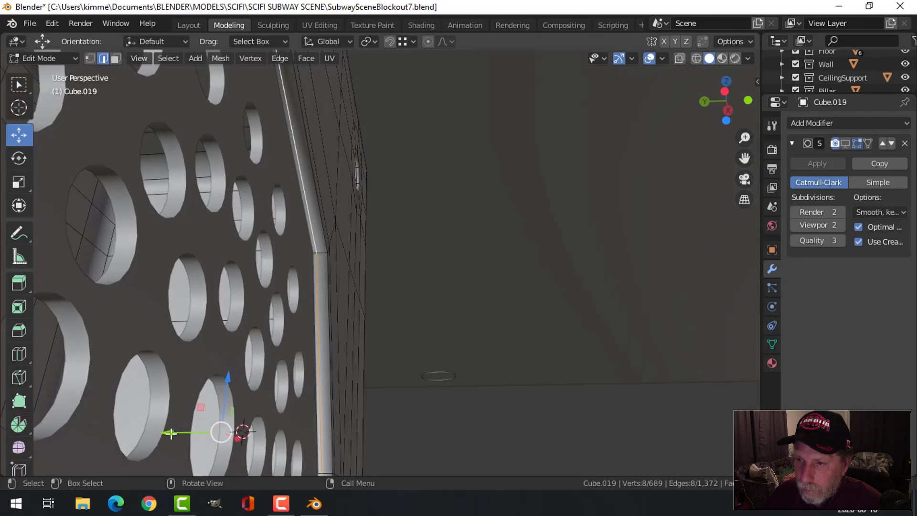
left_click_drag(171, 433, 173, 434)
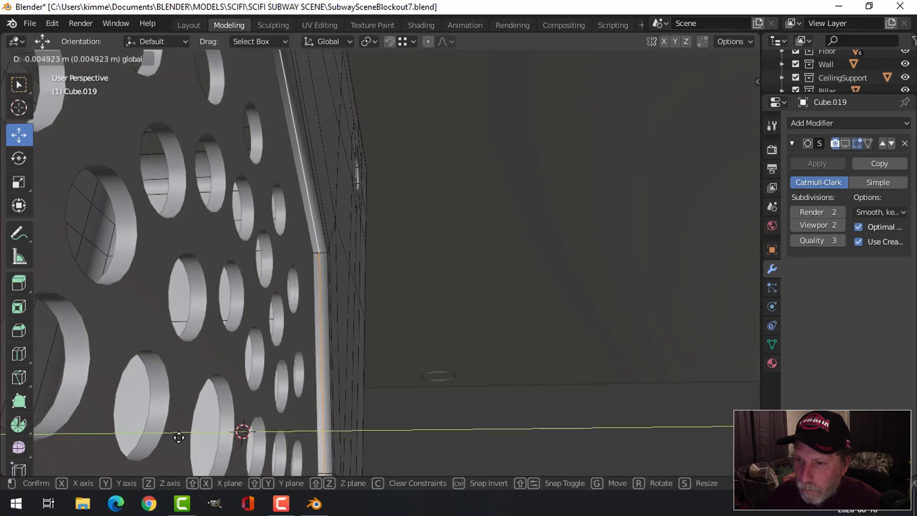
left_click_drag(179, 438, 181, 439)
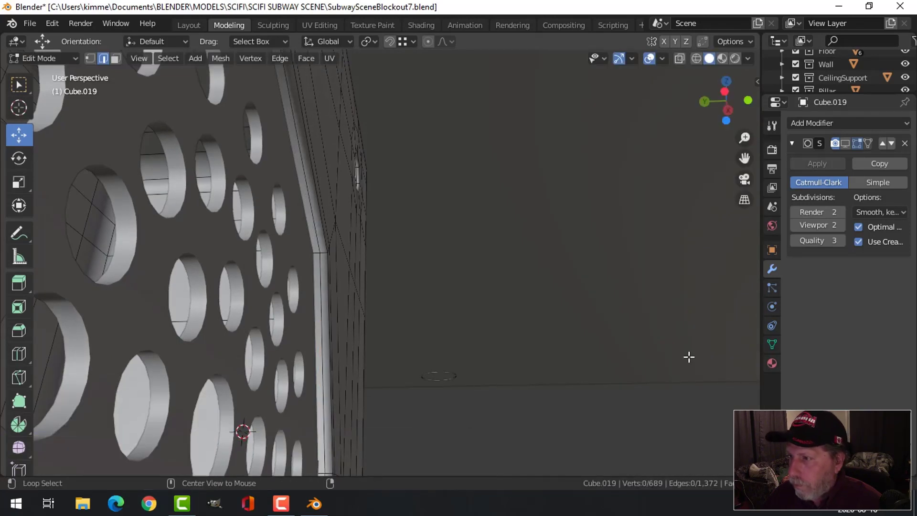
- Turn the body's Subdivision Surface viewport display back on and return to Object Mode
left_click(846, 144)
scroll(540, 291, "down", 4)
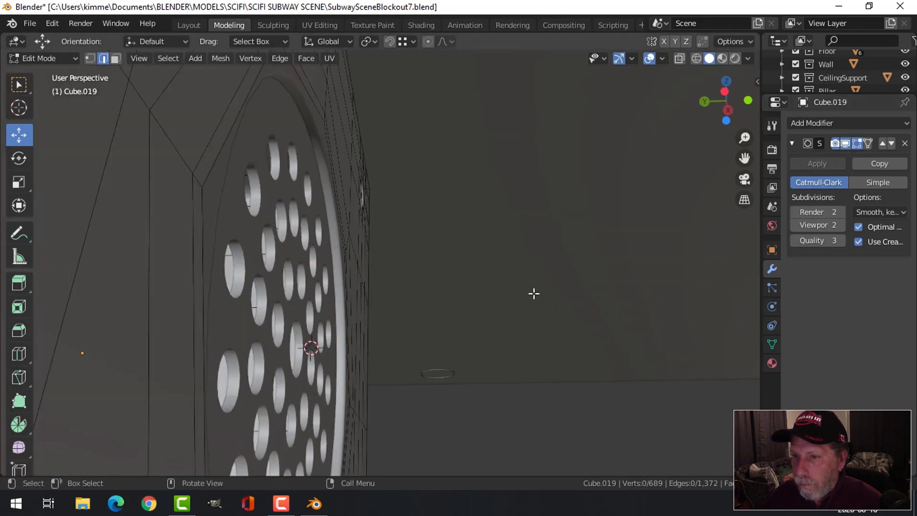
middle_click_drag(533, 293, 409, 330)
key("Tab")
- Enable Cavity in the viewport shading options
scroll(612, 302, "down", 4)
middle_click_drag(602, 303, 496, 263)
scroll(495, 314, "down", 2)
middle_click_drag(520, 346, 580, 417)
middle_click_drag(550, 364, 554, 9)
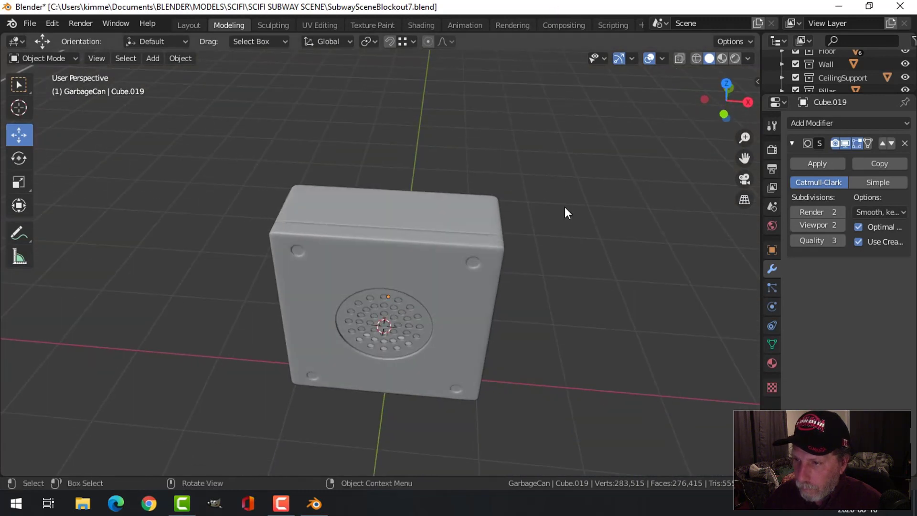
middle_click_drag(565, 211, 637, 124)
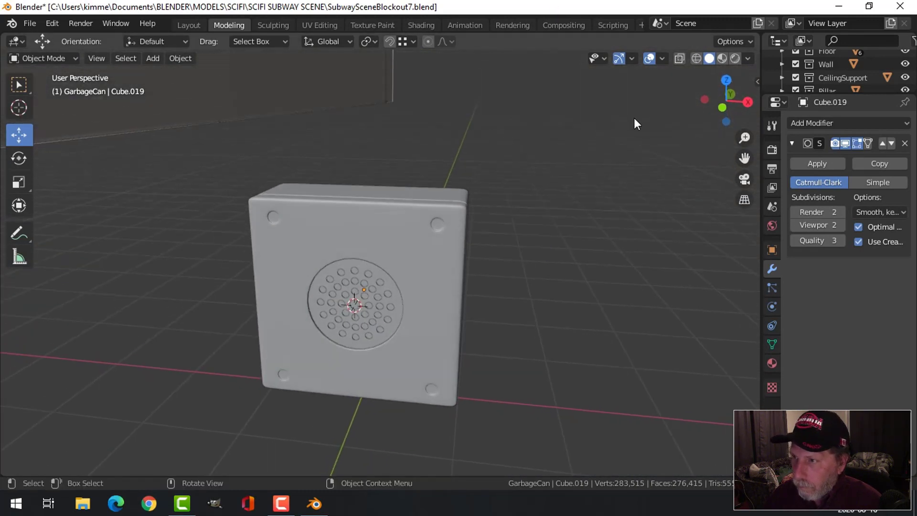
left_click(750, 58)
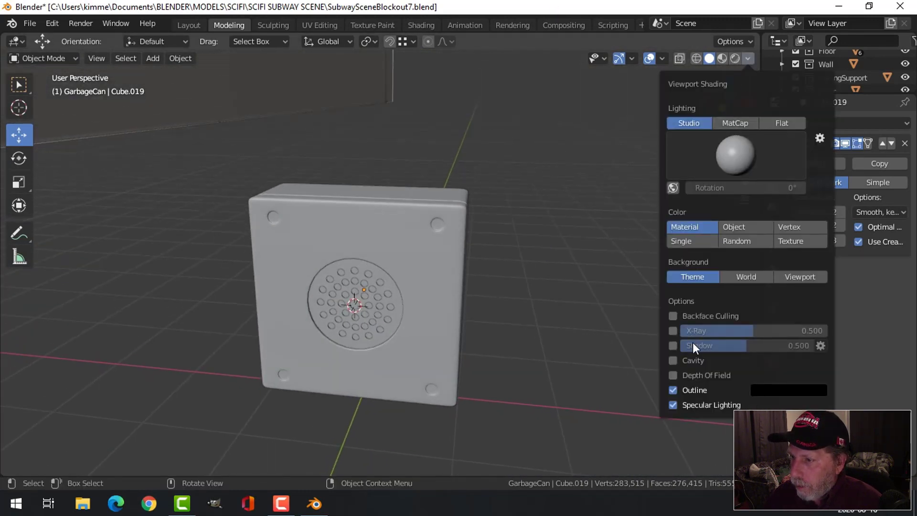
left_click(672, 360)
- Select the perforated panel and the box body together and move them to a new collection named Speaker
mouse_move(537, 259)
middle_mouse_down()
mouse_move(473, 252)
mouse_move(506, 280)
mouse_move(483, 236)
mouse_move(488, 228)
middle_mouse_up()
key("Home")
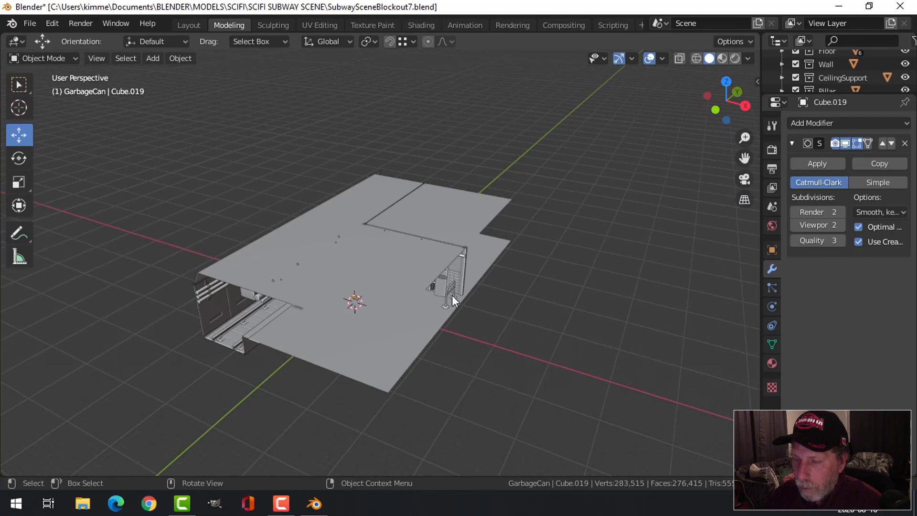
middle_click_drag(452, 295, 465, 263)
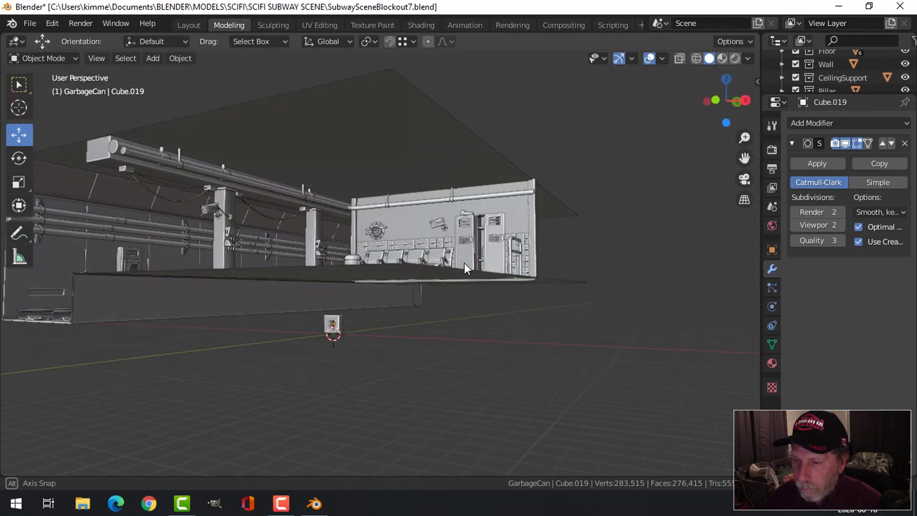
scroll(372, 346, "up", 2)
middle_click_drag(396, 335, 371, 289, "shift")
scroll(371, 289, "up", 4)
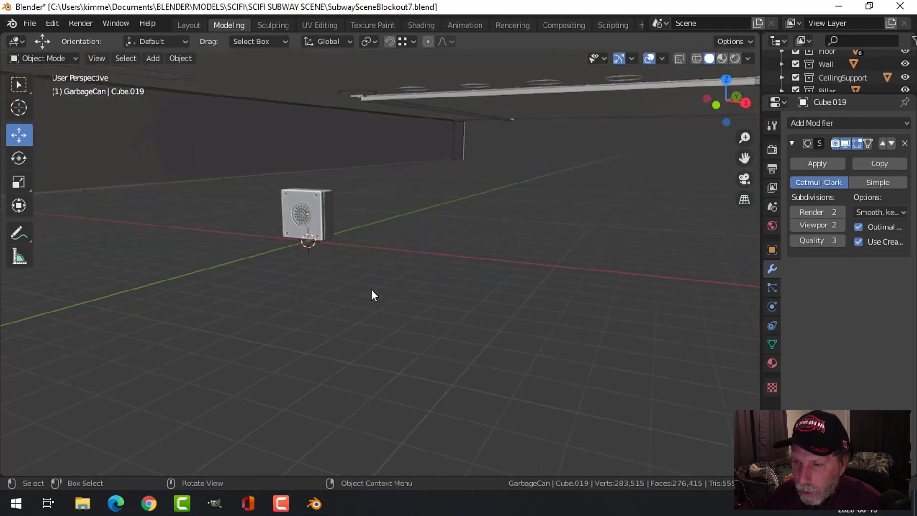
left_click(302, 217)
scroll(316, 232, "up", 2)
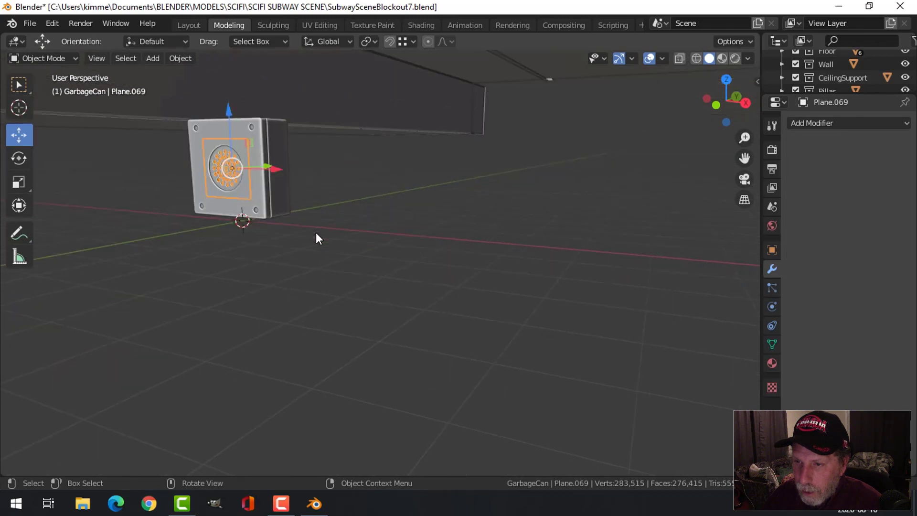
left_click(258, 142)
right_click(257, 141)
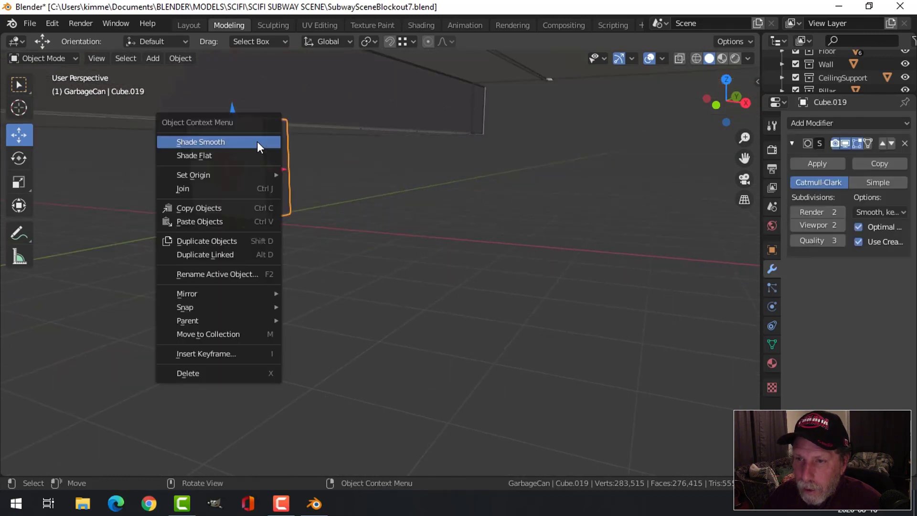
left_click(240, 334)
left_click(200, 471)
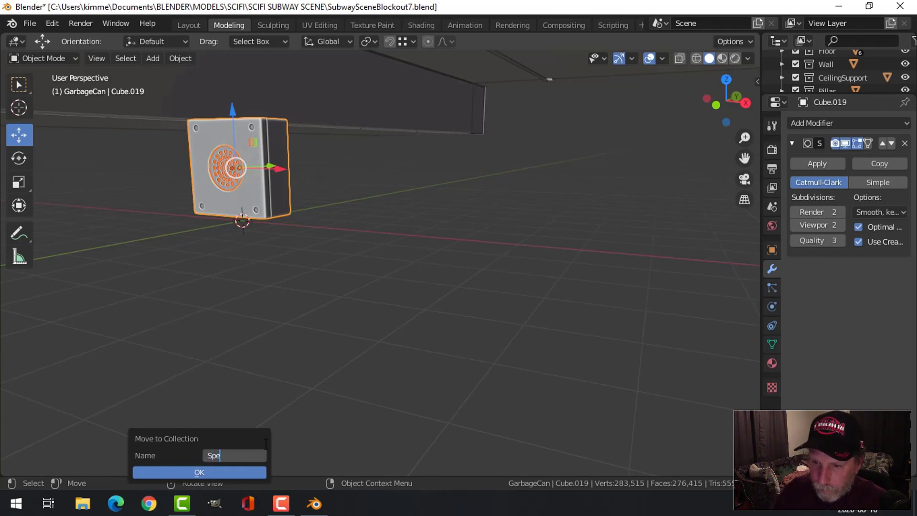
left_click(188, 471)
- Raise the speaker about 6.93 m on Z above the platform floor and shift it about -1.92 m on Y
key("KP_Divide")
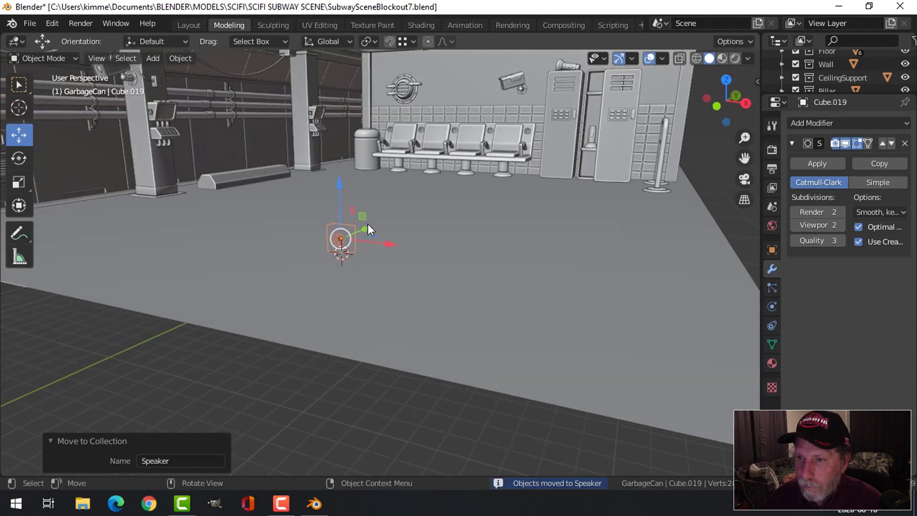
left_click_drag(337, 185, 364, 88)
key("KP_Decimal")
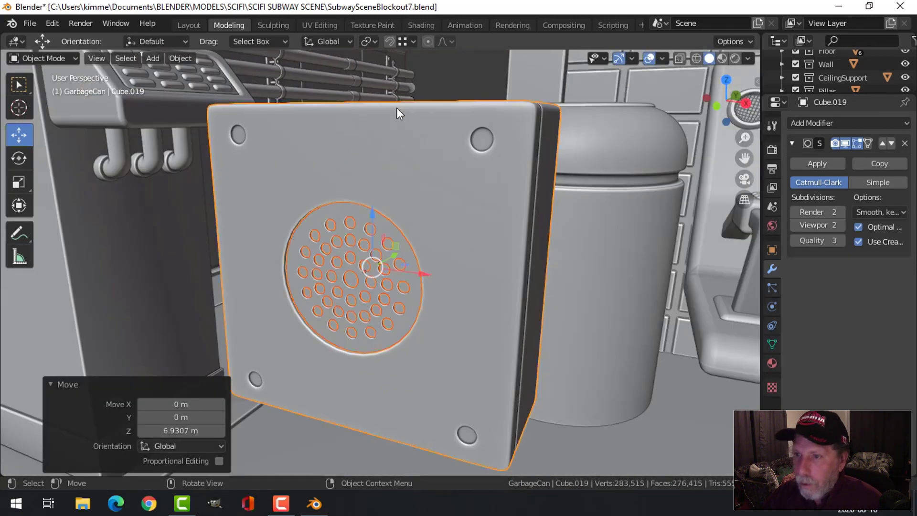
middle_click_drag(465, 212, 411, 246)
left_click_drag(422, 250, 369, 236)
middle_click_drag(382, 241, 469, 285)
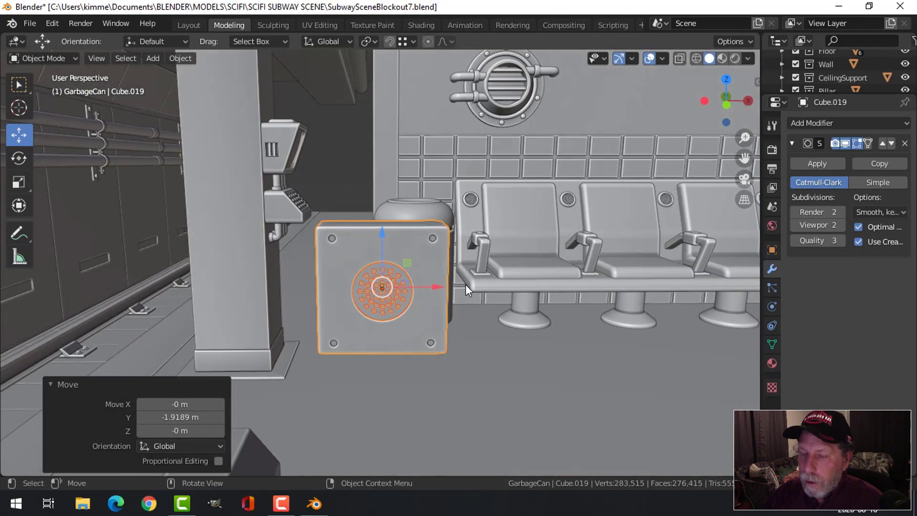
- Move the speaker over to the pillar, then about 0.76 m on Y and 1.62 m up against its upper part in right view
scroll(421, 297, "down", 2)
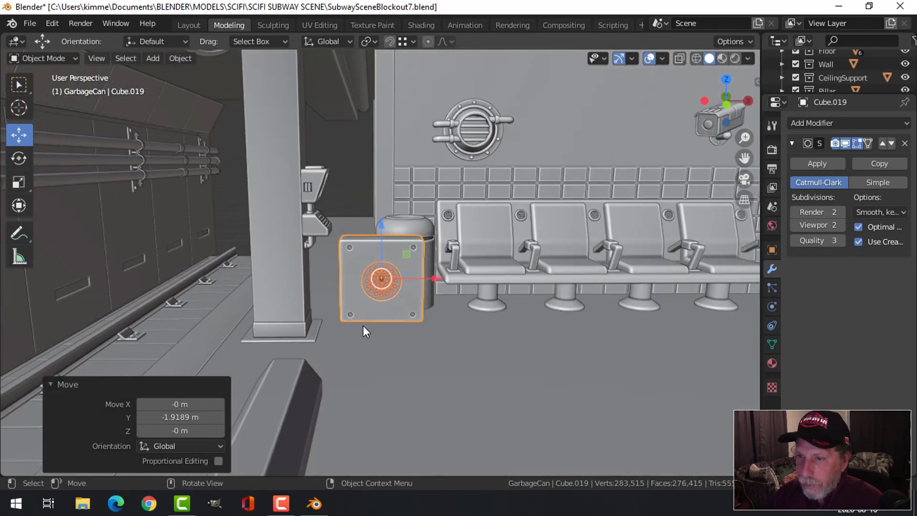
middle_click_drag(363, 326, 452, 315, "shift")
key("g")
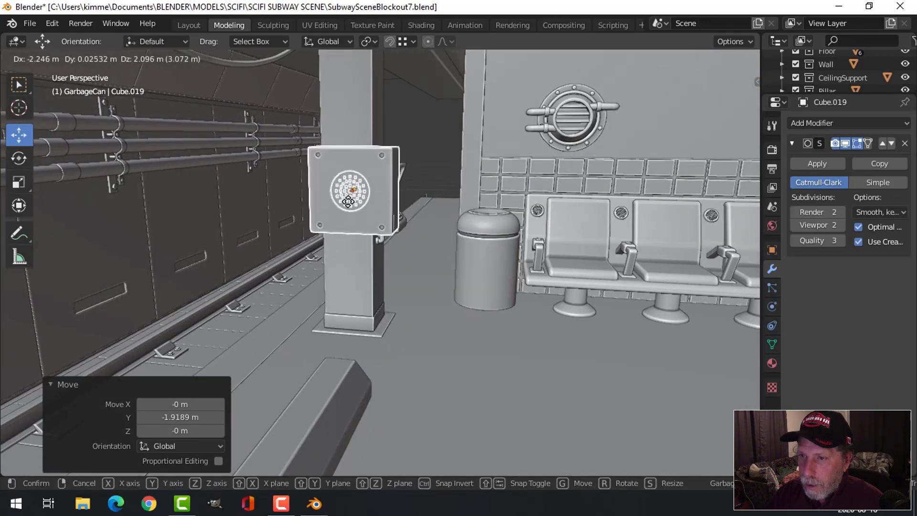
left_click(349, 182)
key("KP_3")
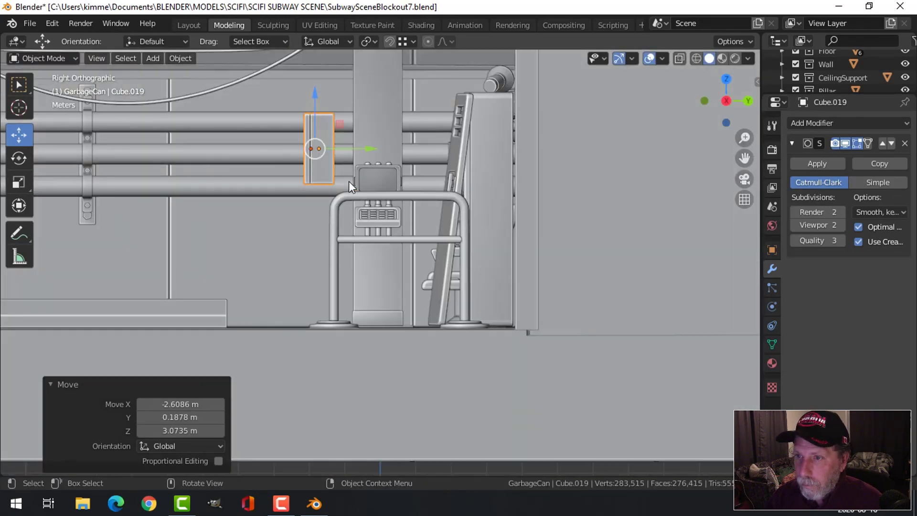
key("g")
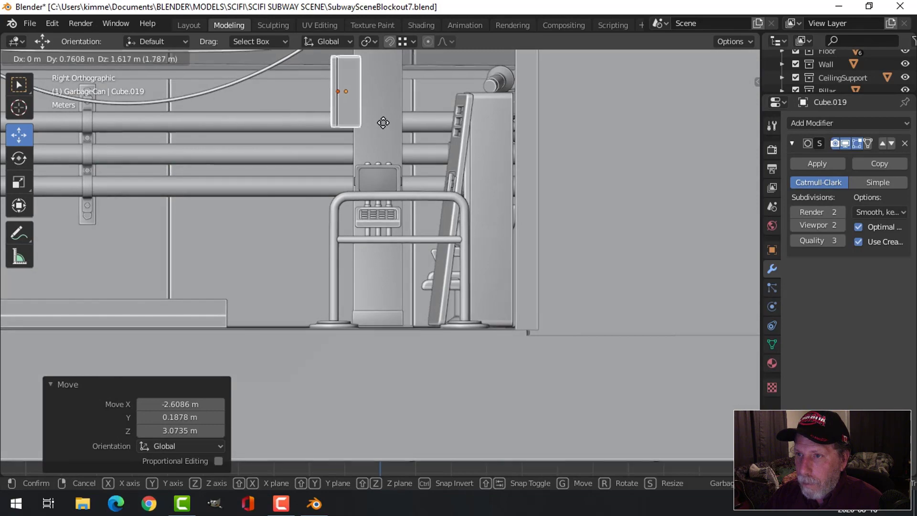
left_click(382, 123)
- Scale the speaker down uniformly to 0.534 of its size
middle_click_drag(379, 159, 474, 237)
key("KP_Decimal")
key("s")
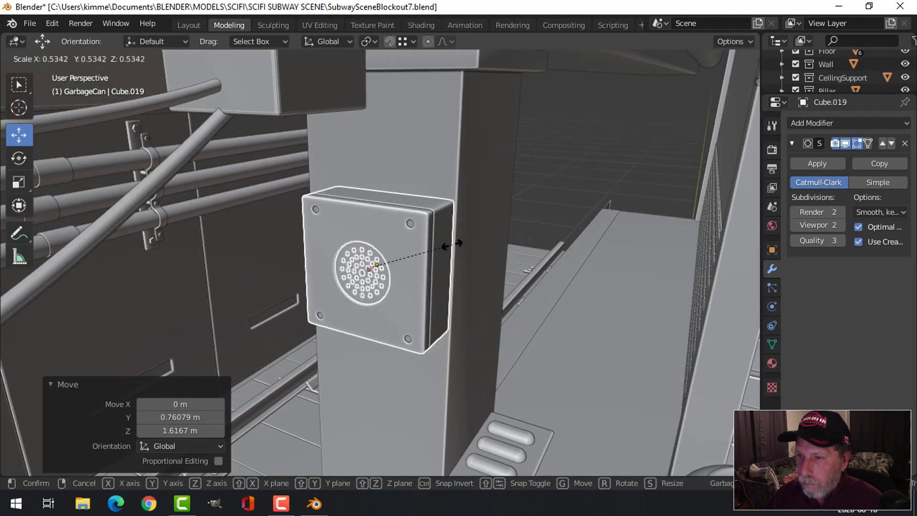
left_click(451, 244)
- Push the speaker about 0.042 m along Y against the pillar's face and centre it on the pillar along X
middle_click_drag(489, 254, 388, 263)
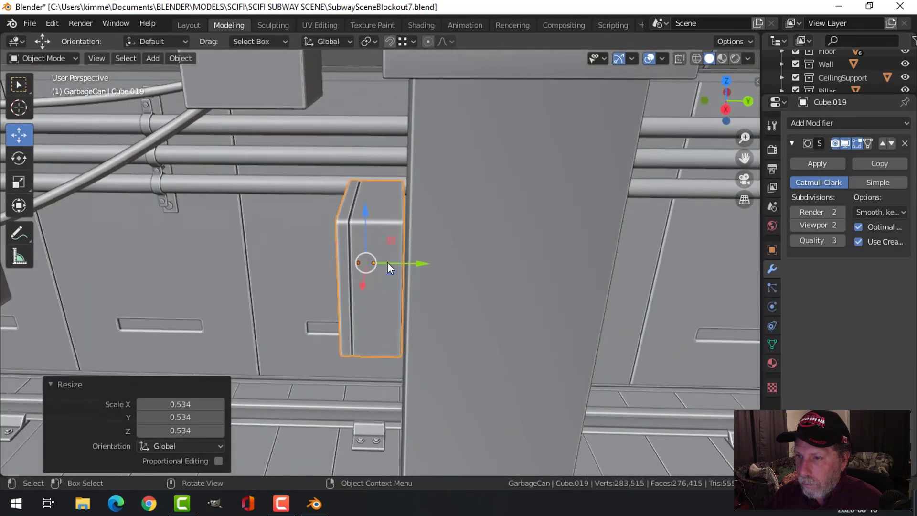
left_click_drag(426, 266, 425, 278)
middle_click_drag(427, 283, 572, 253)
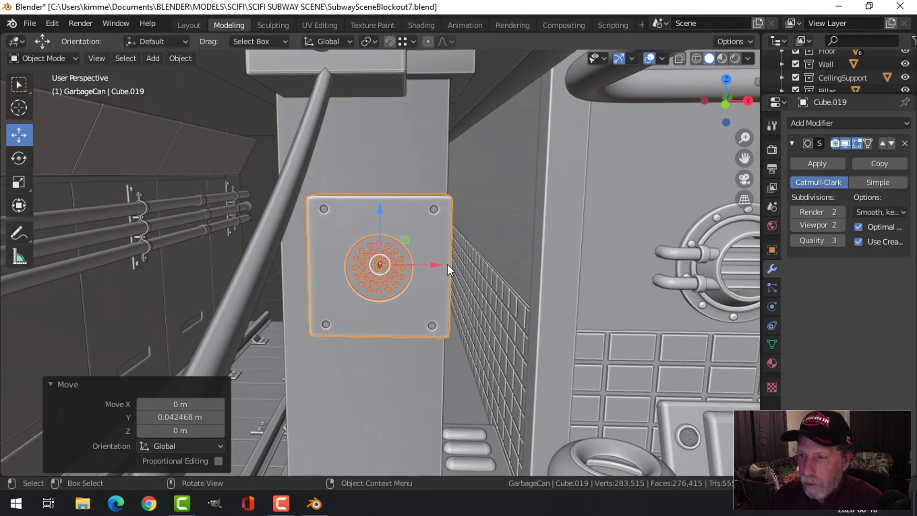
left_click_drag(447, 265, 421, 265)
- Scale the whole perforated grille mesh up uniformly to 1.15 so it fills the speaker's round opening
scroll(459, 267, "down", 5)
middle_click_drag(458, 266, 442, 317)
scroll(440, 302, "up", 5)
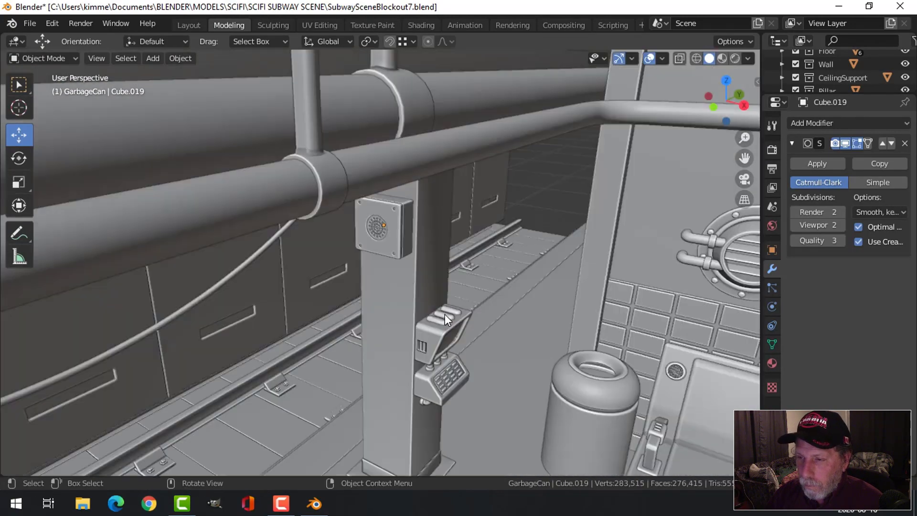
scroll(439, 279, "up", 4)
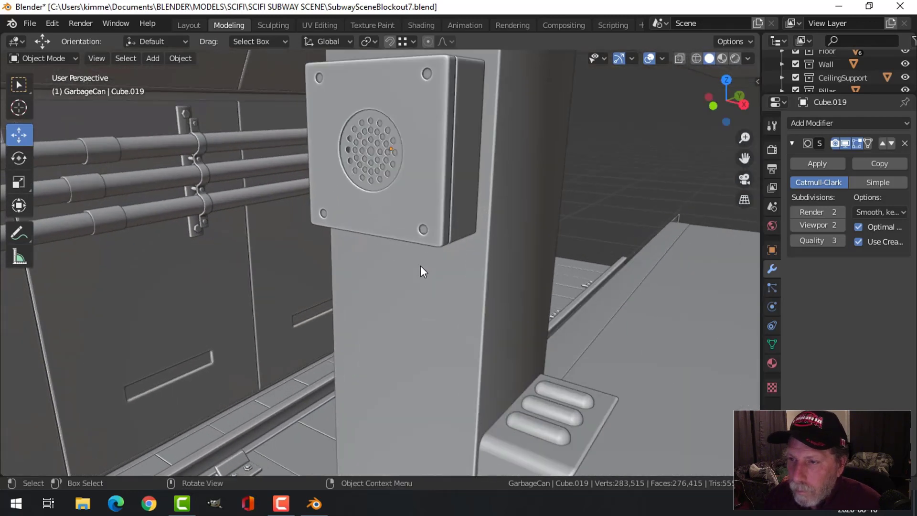
scroll(420, 266, "up", 3)
scroll(420, 248, "up", 2)
left_click(406, 188)
key("Tab")
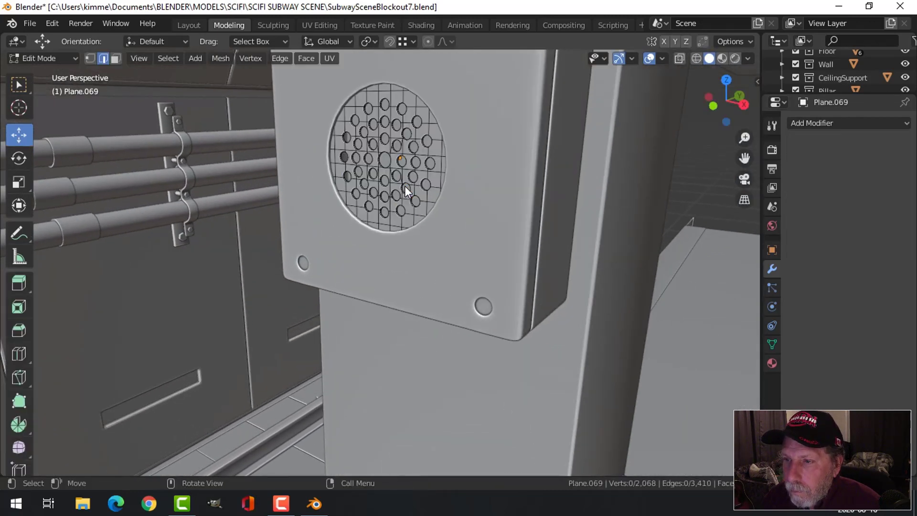
key("a")
key("s")
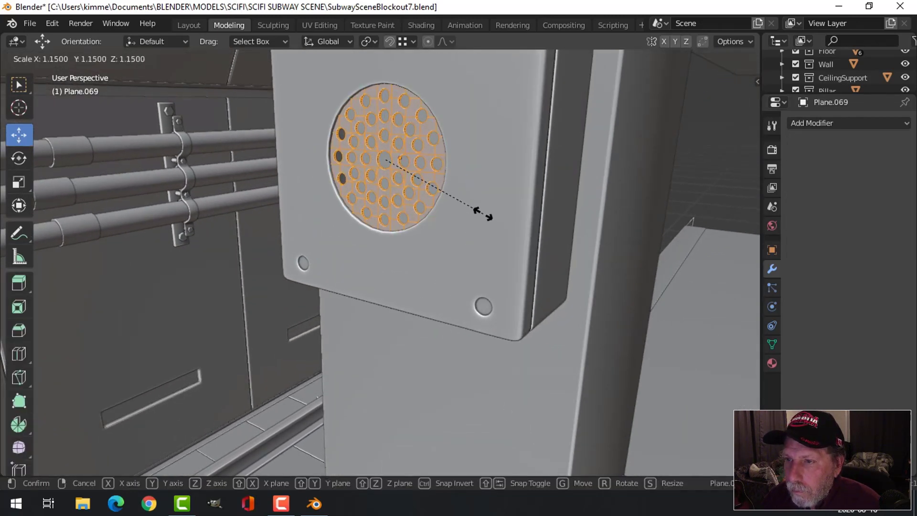
left_click(482, 214)
key("alt+a")
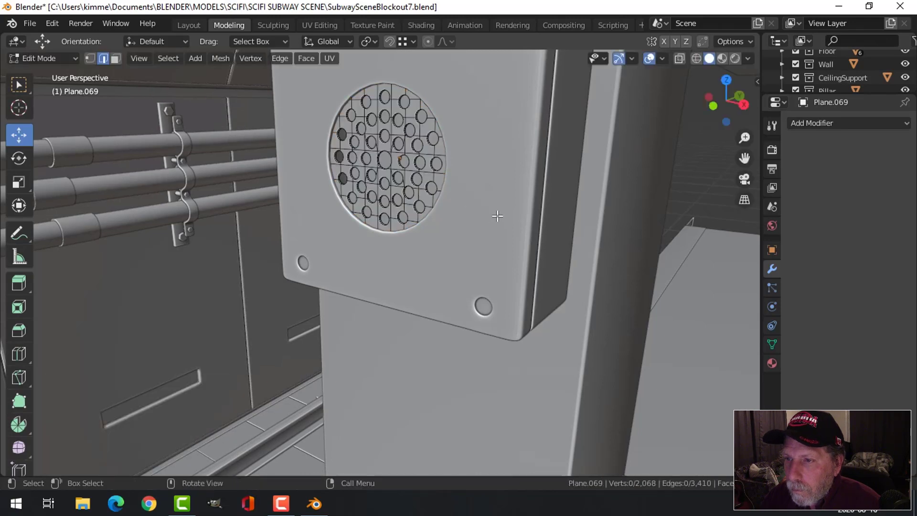
key("Tab")
- Edit the speaker box mesh in front view at its upper-right screw hole, with the subdivision modifier's viewport display off
scroll(494, 215, "down", 5)
middle_click_drag(487, 244, 465, 260)
scroll(463, 258, "up", 3)
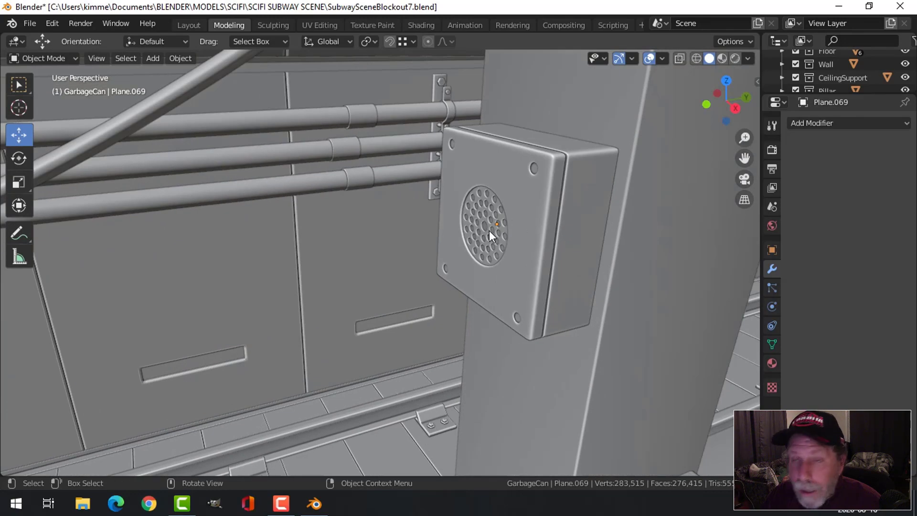
scroll(509, 244, "down", 3)
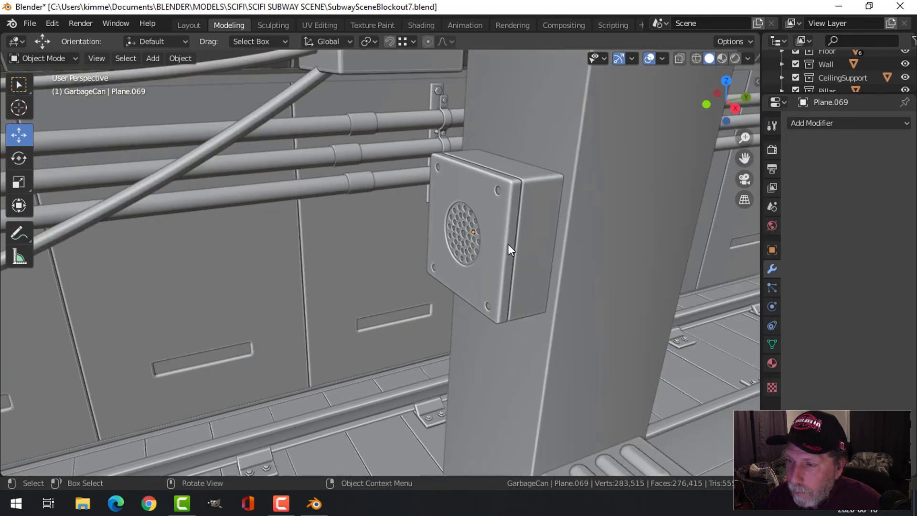
middle_click_drag(508, 243, 460, 259)
scroll(501, 226, "up", 3)
scroll(516, 247, "up", 3)
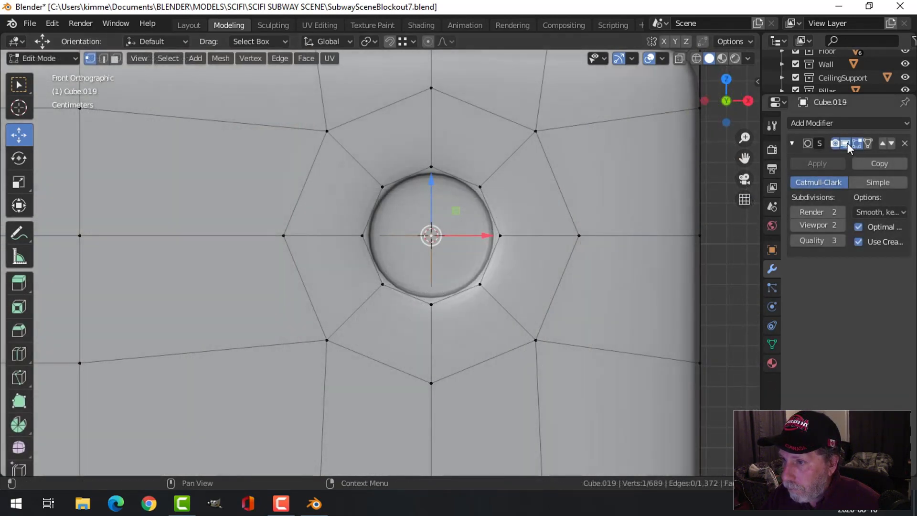
left_click(847, 144)
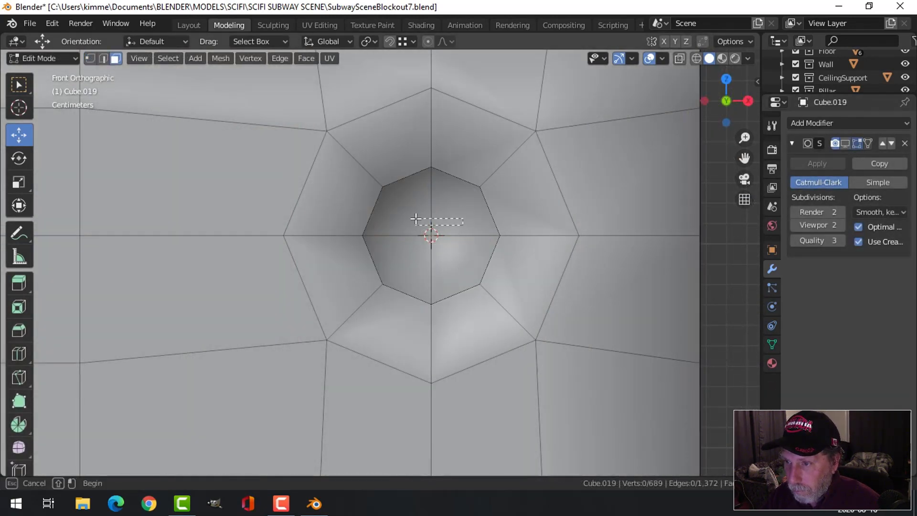
- Duplicate the four floor faces of the screw hole and pull the copy out about -0.041 m along Y
left_click_drag(415, 218, 459, 238)
left_click(437, 256, "shift")
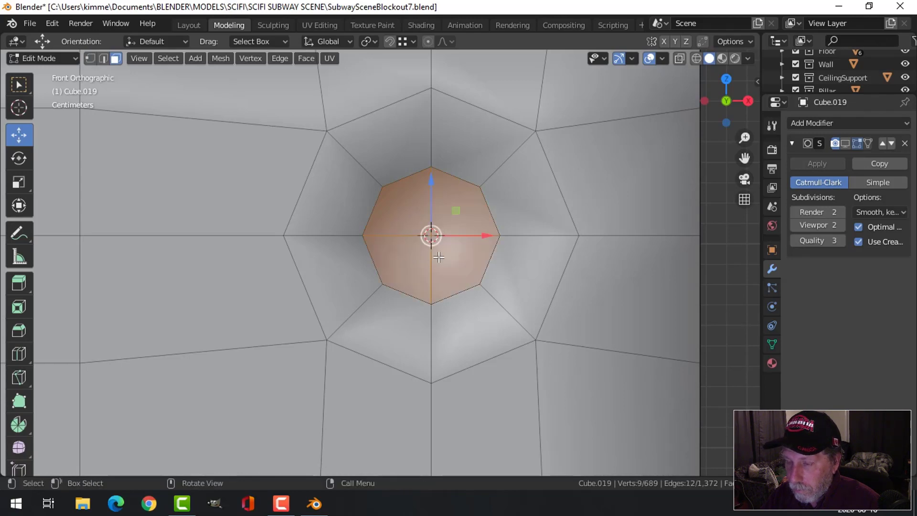
scroll(439, 257, "down", 4)
middle_click_drag(438, 257, 471, 265)
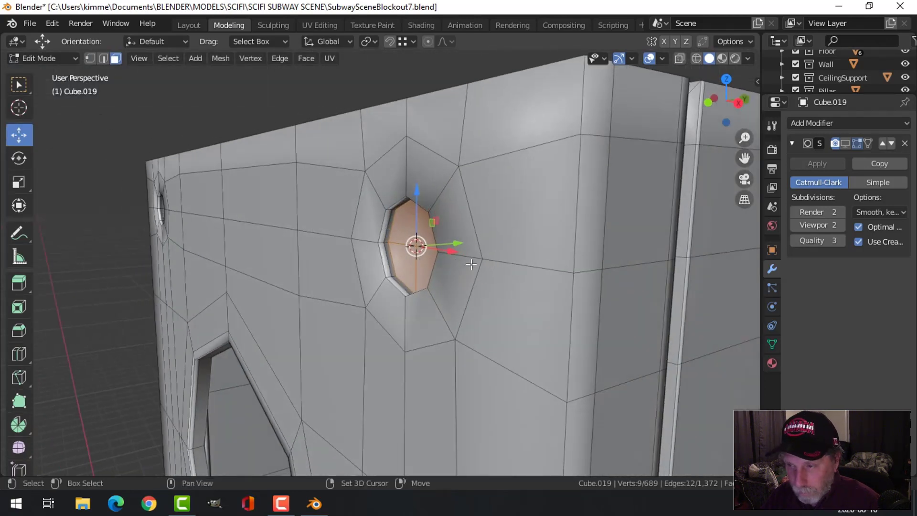
key("shift+d")
right_click(471, 259)
left_click_drag(462, 242, 415, 246)
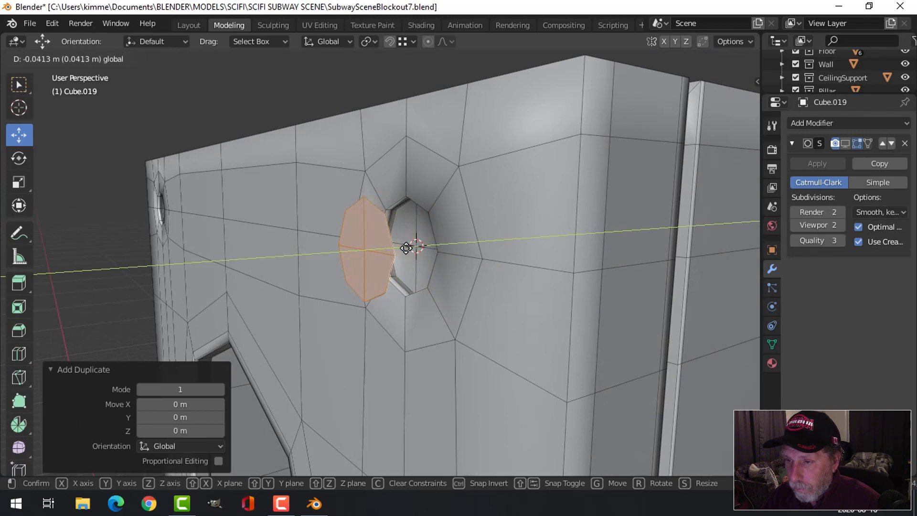
left_click(406, 247)
- Separate the duplicated disc into its own object and restore the subdivision viewport display on both the box and the disc
middle_click_drag(407, 248, 487, 287)
key("p")
left_click(487, 287)
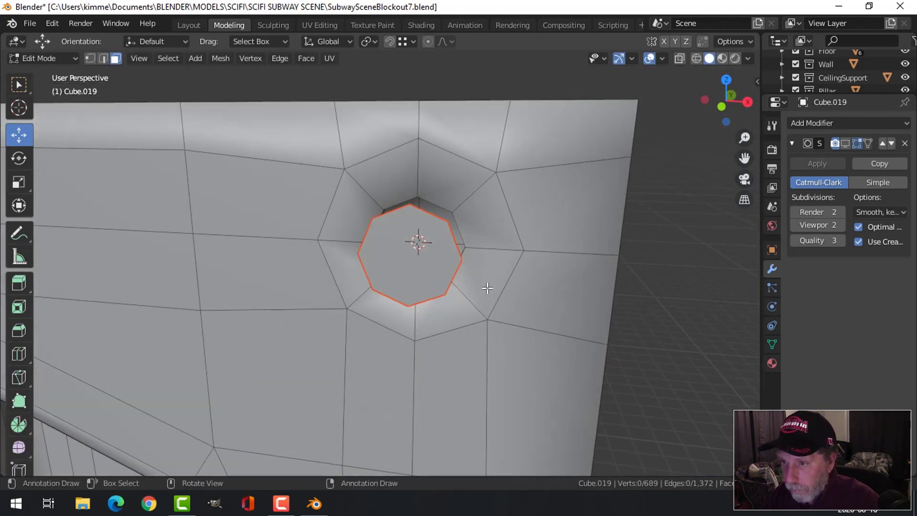
key("Tab")
left_click(846, 143)
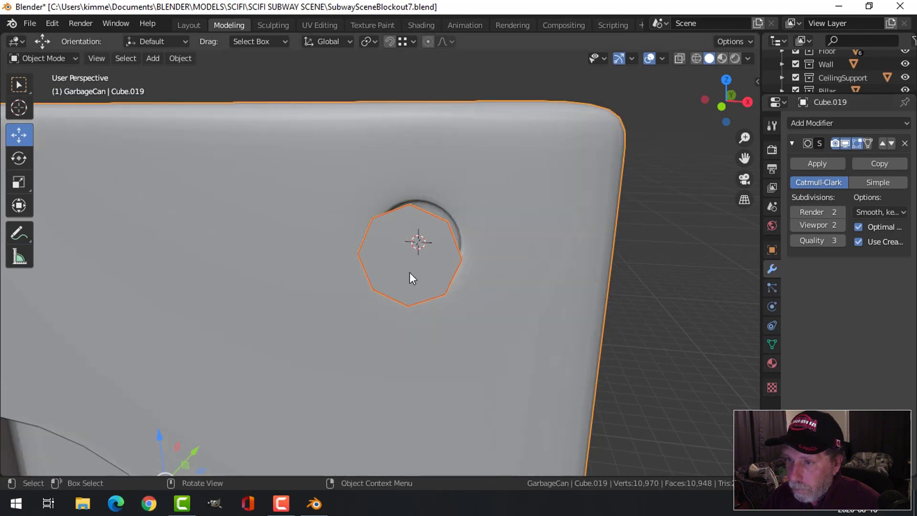
left_click(845, 143)
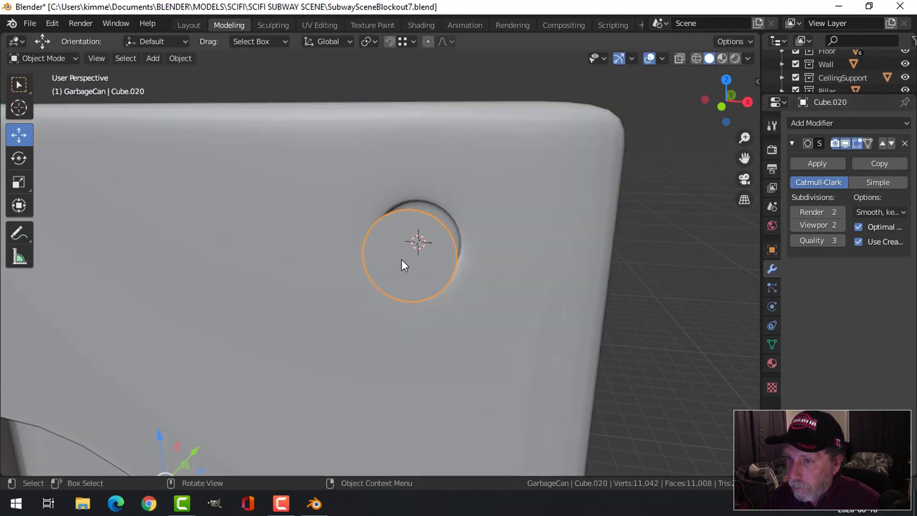
- Extrude the whole disc about -0.02 m along its normal towards the box to give the screw head thickness
key("Tab")
middle_click_drag(449, 265, 400, 280)
key("a")
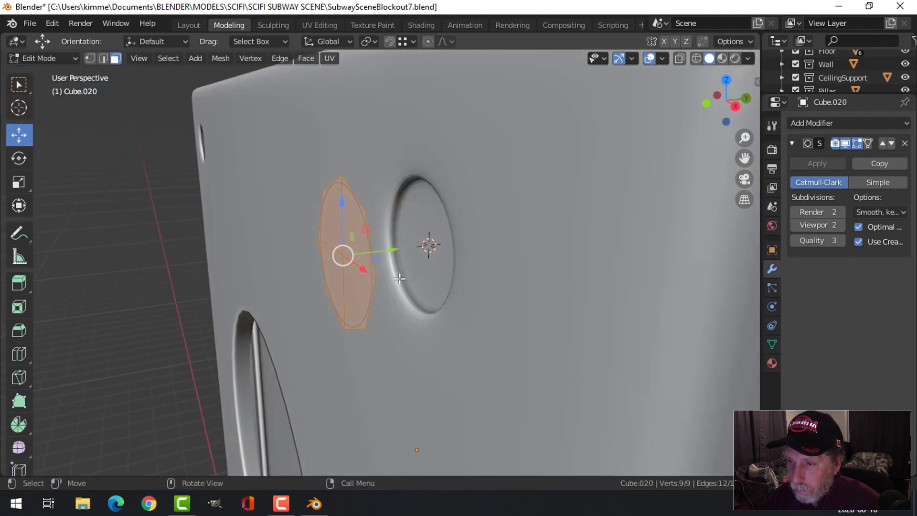
key("e")
left_click(387, 300)
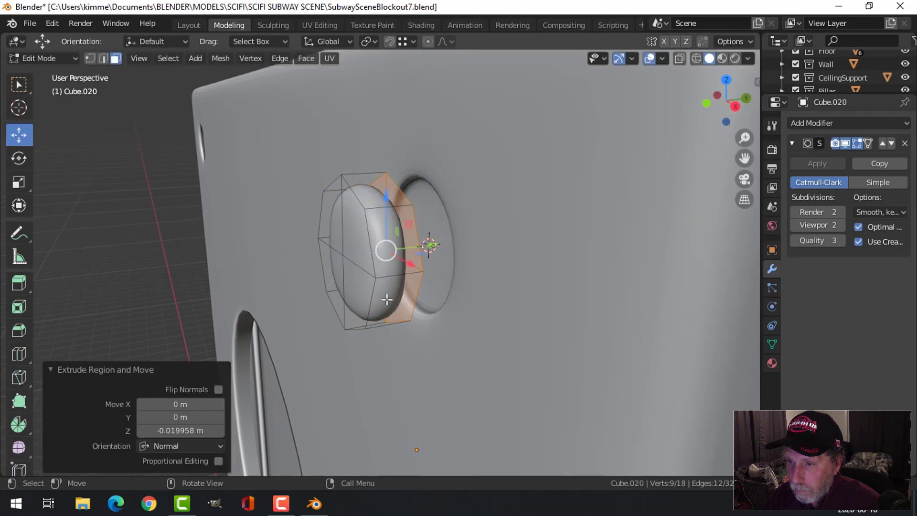
middle_click_drag(387, 300, 483, 291)
left_click(488, 290)
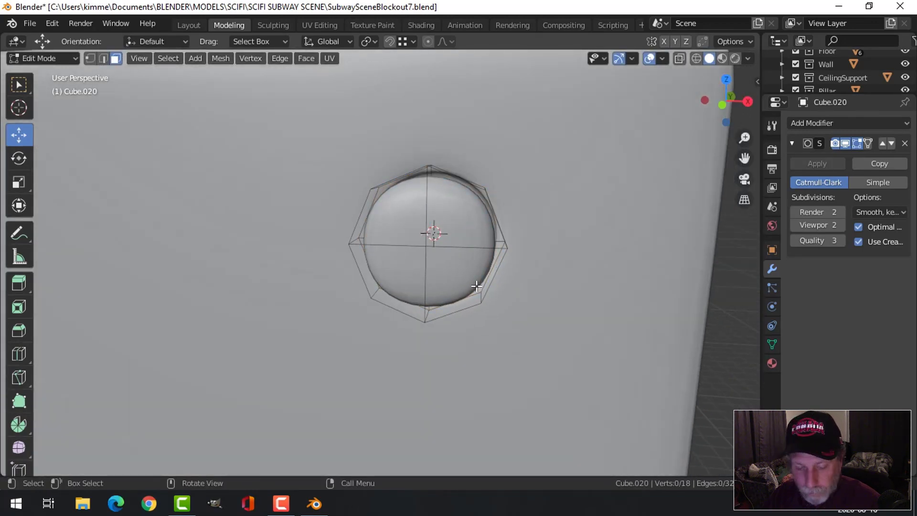
- Inset the screw head's four front faces by about 0.016 m
key("2")
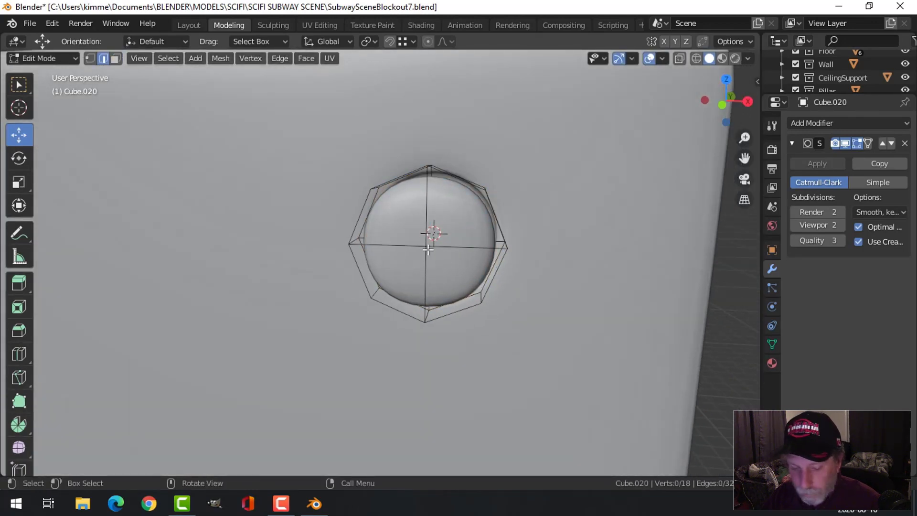
key("1")
middle_click_drag(443, 245, 492, 276)
key("alt+a")
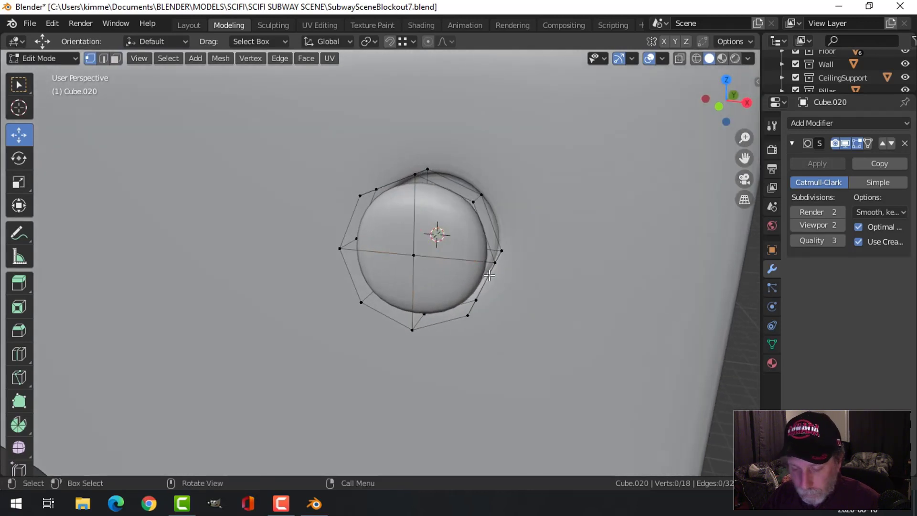
left_click(441, 236)
left_click(397, 232, "shift")
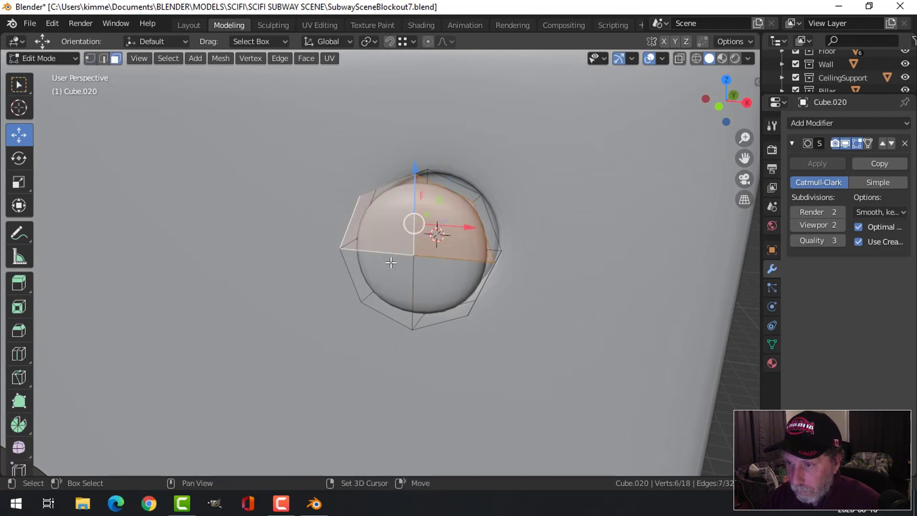
left_click(399, 265, "shift")
left_click(433, 269, "shift")
key("i")
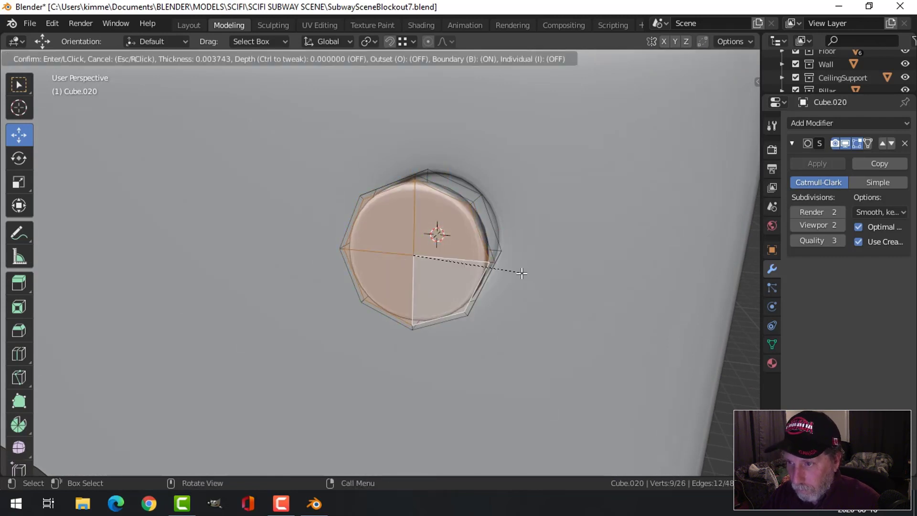
left_click(508, 274)
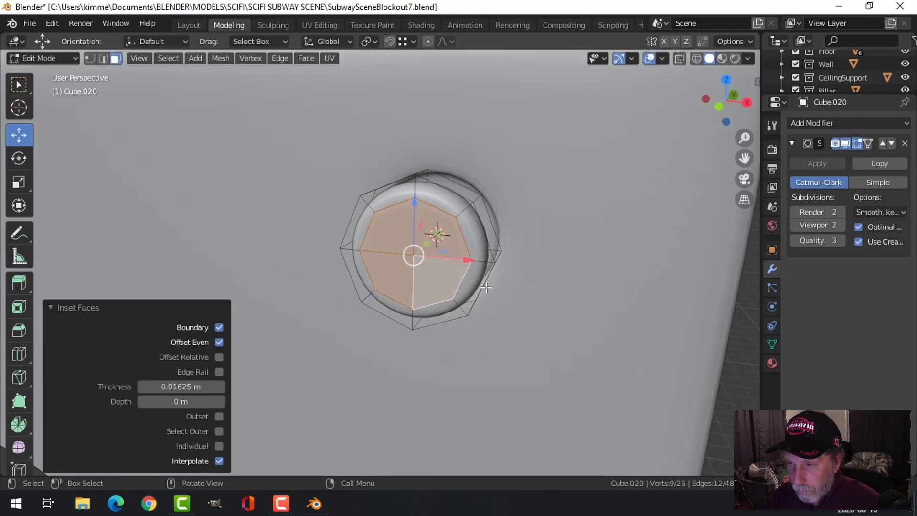
- Narrow the inset front faces of the screw head to about 0.501 along X
middle_click_drag(486, 288, 522, 274)
key("s")
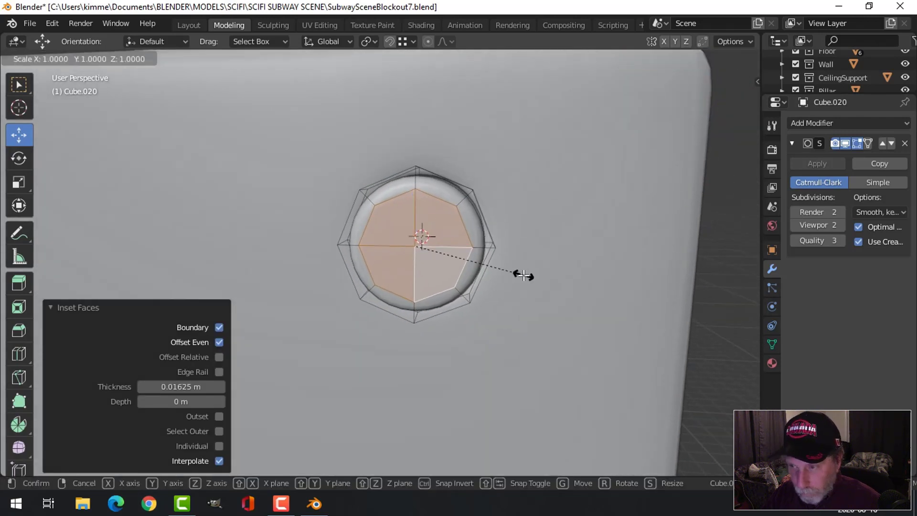
key("x")
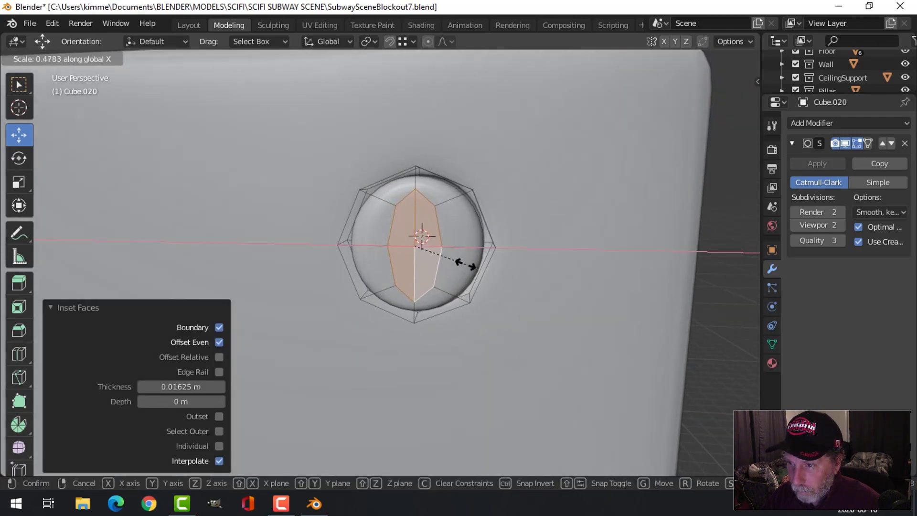
left_click(469, 264)
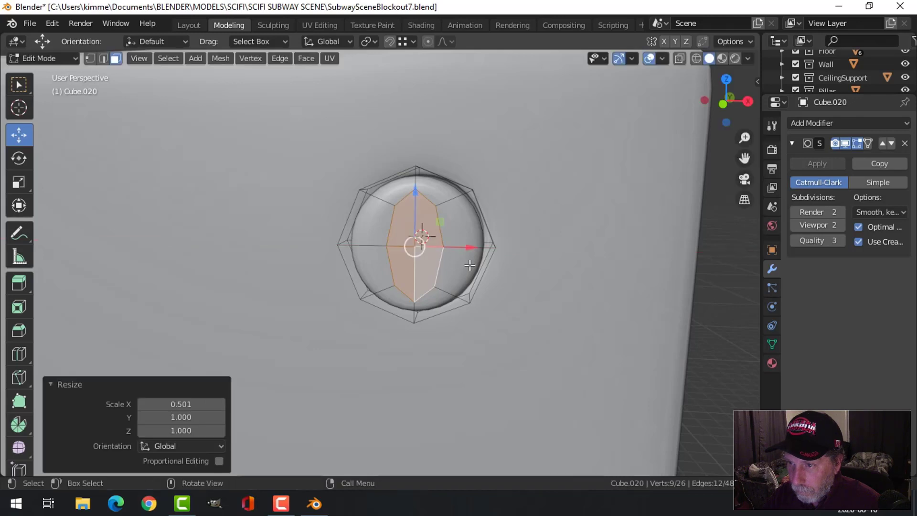
- Scale the top and bottom middle vertices of the inset to about 0.745 along Z to flatten its ends
key("a")
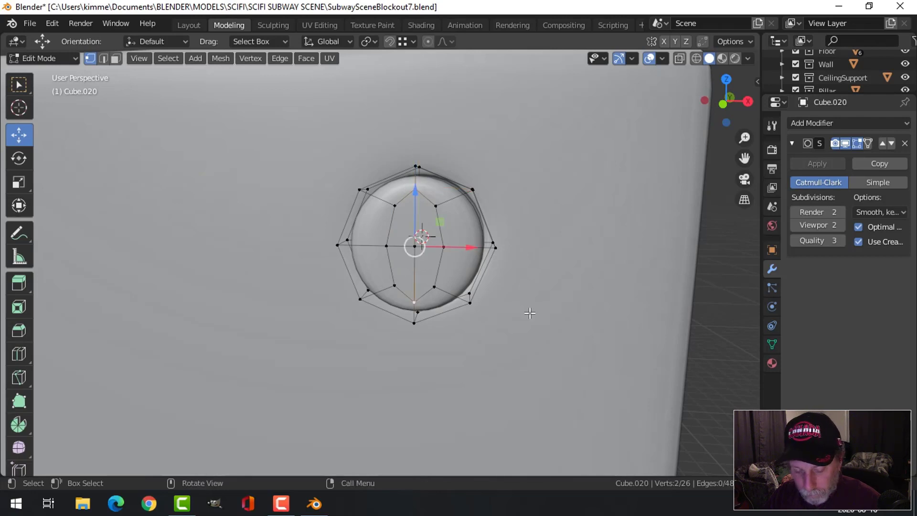
key("s")
key("z")
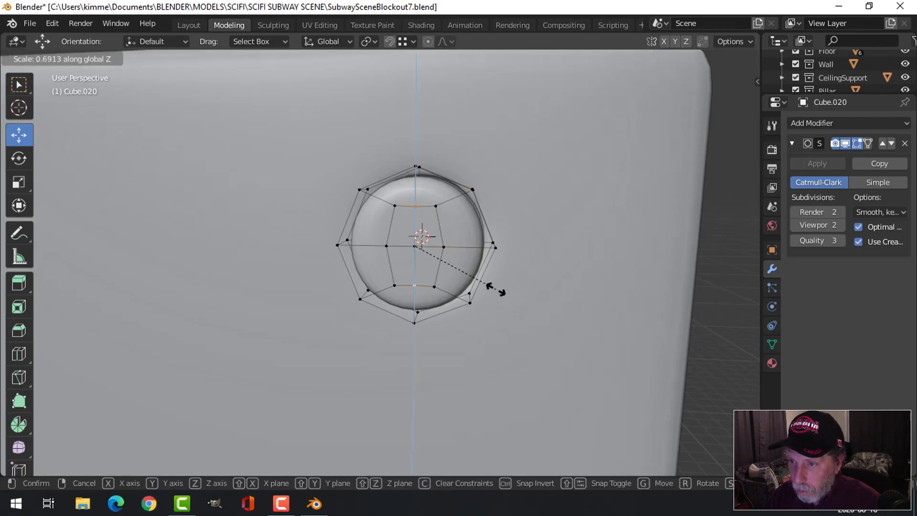
left_click(498, 299)
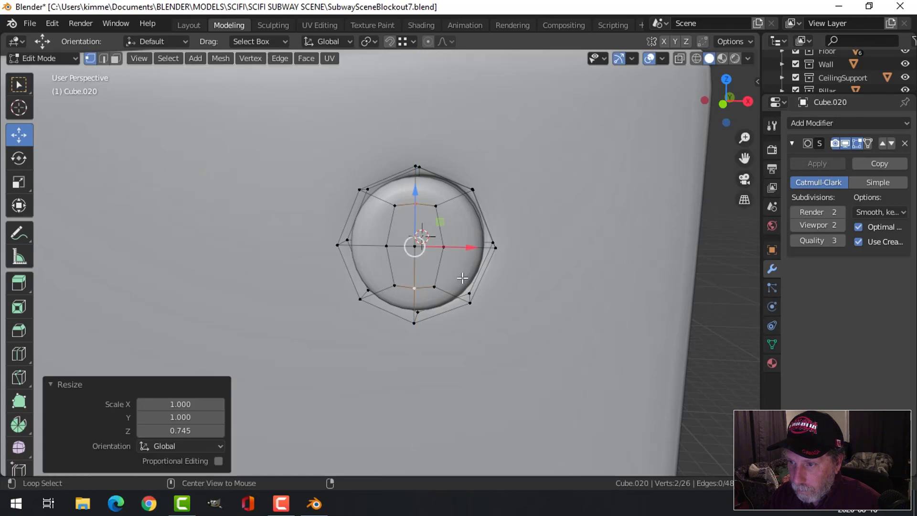
- Scale the two middle side vertices of the inset to about 0.72 along X to straighten its sides
key("alt+a")
key("s")
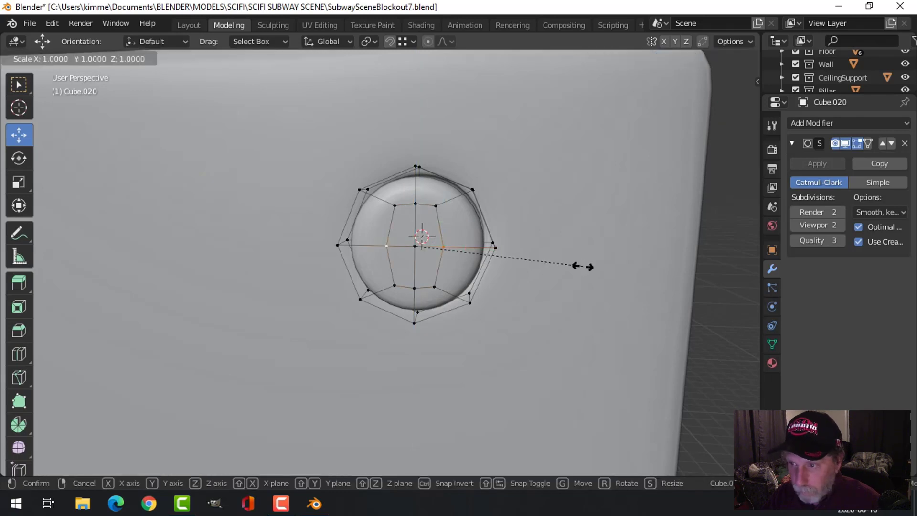
key("x")
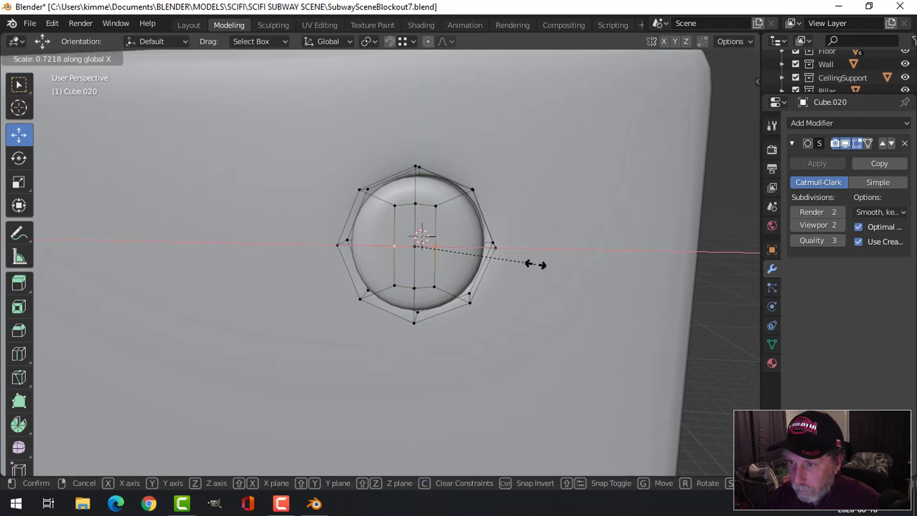
left_click(535, 264)
key("alt+a")
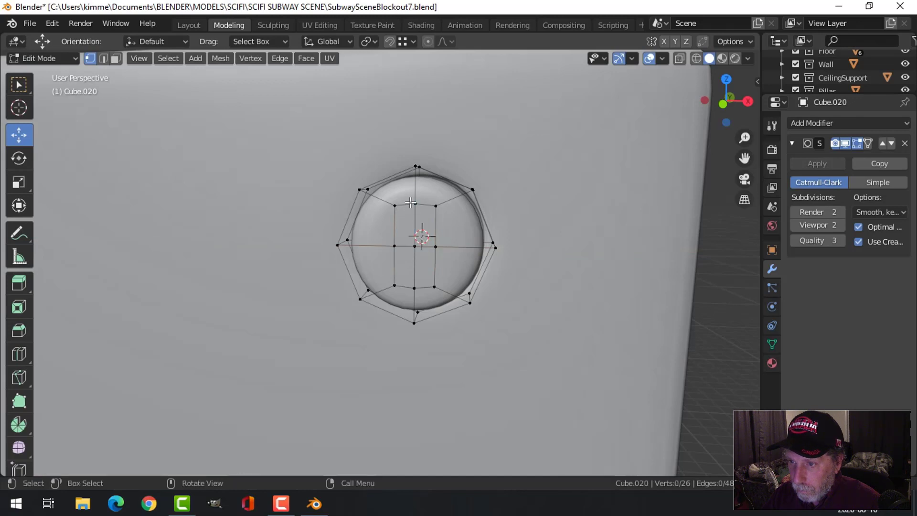
- Lengthen the slot outline on the screw head by scaling its upper and lower vertex rows apart along Z
left_click_drag(387, 195, 440, 209)
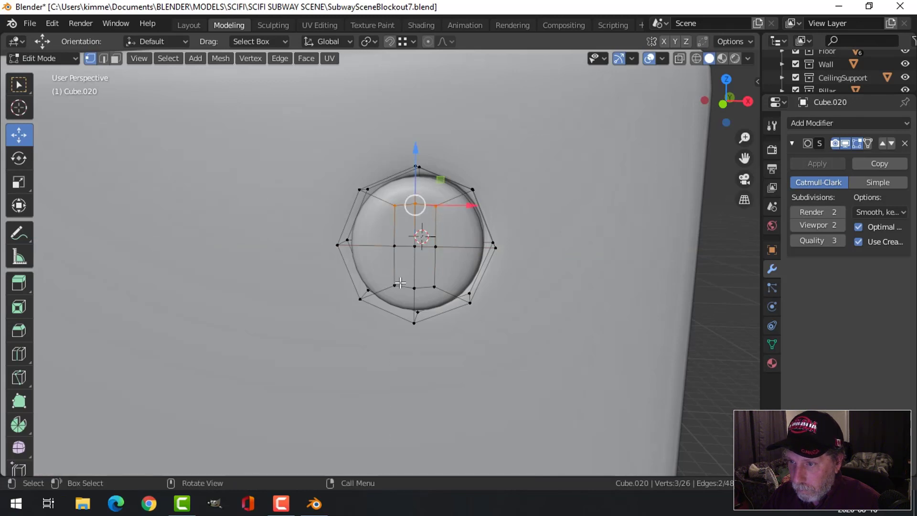
left_click_drag(386, 278, 444, 289)
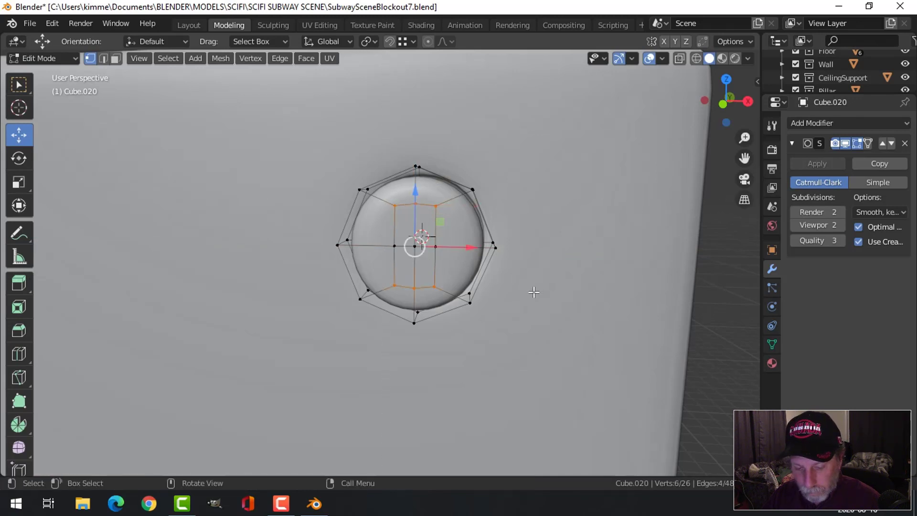
key("s")
key("z")
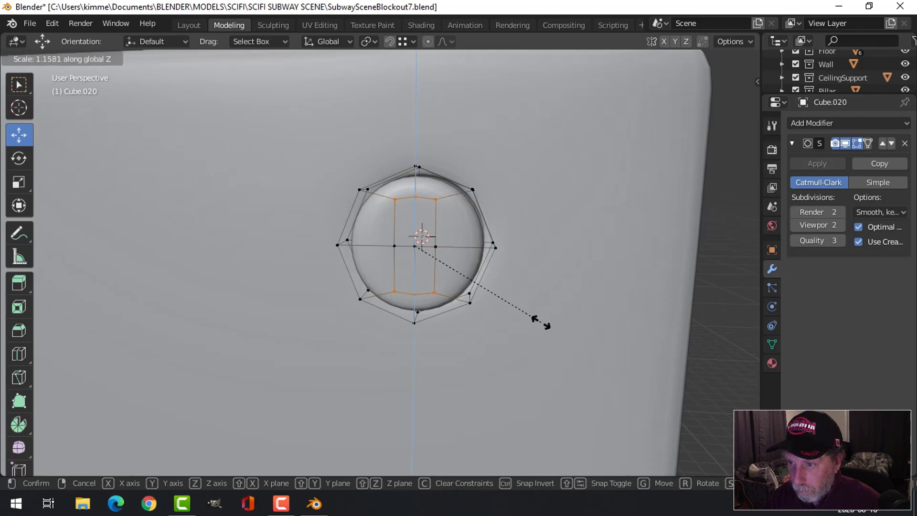
left_click(544, 330)
left_click(544, 330)
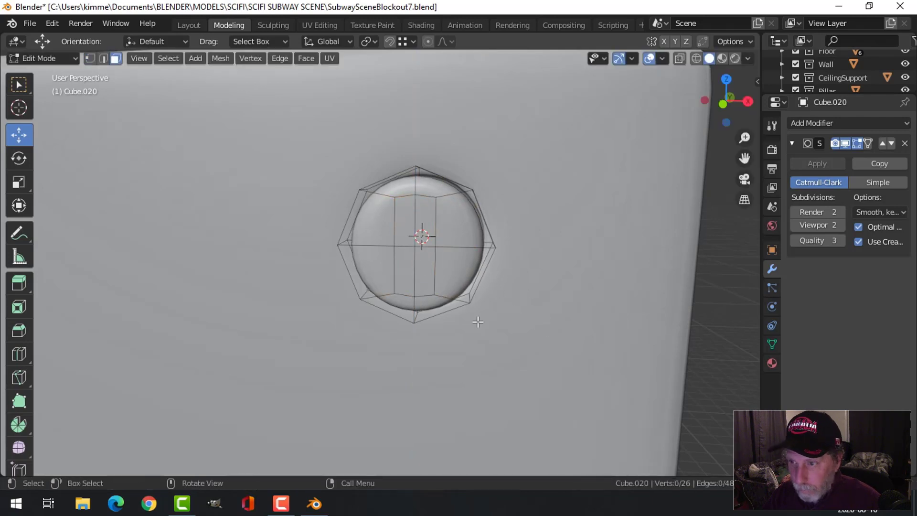
- Extrude the four inset slot faces by about 0.0014 m into the screw head to form the recess
key("c")
left_click_drag(420, 230, 477, 219)
right_click(536, 235)
middle_click_drag(536, 235, 456, 255)
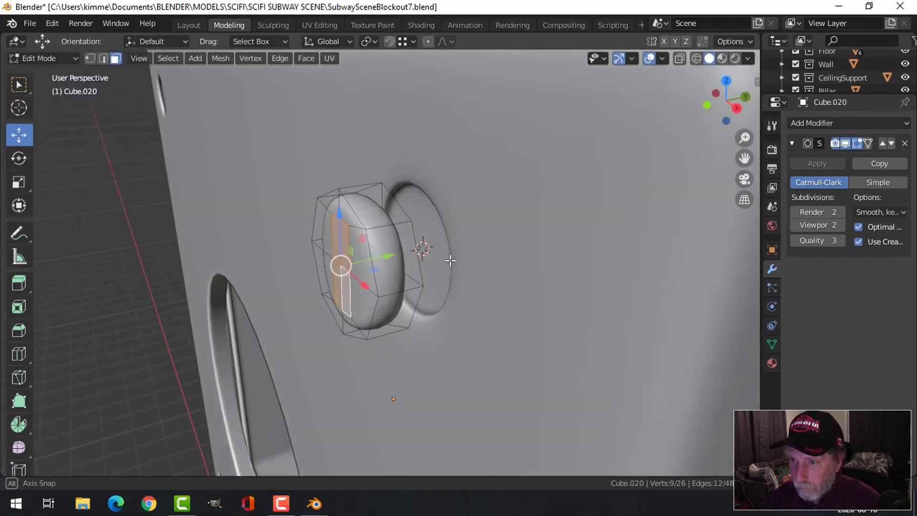
key("e")
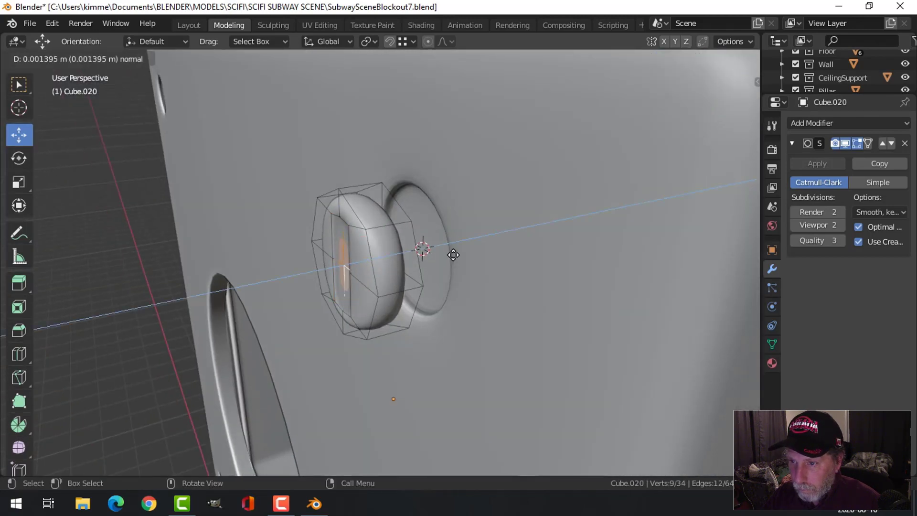
left_click(454, 255)
middle_click_drag(463, 266, 432, 253)
key("alt+a")
key("Tab")
scroll(447, 277, "up", 6)
left_click(463, 251)
key("Tab")
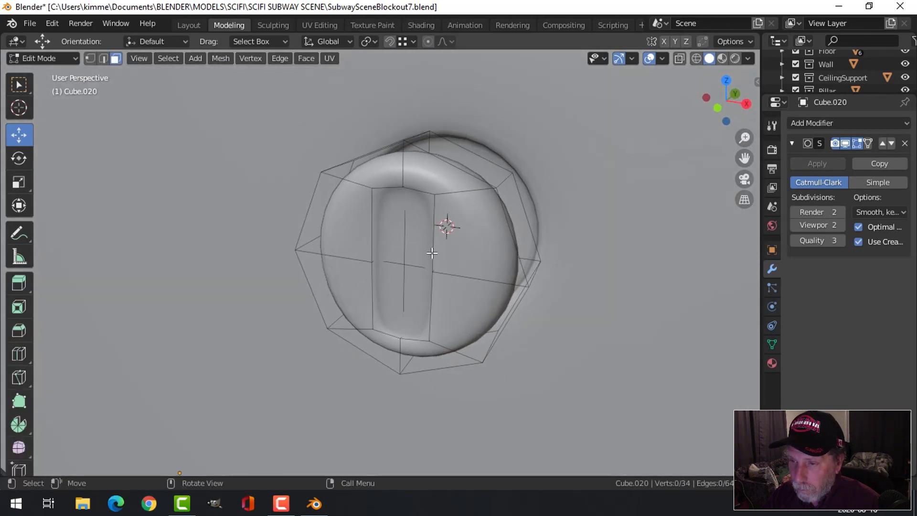
- Grow the selection from the slot's floor faces to its walls and stretch the whole recess slightly along Z
key("c")
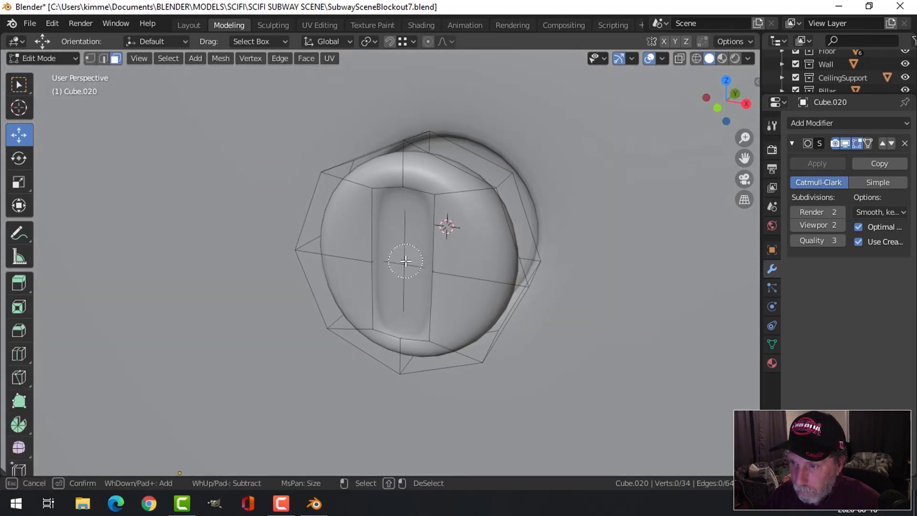
left_click(405, 262)
key("Escape")
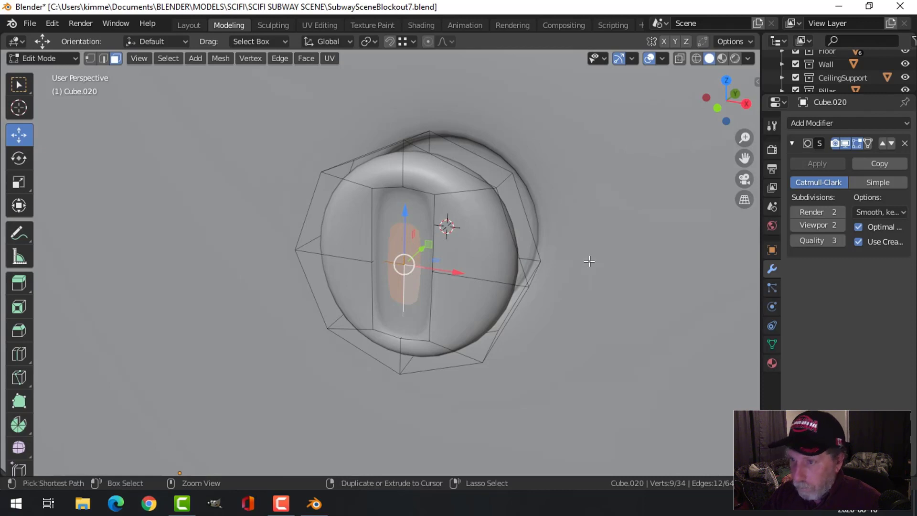
key("ctrl+KP_Add")
middle_click_drag(593, 261, 580, 295)
key("s")
key("x")
right_click(583, 303)
key("s")
key("z")
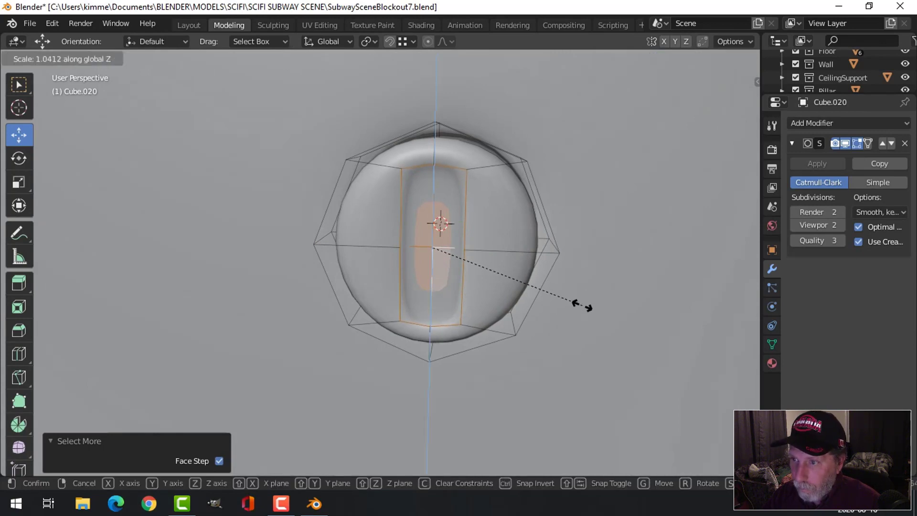
left_click(588, 313)
middle_click_drag(483, 267, 463, 241)
key("alt+a")
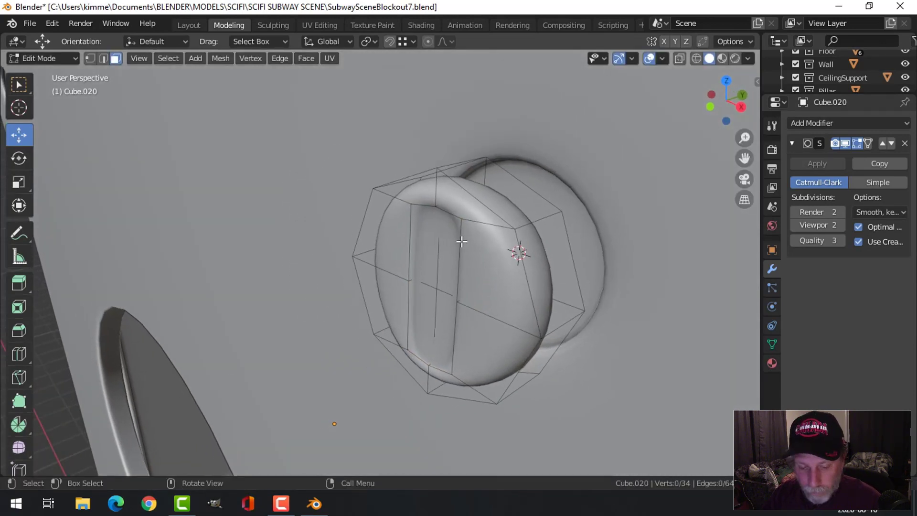
- Crease the edge loop around the slot's rim by about 0.46 to sharpen it
key("2")
left_click(421, 236, "alt")
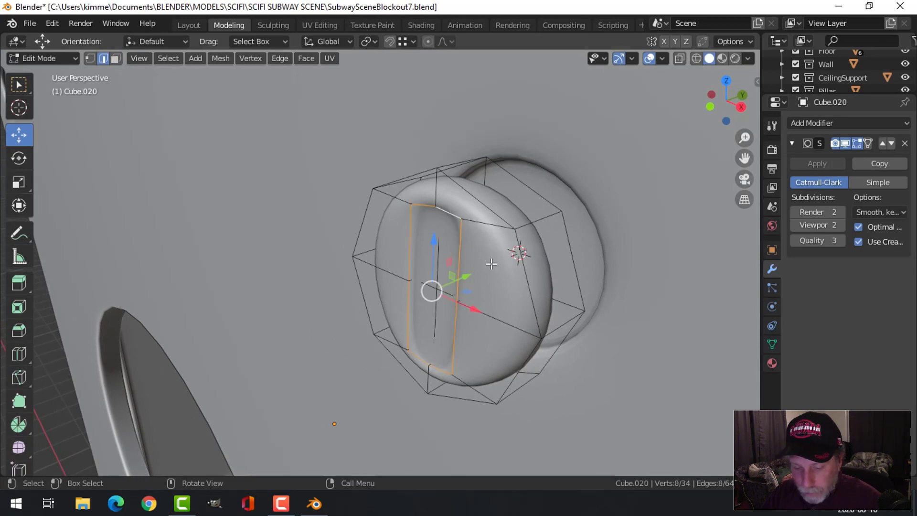
key("shift+e")
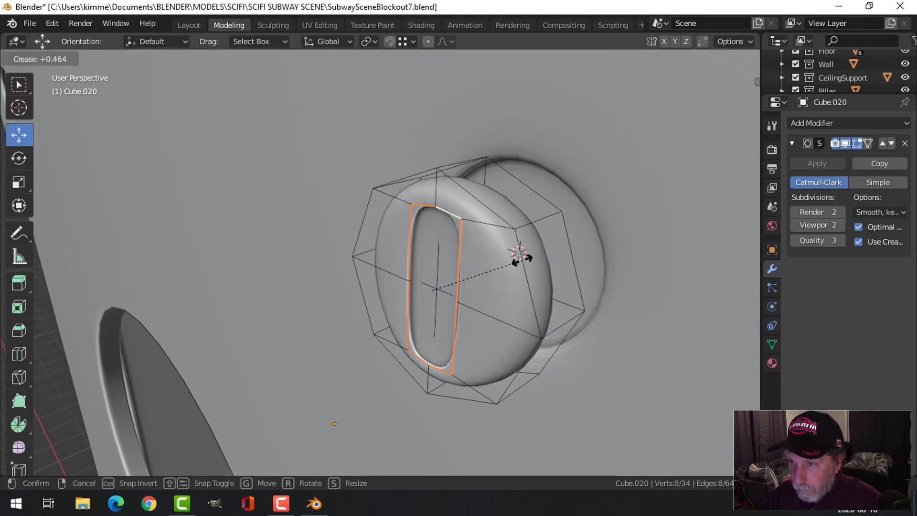
left_click(520, 261)
key("Tab")
key("alt+a")
scroll(504, 306, "down", 5)
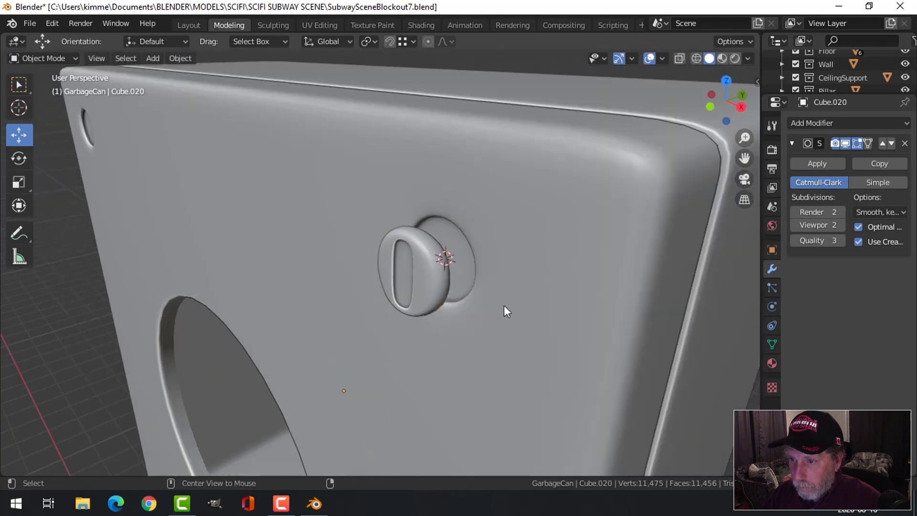
- Select the screw and set its origin to its geometry
middle_click_drag(504, 306, 447, 313)
left_click(421, 259)
middle_click_drag(421, 260, 381, 312)
scroll(474, 271, "up", 3)
key("Tab")
scroll(478, 271, "up", 2)
scroll(393, 297, "down", 3)
key("Tab")
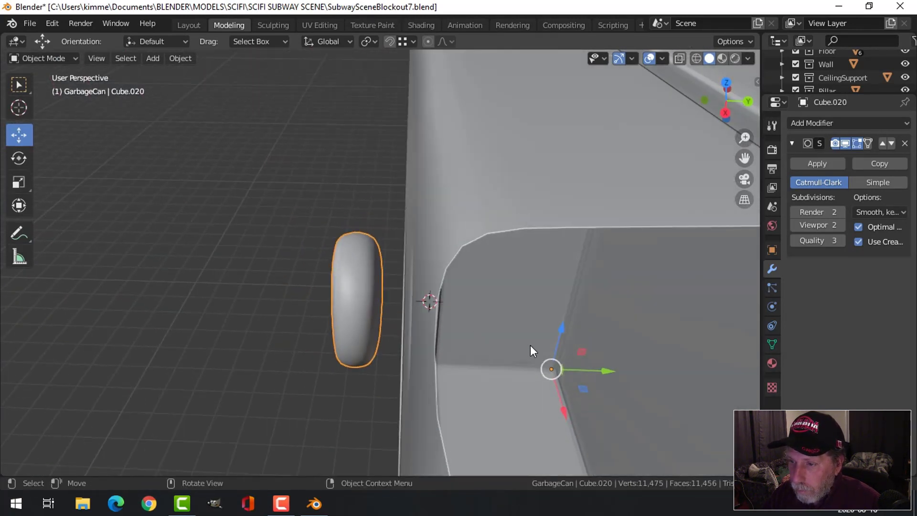
left_click(194, 59)
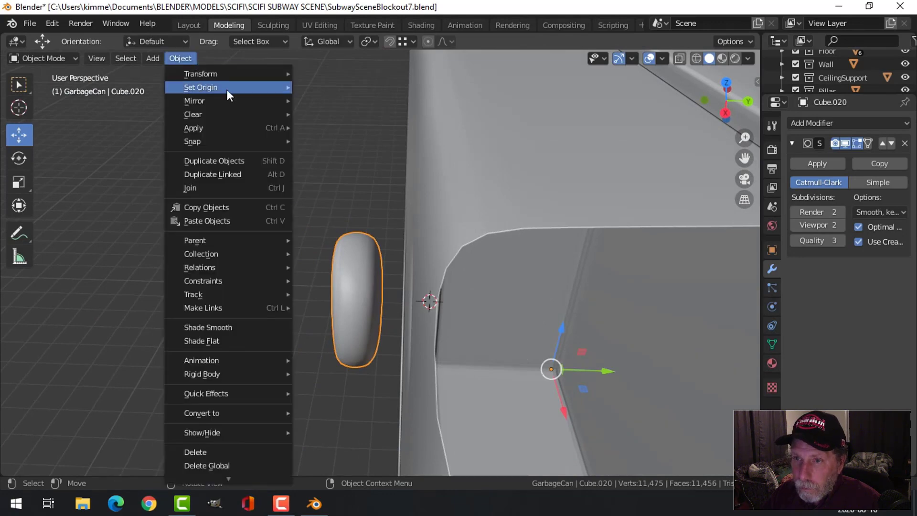
mouse_move(228, 90)
left_click(311, 99)
- Delete the four hidden back faces of the screw head that face the speaker box
key("Tab")
middle_click_drag(363, 250, 398, 270)
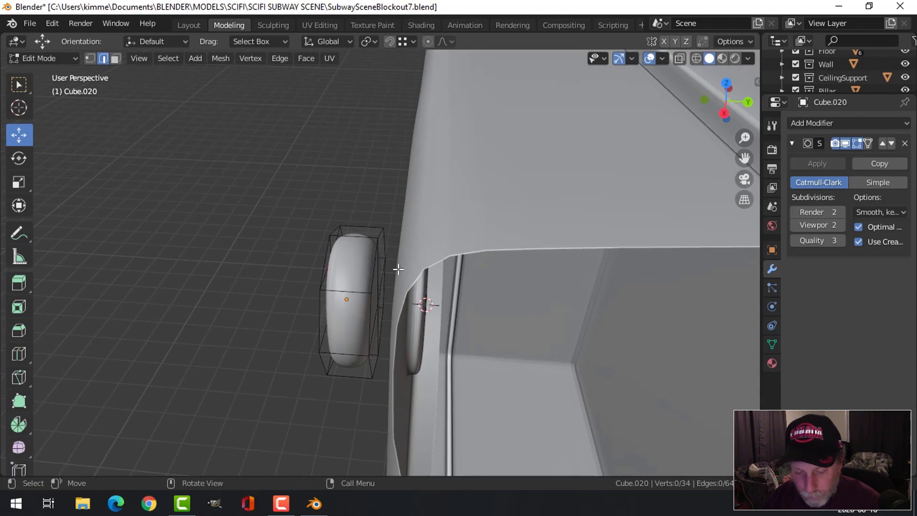
left_click(376, 286)
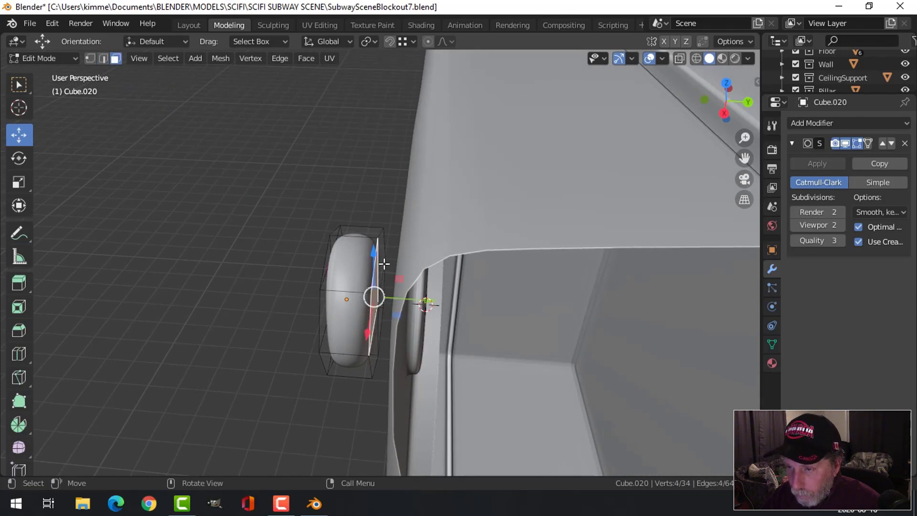
left_click(384, 297, "shift")
left_click(379, 327, "shift")
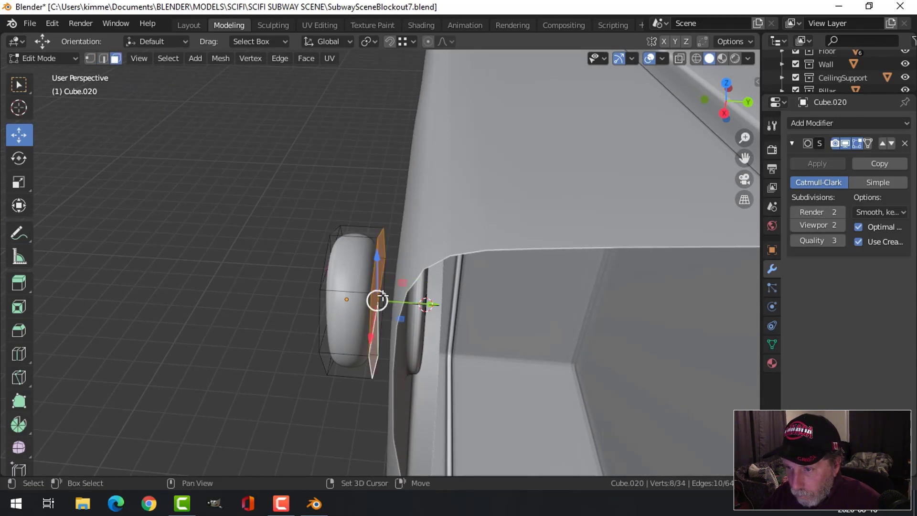
scroll(404, 321, "up", 2)
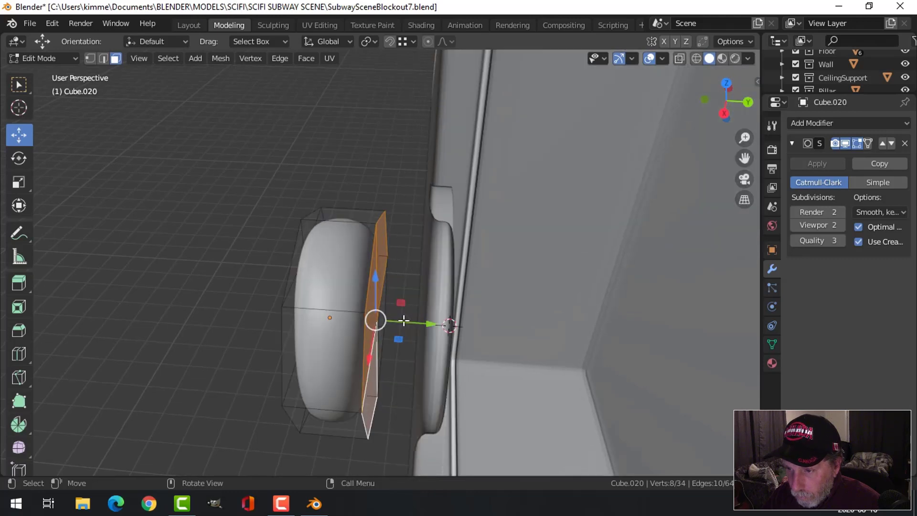
middle_click_drag(404, 321, 426, 300)
left_click(383, 303, "shift")
key("x")
left_click(407, 297)
- Move the screw along Y toward its hole in the box and thin its mesh to about 0.572 along Y
key("Tab")
left_click_drag(427, 301, 468, 294)
key("Tab")
middle_click_drag(543, 304, 548, 309)
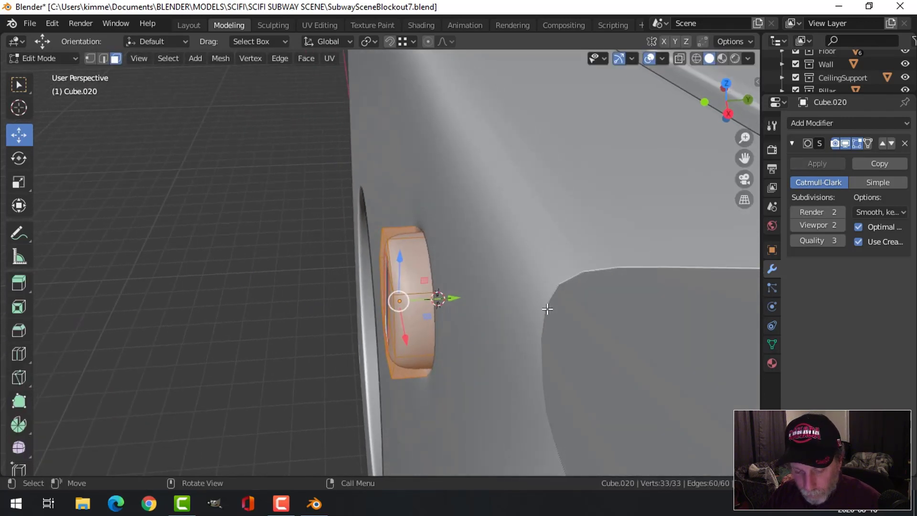
key("s")
key("y")
left_click(483, 305)
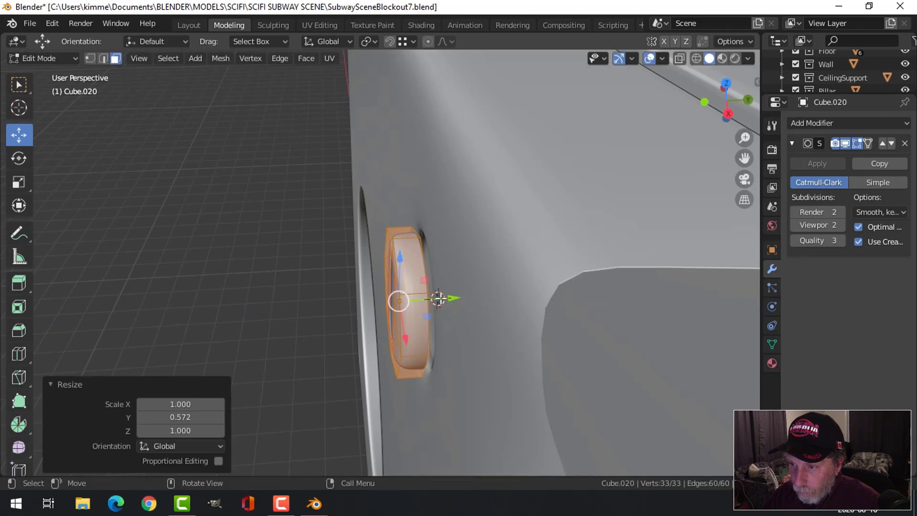
- Move the thinned screw mesh farther along Y to seat it in the hole, and return to Object Mode
key("g")
key("y")
left_click(467, 299)
key("alt+a")
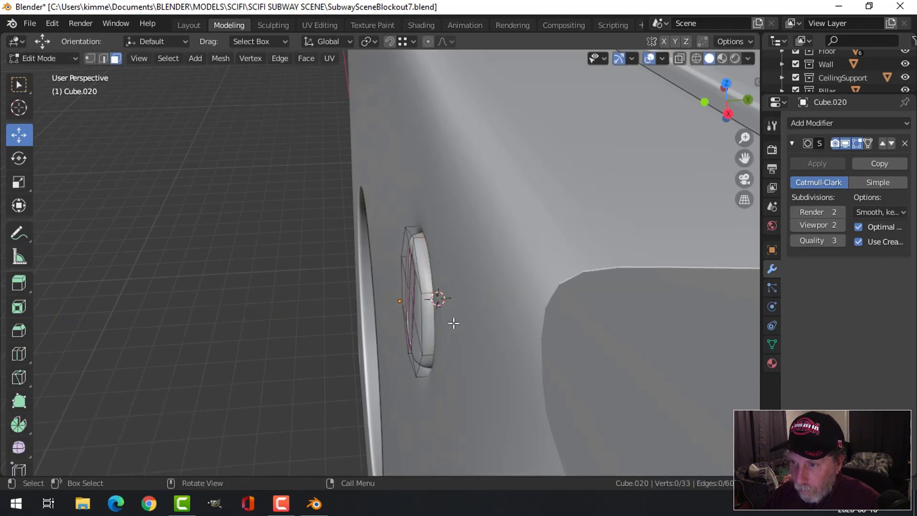
middle_click_drag(453, 322, 531, 319)
key("Tab")
scroll(514, 338, "down", 4)
key("alt+a")
scroll(445, 337, "down", 3)
scroll(423, 340, "down", 1)
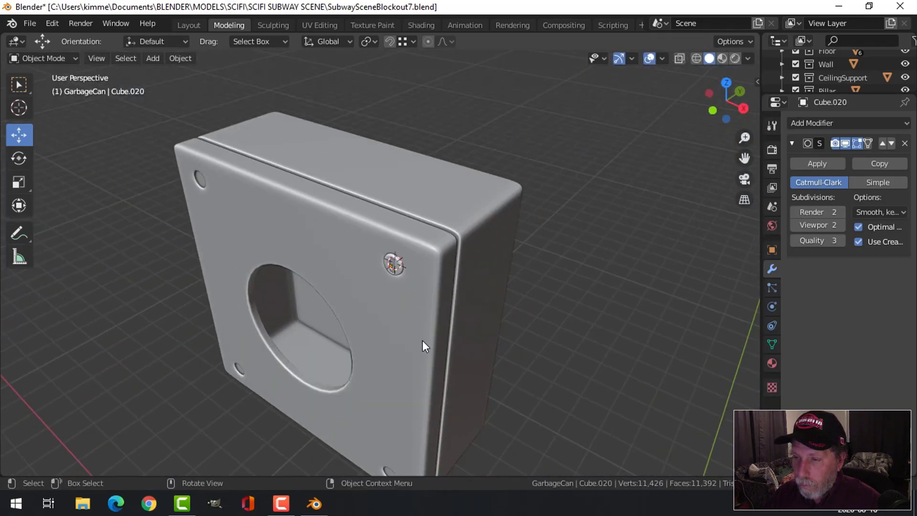
- Snap the 3D cursor to the origin of the speaker box
middle_click_drag(423, 337, 467, 306, "shift")
middle_click_drag(412, 321, 469, 279, "shift")
left_click(468, 277)
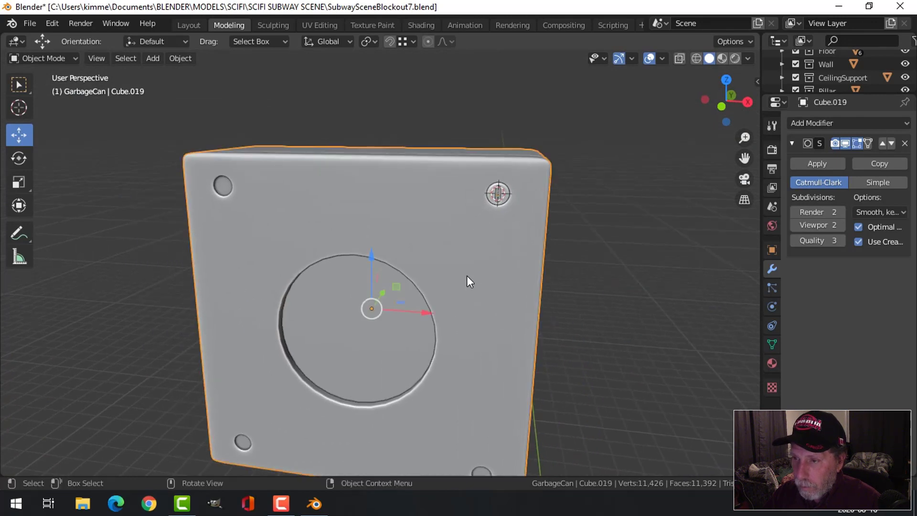
key("shift+s")
left_click(463, 354)
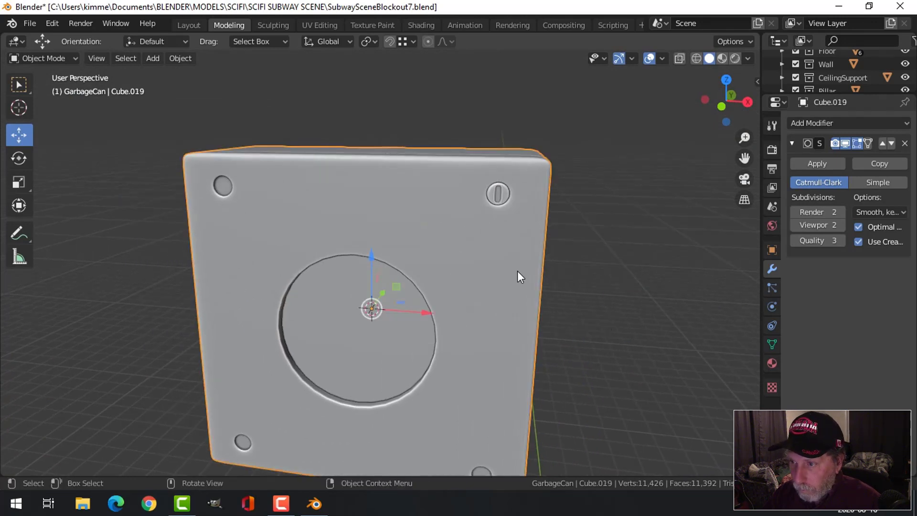
- Select the screw and set its origin to the 3D cursor at the box's centre, using the front view
left_click(506, 197)
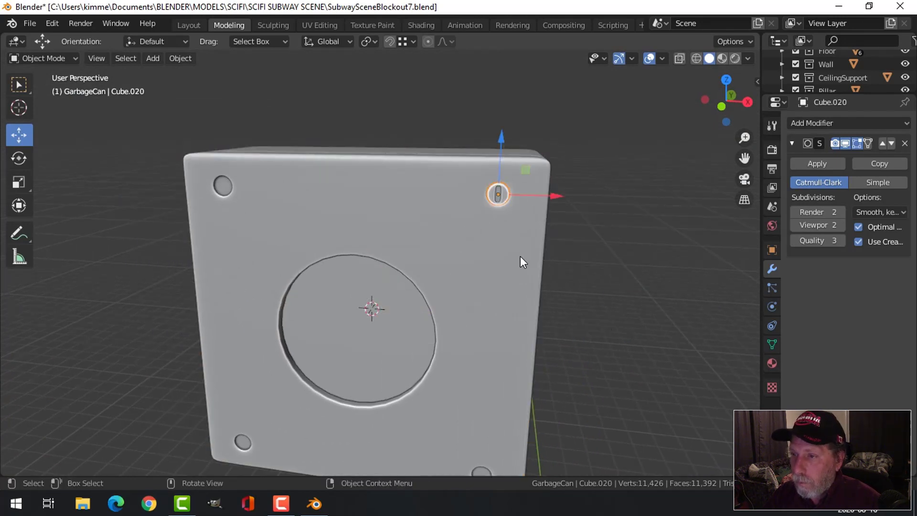
scroll(521, 256, "up", 1)
middle_click_drag(520, 256, 453, 268, "shift")
key("KP_1")
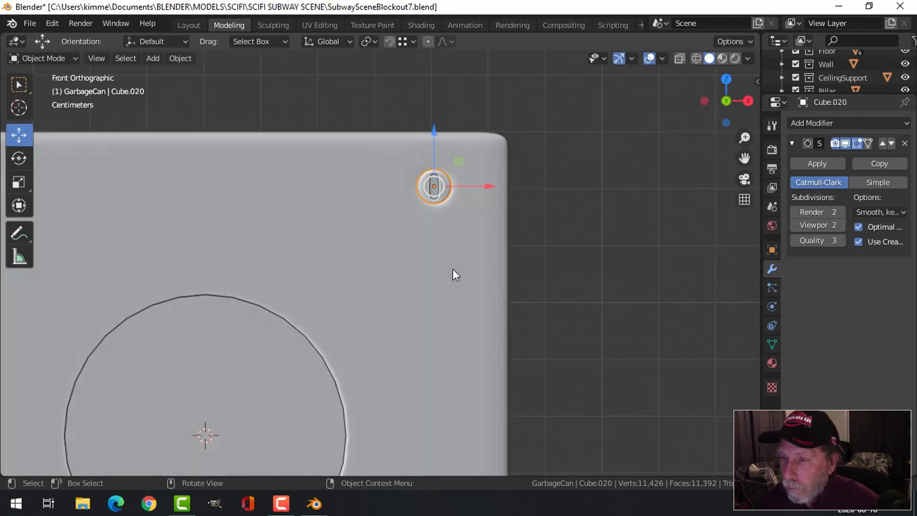
scroll(453, 268, "down", 4)
middle_click_drag(473, 303, 472, 269, "shift")
scroll(492, 281, "up", 3)
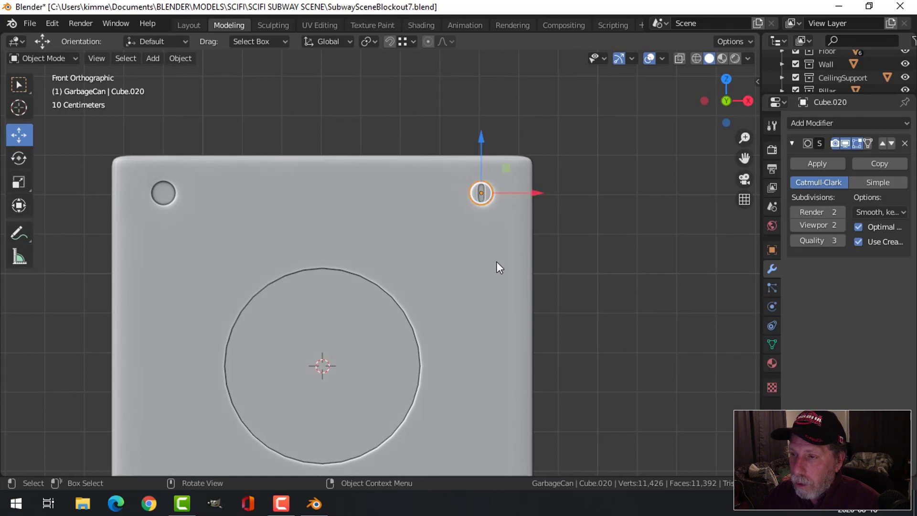
scroll(495, 261, "down", 2)
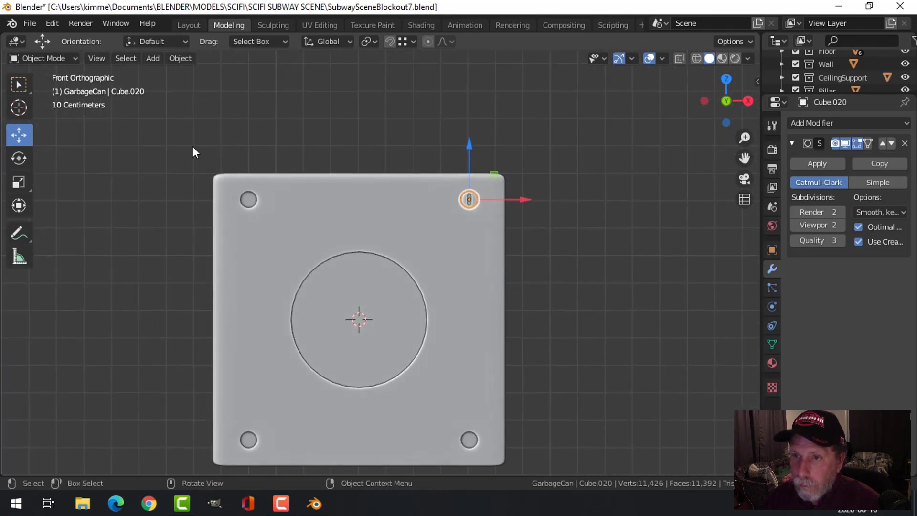
left_click(184, 58)
mouse_move(216, 87)
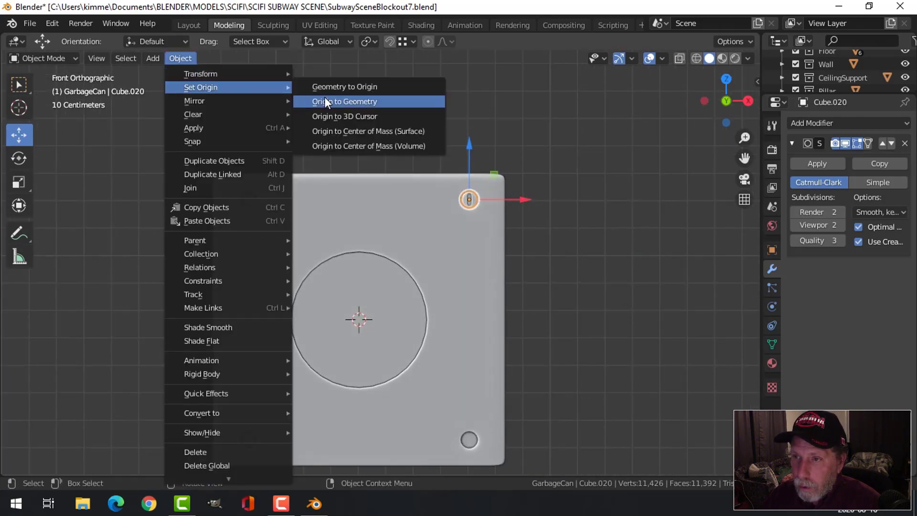
left_click(332, 116)
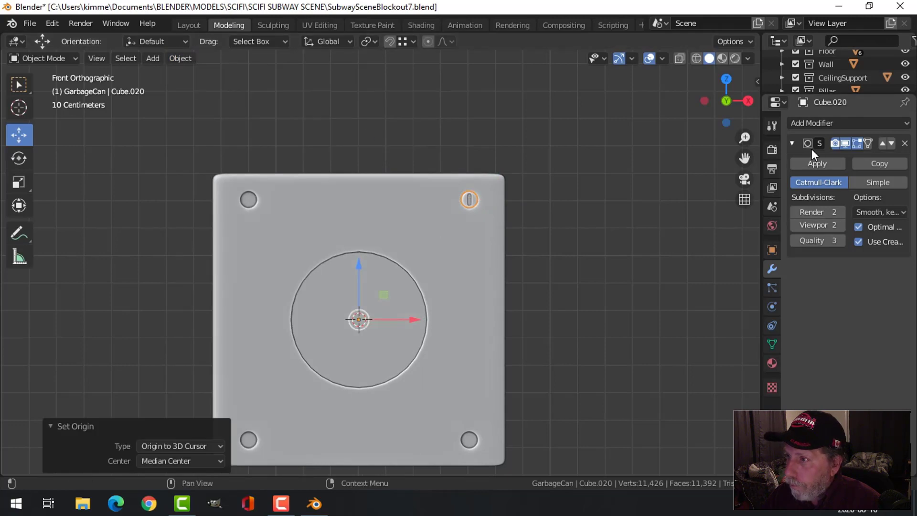
- Add a Mirror modifier to the screw on the X and Z axes to fill all four corner holes
left_click(794, 143)
left_click(803, 124)
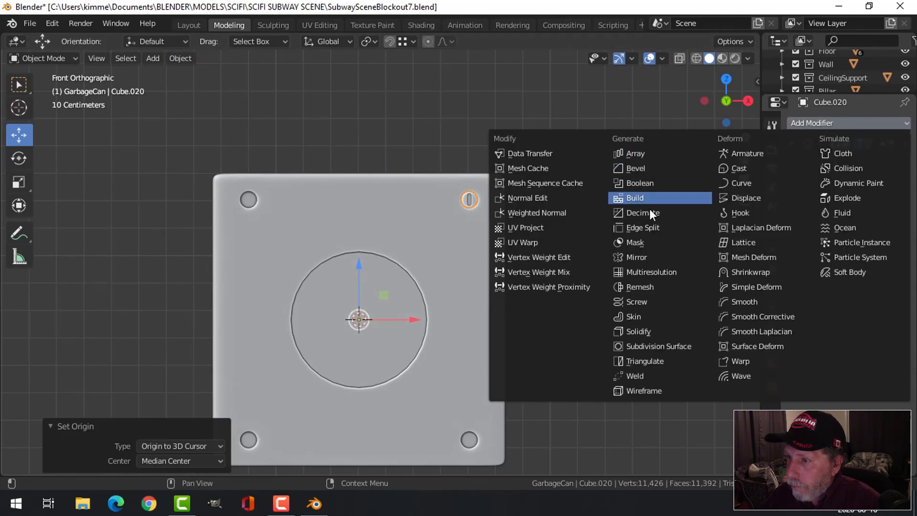
left_click(649, 257)
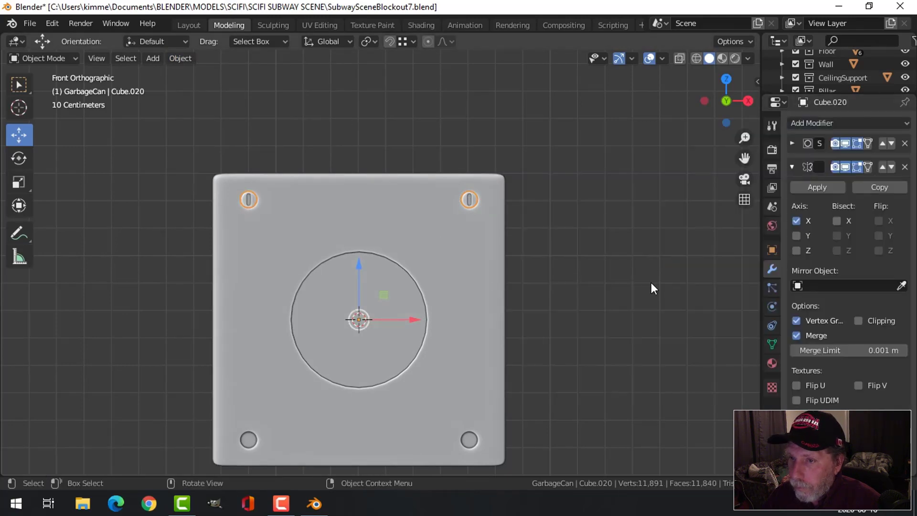
left_click(797, 235)
left_click(797, 250)
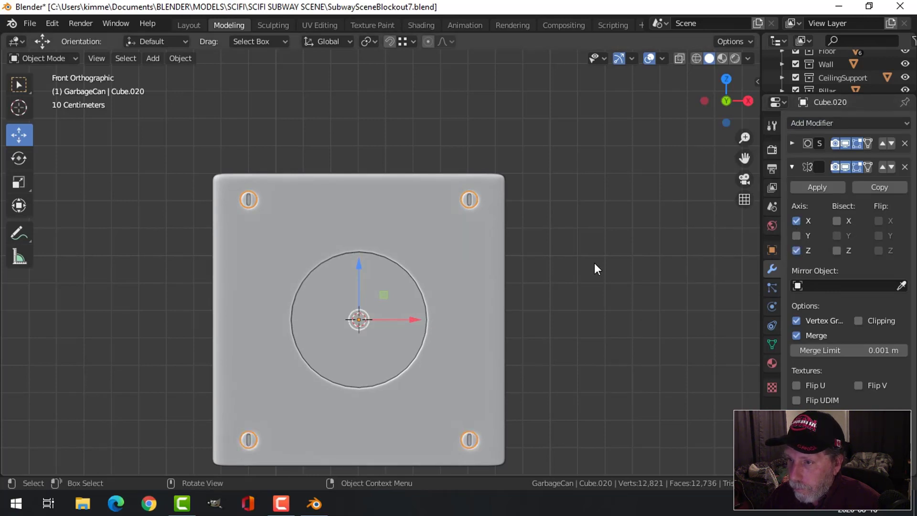
- Apply the screws' Mirror modifier and rotate the upper-left screw's linked mesh about 35° around the Y axis
left_click(817, 187)
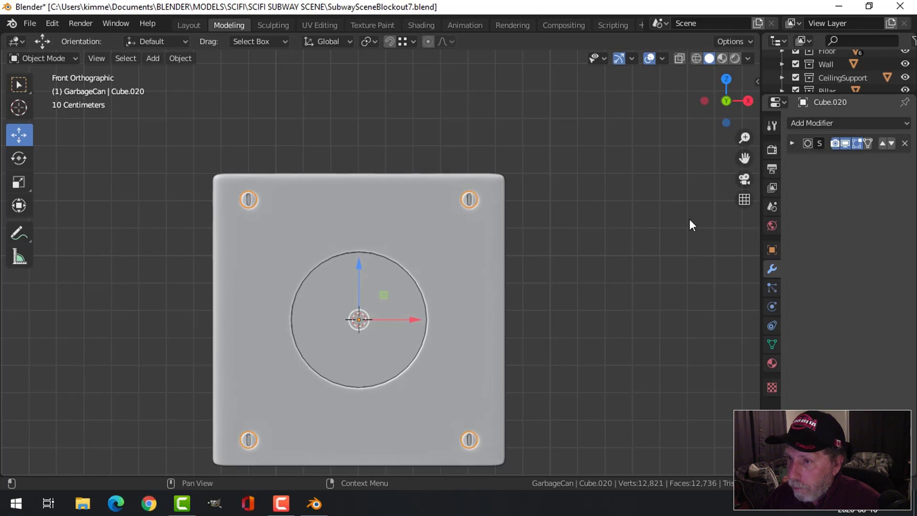
left_click(251, 199)
left_click(250, 200)
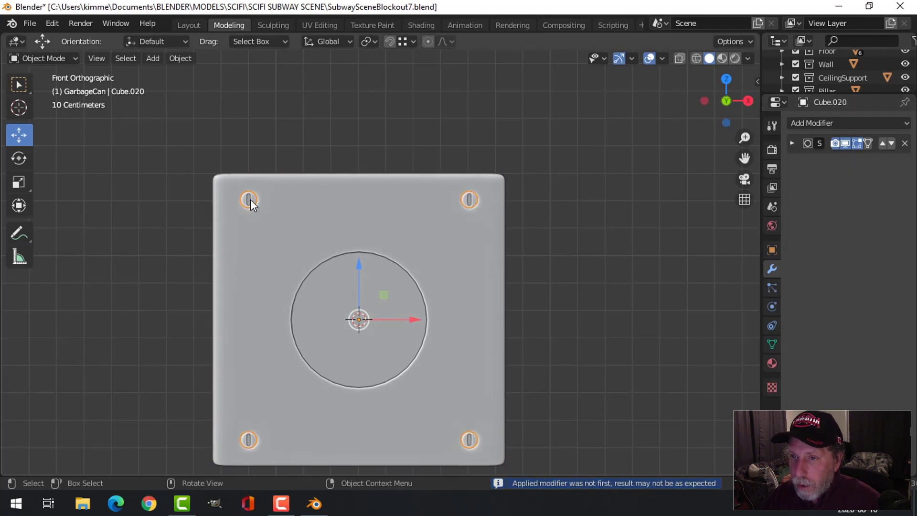
key("Tab")
key("l")
key("ctrl+l")
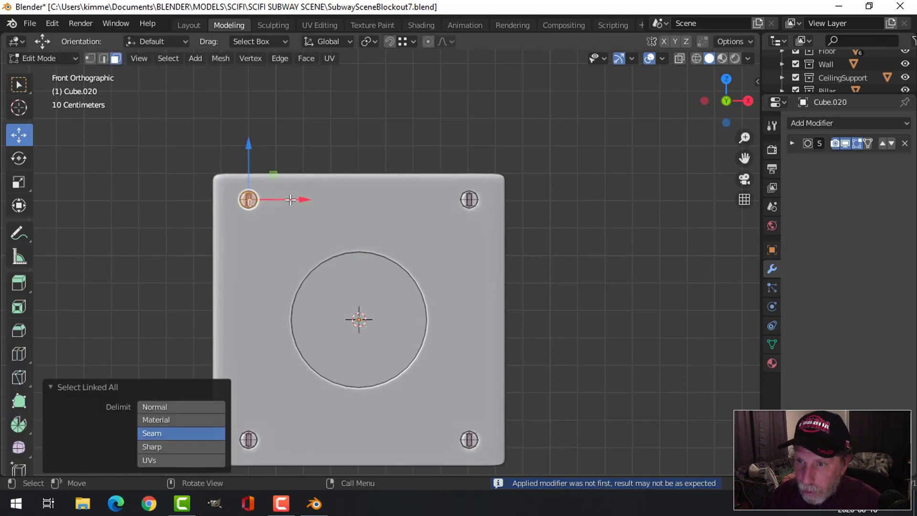
key("r")
key("y")
left_click(290, 227)
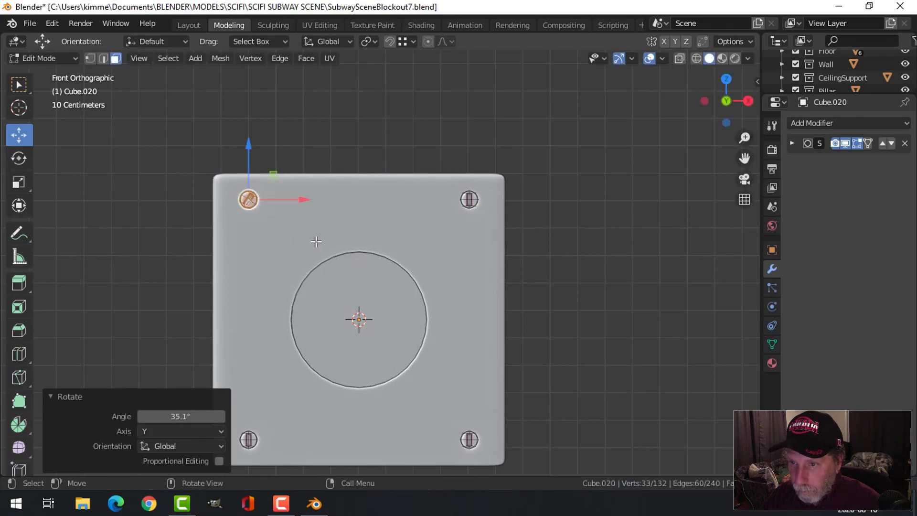
left_click(347, 266)
key("Tab")
middle_click_drag(458, 271, 469, 309)
scroll(488, 323, "up", 2)
scroll(487, 323, "up", 1)
scroll(486, 319, "down", 3)
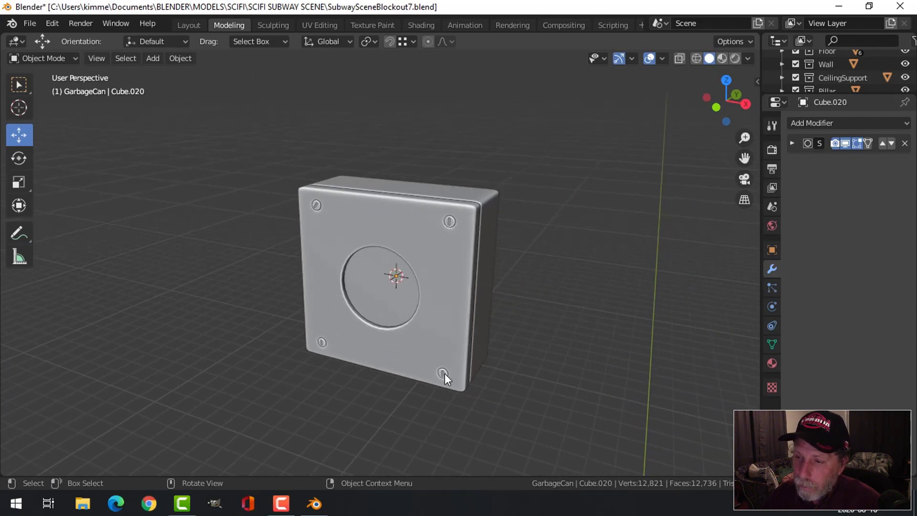
left_click(446, 374)
key("Tab")
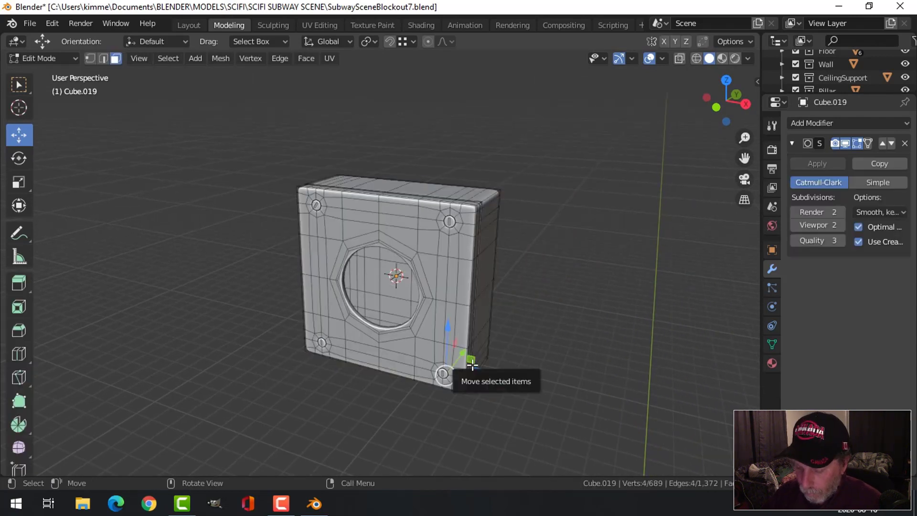
key("ctrl+l")
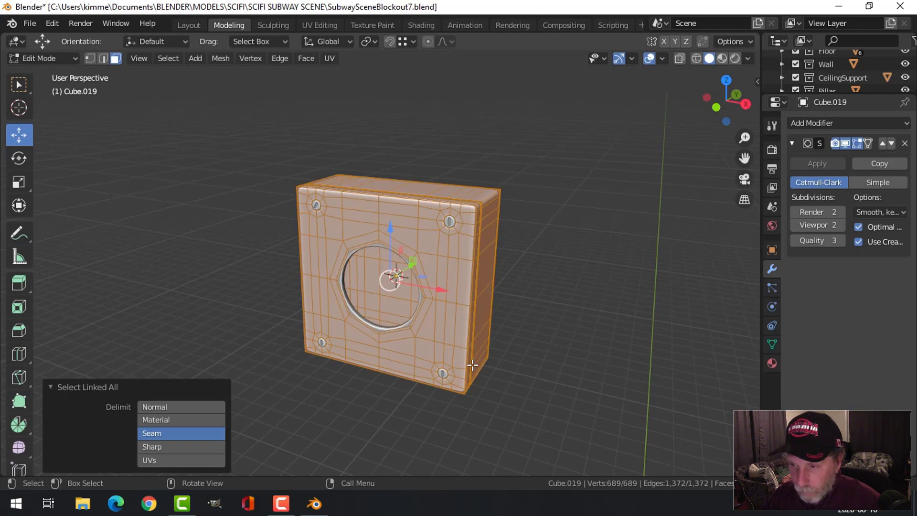
key("Tab")
- Rotate the lower-right screw's linked mesh around the Y axis to vary its slot angle, and return to Object Mode
left_click(442, 374)
key("Tab")
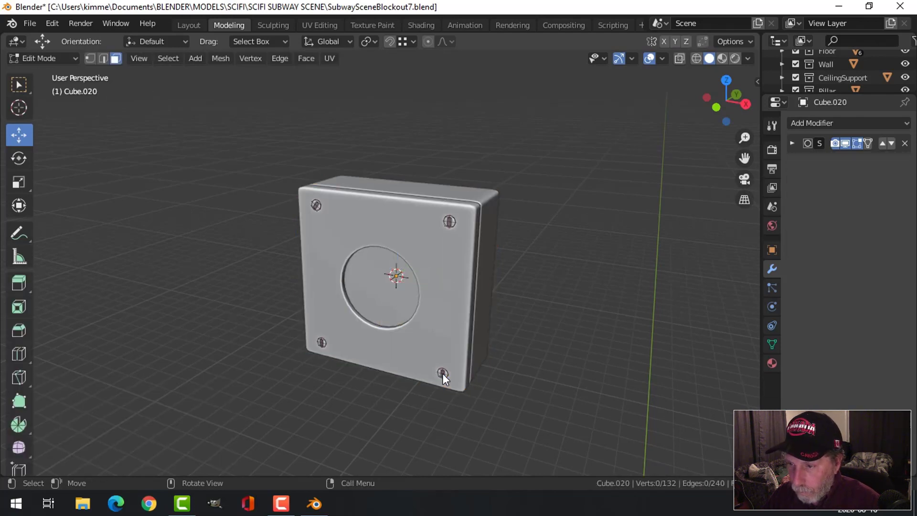
left_click(442, 374)
key("ctrl+l")
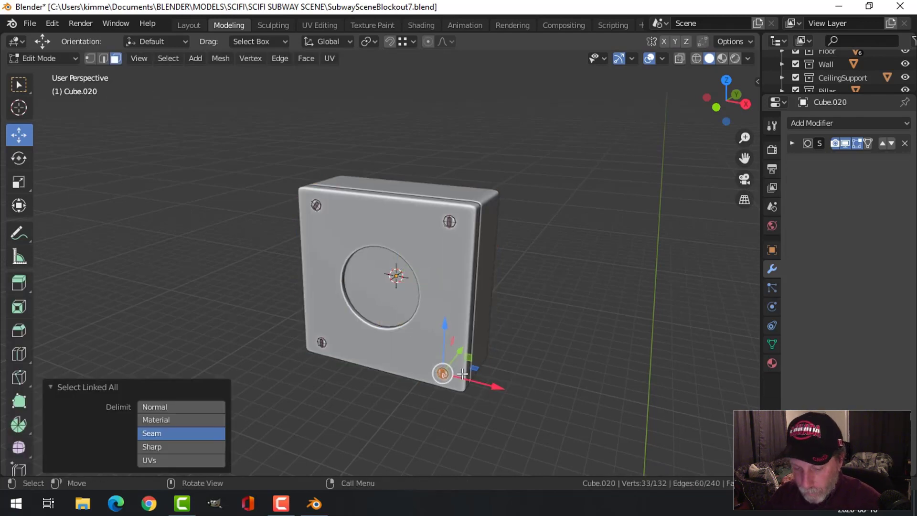
key("r")
key("y")
left_click(459, 362)
left_click(486, 334)
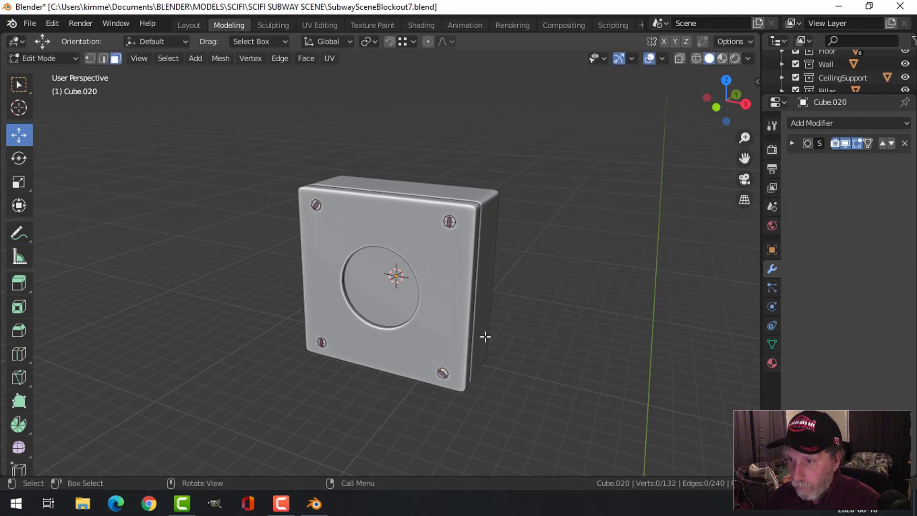
key("Tab")
- Unhide the rest of the subway scene, clear the selection and inspect the speaker box on its pillar
key("alt+h")
key("alt+a")
scroll(486, 330, "down", 4)
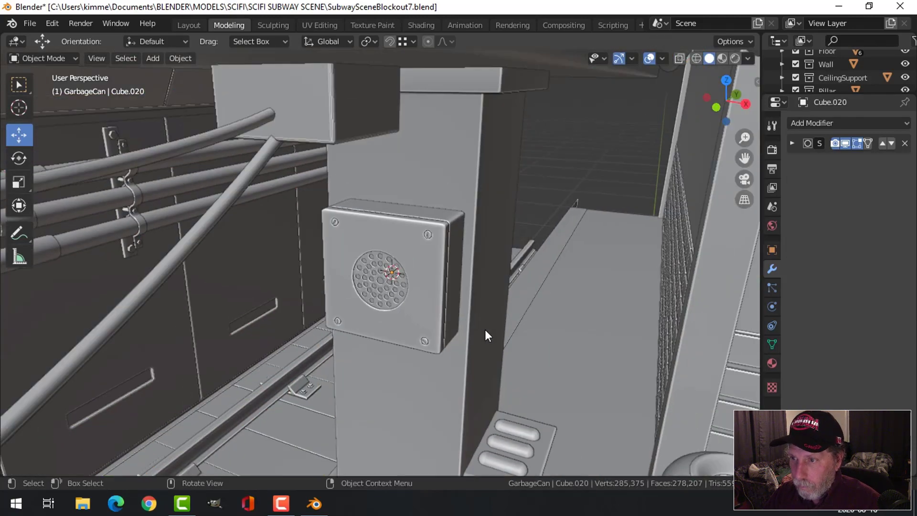
middle_click_drag(463, 324, 423, 320)
scroll(427, 322, "up", 5)
scroll(437, 313, "up", 3)
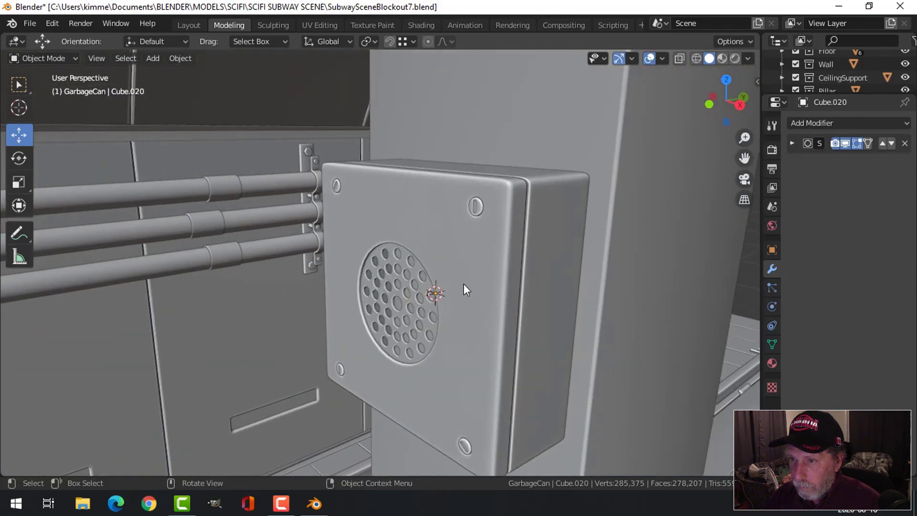
scroll(463, 284, "down", 3)
middle_click_drag(463, 287, 454, 243)
scroll(441, 326, "up", 3)
scroll(448, 315, "down", 2)
- Set the screws' viewport subdivision level to 1 and save the file
left_click(447, 229)
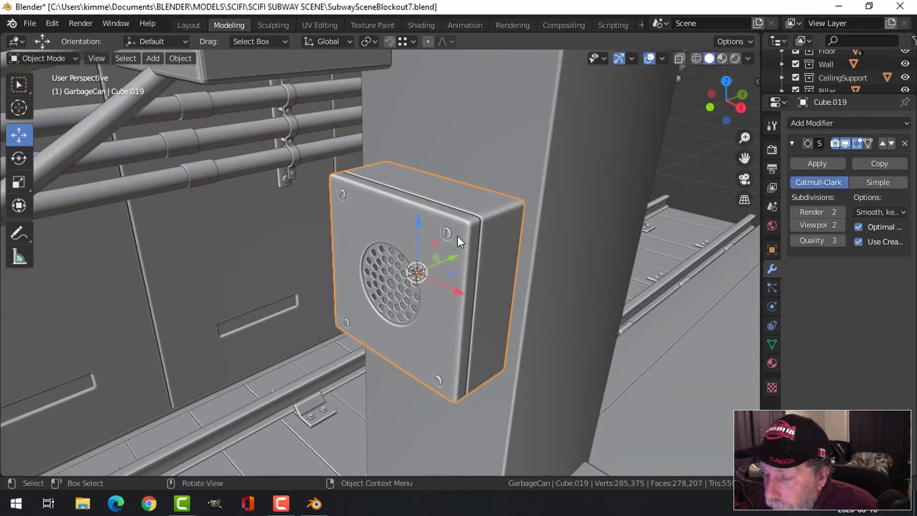
left_click(447, 231)
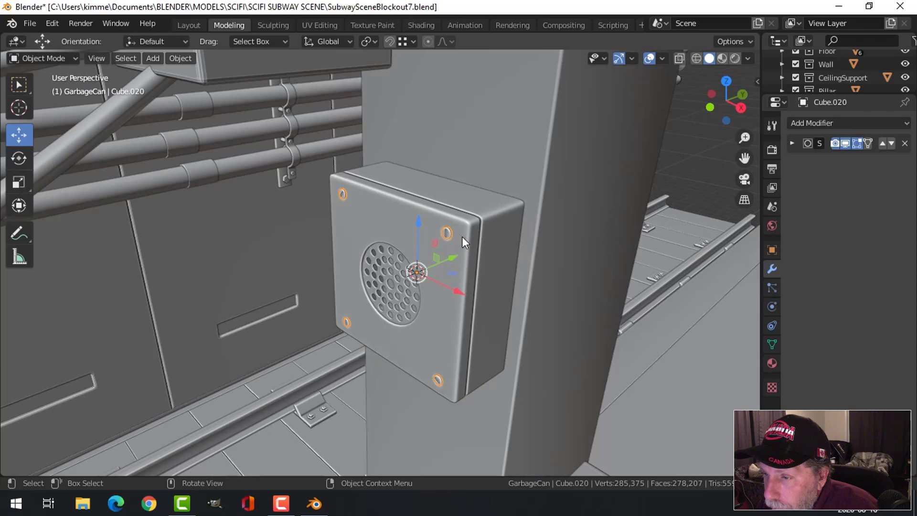
left_click(792, 143)
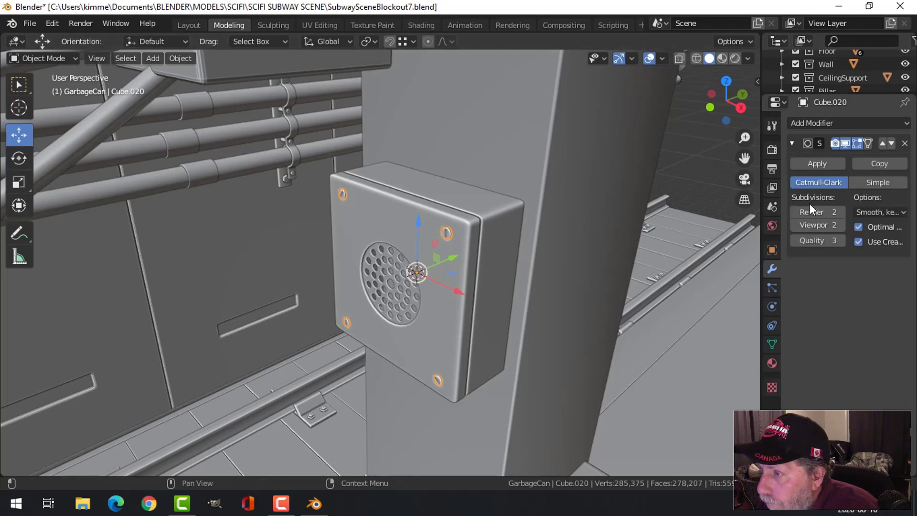
left_click(794, 225)
mouse_move(501, 277)
middle_mouse_down()
mouse_move(534, 242)
mouse_move(509, 273)
middle_mouse_up()
key("alt+a")
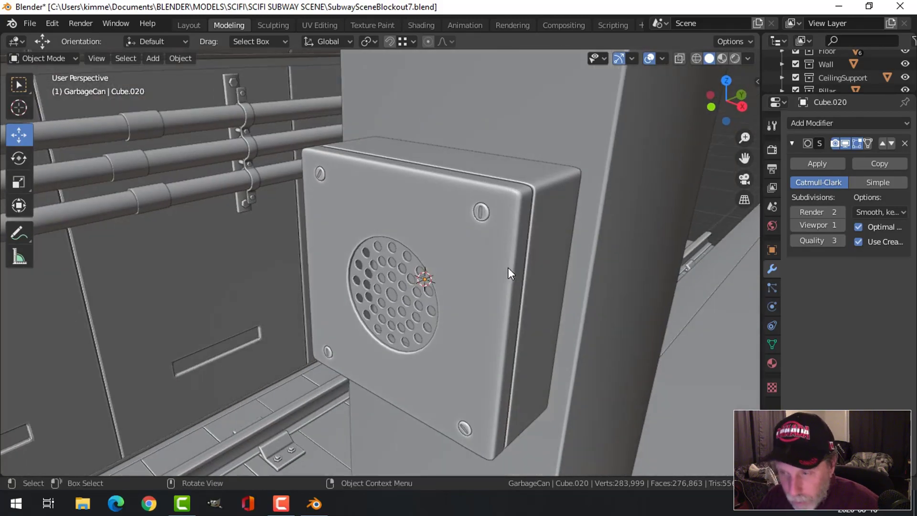
scroll(509, 268, "down", 6)
key("ctrl+s")
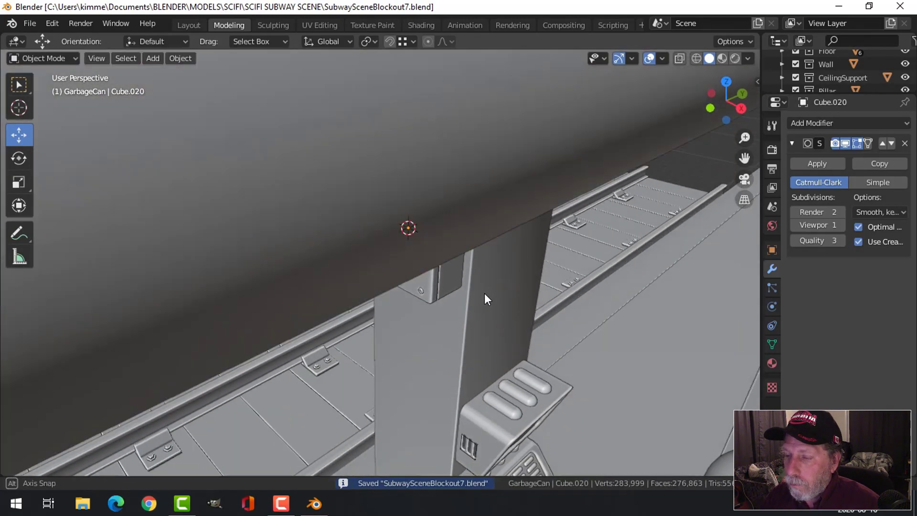
- Collapse the Speaker collection in the outliner, and toggle it off and back on to check its contents
scroll(492, 301, "down", 5)
middle_click_drag(547, 316, 475, 287, "shift")
scroll(427, 262, "up", 2)
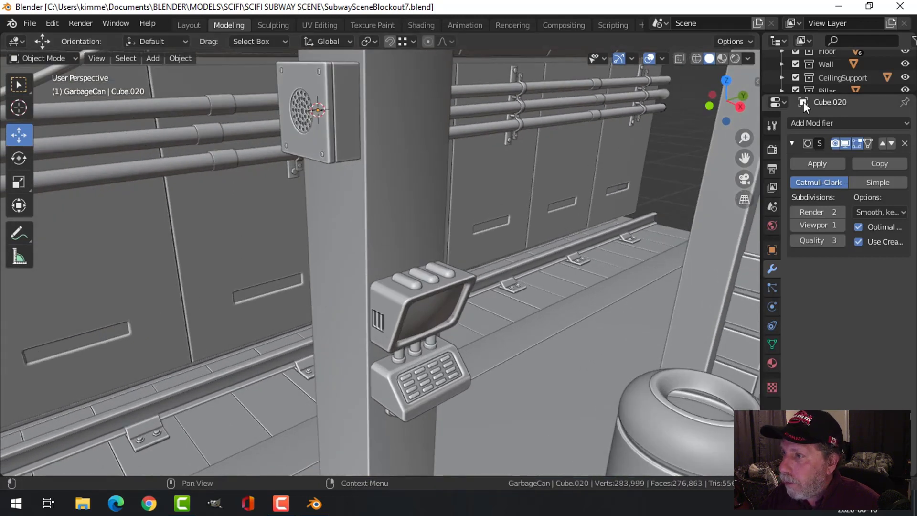
left_click_drag(807, 94, 814, 231)
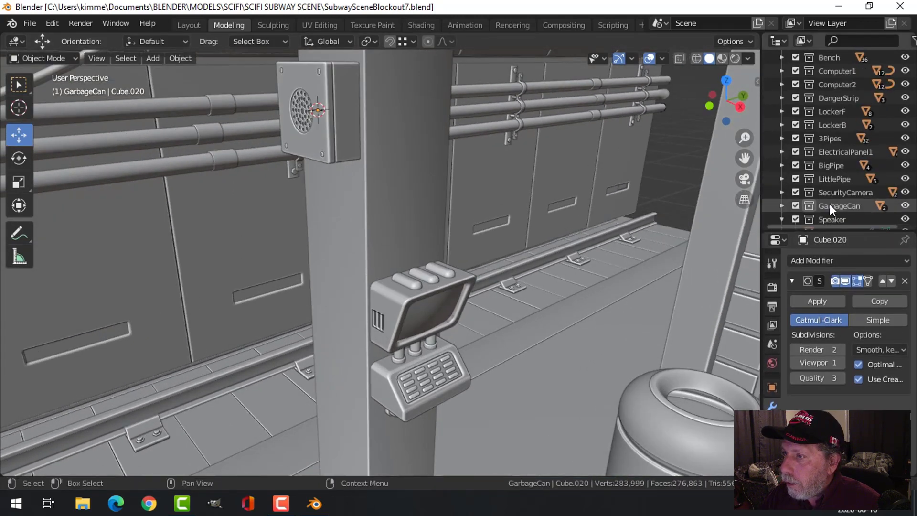
scroll(830, 205, "down", 6)
scroll(828, 203, "up", 2)
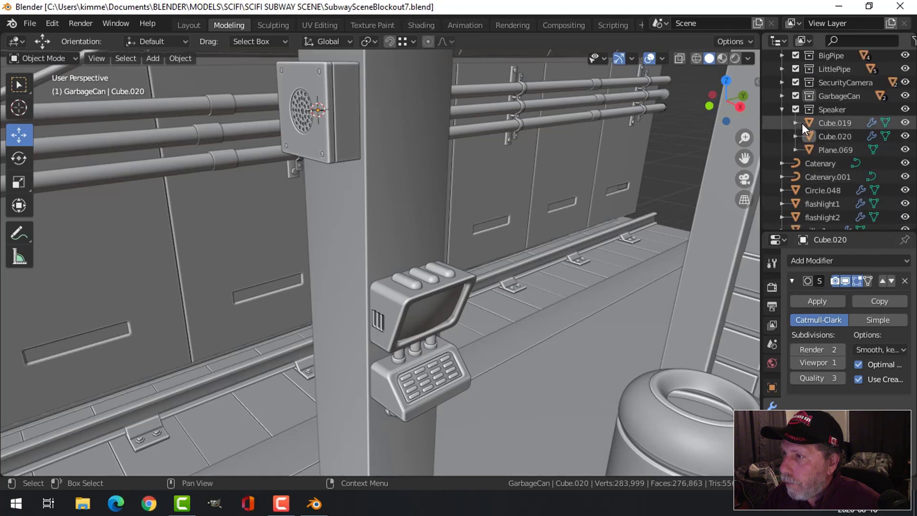
left_click(781, 110)
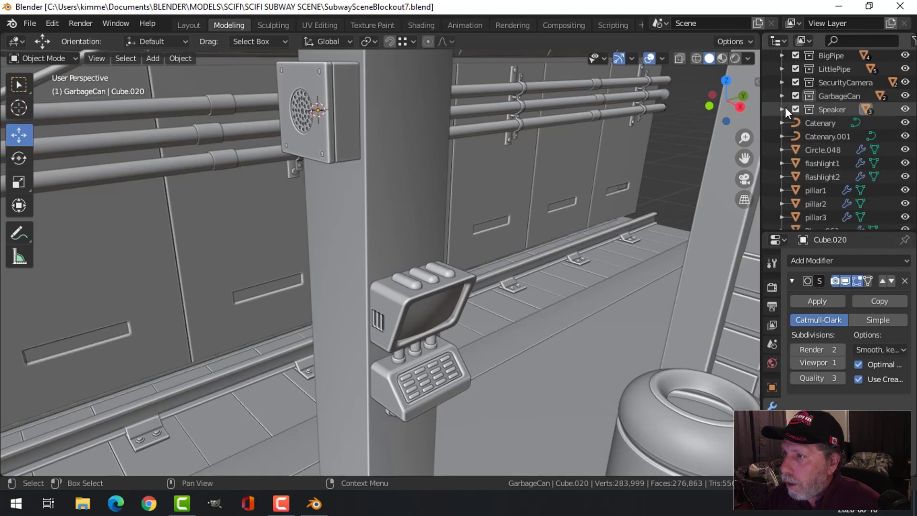
left_click(795, 109)
left_click(798, 109)
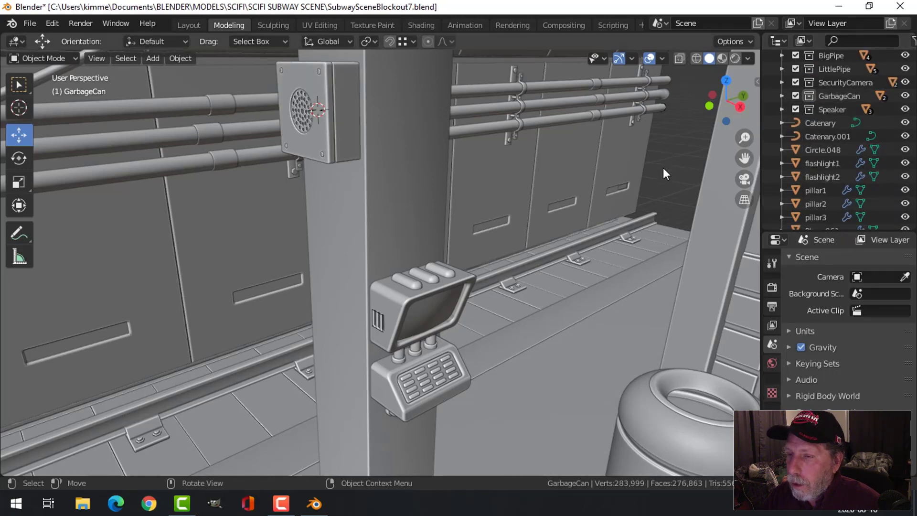
- Add a 2 m plane at the world origin, raise it along Z and scale its mesh up about 2.34 times
middle_click_drag(663, 167, 543, 231)
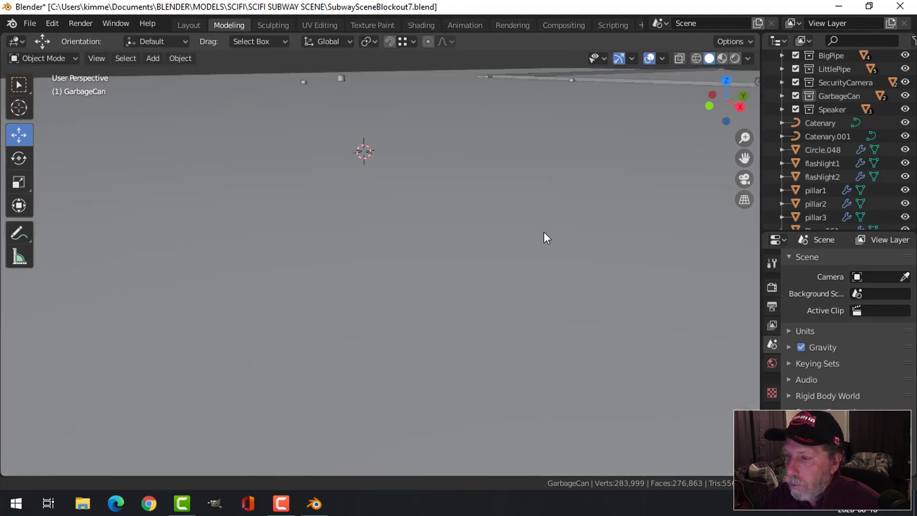
middle_click_drag(533, 339, 567, 294)
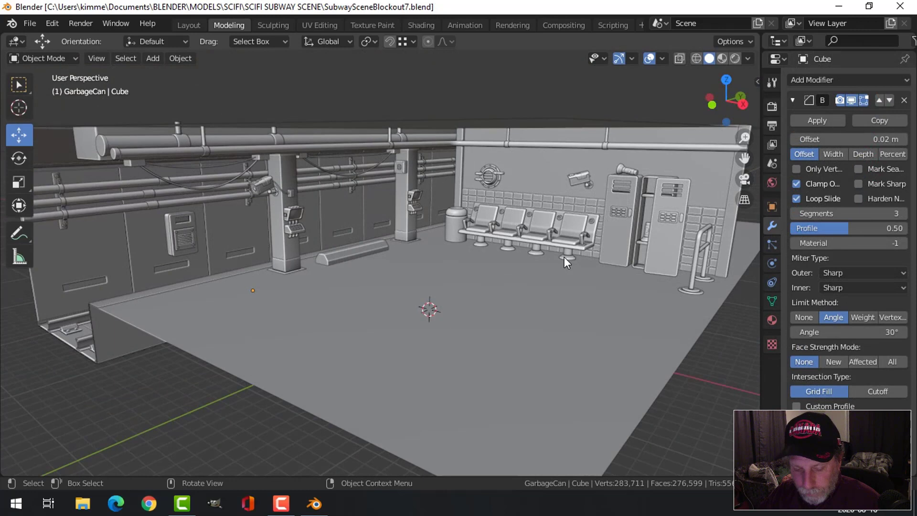
key("shift+a")
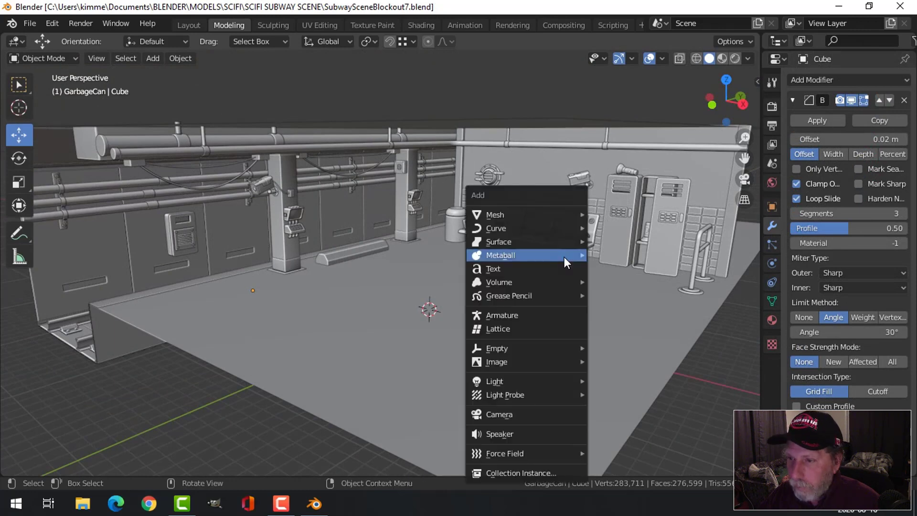
mouse_move(548, 224)
left_click(604, 217)
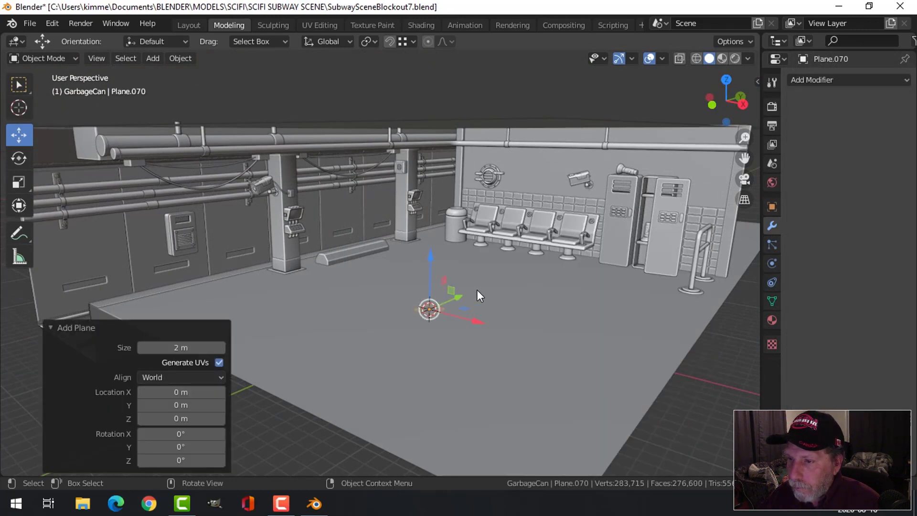
left_click_drag(433, 259, 433, 214)
key("Tab")
middle_click_drag(519, 261, 520, 217)
key("s")
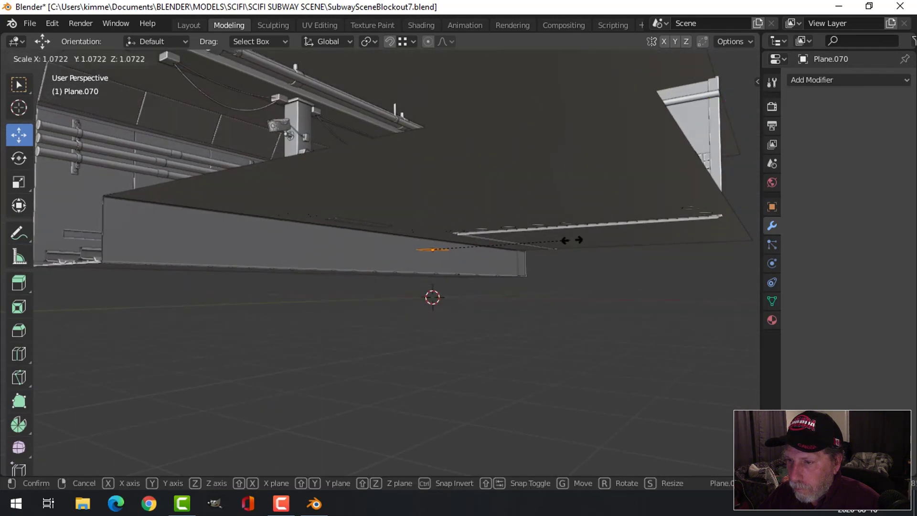
left_click(736, 247)
- Raise the plane's mesh to the platform floor in front view and shift it along Y toward the bench
middle_click_drag(735, 248, 441, 231)
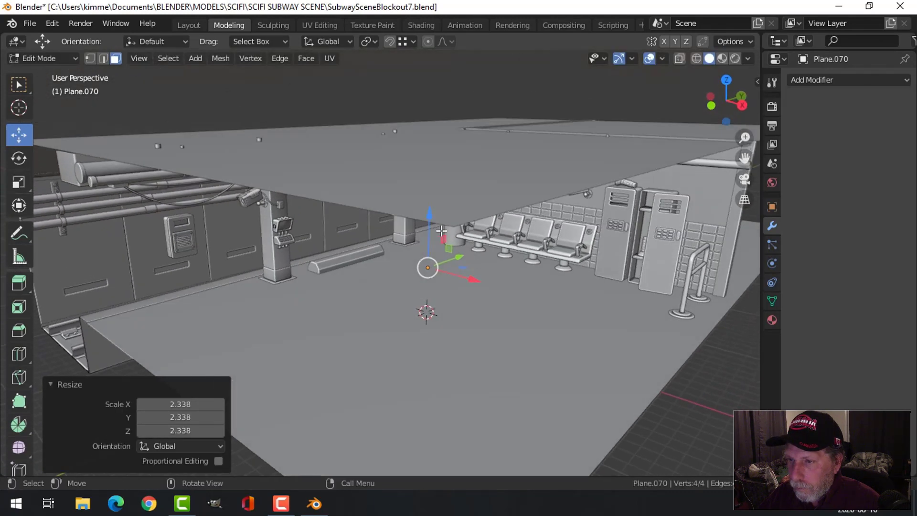
key("KP_1")
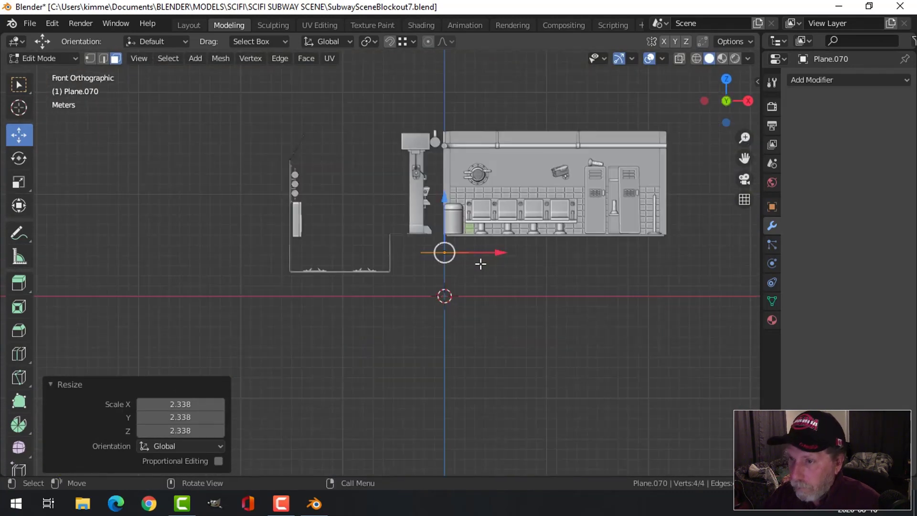
key("g")
left_click(434, 138)
middle_click_drag(434, 137, 427, 306)
key("g")
key("y")
left_click(391, 282)
- Scale the plane along Y and extrude it upward about 0.2 m into a low slab
key("s")
key("y")
left_click(399, 306)
key("e")
left_click(451, 292)
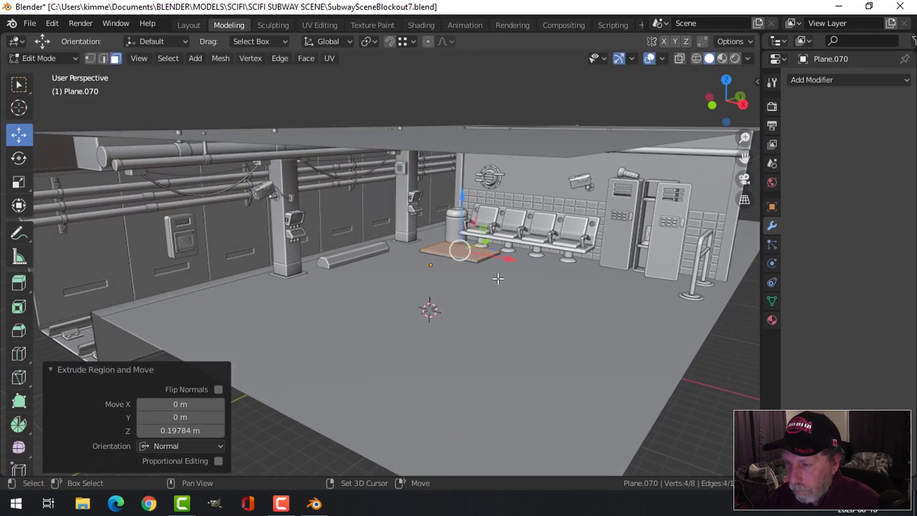
- Inset the slab's top face by 0.0775 m and scale the inner face to 0.954
middle_click_drag(498, 278, 461, 294)
key("KP_Decimal")
scroll(464, 289, "down", 1)
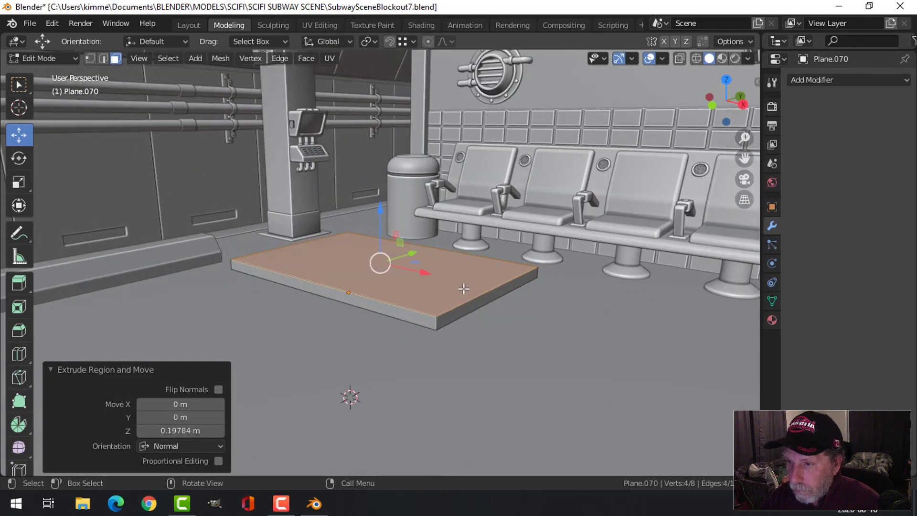
key("i")
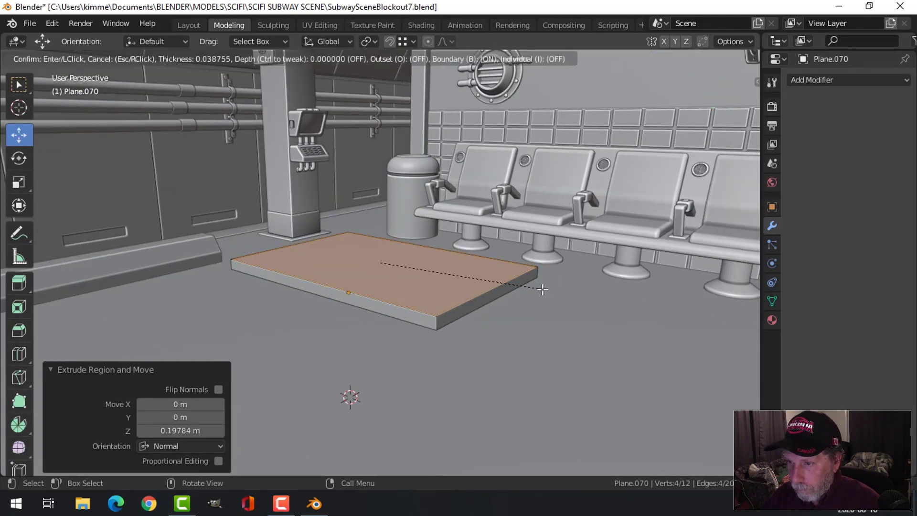
left_click(541, 289)
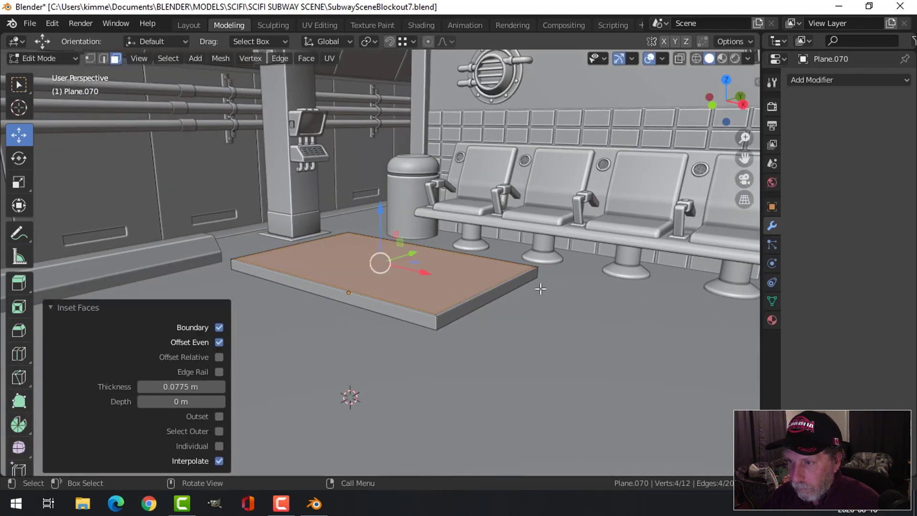
key("s")
left_click(532, 291)
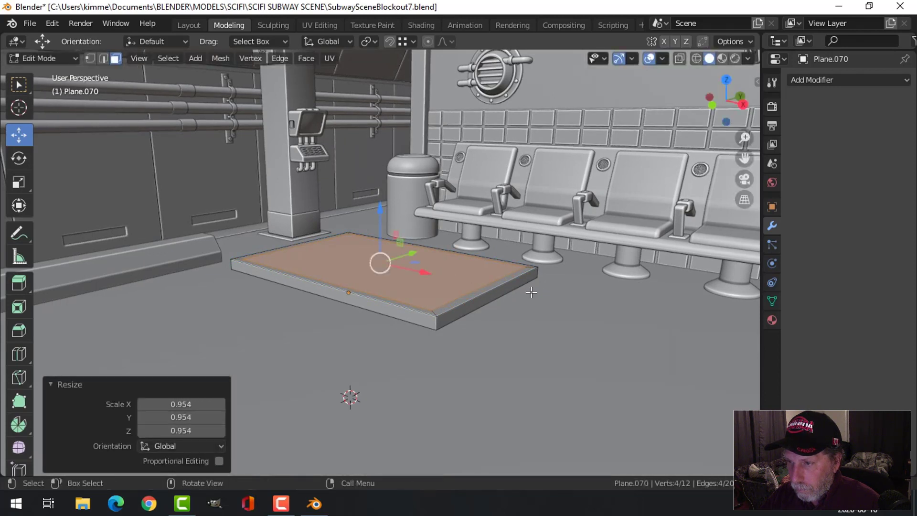
- Extrude the slab's inner top face about 0.064 m downward to form a recess inside the rim
key("e")
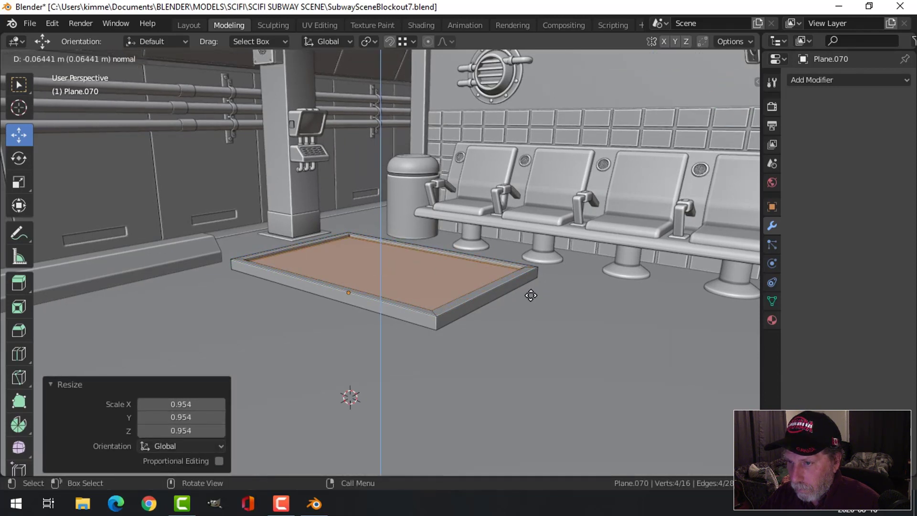
left_click(531, 294)
key("alt+a")
key("Tab")
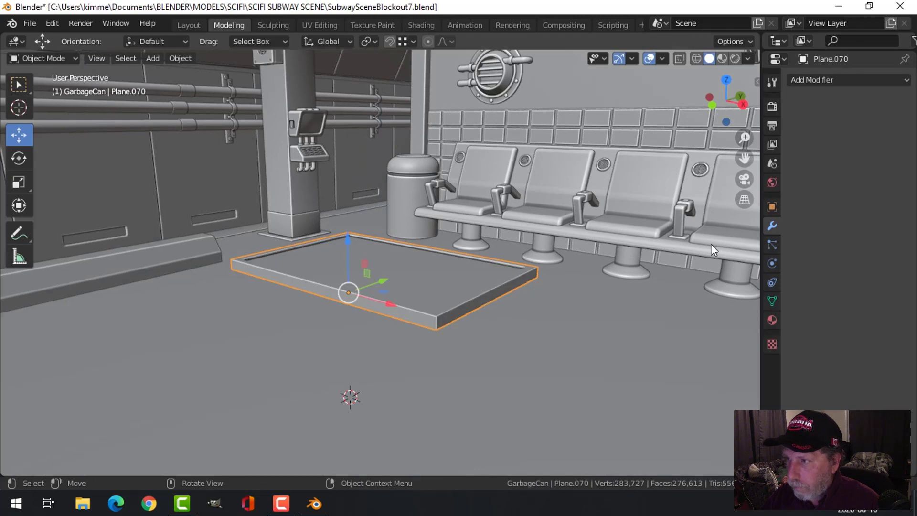
- Add a Bevel modifier to the slab with angle limit, 3 segments and a 0.03 m offset
left_click(822, 81)
left_click(662, 125)
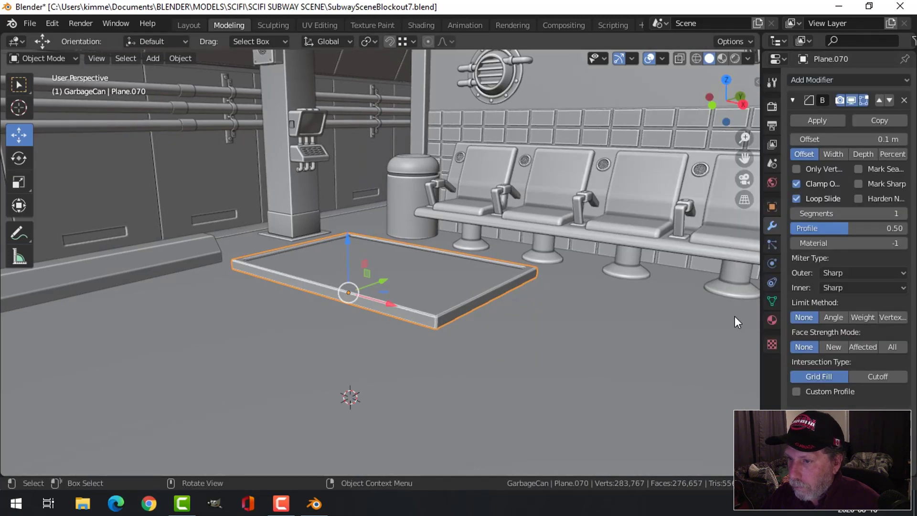
left_click(838, 317)
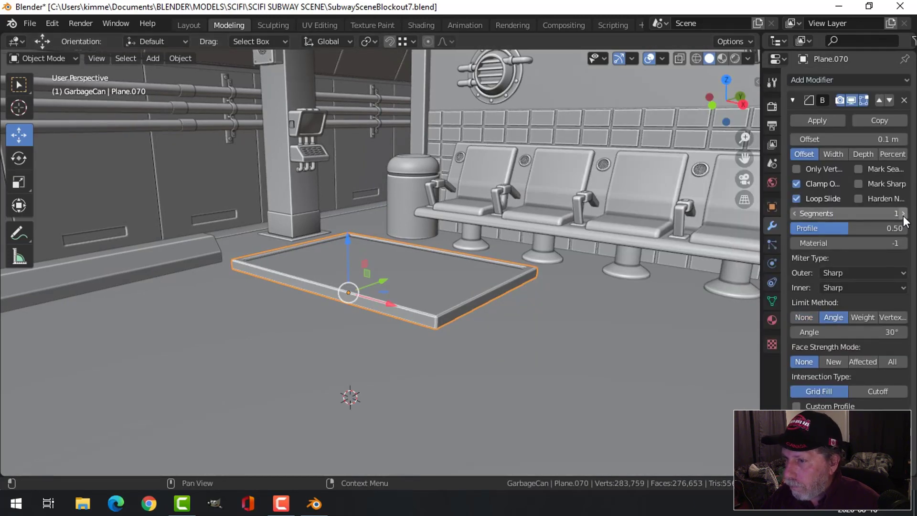
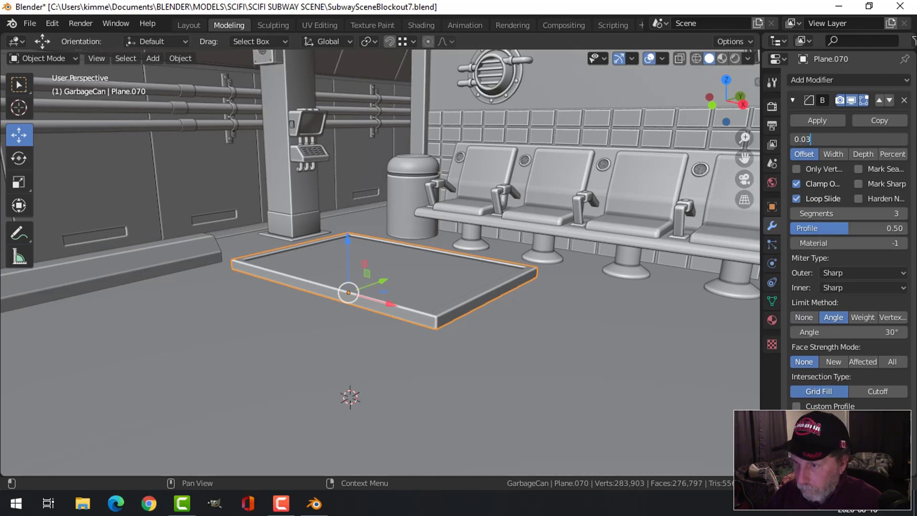
key("alt+a")
- Widen one side of the rim by moving its inner wall face 0.2447 m along Y
middle_click_drag(444, 300, 293, 290)
left_click(352, 306)
key("Tab")
scroll(293, 290, "up", 2)
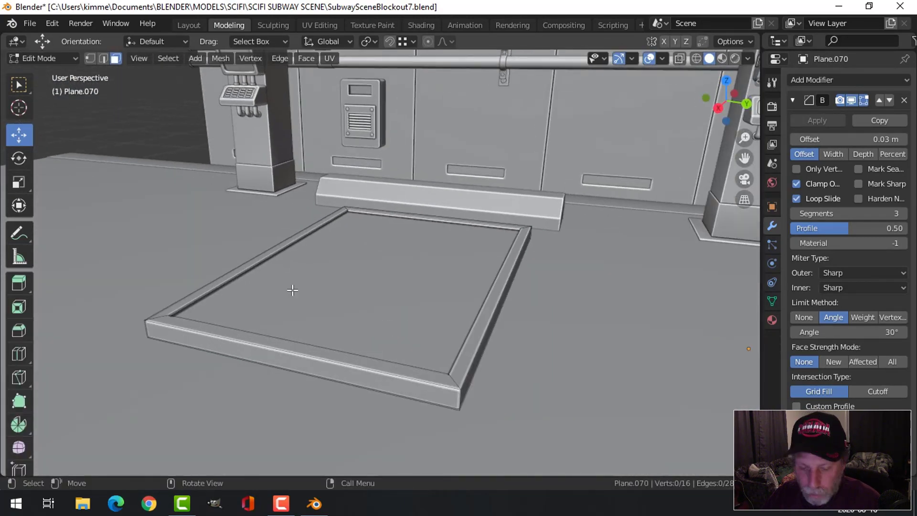
left_click(269, 265)
key("alt+a")
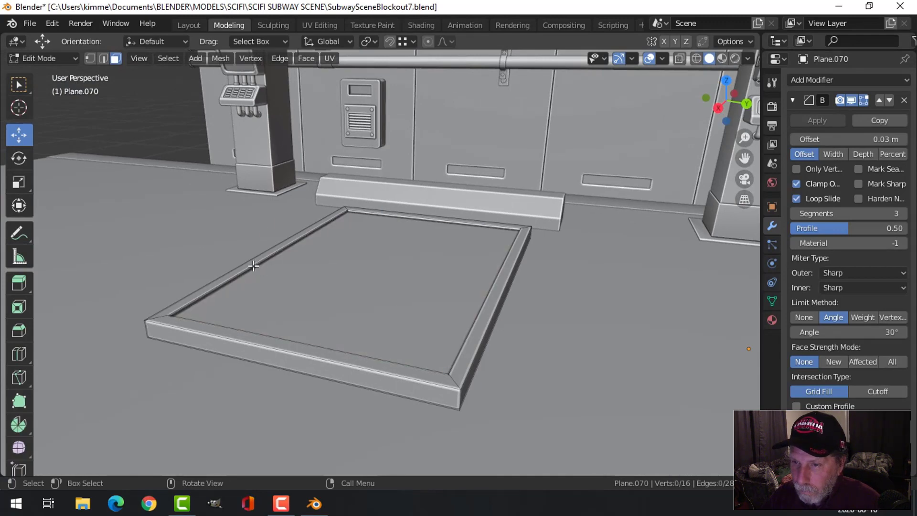
left_click(253, 265, "alt")
left_click_drag(322, 265, 352, 273)
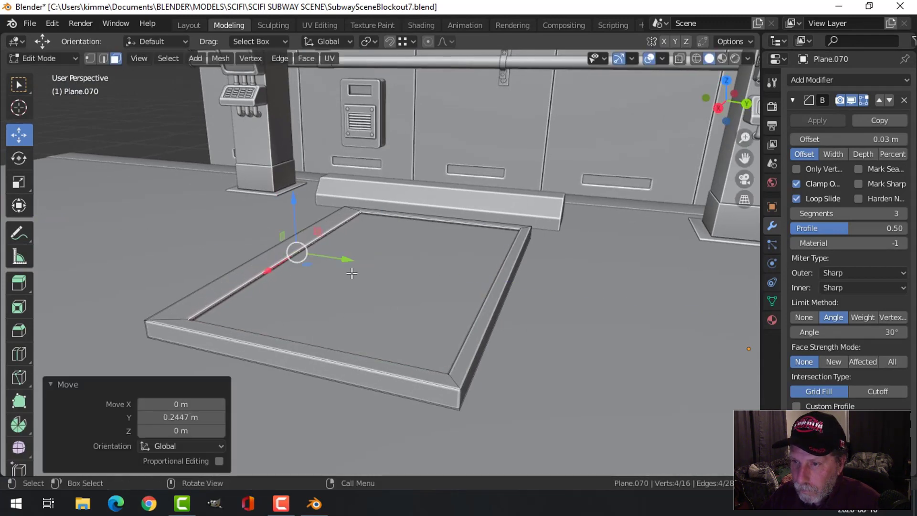
key("Tab")
- Inset the slab's underside face by 0.1708 m
middle_click_drag(353, 273, 413, 278)
key("Tab")
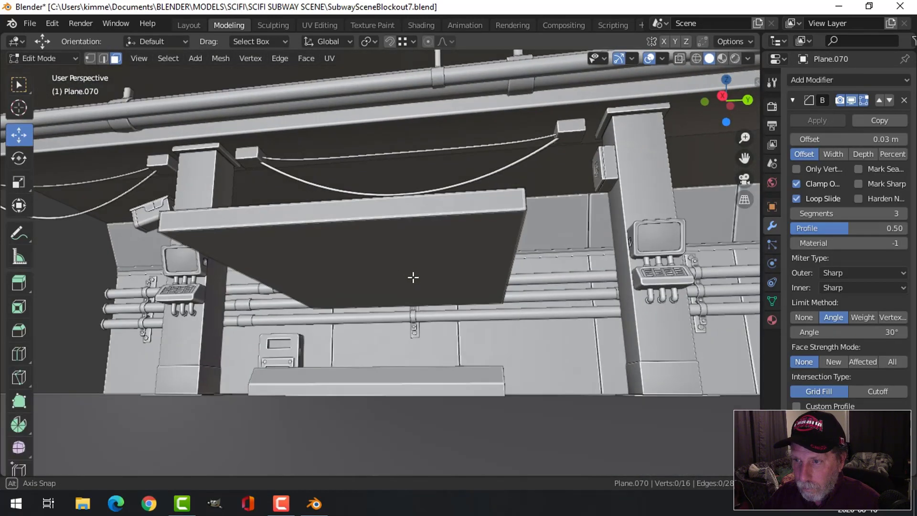
left_click(413, 277)
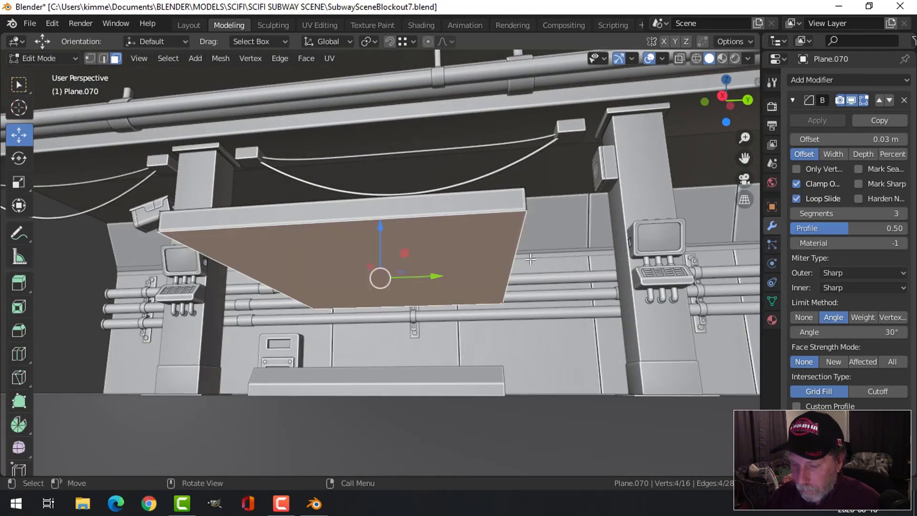
key("i")
left_click(510, 262)
middle_click_drag(510, 262, 498, 277)
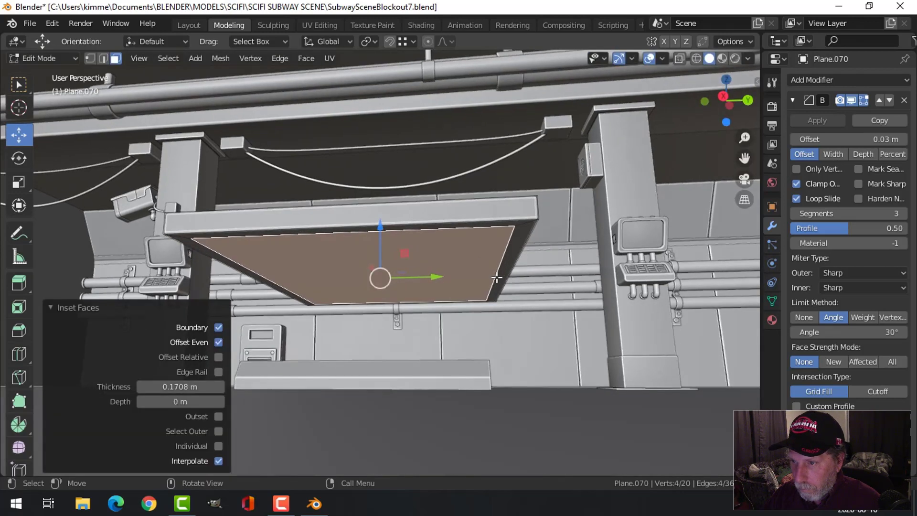
- Extrude the inset underside face outward by about 0.156 m into a raised block
key("e")
left_click(499, 279)
scroll(512, 279, "up", 5)
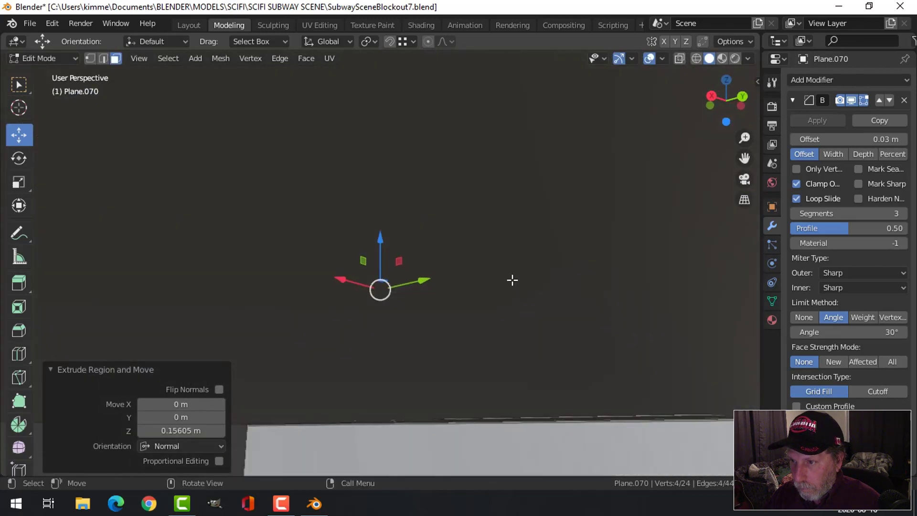
scroll(545, 278, "down", 5)
key("alt+a")
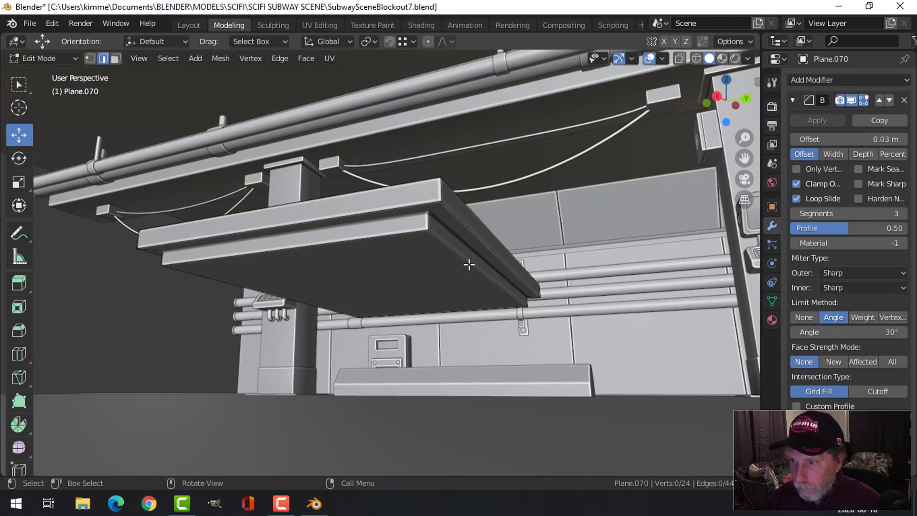
- Try to move one edge of the underside block about -0.104 m along Y
middle_click_drag(497, 264, 547, 280)
key("g")
key("y")
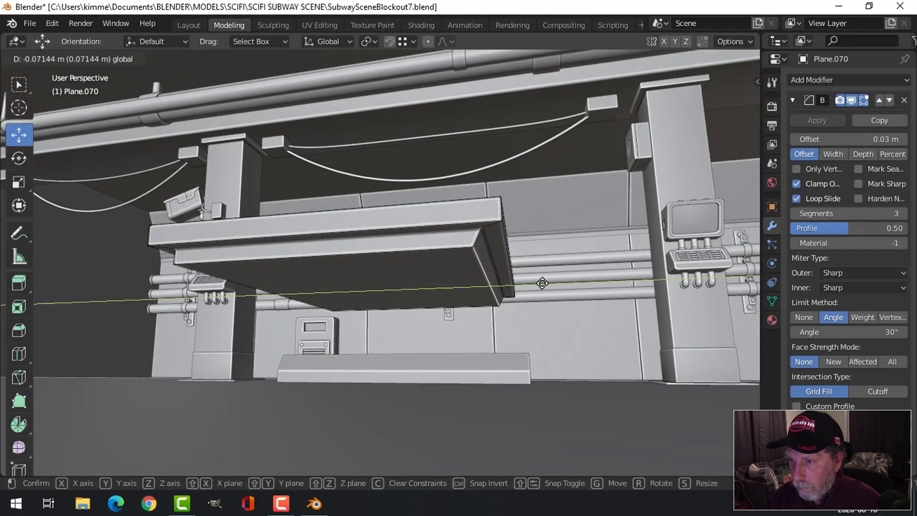
left_click(539, 285)
scroll(498, 286, "up", 5)
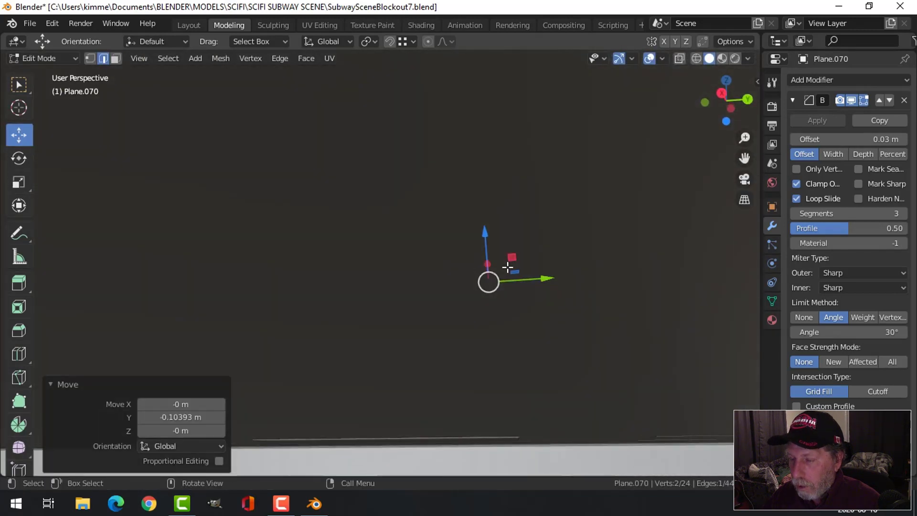
scroll(497, 286, "down", 5)
middle_click_drag(497, 286, 498, 285)
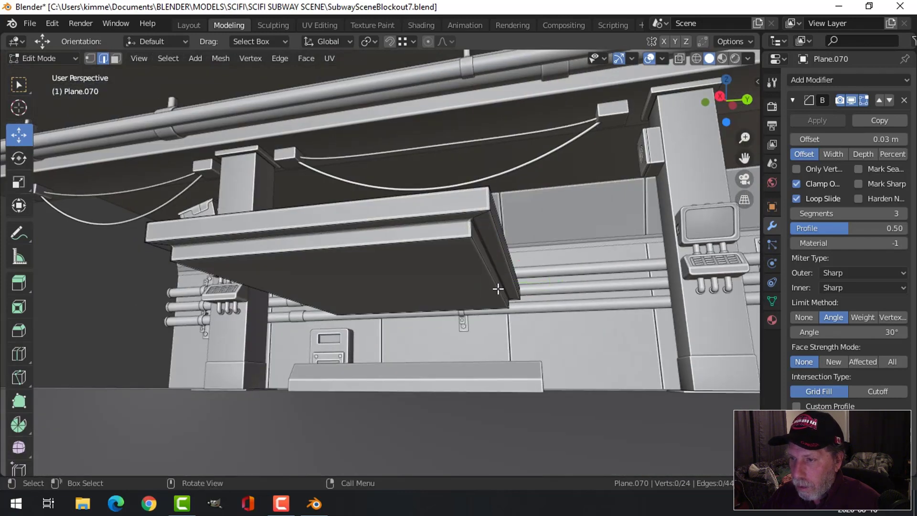
key("3")
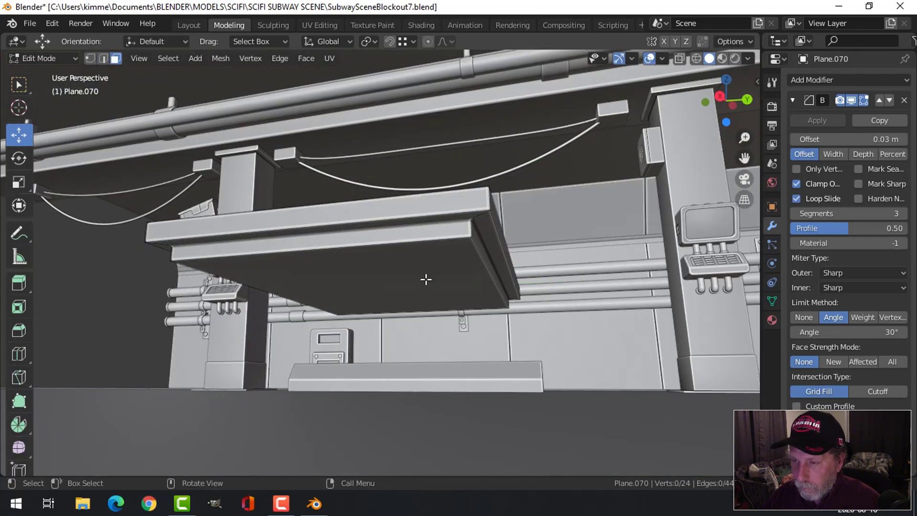
key("Tab")
left_click(418, 278)
key("Tab")
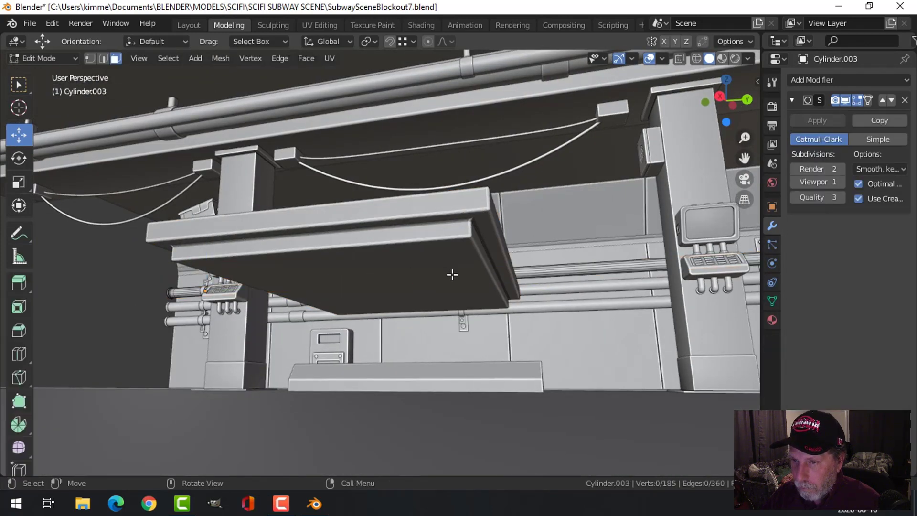
middle_click_drag(452, 275, 418, 262)
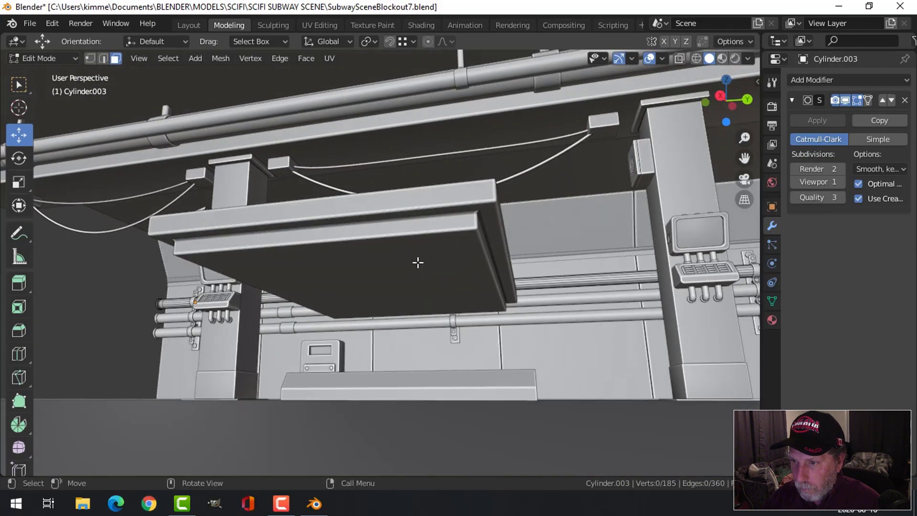
middle_click_drag(523, 255, 485, 260)
key("a")
scroll(510, 309, "down", 2)
left_click(436, 302)
key("Tab")
left_click(436, 302)
key("Tab")
- Scale the outer face of the slab's underside block and return to object mode with the slab selected
middle_click_drag(411, 275, 397, 254)
left_click(418, 279)
key("s")
left_click(487, 271)
key("alt+a")
key("Tab")
left_click(398, 255)
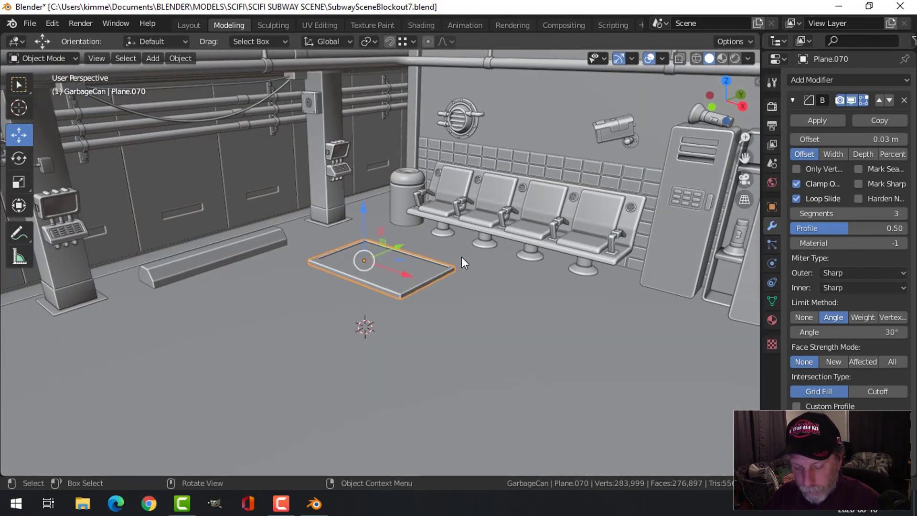
- Rotate the slab 90° about X and move it up in front view so it stands before the bench
type("r90")
key("Return")
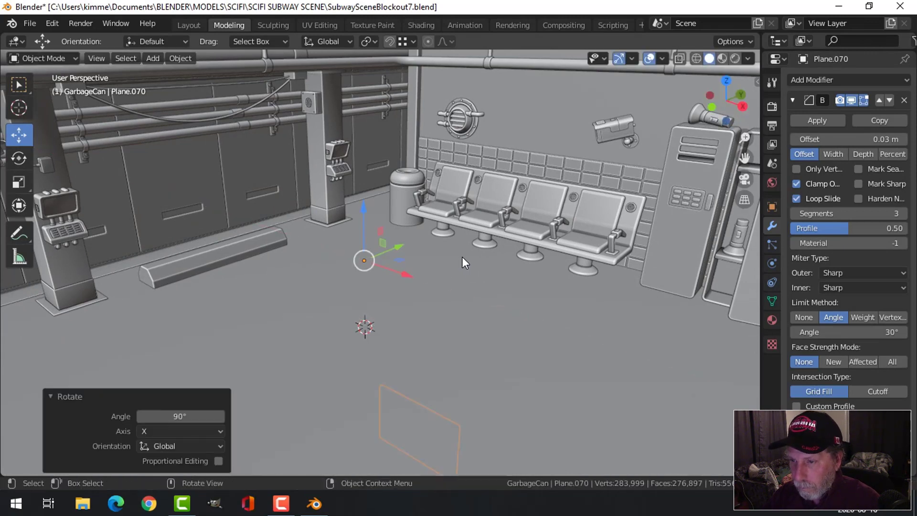
key("KP_1")
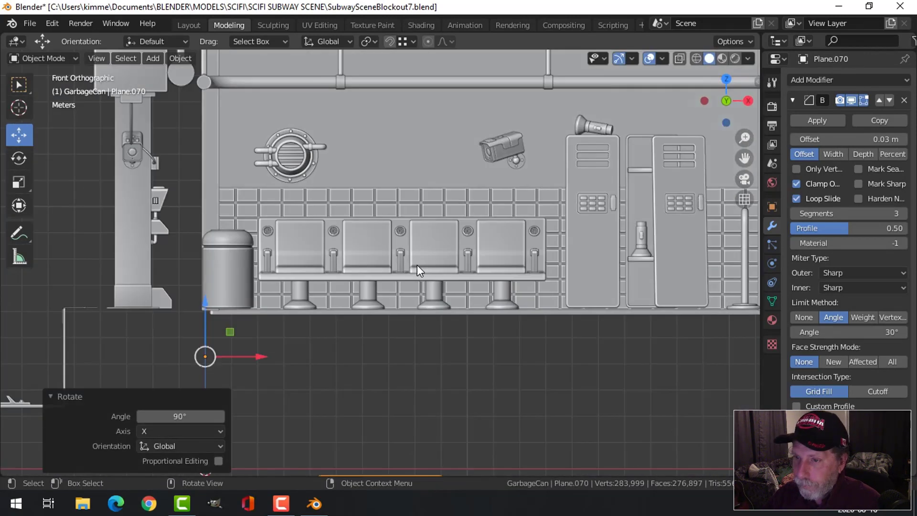
scroll(501, 325, "down", 1)
key("g")
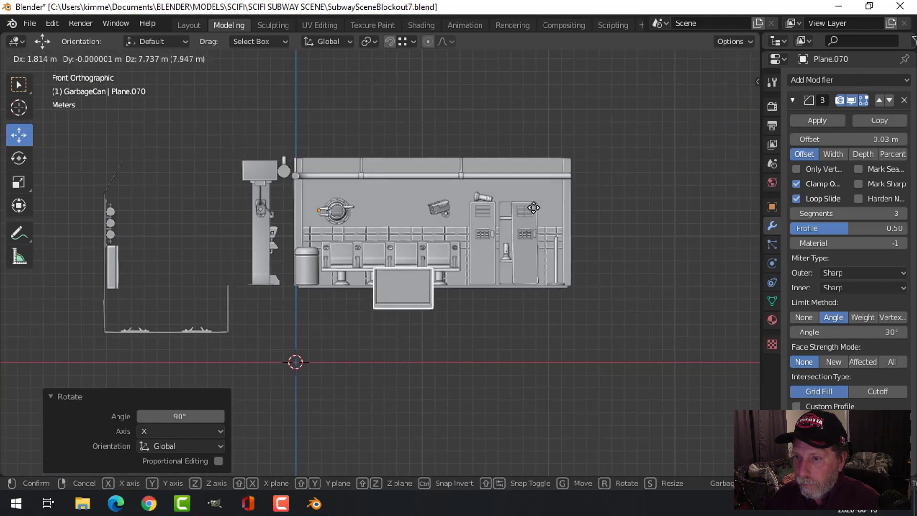
left_click(498, 191)
- Set the panel's origin to its geometry and raise the panel about 0.667 m along Z
left_click(180, 58)
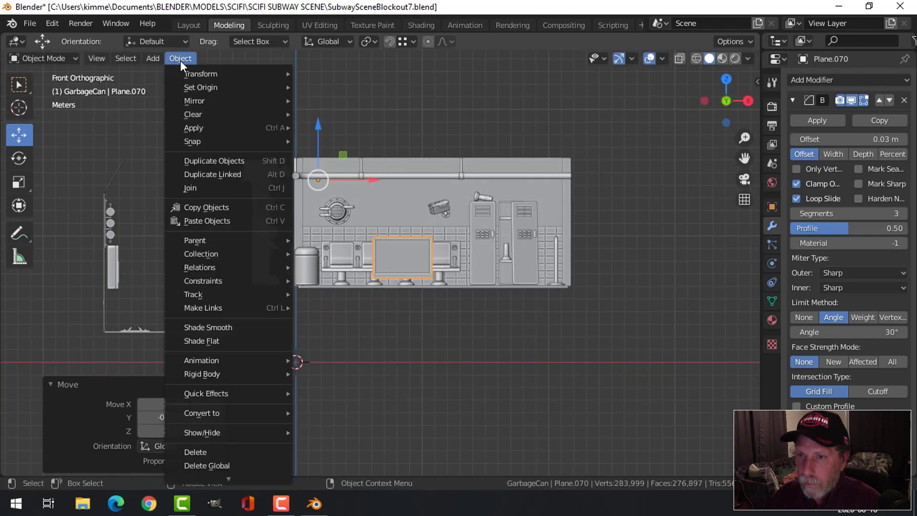
mouse_move(202, 87)
left_click(348, 104)
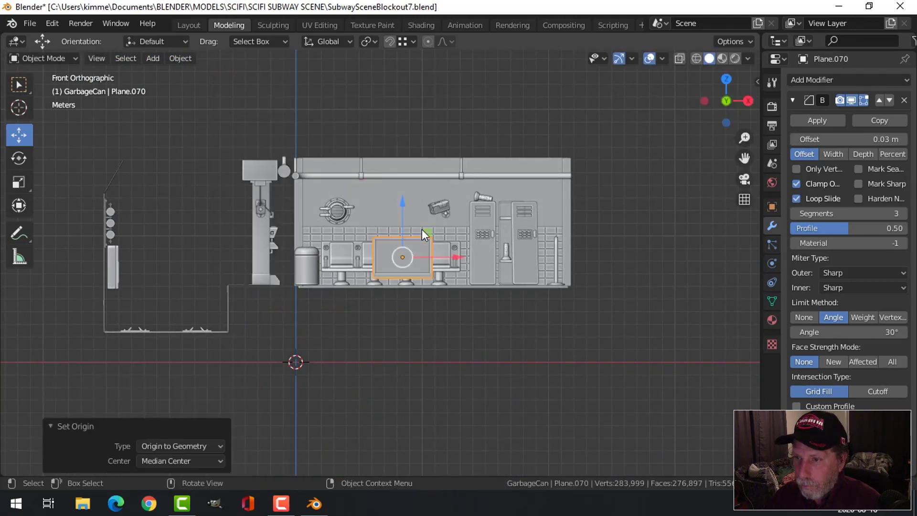
scroll(423, 229, "up", 2)
left_click_drag(413, 196, 413, 183)
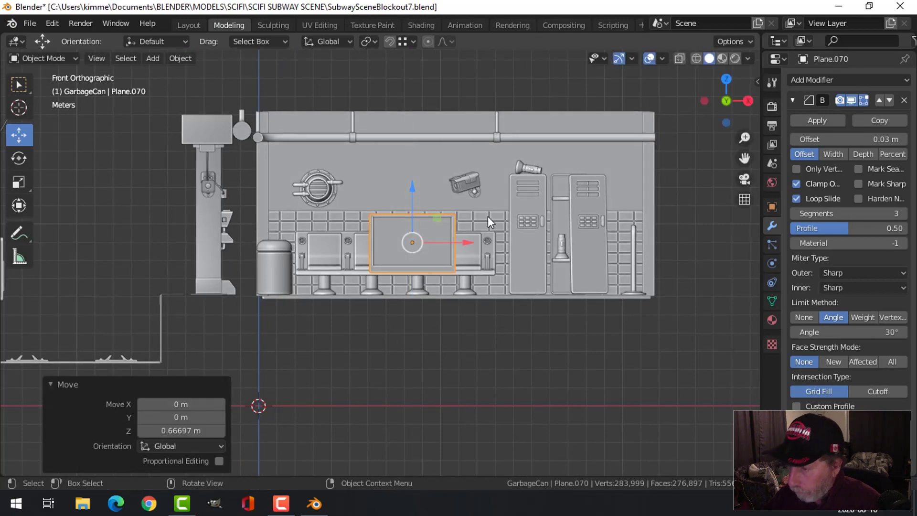
- Duplicate the panel's recessed front face and move the copy about -0.78 m along Y, out in front of the panel
key("KP_Decimal")
scroll(485, 217, "down", 4)
middle_click_drag(513, 237, 447, 276)
left_click(466, 304)
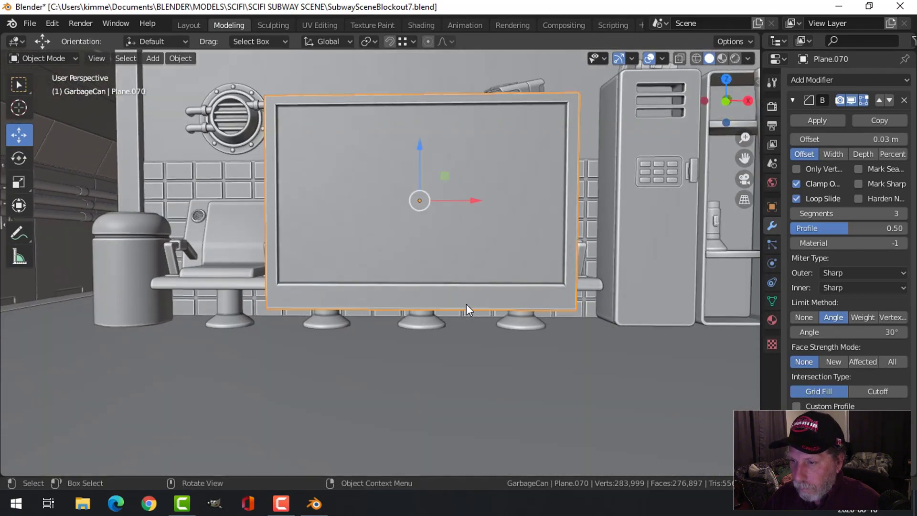
key("Tab")
scroll(478, 287, "up", 4)
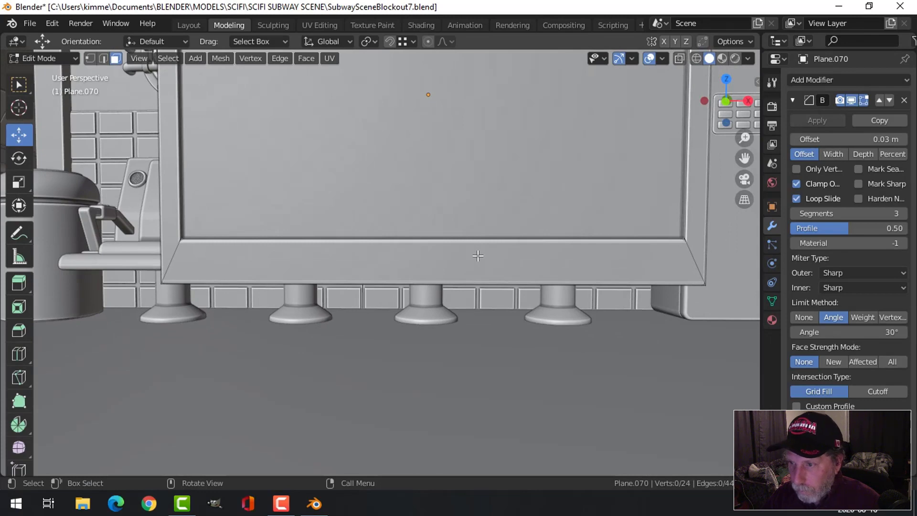
left_click(478, 256)
scroll(520, 267, "down", 1)
left_click(479, 195)
scroll(479, 195, "down", 3)
middle_click_drag(524, 231, 448, 237)
key("shift+d")
right_click(445, 183)
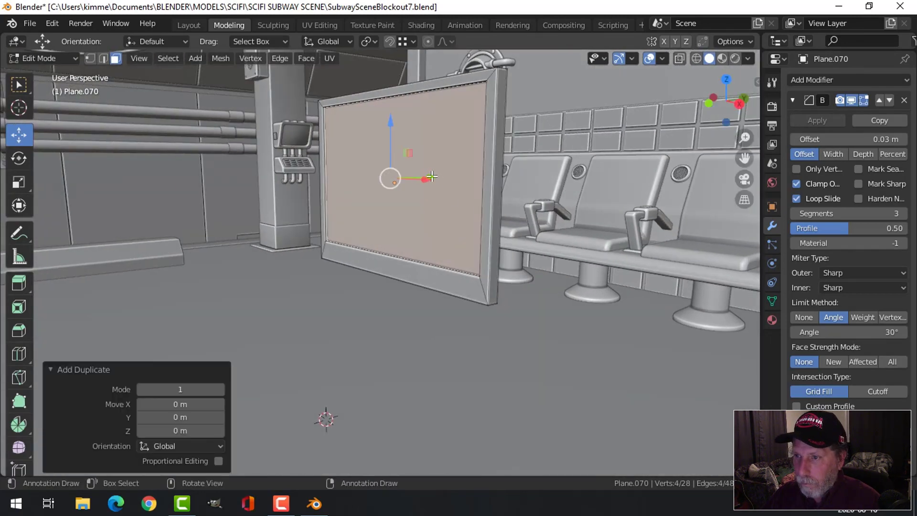
left_click_drag(432, 177, 395, 178)
- Scale the duplicated face uniformly to 0.155
key("s")
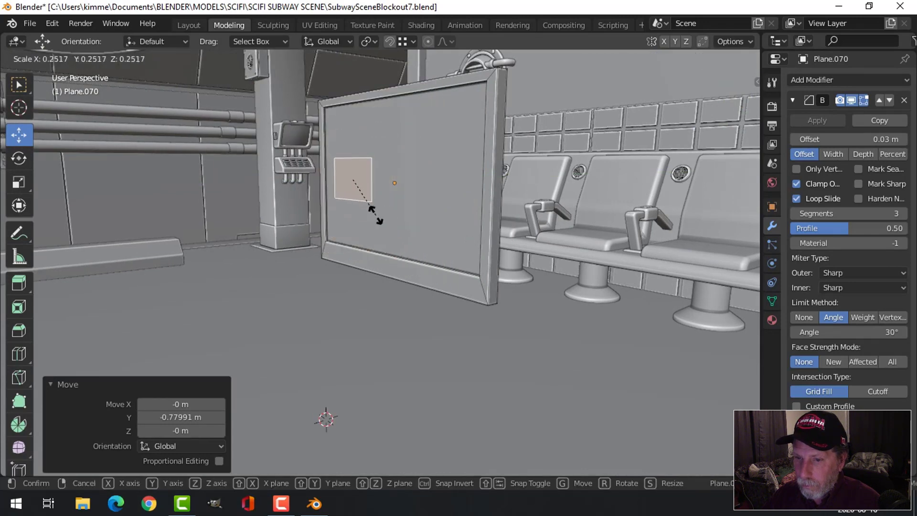
left_click(355, 204)
middle_click_drag(356, 204, 413, 254)
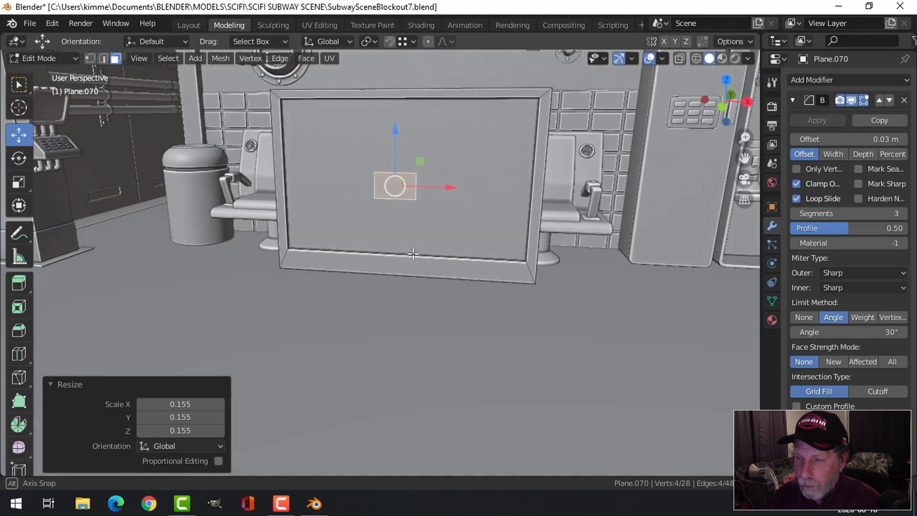
- Collapse the Resize settings and enable Screencast Keys
left_click(163, 388)
middle_click_drag(438, 311, 425, 308)
key("n")
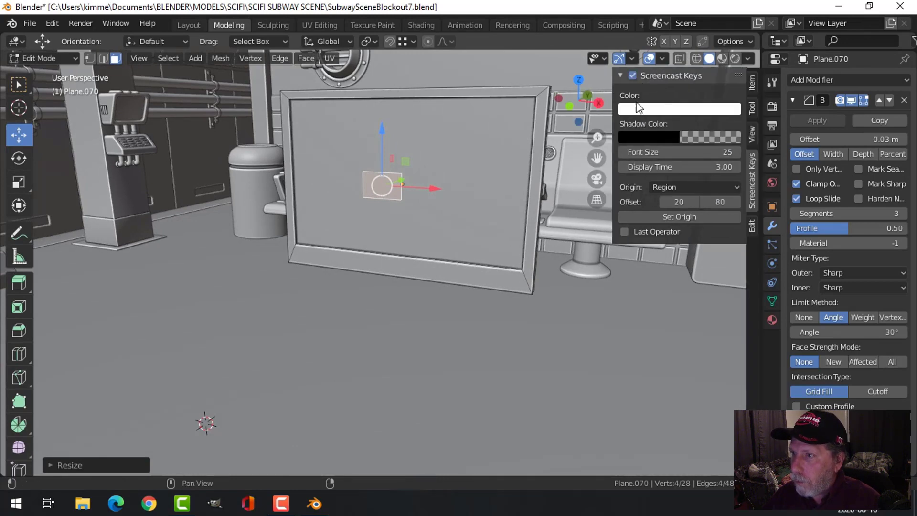
key("n")
- Narrow the small face along X to about 0.81 and scale it uniformly to about 0.68
middle_click_drag(582, 226, 450, 256)
key("s")
left_click(455, 247)
key("s")
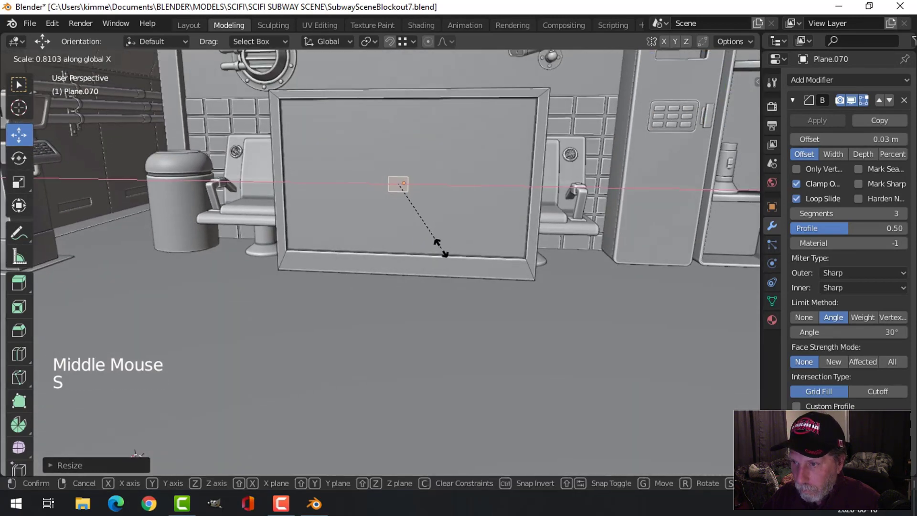
left_click(441, 248)
key("s")
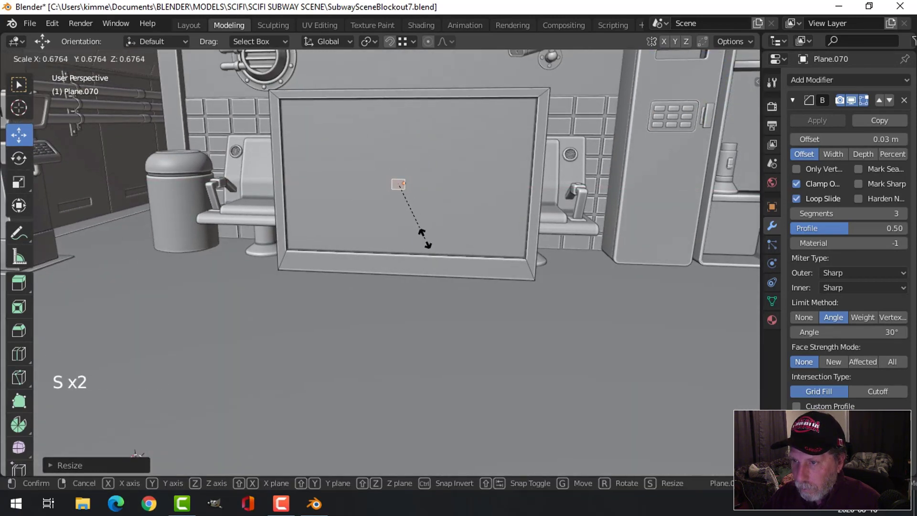
left_click(428, 245)
- Extrude the small face into a short box and delete its selected end face
middle_click_drag(428, 244, 374, 259)
key("e")
left_click(372, 259)
key("x")
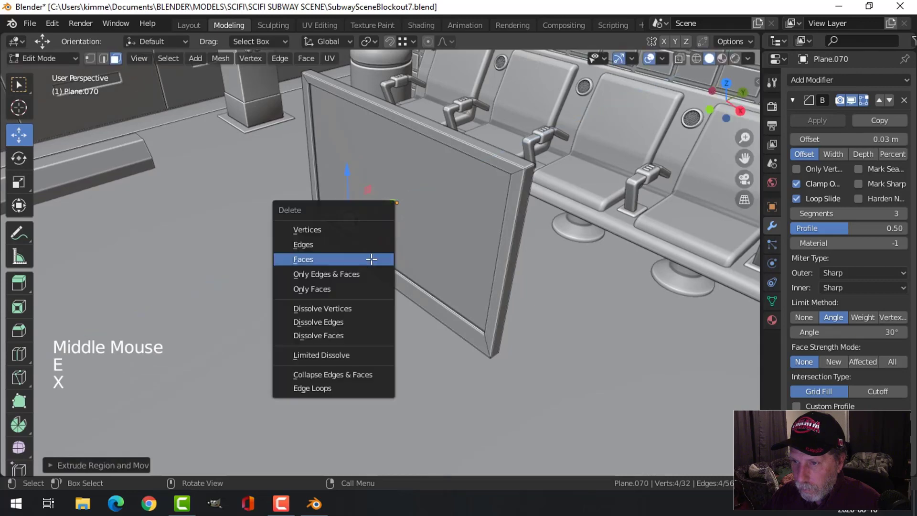
left_click(371, 259)
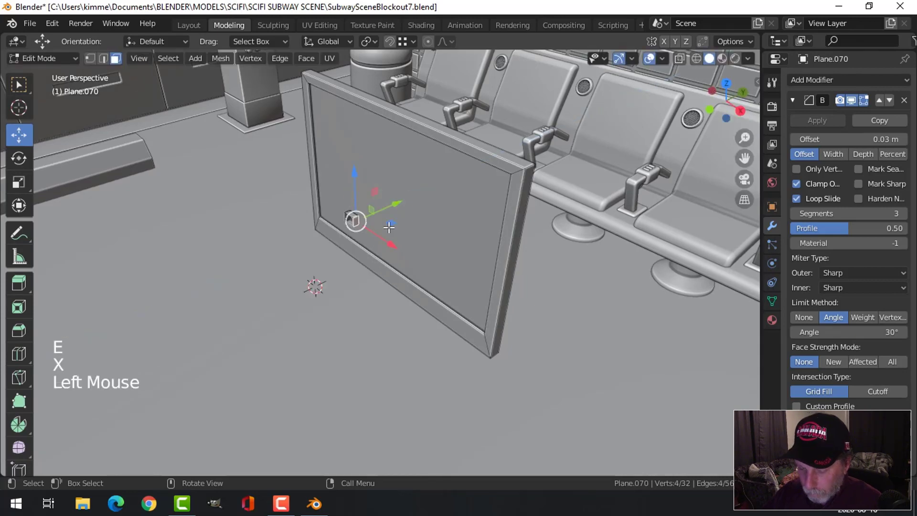
- Select the whole linked box and rotate it 180°
key("ctrl+l")
scroll(389, 227, "up", 2)
key("r")
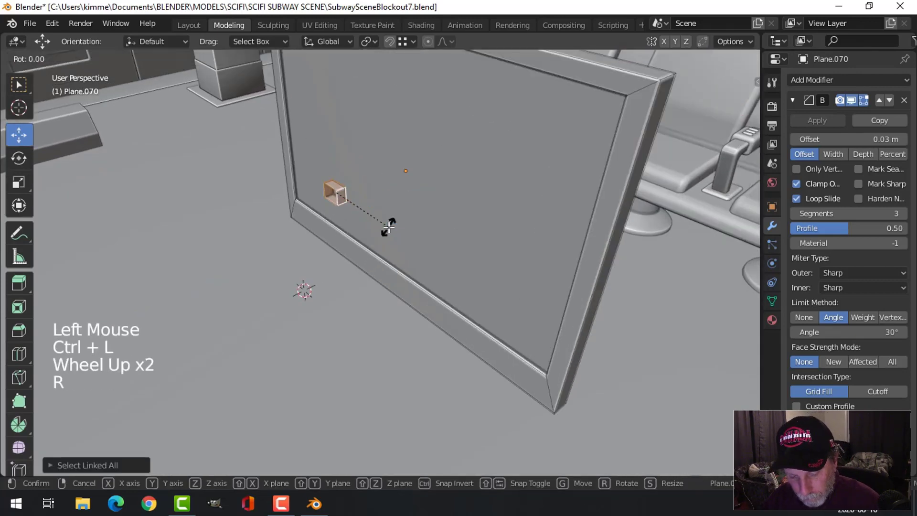
type("180")
key("Return")
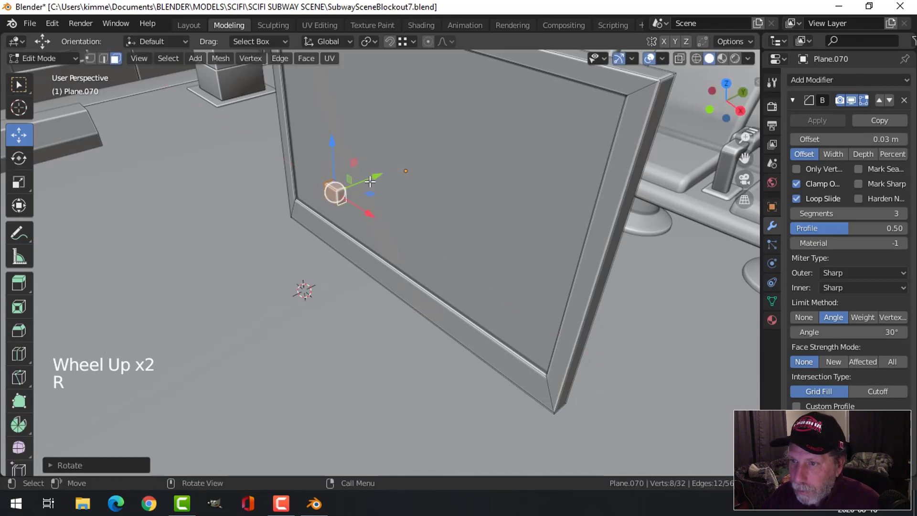
- Move the small box along X, then down in front view onto the right end of the panel's lower frame
left_click_drag(415, 249, 523, 353)
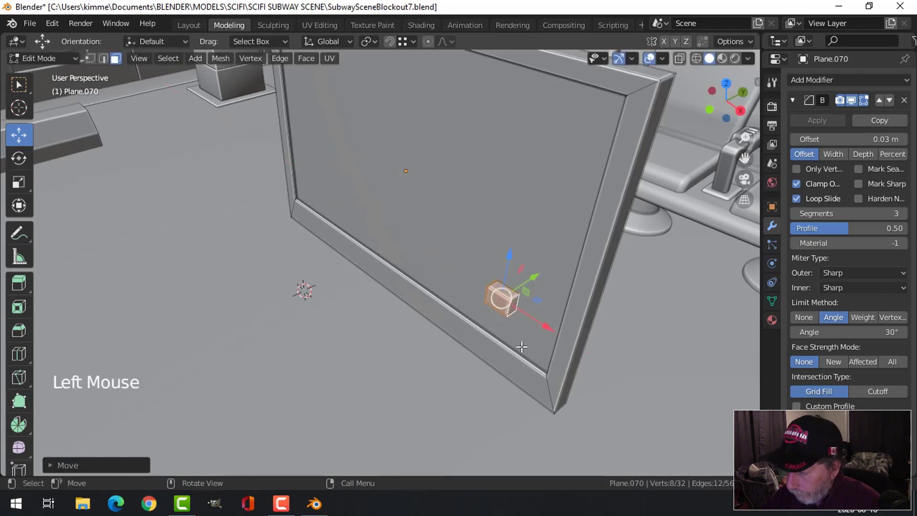
key("KP_1")
key("g")
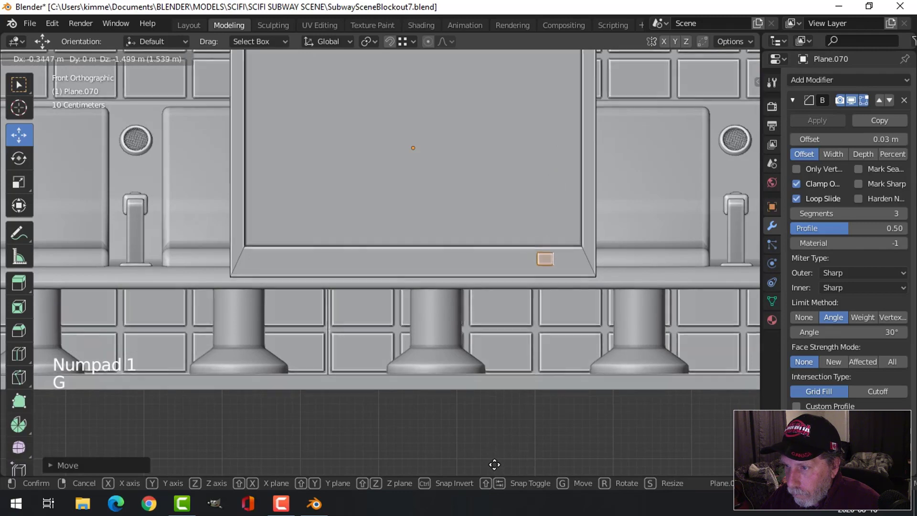
left_click(495, 457)
- Move the small box along Y until it sits against the front of the panel's lower frame
middle_click_drag(549, 424, 445, 304)
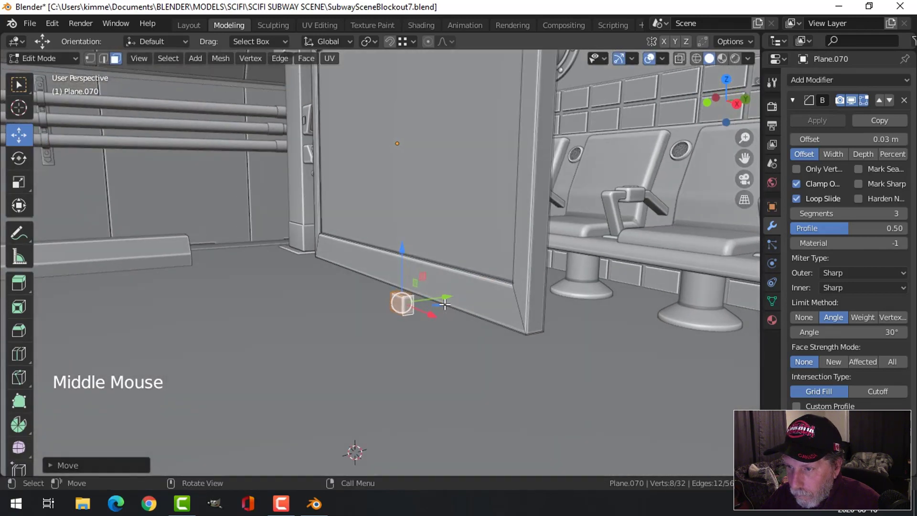
left_click_drag(445, 305, 485, 283)
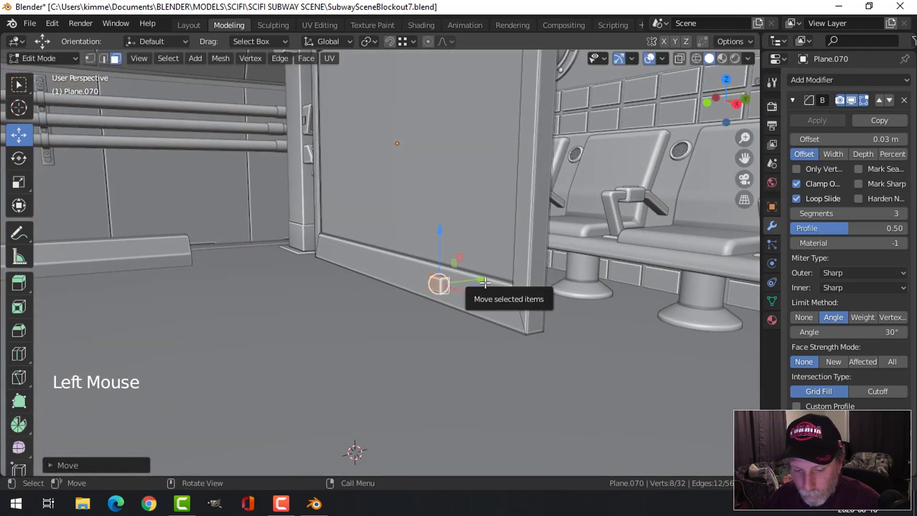
key("ctrl+z")
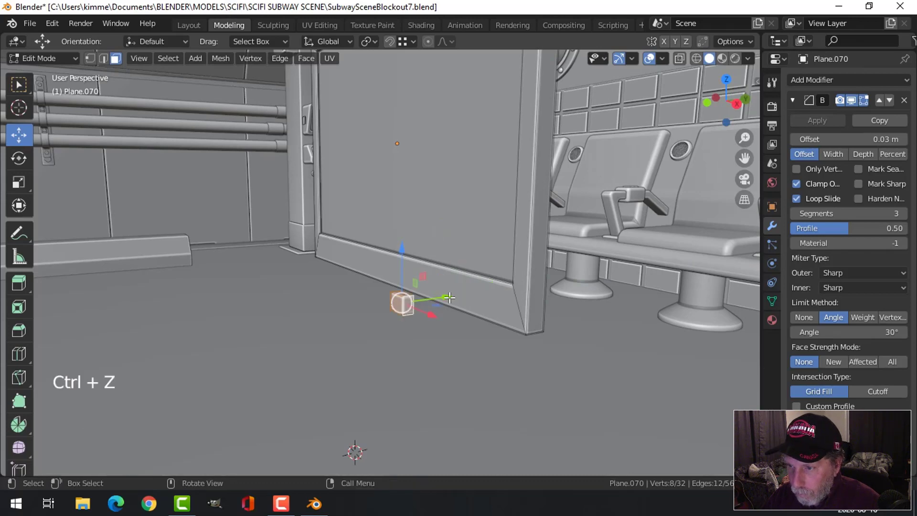
left_click_drag(449, 297, 524, 299)
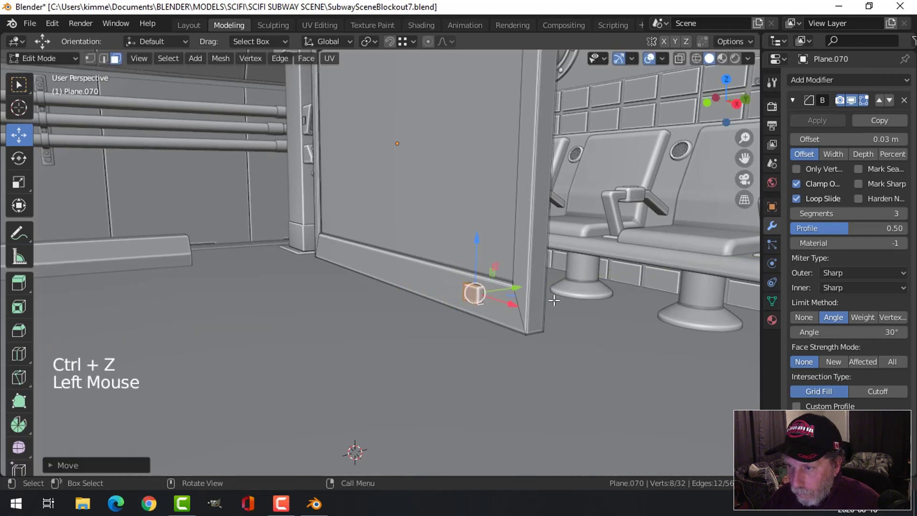
- Flatten the small box along Y and scale it down uniformly to about 0.8 to form a button
middle_click_drag(564, 311, 553, 313)
key("s")
key("y")
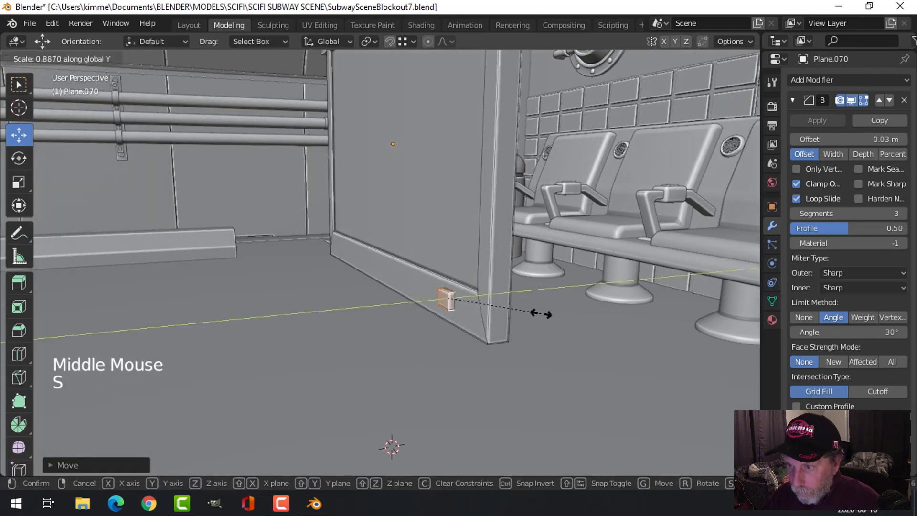
key("s")
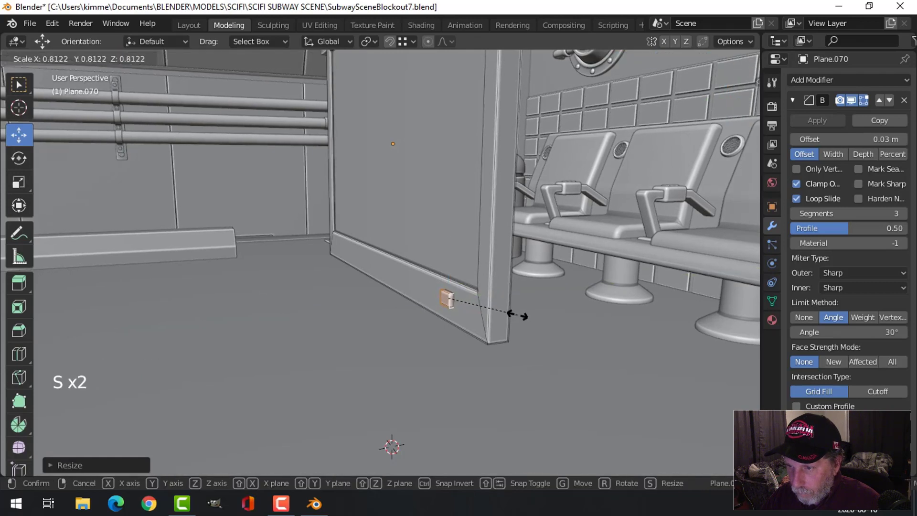
left_click(512, 312)
- Duplicate the button and place the copy beside it along X, toward the corner of the lower frame
key("KP_1")
scroll(666, 279, "up", 2)
middle_click_drag(666, 278, 477, 313, "shift")
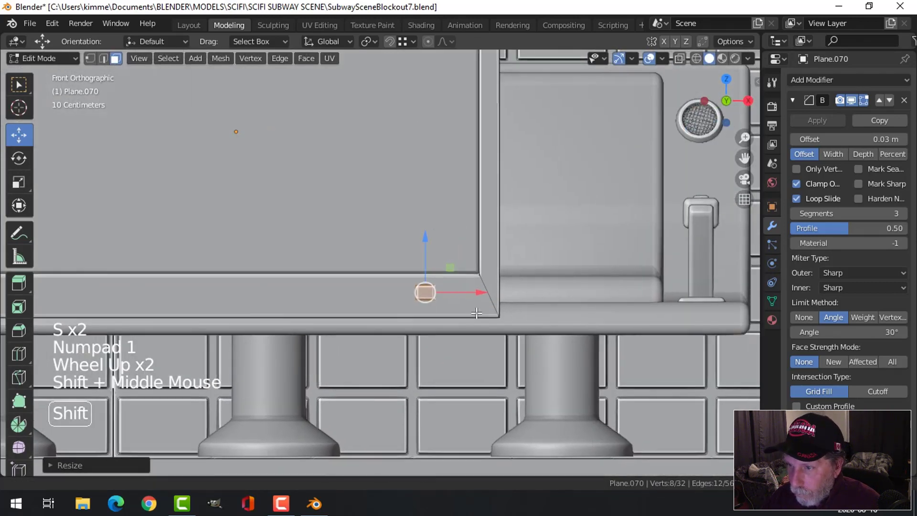
scroll(476, 312, "up", 1)
key("shift+d")
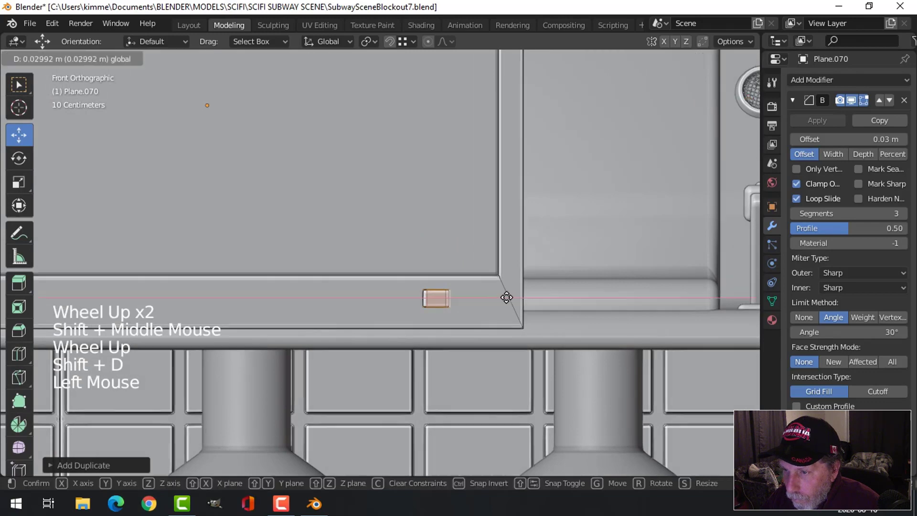
left_click(524, 300)
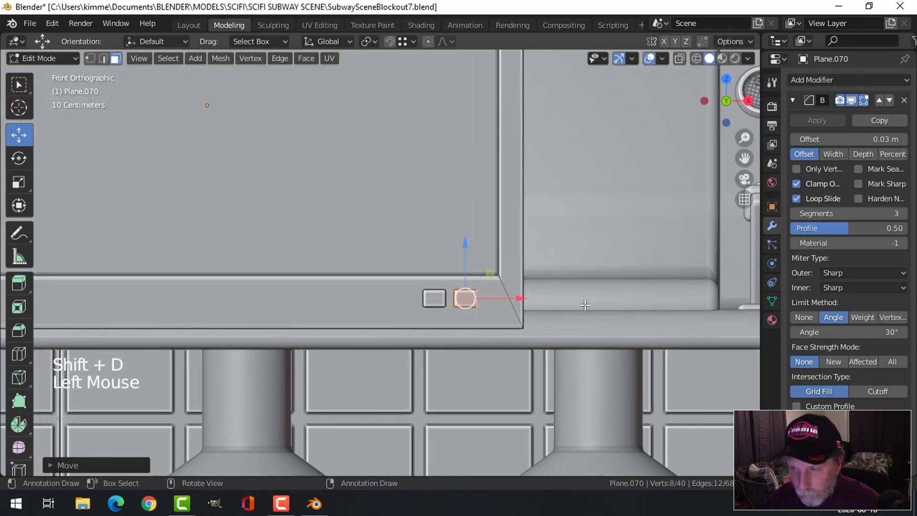
key("alt+a")
scroll(585, 304, "down", 4)
key("Tab")
scroll(498, 277, "down", 4)
key("alt+a")
- Select the whole right-hand button and move it slightly further along X to widen the gap between the buttons
middle_click_drag(474, 206, 464, 236)
scroll(432, 276, "up", 3)
scroll(429, 288, "up", 3)
left_click(449, 295)
key("Tab")
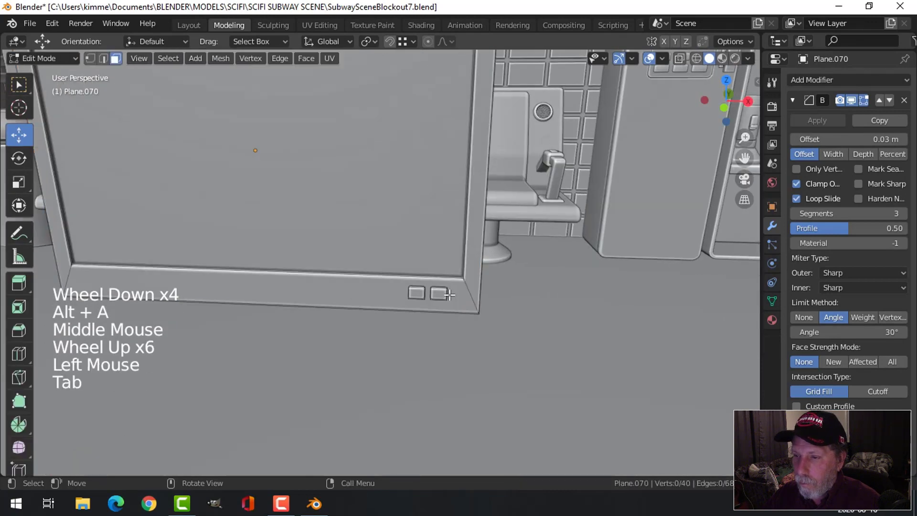
left_click(450, 295)
key("ctrl+l")
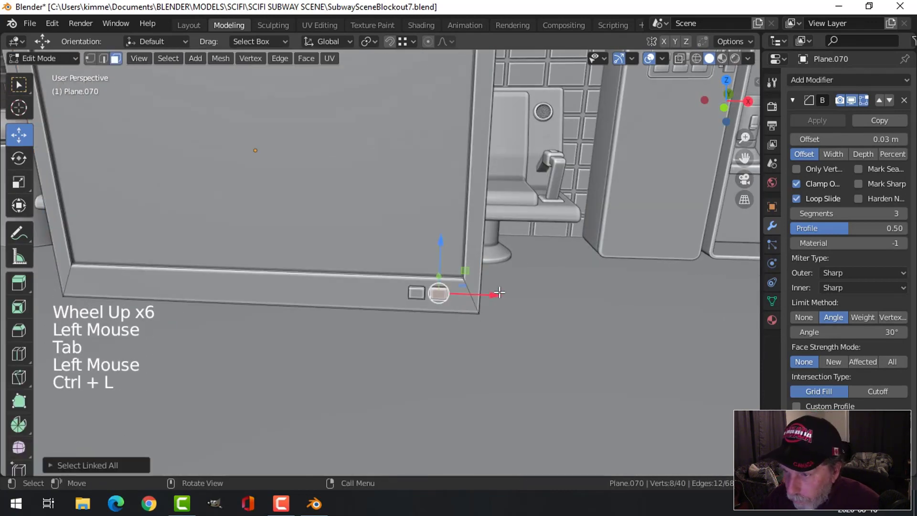
left_click_drag(499, 293, 512, 295)
key("alt+a")
key("Tab")
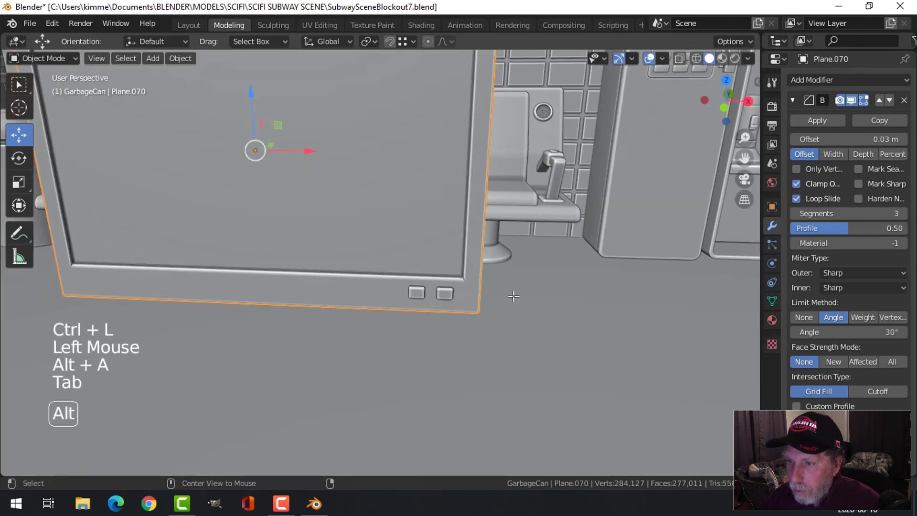
key("alt+a")
- Move the panel in side view up and back along Y to the wall above the row of seats
scroll(497, 284, "down", 5)
middle_click_drag(491, 280, 466, 264)
scroll(523, 283, "down", 4)
scroll(378, 254, "down", 3)
scroll(379, 250, "up", 4)
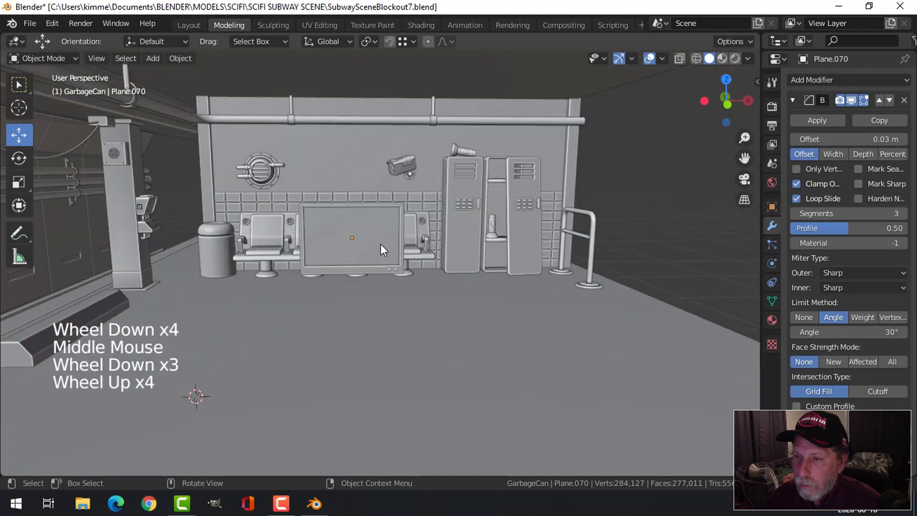
left_click(381, 244)
middle_click_drag(381, 245, 417, 234)
scroll(400, 273, "down", 4)
middle_click_drag(389, 219, 373, 228)
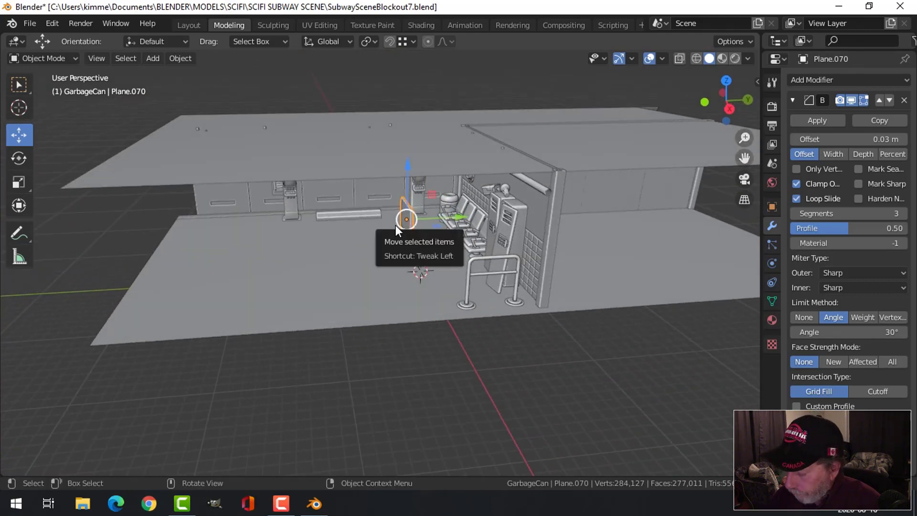
key("KP_3")
scroll(396, 225, "up", 4)
key("g")
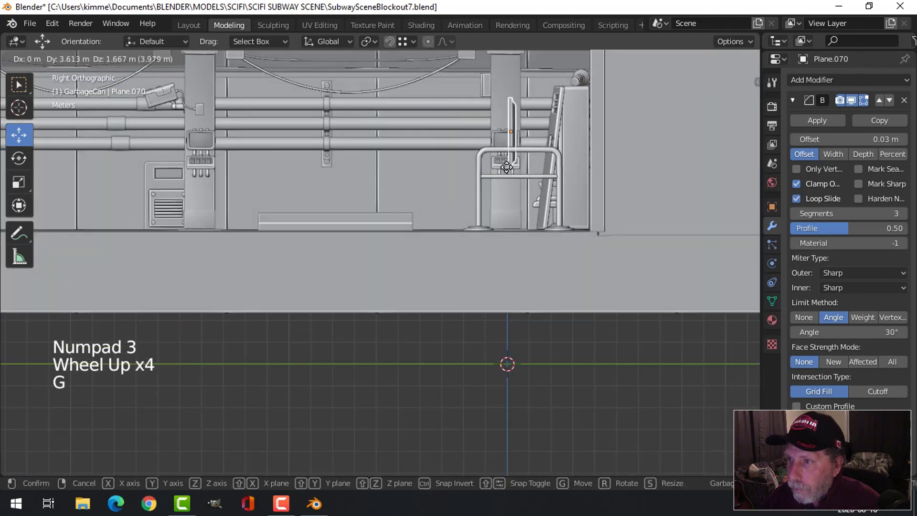
left_click(557, 139)
- Shift the panel along X to between the round wall fixture and the security camera, and raise it slightly
middle_click_drag(557, 139, 463, 222)
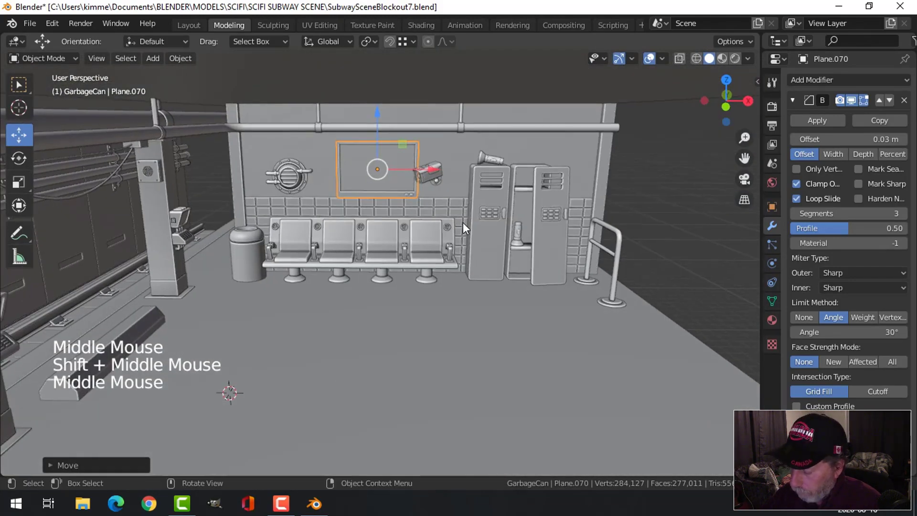
key("KP_1")
scroll(463, 221, "down", 2)
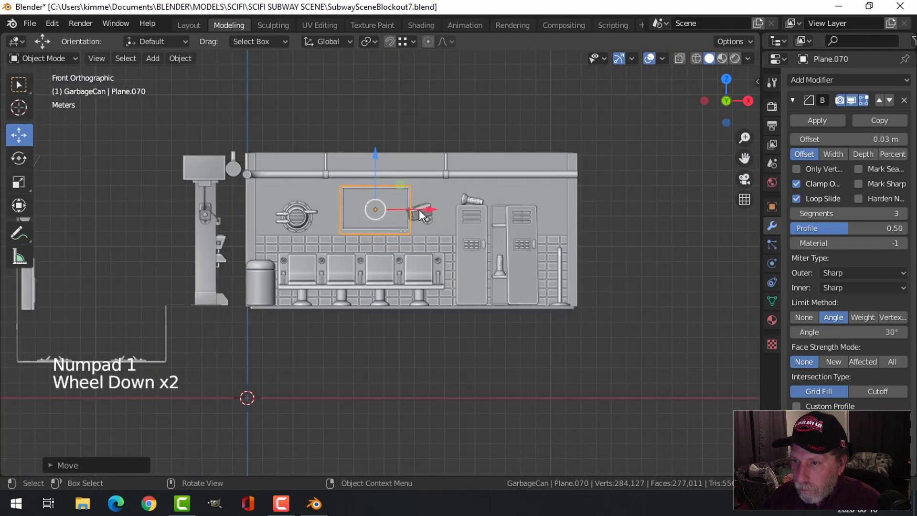
left_click(420, 209)
scroll(404, 210, "up", 2)
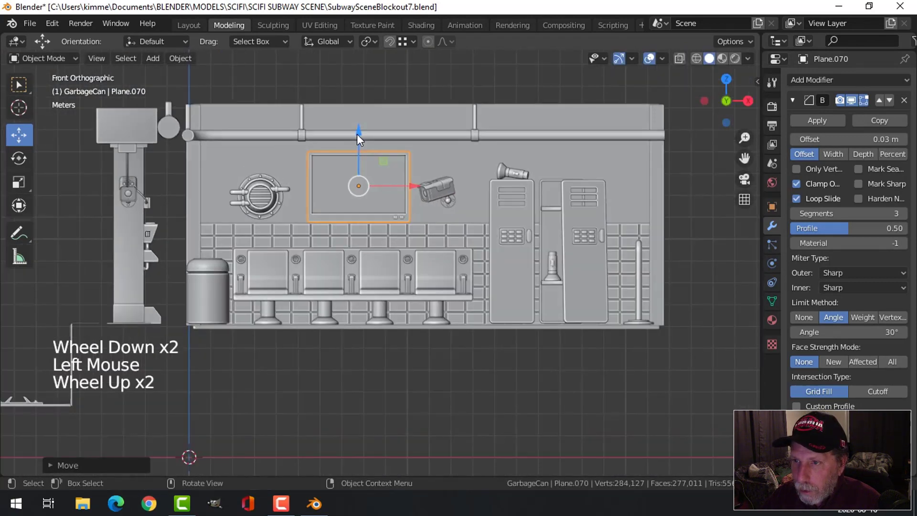
left_click_drag(357, 134, 359, 116)
key("alt+a")
- Duplicate the wall panel and move the copy along Y, out in front of the wall
middle_click_drag(487, 185, 460, 171)
scroll(476, 212, "up", 3)
scroll(489, 199, "up", 2)
scroll(504, 208, "down", 3)
left_click(480, 175)
key("shift+d")
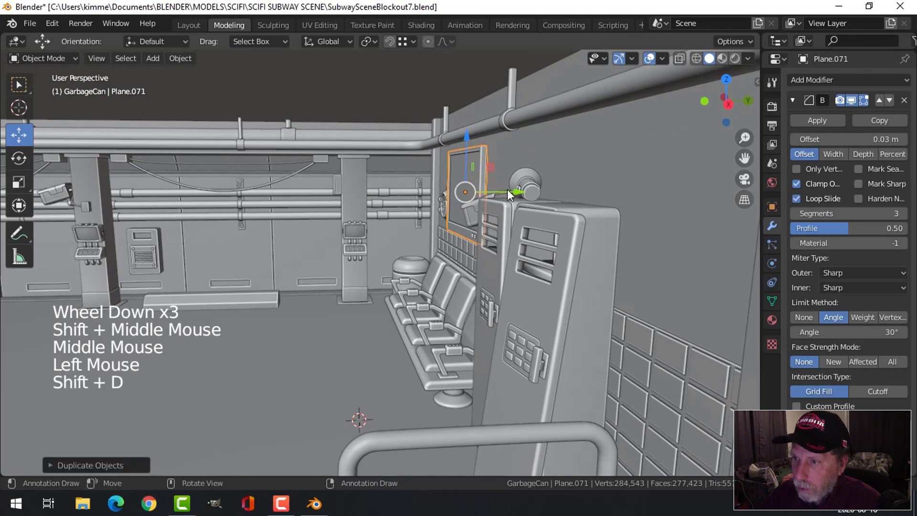
left_click_drag(515, 191, 466, 167)
- Rotate the original wall panel about the X axis so its top tilts out from the wall
left_click(466, 167)
middle_click_drag(465, 167, 499, 213)
scroll(498, 213, "up", 2)
key("r")
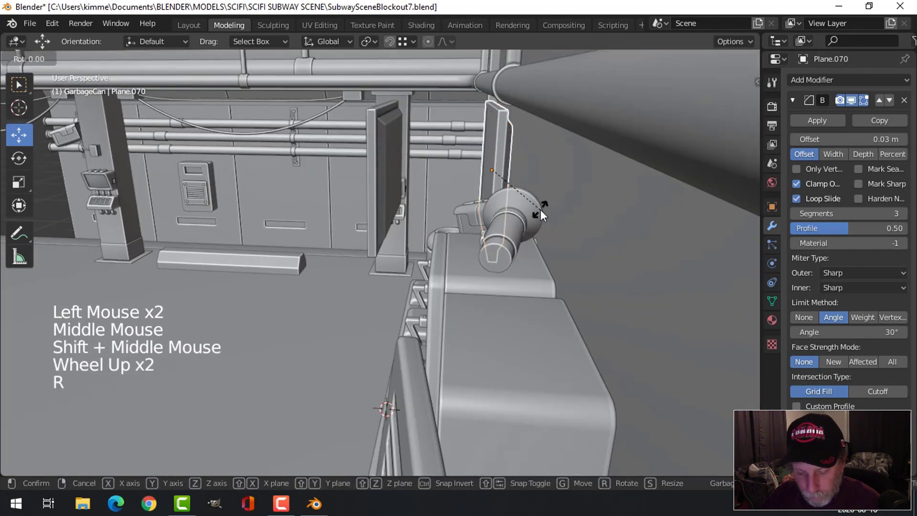
key("x")
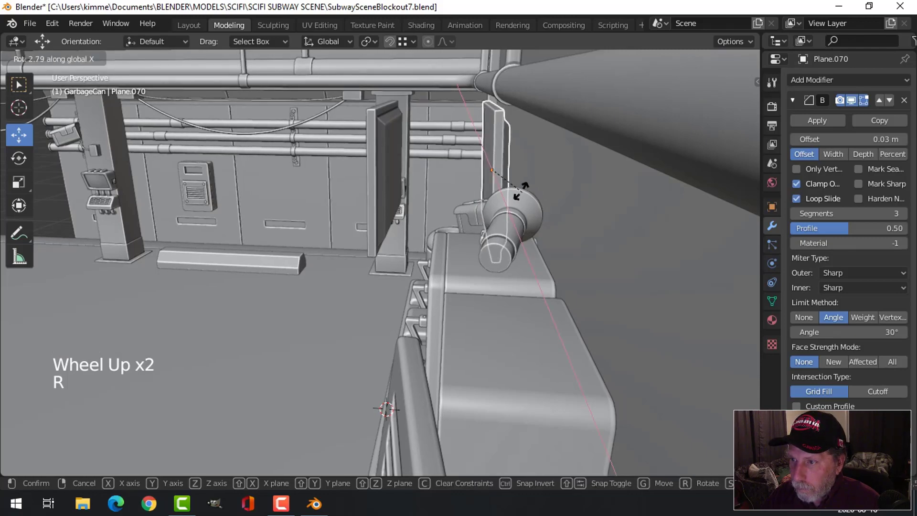
left_click(510, 196)
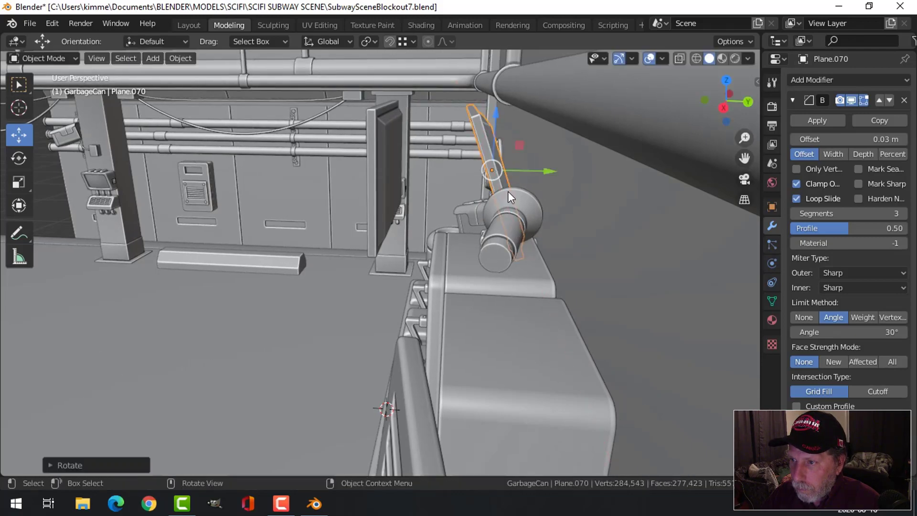
middle_click_drag(509, 191, 496, 212)
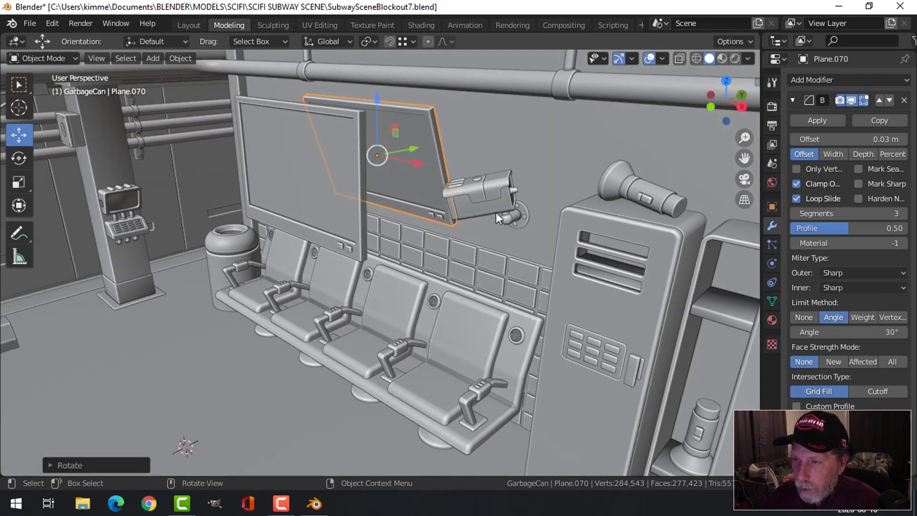
- Hide the upright duplicate panel in front of the wall
scroll(496, 212, "down", 3)
key("alt+a")
middle_click_drag(422, 228, 473, 202)
scroll(444, 266, "down", 3)
middle_click_drag(444, 267, 475, 182, "shift")
left_click(391, 143)
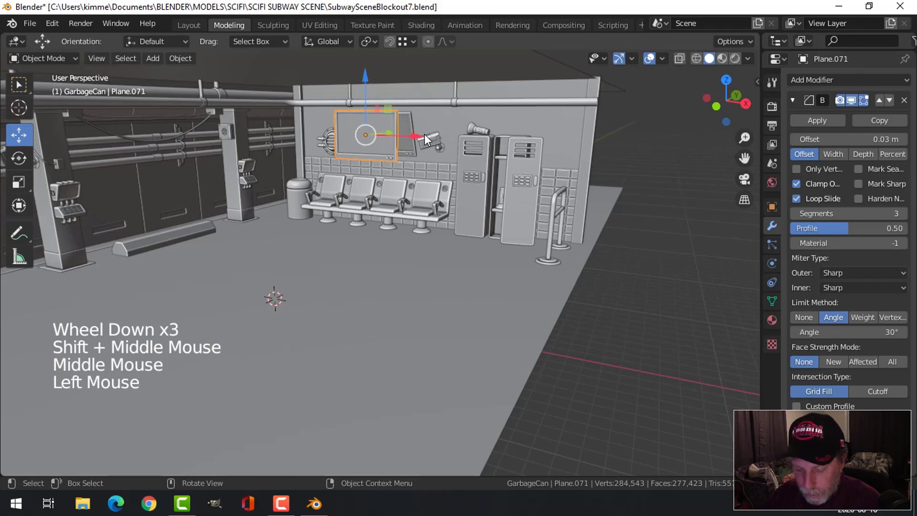
key("h")
- Examine the tilted wall panel and its surroundings in the subway scene from several angles and distances
scroll(425, 134, "up", 2)
scroll(424, 134, "down", 2)
middle_click_drag(424, 133, 366, 179)
scroll(373, 168, "up", 2)
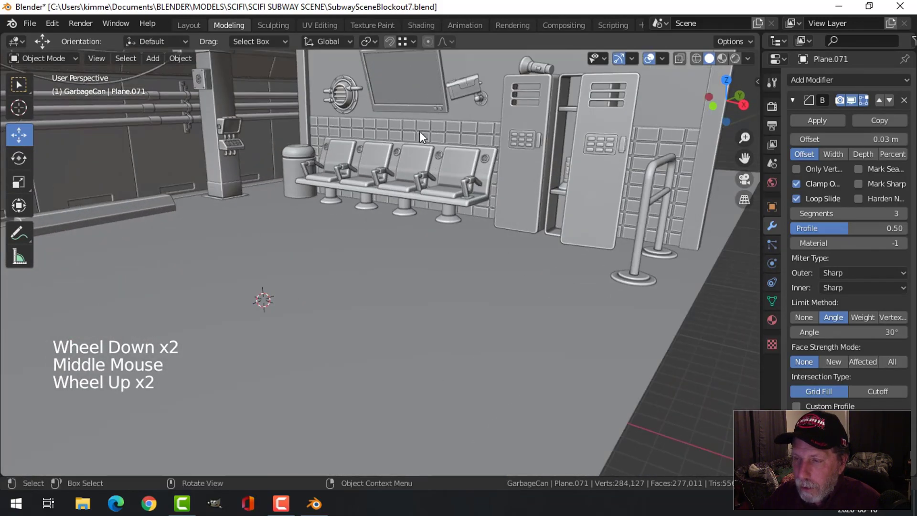
scroll(421, 134, "down", 1)
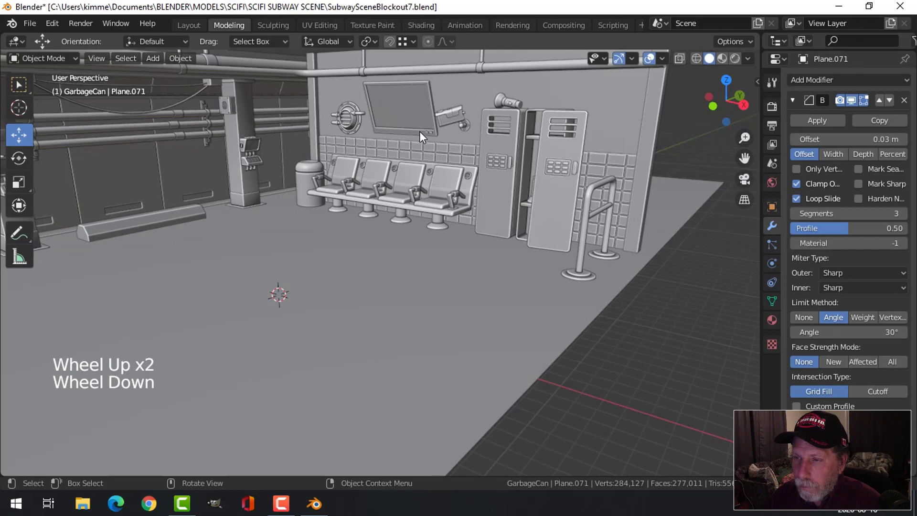
scroll(421, 132, "down", 1)
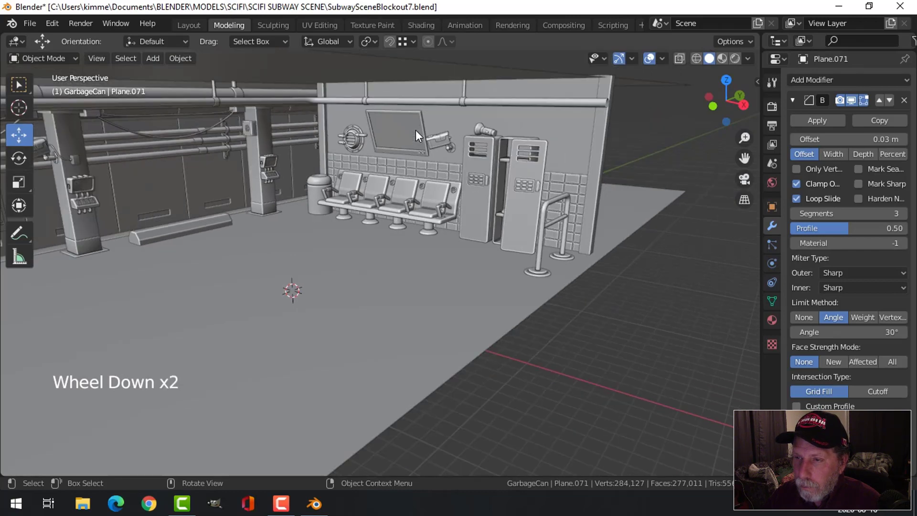
middle_click_drag(441, 129, 365, 204)
scroll(440, 139, "up", 3)
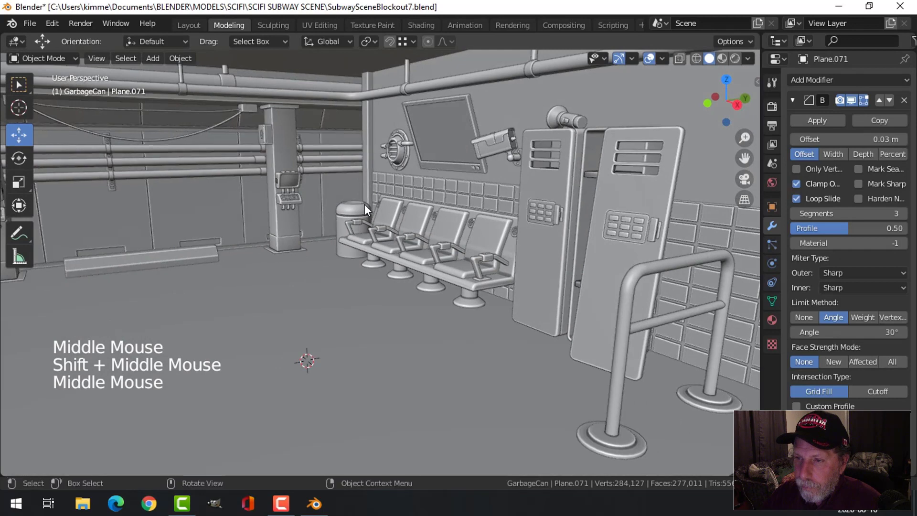
scroll(370, 194, "down", 2)
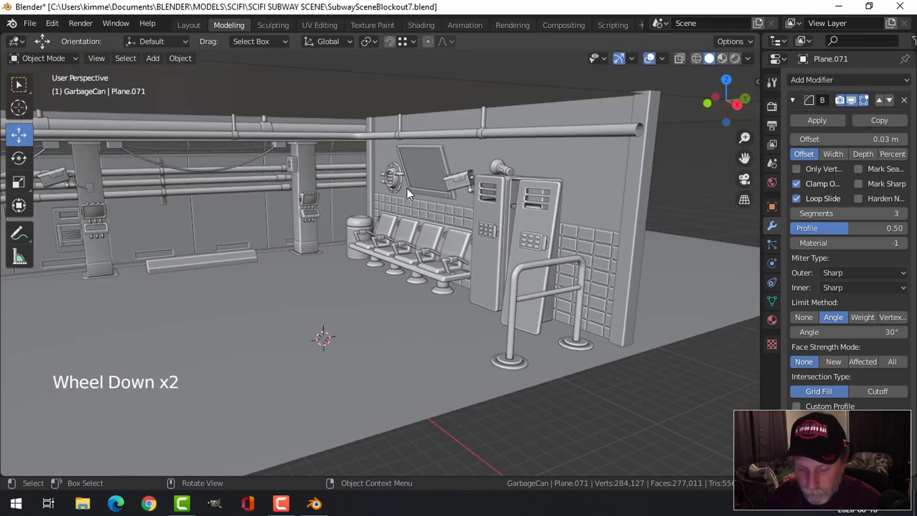
- Unhide the upright duplicate panel and move it along Y farther out in front of the wall
scroll(406, 187, "down", 1)
key("alt")
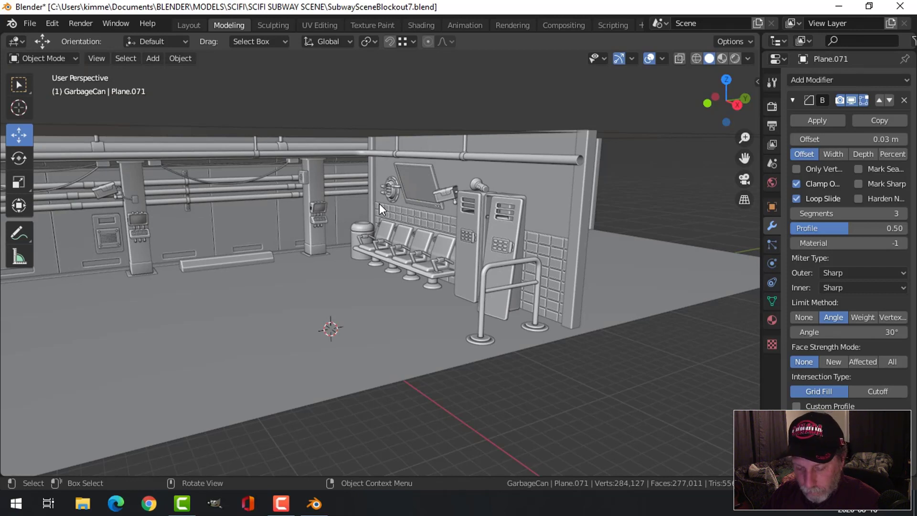
key("alt+h")
key("alt+a")
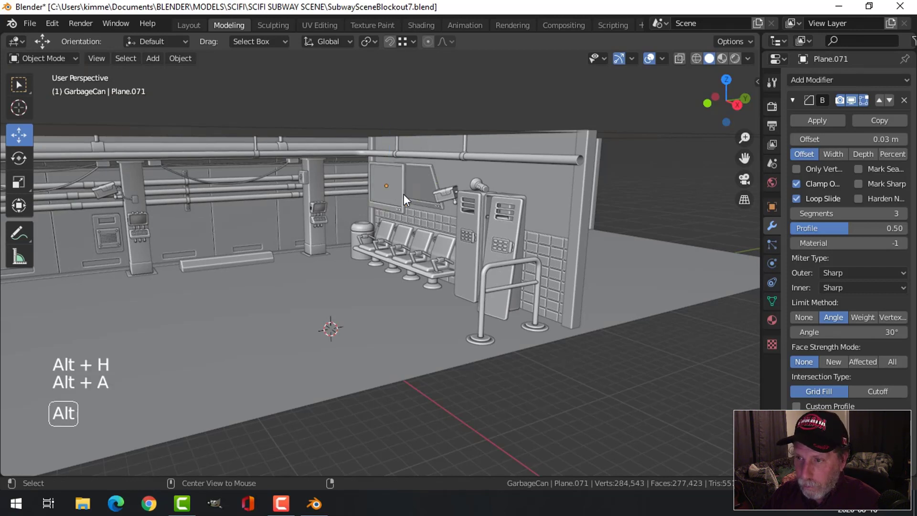
left_click(402, 194)
left_click_drag(435, 185, 403, 194)
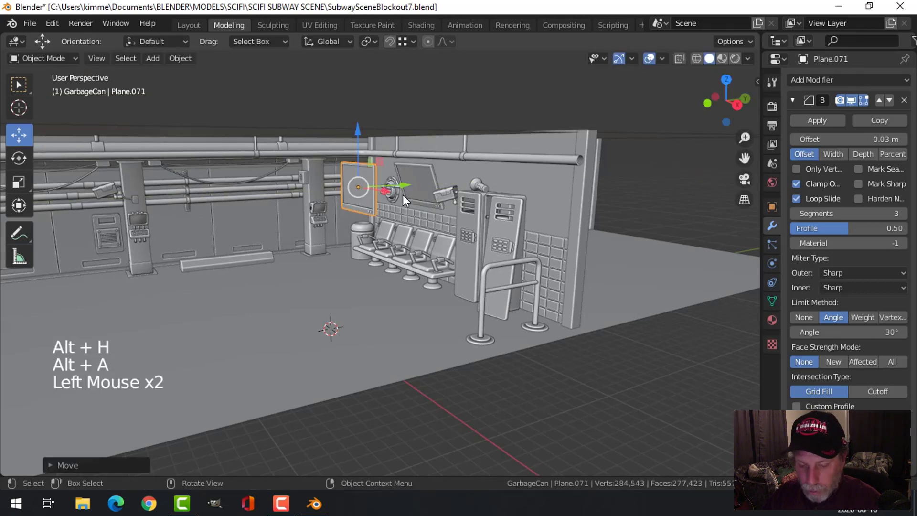
- Duplicate the upright panel, place the copy beside it, and scale the copy's whole mesh down to roughly half size
key("shift+d")
left_click(343, 193)
middle_click_drag(297, 217, 340, 216)
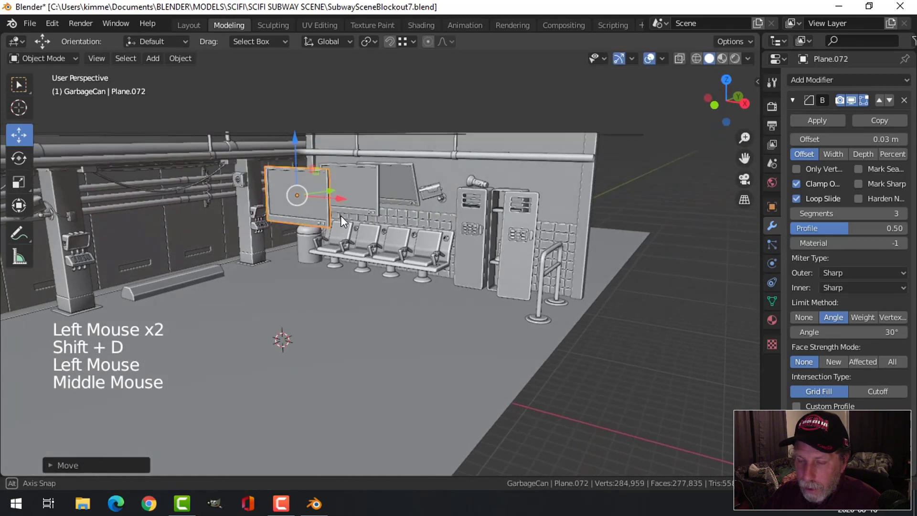
key("Tab")
key("a")
key("s")
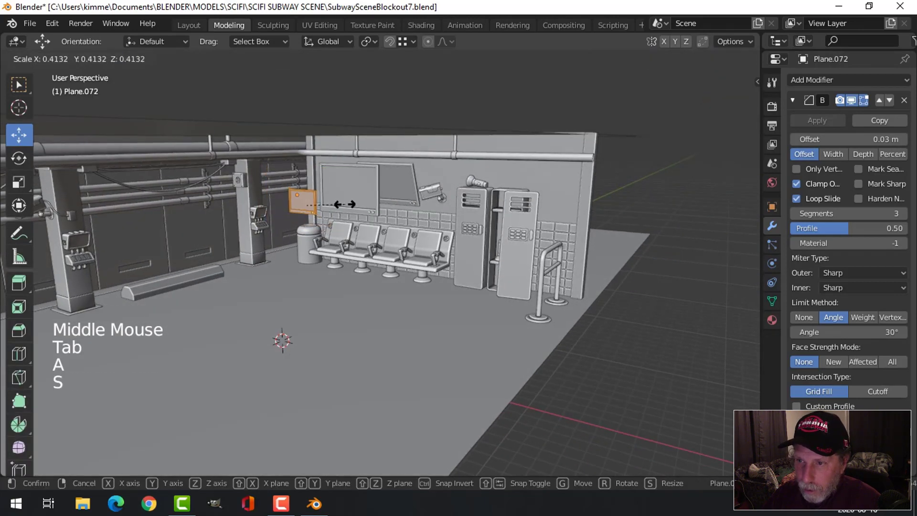
left_click(353, 207)
middle_click_drag(353, 206, 366, 220)
key("Tab")
- Rotate the small panel copy 90° about the Z axis so it faces across the platform
scroll(366, 222, "up", 2)
type("r")
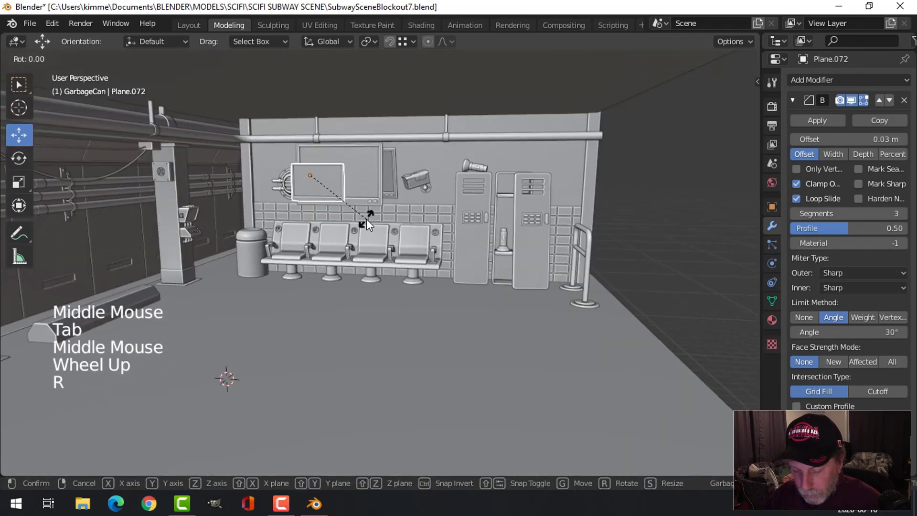
type("z90")
key("Return")
middle_click_drag(366, 219, 399, 216)
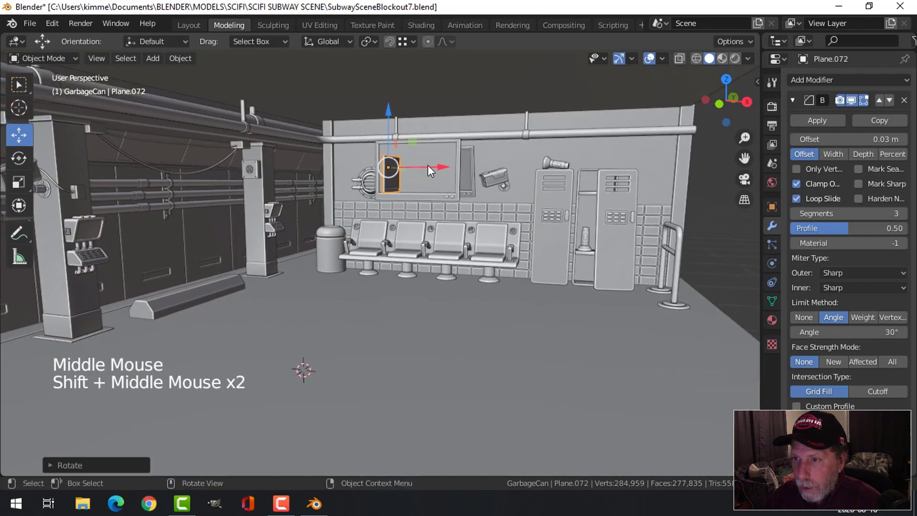
- Move the small panel along X and Z to the track side, level with the top of the pillars
left_click_drag(428, 164, 264, 163)
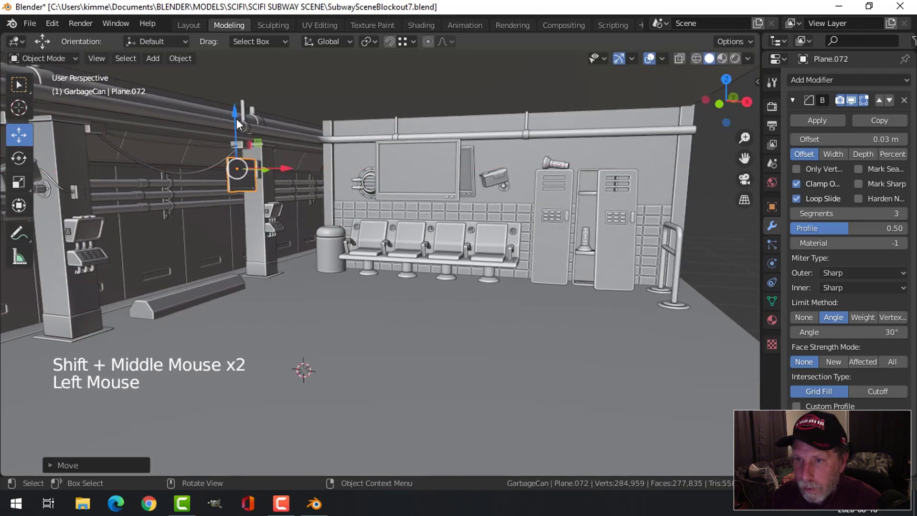
left_click_drag(237, 119, 268, 150)
middle_click_drag(274, 155, 328, 156)
key("KP_1")
scroll(322, 159, "up", 2)
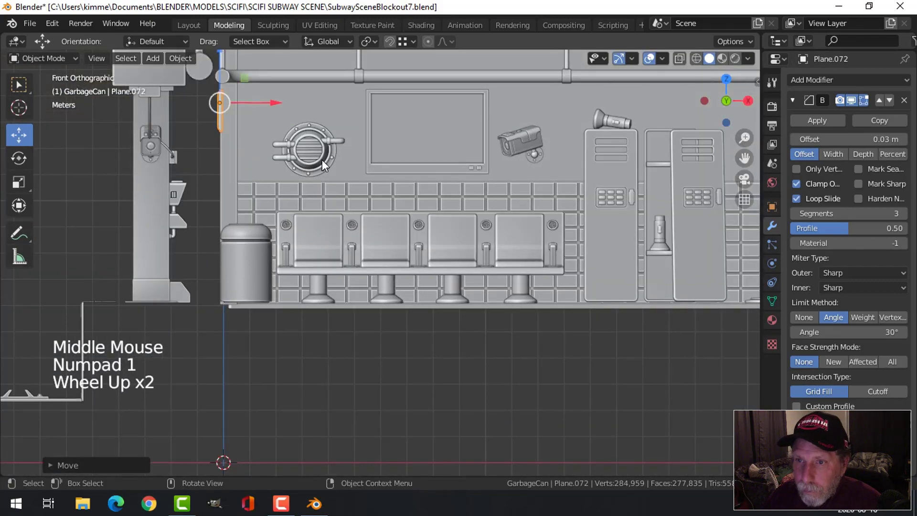
key("g")
left_click(266, 154)
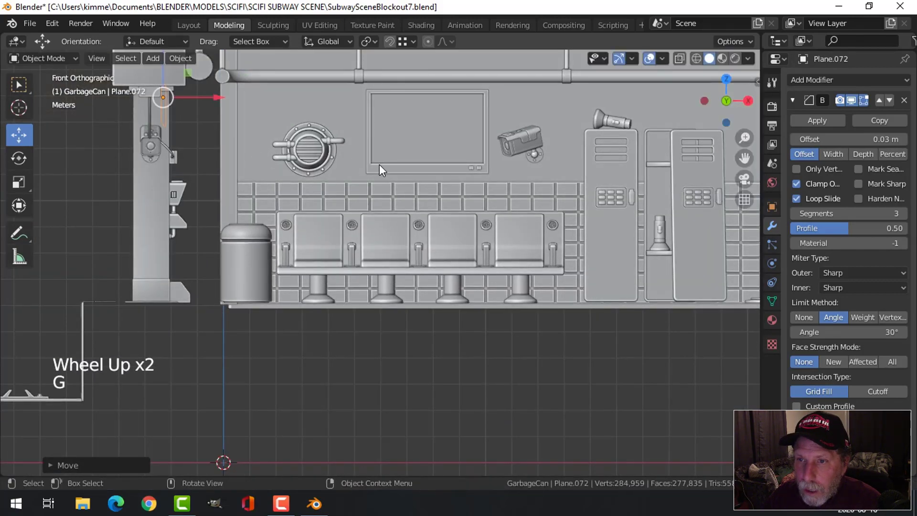
- Fine-tune the small panel's position on each axis so it hangs between the two pillars below the overhead pipes
middle_click_drag(379, 165, 456, 185)
scroll(423, 212, "up", 2)
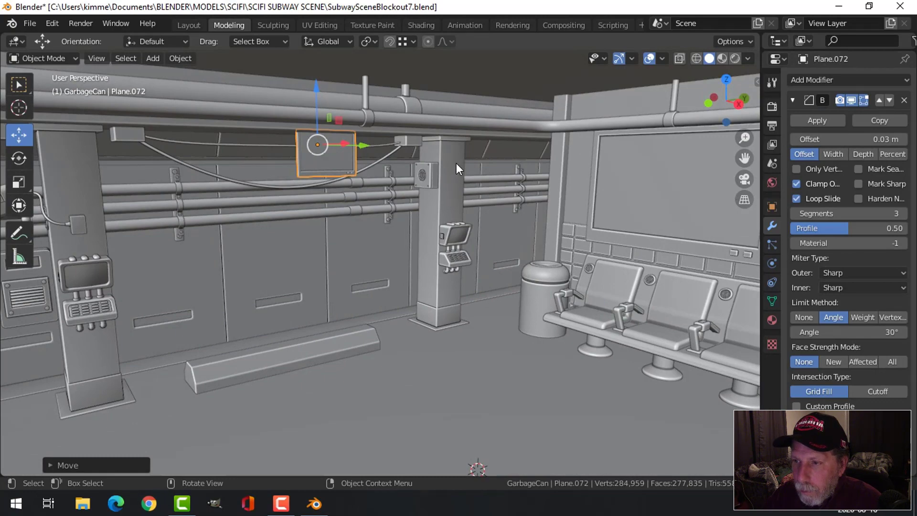
middle_click_drag(334, 135, 351, 173)
left_click_drag(366, 171, 363, 184)
scroll(364, 184, "down", 2)
mouse_move(363, 184)
middle_mouse_down()
mouse_move(380, 182)
mouse_move(363, 192)
mouse_move(366, 184)
middle_mouse_up()
left_click_drag(317, 148, 320, 158)
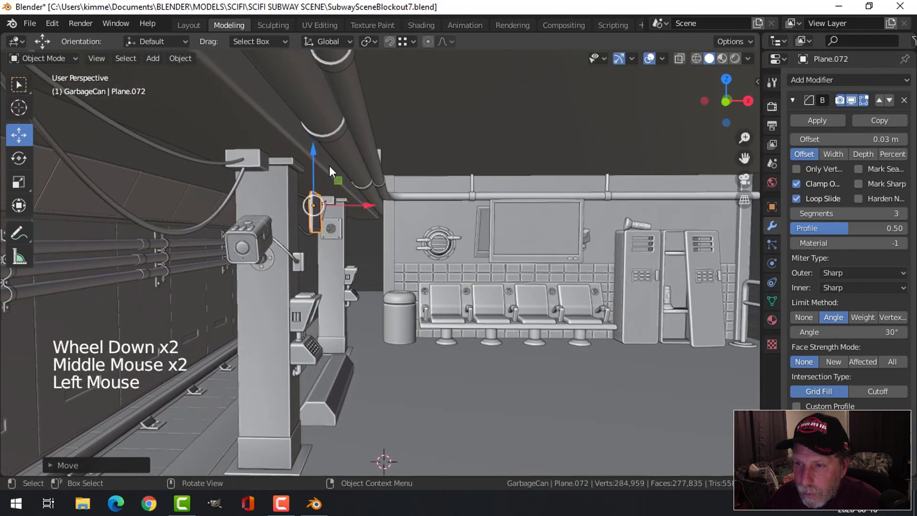
left_click_drag(372, 205, 387, 202)
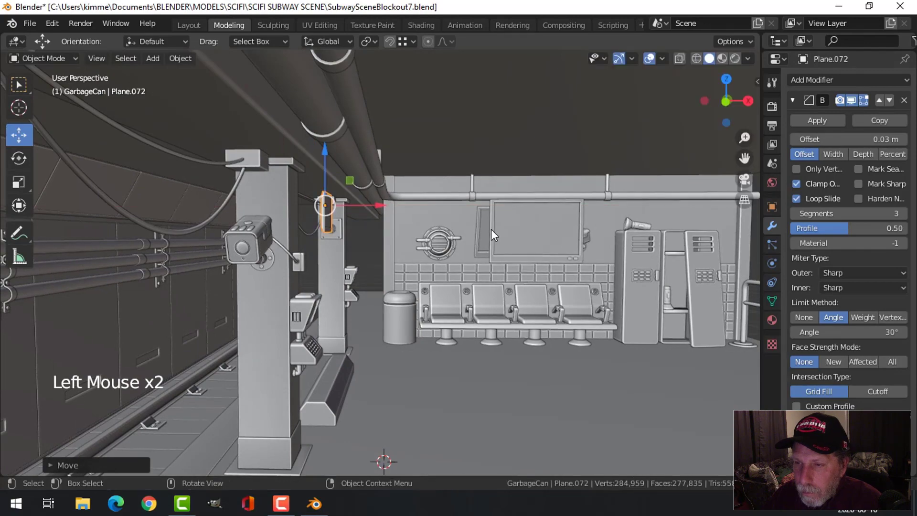
- Scale the small panel between the pillars up slightly
key("alt+a")
middle_click_drag(491, 228, 399, 238)
scroll(439, 217, "up", 1)
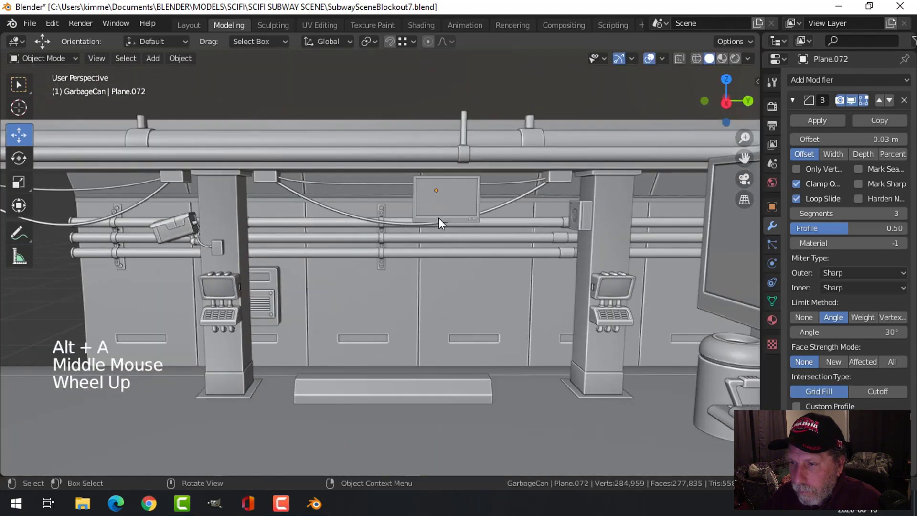
left_click(478, 213)
key("s")
mouse_move(477, 215)
middle_mouse_down()
mouse_move(481, 225)
mouse_move(482, 204)
middle_mouse_up()
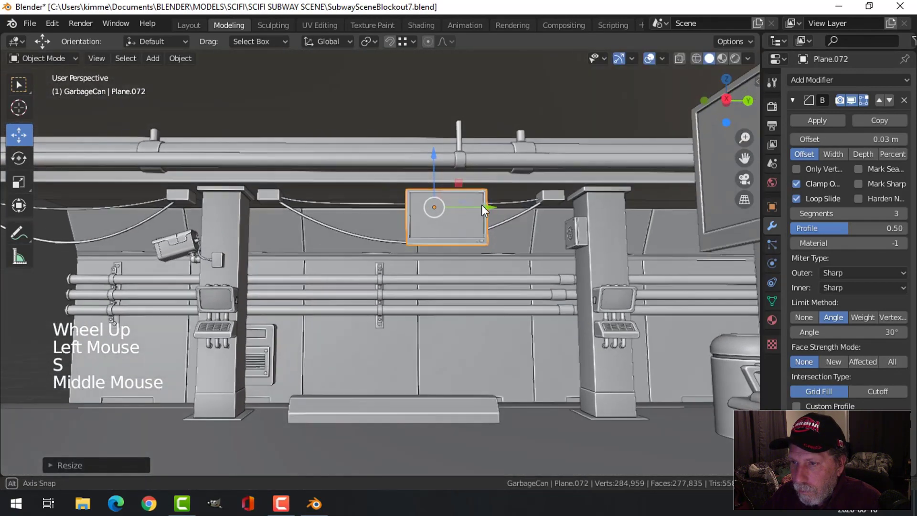
key("alt+a")
- Duplicate the small panel and move the copy about -13 m along Y, past the pillar with the security camera
scroll(466, 236, "down", 3)
middle_click_drag(467, 237, 463, 256)
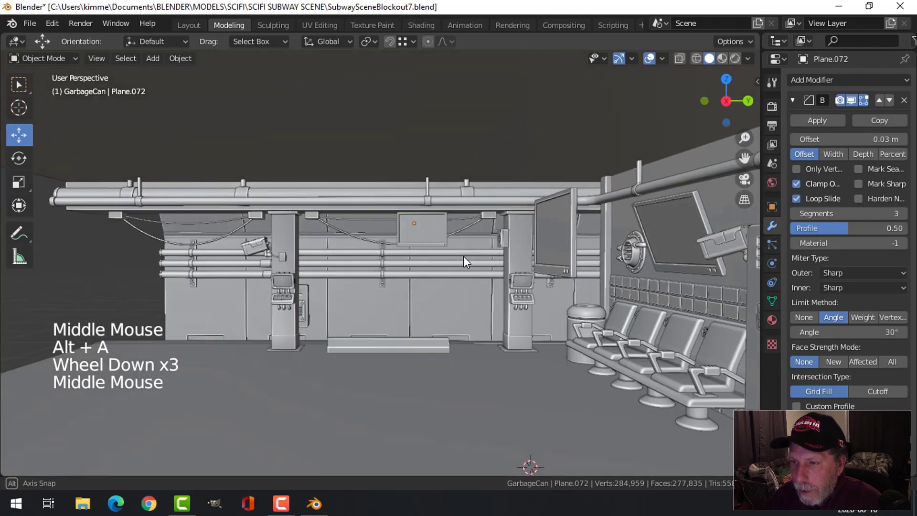
left_click(429, 230)
middle_click_drag(429, 231, 504, 254, "shift")
key("shift+d")
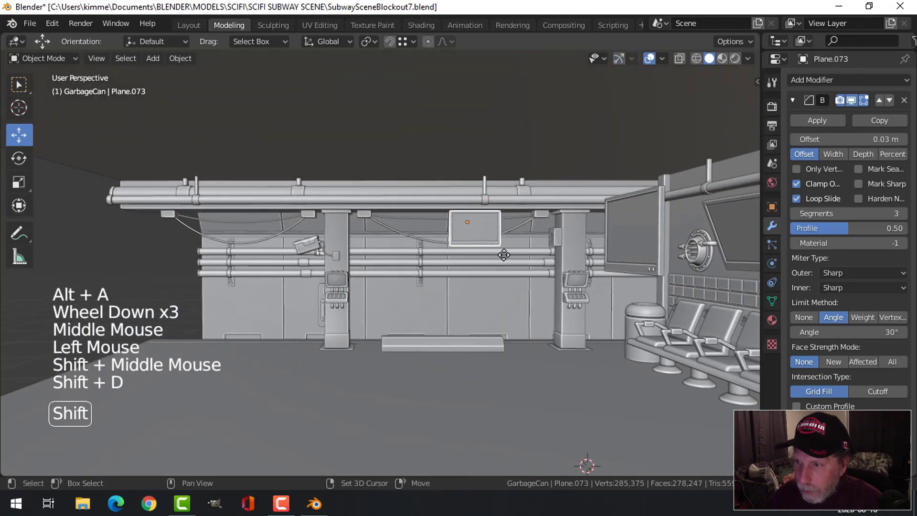
left_click(290, 238)
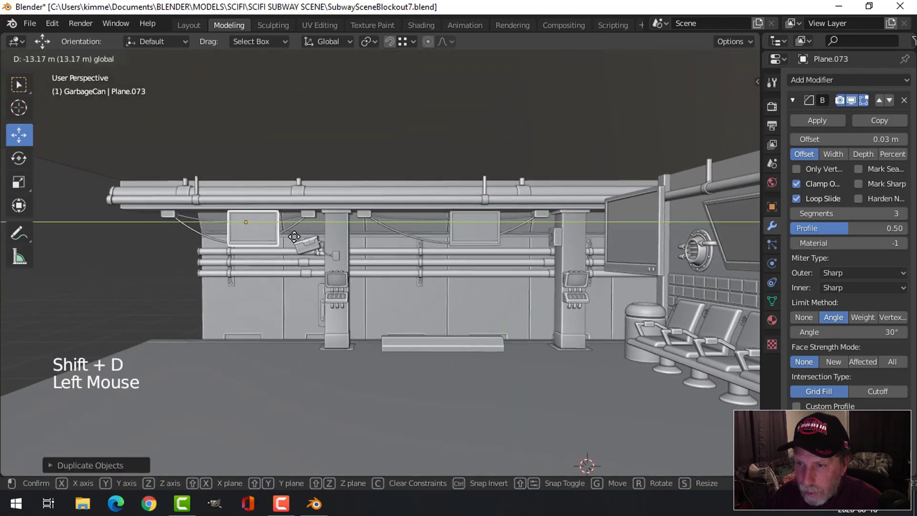
key("alt+a")
- Tilt the duplicated panel beside the security camera slightly
middle_click_drag(306, 245, 425, 253)
scroll(395, 254, "up", 2)
middle_click_drag(426, 254, 444, 252)
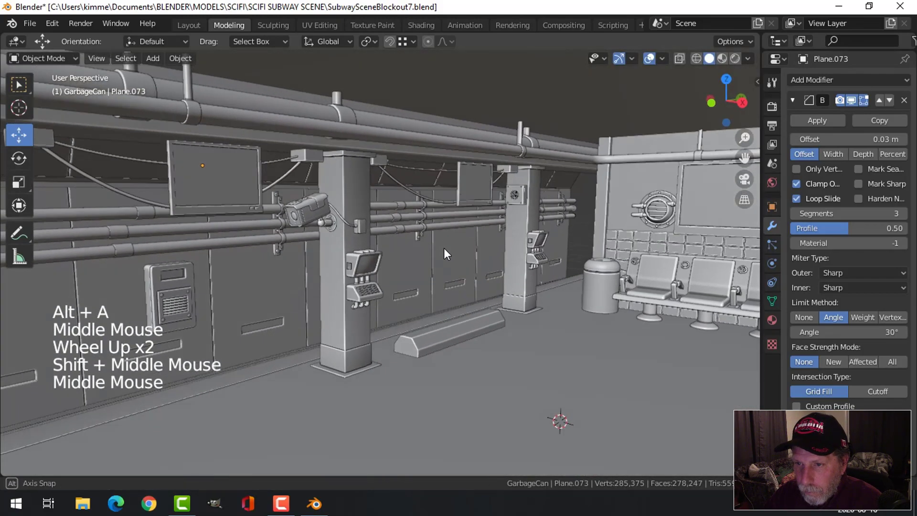
left_click(261, 214)
middle_click_drag(274, 237, 379, 231)
key("r")
key("alt+a")
- Try moving the tilted duplicate along Y, farther from the security camera pillar, and undo the move
scroll(444, 246, "down", 3)
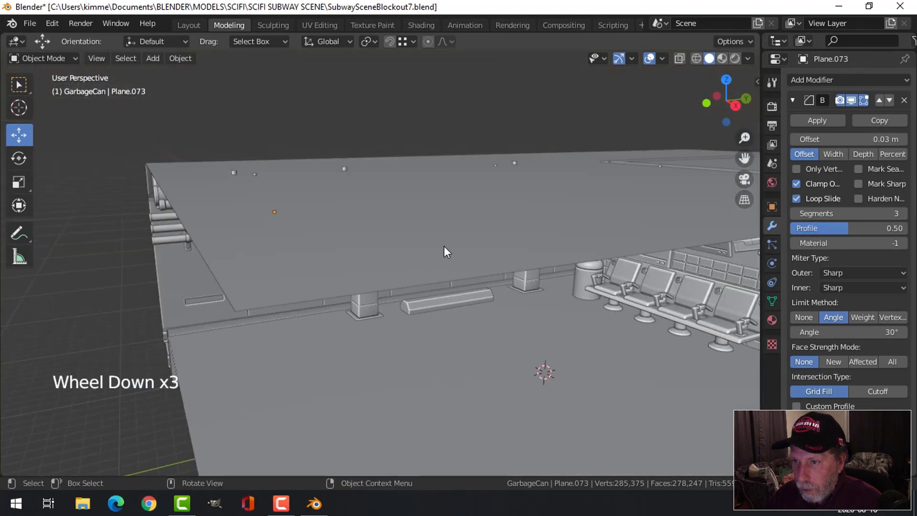
middle_click_drag(443, 246, 440, 216)
scroll(451, 237, "up", 2)
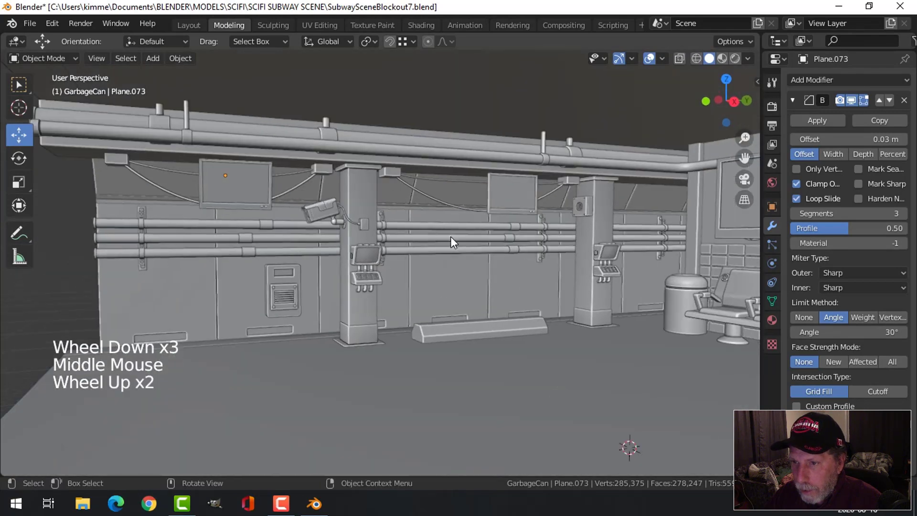
left_click(252, 187)
left_click_drag(284, 189, 198, 185)
key("alt+a")
middle_click_drag(198, 185, 275, 226)
key("ctrl+z")
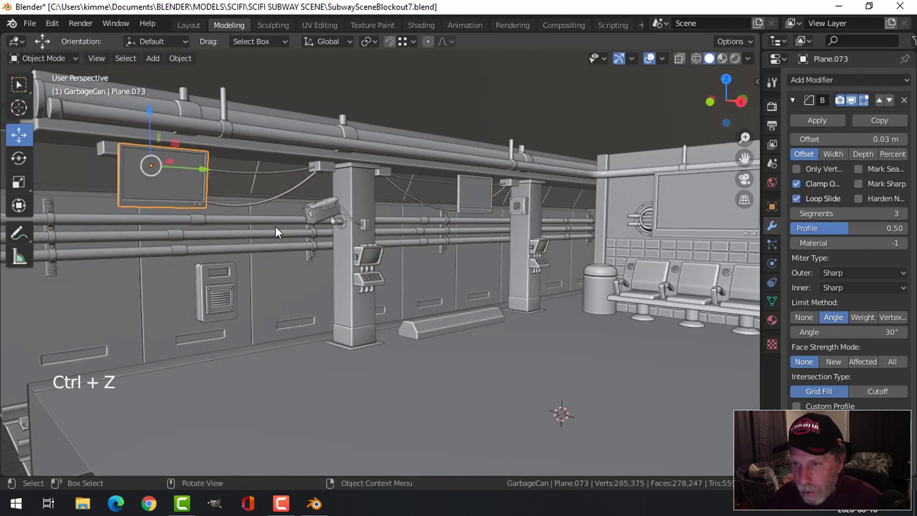
key("ctrl+z")
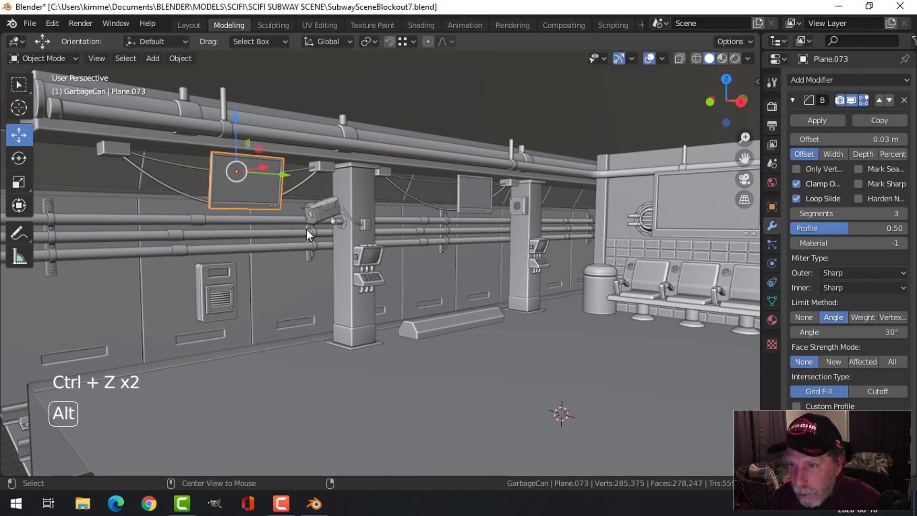
- Delete the leftover upright panel standing in front of the seating wall
key("alt+a")
middle_click_drag(306, 228, 378, 238)
mouse_move(455, 237)
middle_mouse_down()
mouse_move(516, 216)
mouse_move(504, 243)
mouse_move(578, 228)
mouse_move(473, 249)
mouse_move(414, 222)
mouse_move(446, 207)
mouse_move(497, 230)
mouse_move(425, 243)
mouse_move(460, 246)
middle_mouse_up()
scroll(515, 234, "down", 1)
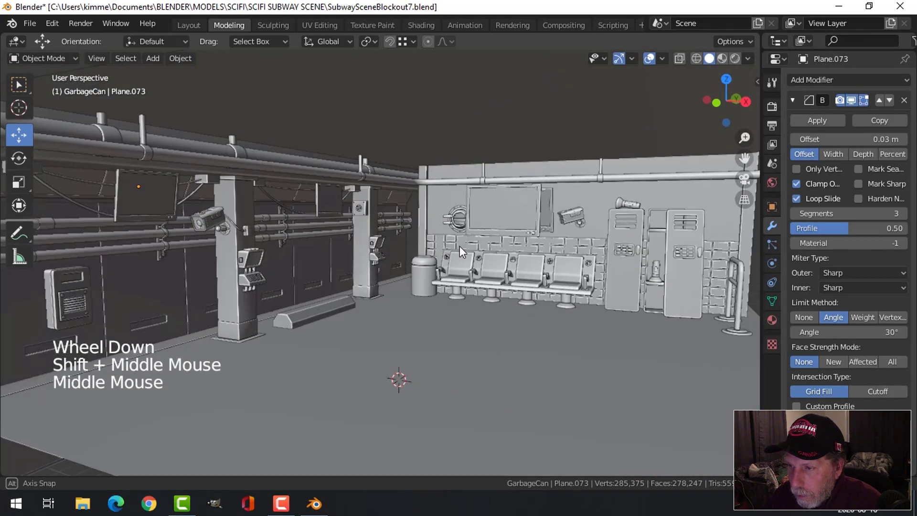
left_click(504, 219)
middle_click_drag(505, 219, 467, 219)
key("x")
left_click(557, 248)
scroll(499, 228, "up", 2)
scroll(327, 201, "down", 2)
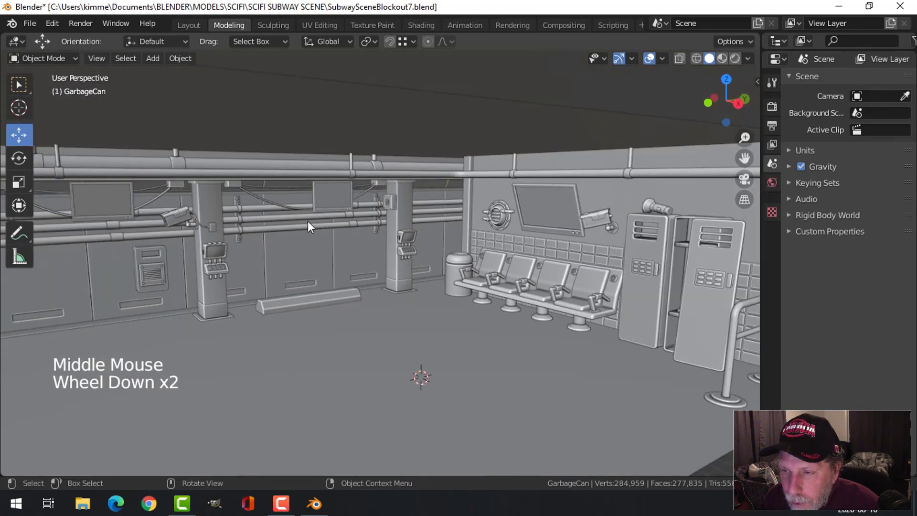
- Set the viewport's solid shading to MatCap lighting with the light grey matcap
middle_click_drag(308, 221, 406, 214, "shift")
left_click(748, 58)
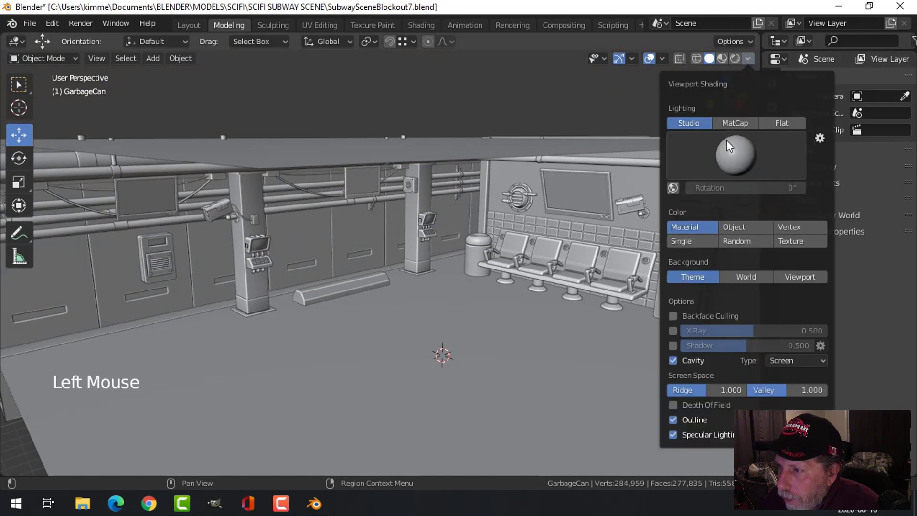
left_click(728, 124)
left_click(733, 156)
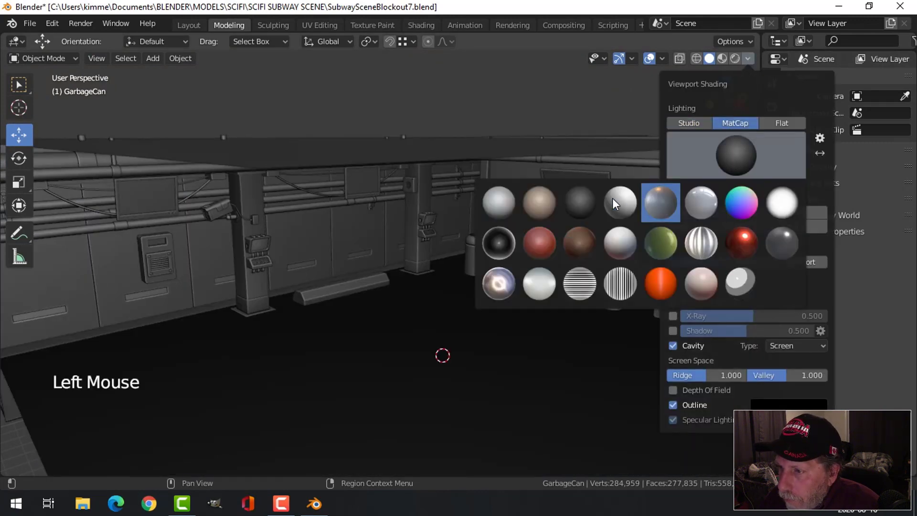
left_click(499, 202)
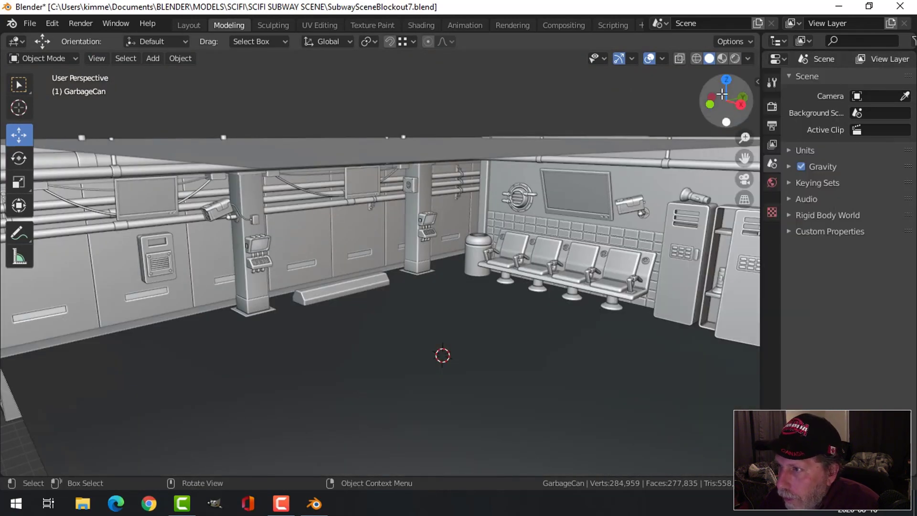
- Try the bluish metallic matcap on the subway scene
left_click(748, 59)
left_click(733, 144)
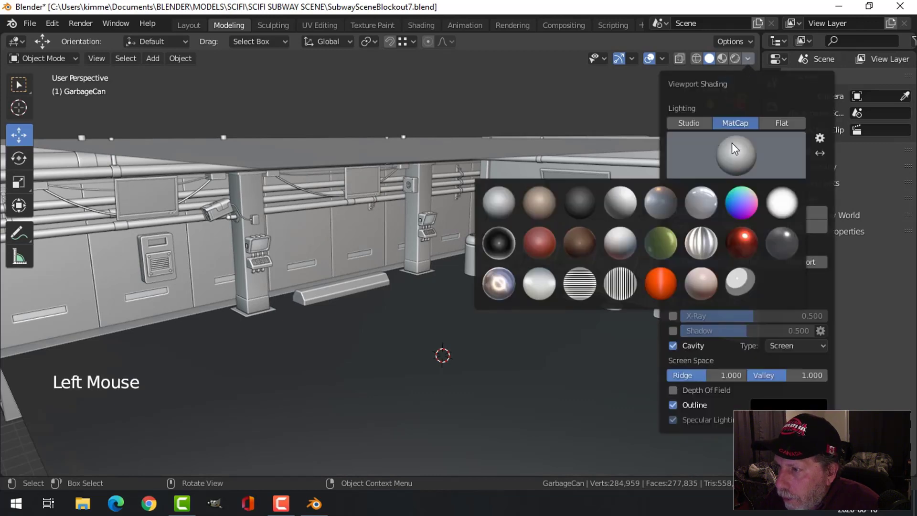
left_click(656, 198)
scroll(391, 242, "up", 2)
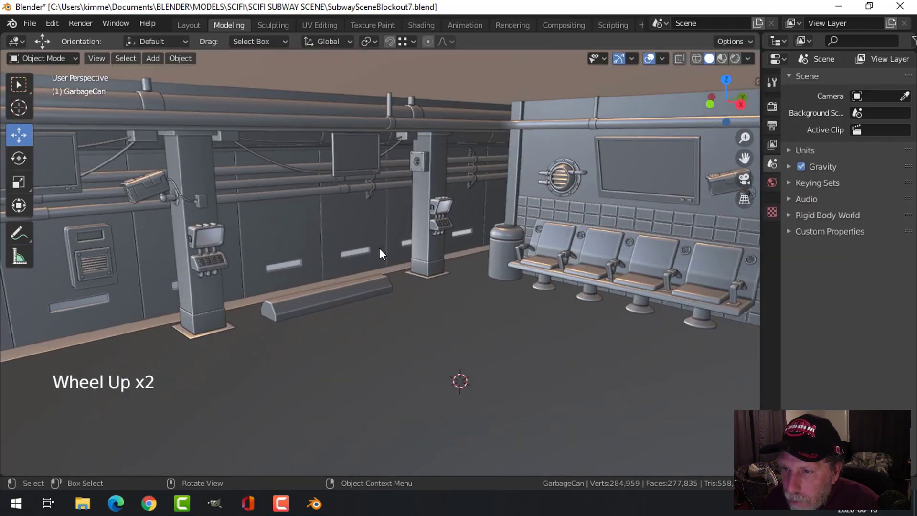
mouse_move(380, 248)
middle_mouse_down("shift")
mouse_move(504, 230)
mouse_move(494, 228)
mouse_move(532, 220)
mouse_move(512, 225)
mouse_move(523, 217)
middle_mouse_up("shift")
- Try the multicoloured normal-style matcap and view the scene from several angles
left_click(748, 58)
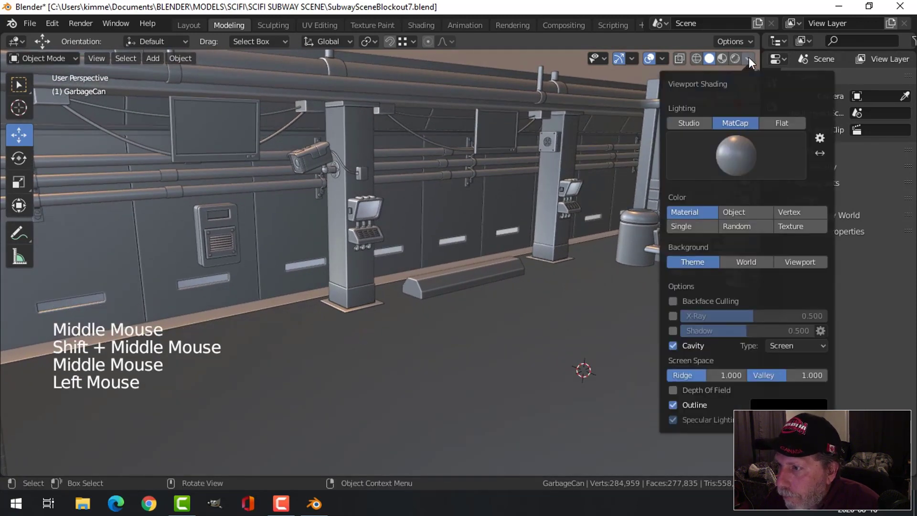
left_click(732, 144)
left_click(745, 199)
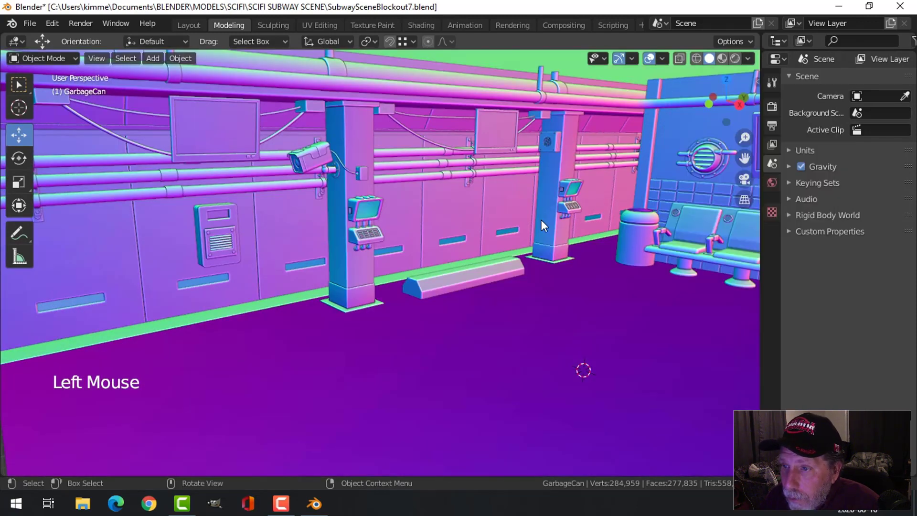
scroll(525, 220, "down", 1)
middle_click_drag(515, 222, 469, 215, "shift")
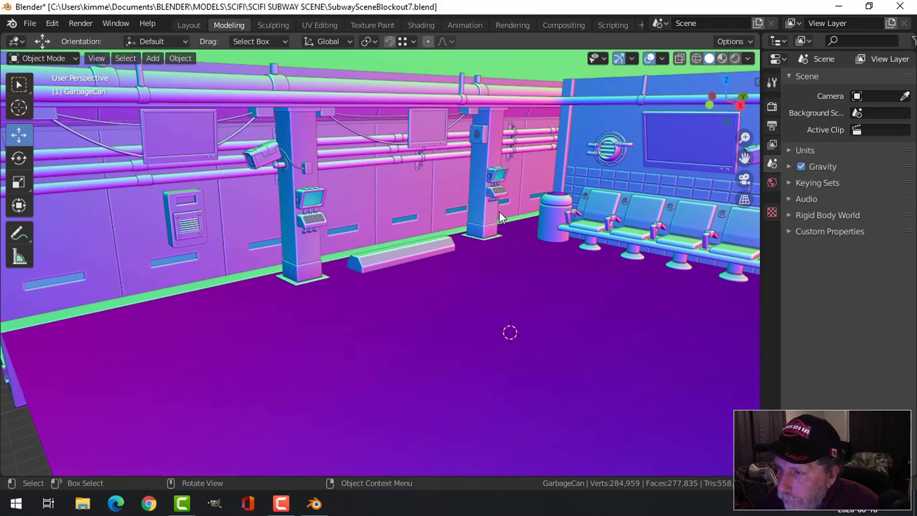
middle_click_drag(438, 197, 537, 194)
mouse_move(548, 193)
middle_mouse_down()
mouse_move(558, 197)
mouse_move(469, 192)
mouse_move(486, 200)
mouse_move(571, 181)
mouse_move(602, 162)
middle_mouse_up()
- Change the viewport matcap back to the light grey one
left_click(748, 58)
left_click(736, 139)
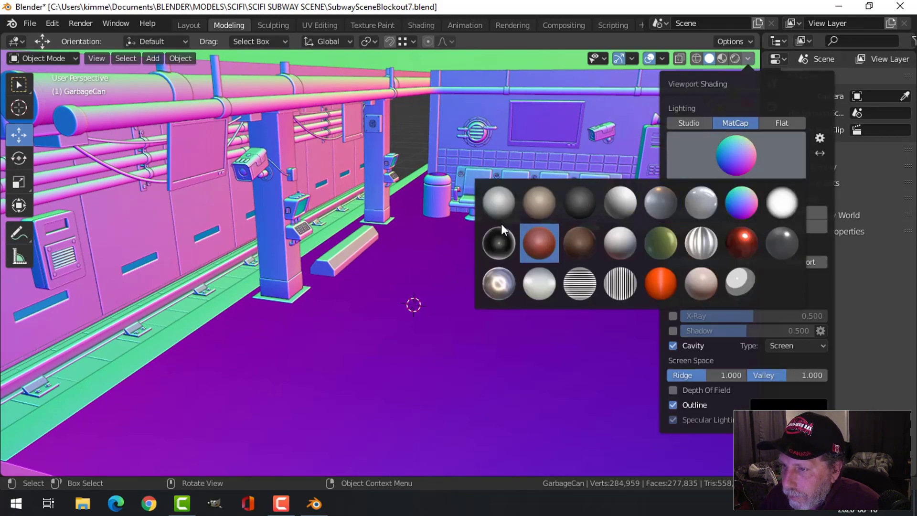
left_click(498, 205)
middle_click_drag(435, 188, 451, 170, "shift")
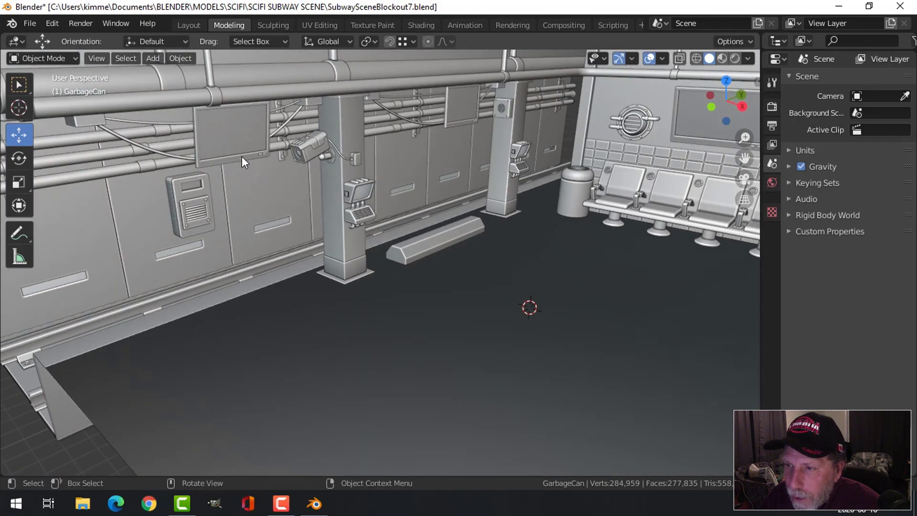
- Open the mesh of the garbage can's top opening ring for editing and inspect its dark shading
middle_click_drag(456, 204, 429, 196, "shift")
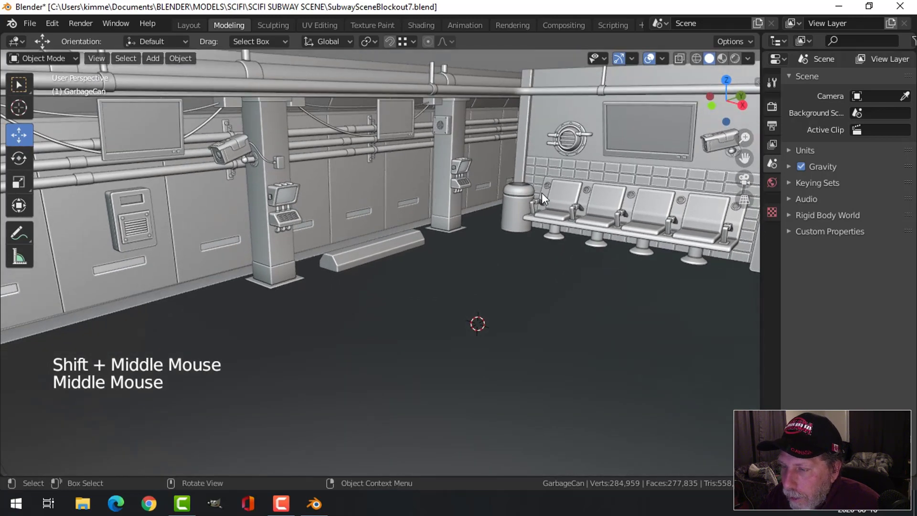
scroll(542, 193, "up", 1)
middle_click_drag(542, 193, 484, 231, "shift")
scroll(474, 235, "up", 3)
left_click(550, 183)
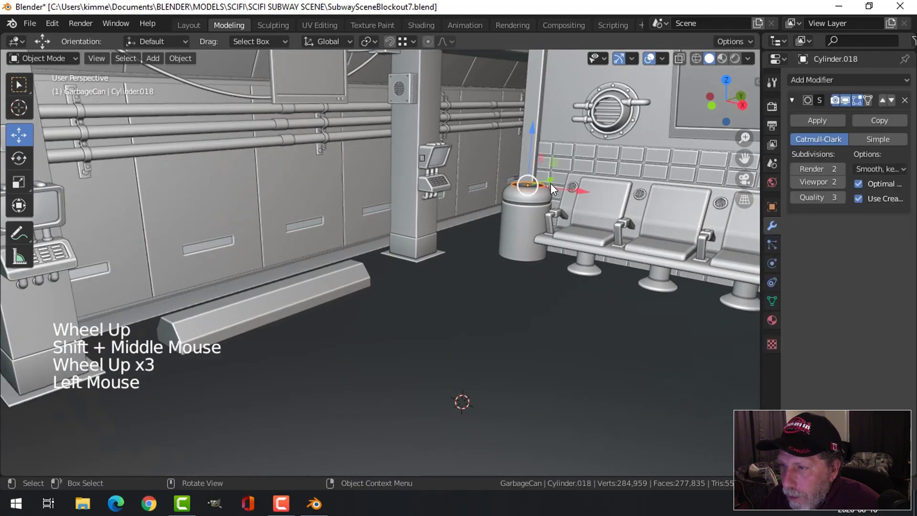
key("KP_Decimal")
key("Tab")
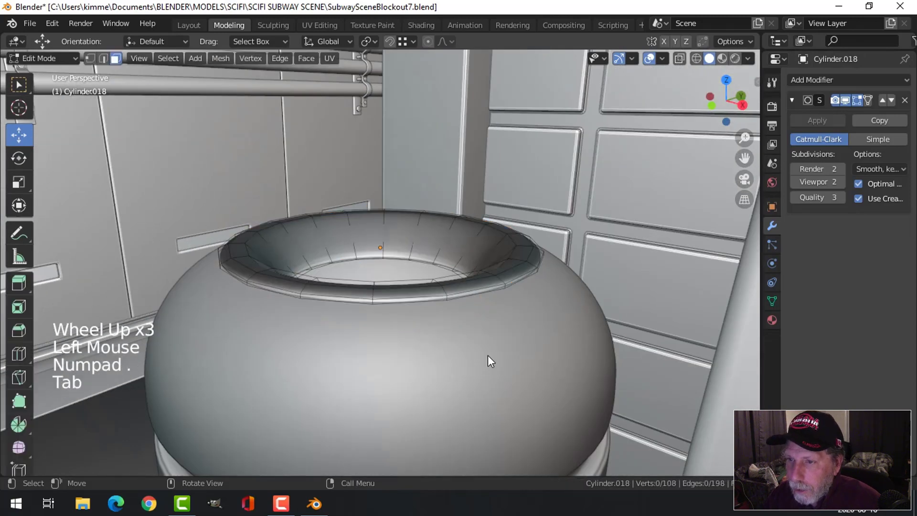
key("a")
key("alt+a")
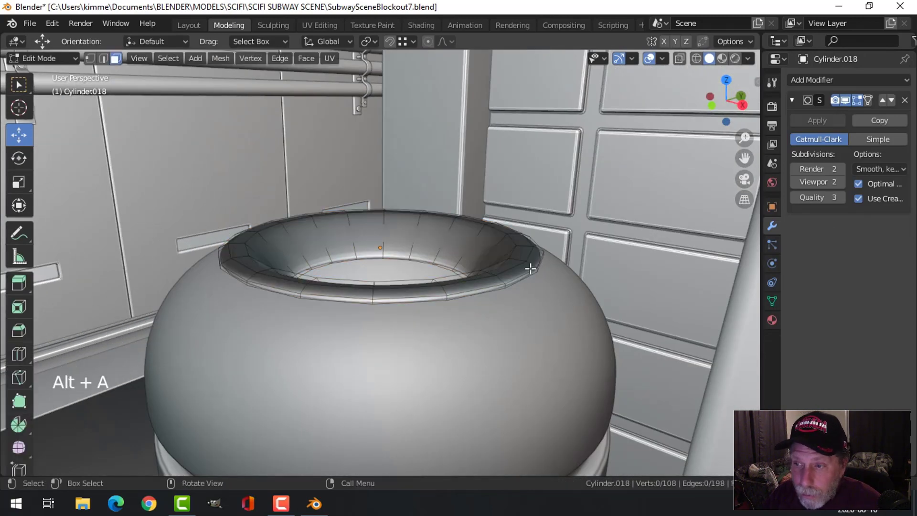
scroll(441, 320, "down", 8)
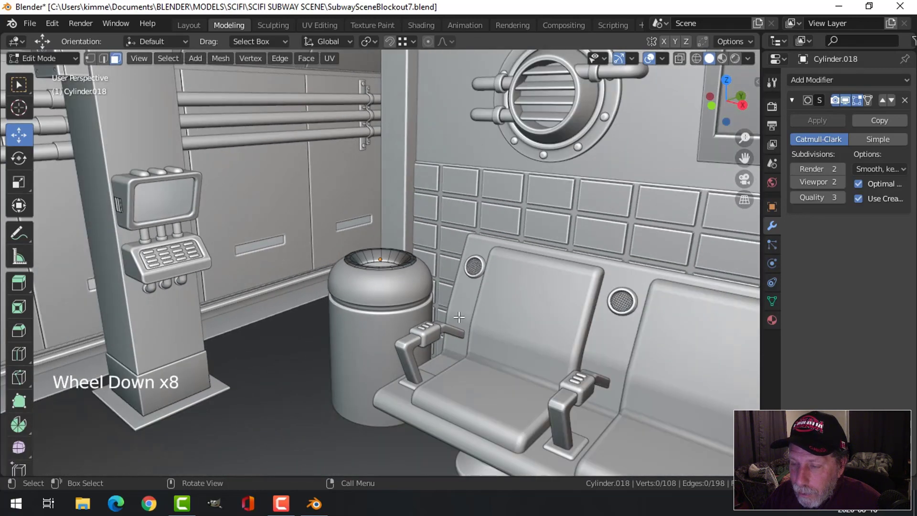
scroll(425, 301, "up", 5)
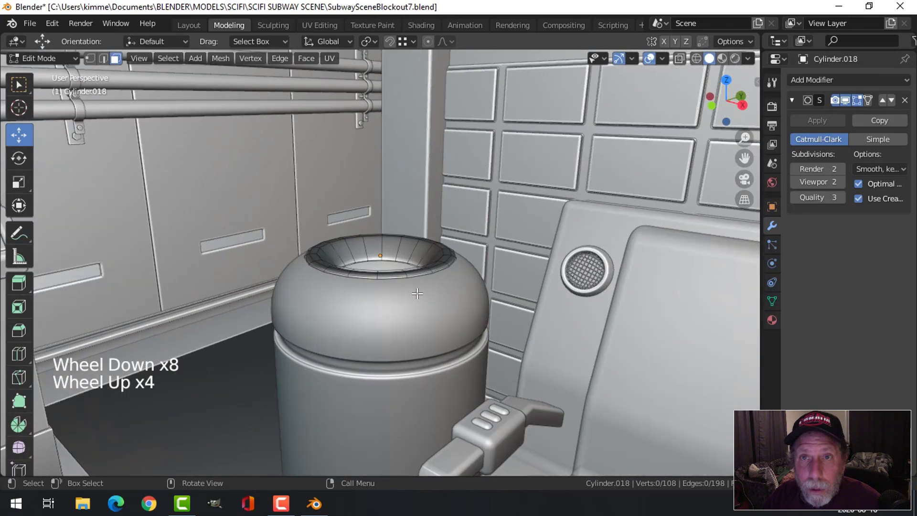
scroll(394, 324, "up", 1)
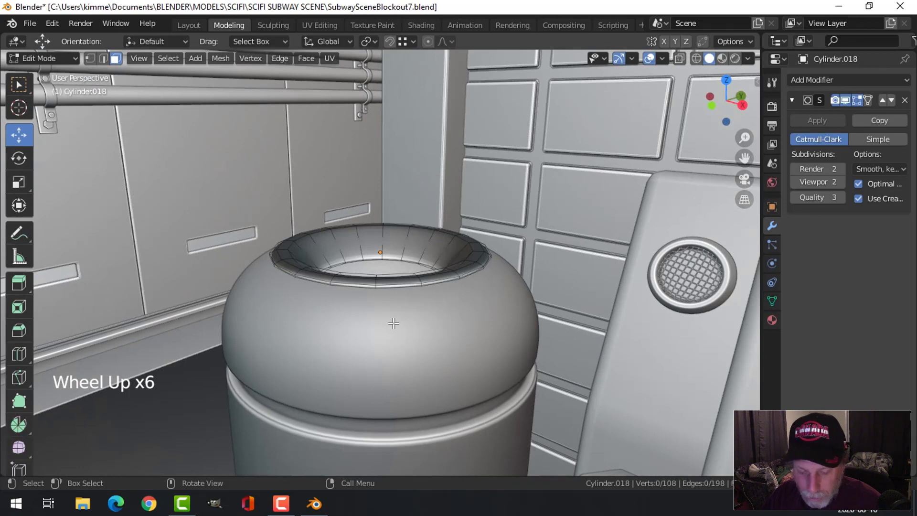
- Recalculate all normals of the garbage can's opening ring to the outside and return to Object Mode
key("a")
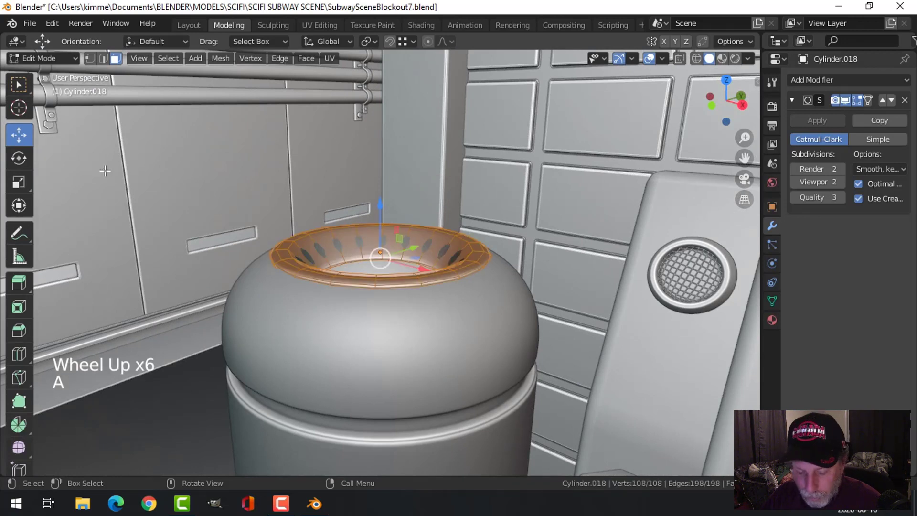
key("alt+n")
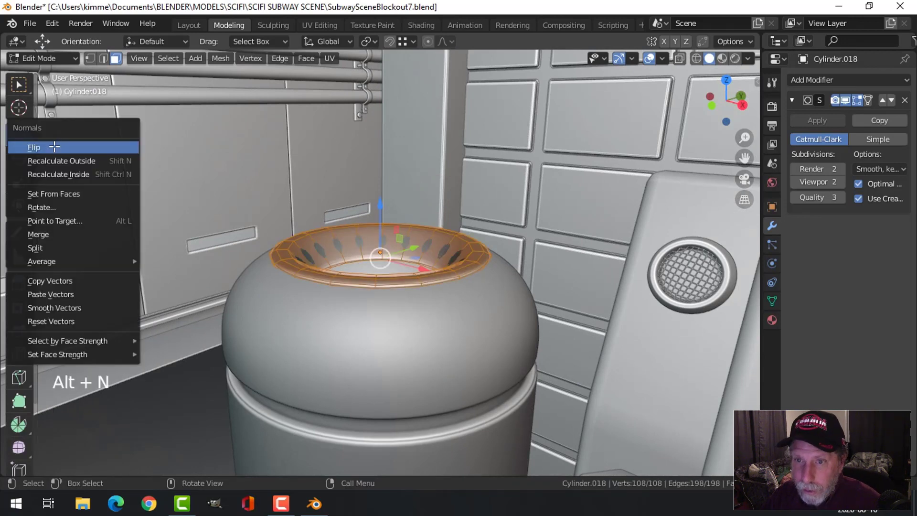
left_click(55, 161)
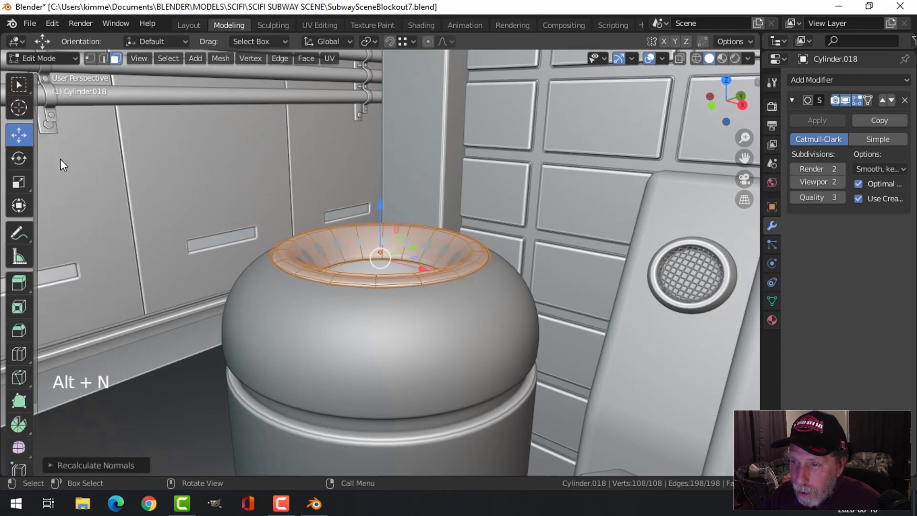
key("alt+a")
key("Tab")
key("alt+a")
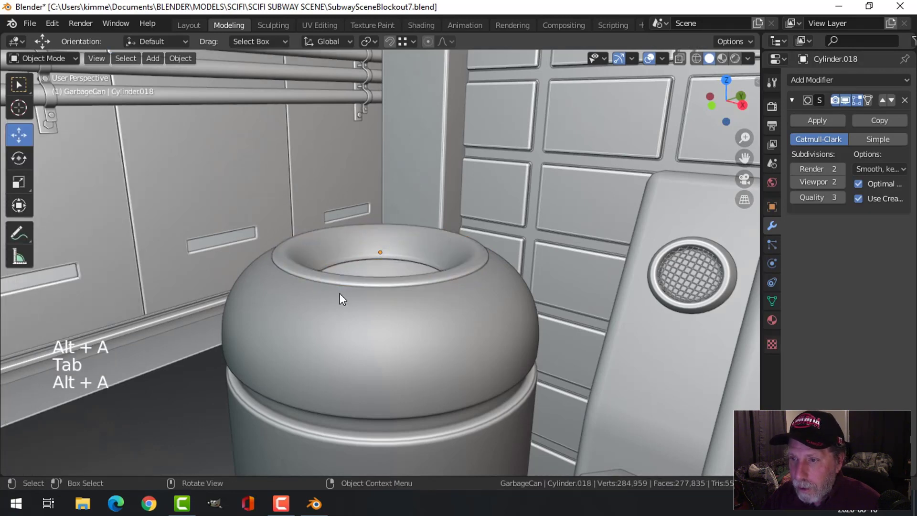
- Save the scene file with the whole platform area in view
scroll(339, 293, "down", 8)
middle_click_drag(347, 309, 523, 274, "shift")
scroll(338, 311, "down", 4)
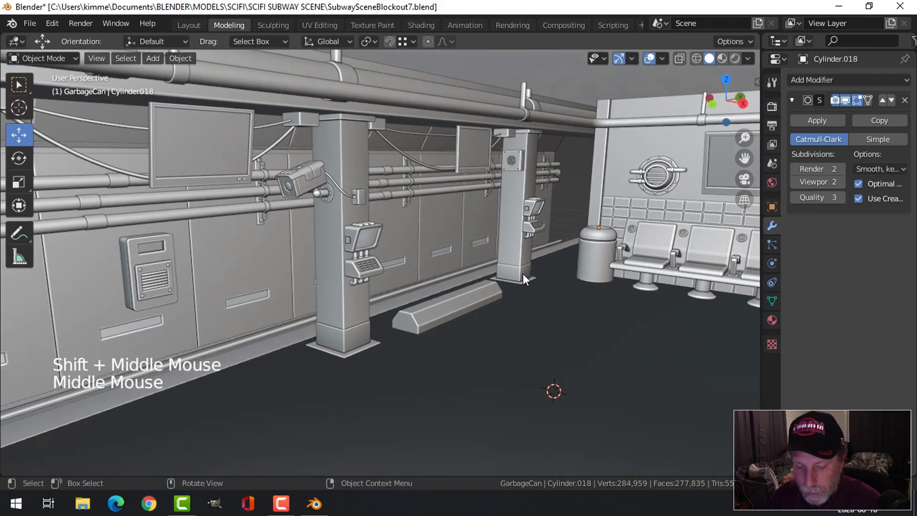
key("ctrl+s")
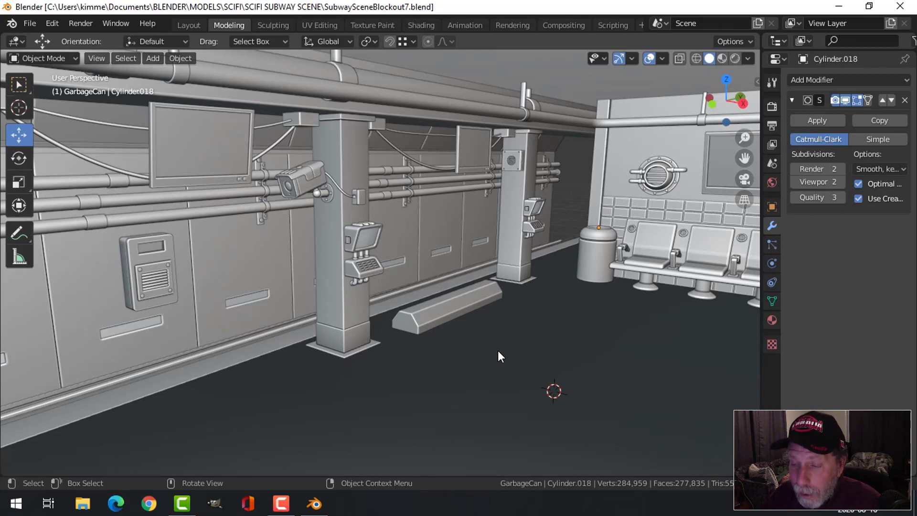
- Hide the circle-based detail object beside the control console on each of the two pillars
left_click(347, 239)
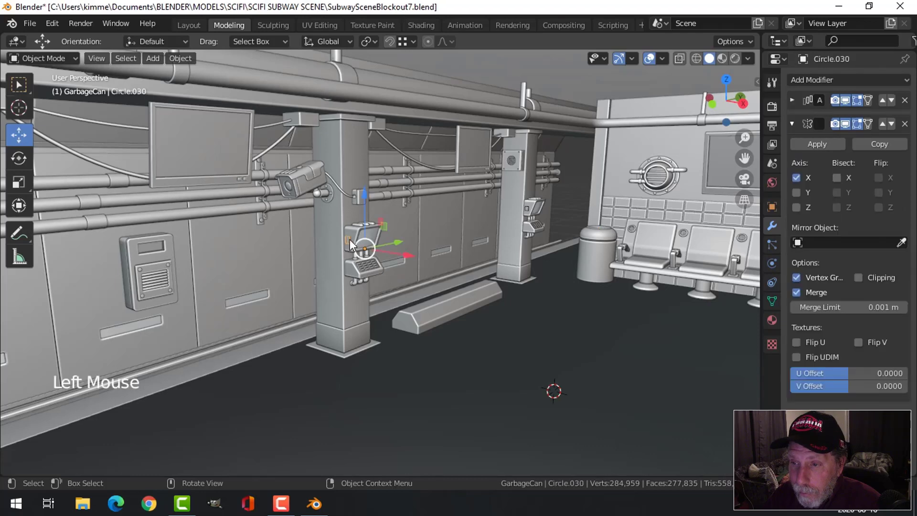
key("h")
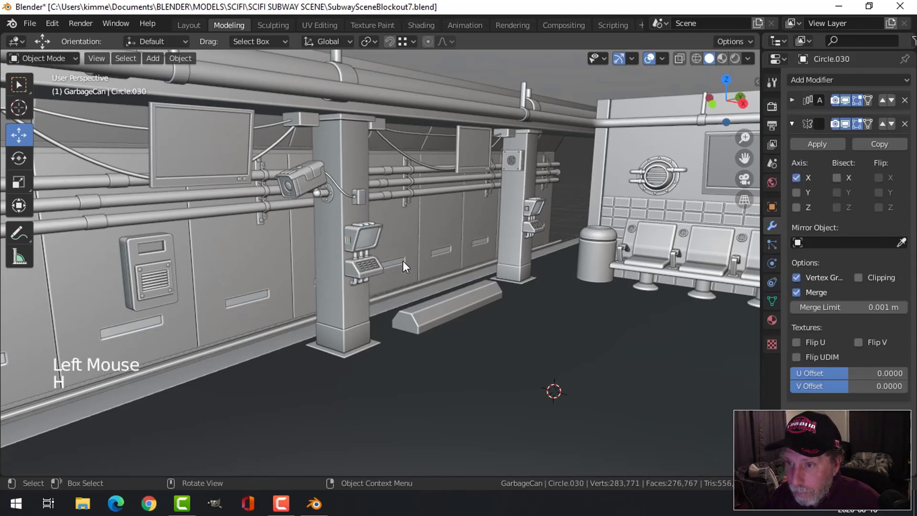
left_click(528, 208)
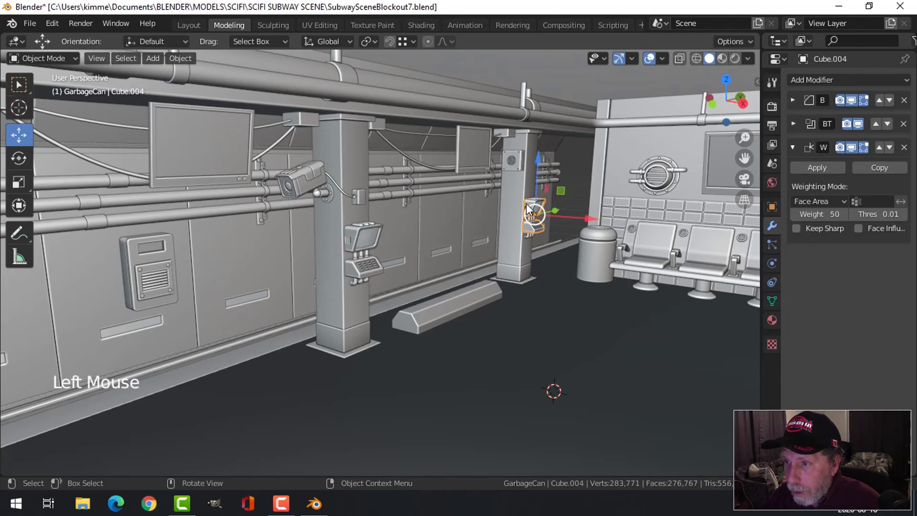
left_click(523, 216)
key("h")
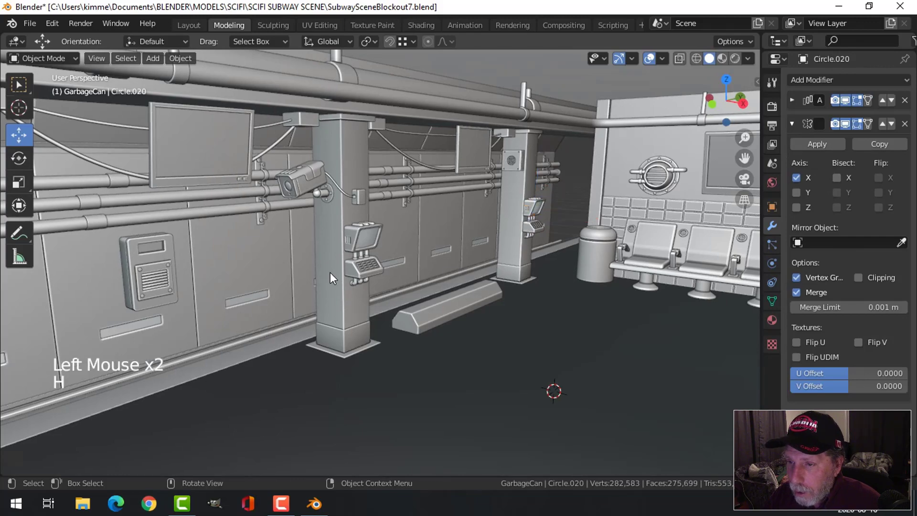
middle_click_drag(468, 239, 553, 239)
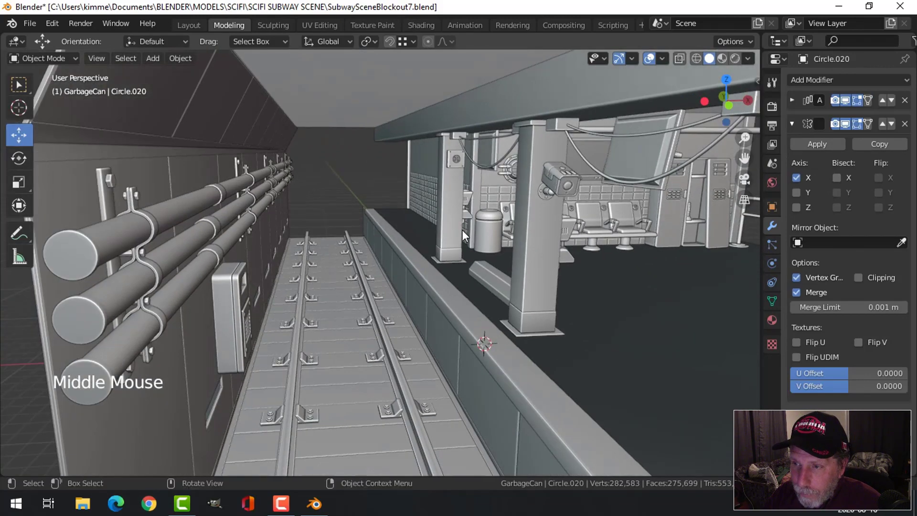
scroll(591, 266, "down", 2)
middle_click_drag(591, 266, 500, 274)
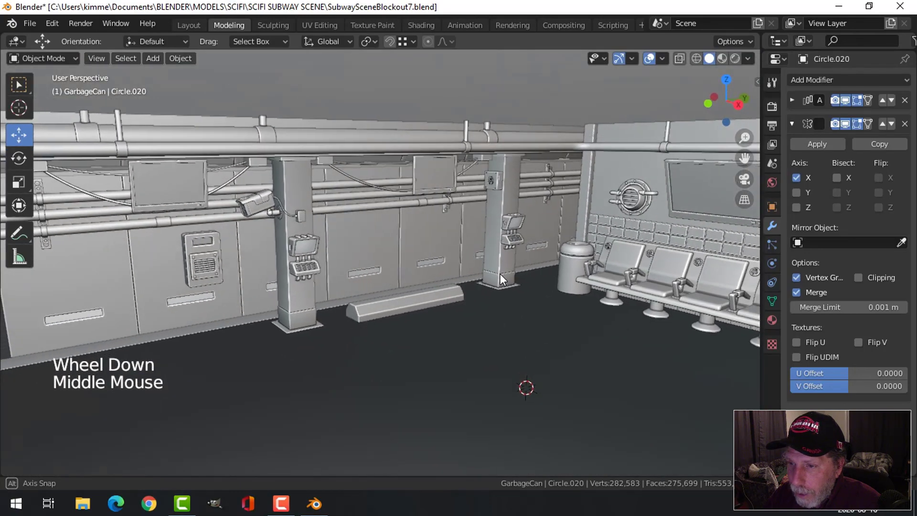
middle_click_drag(439, 291, 492, 289, "shift")
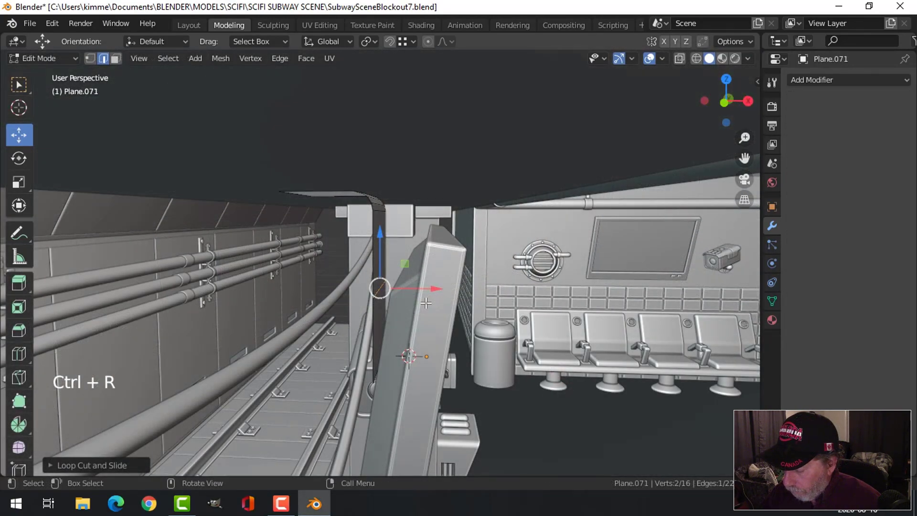
- Bend the bracket strip by moving its new edge loop, and shift that edge and the lower end against the tilted display's back
key("KP_1")
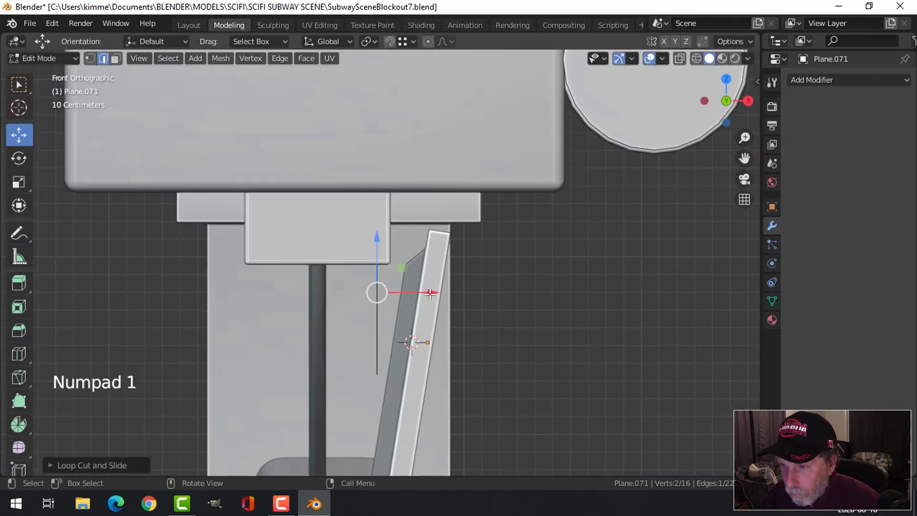
left_click_drag(430, 293, 446, 295)
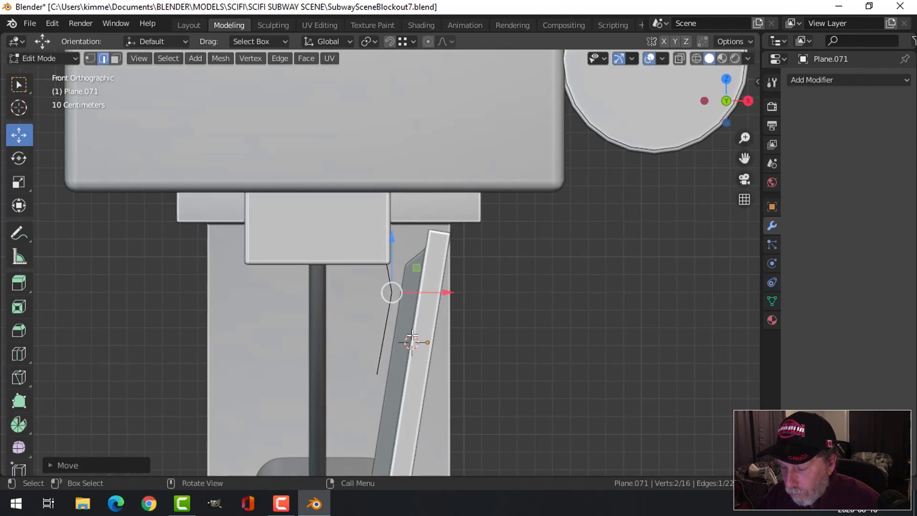
scroll(413, 335, "up", 3)
middle_click_drag(432, 397, 362, 416)
left_click(353, 403, "shift")
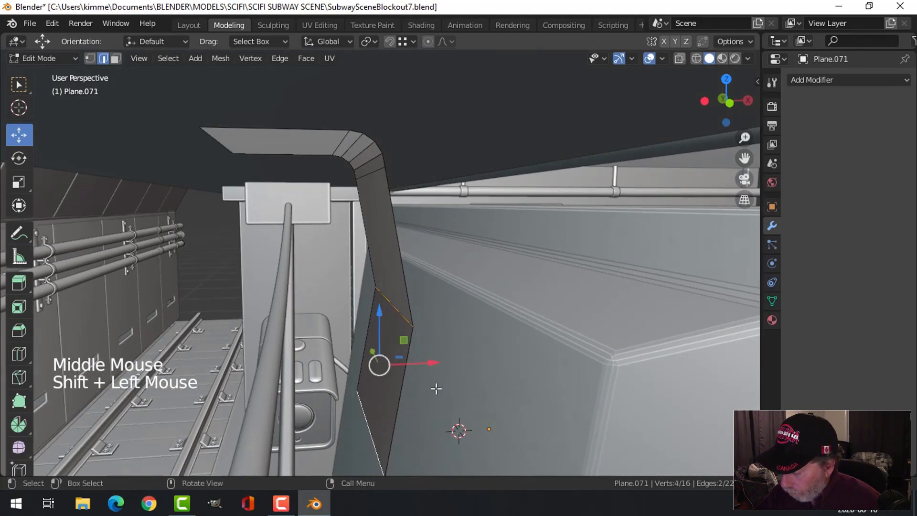
key("KP_1")
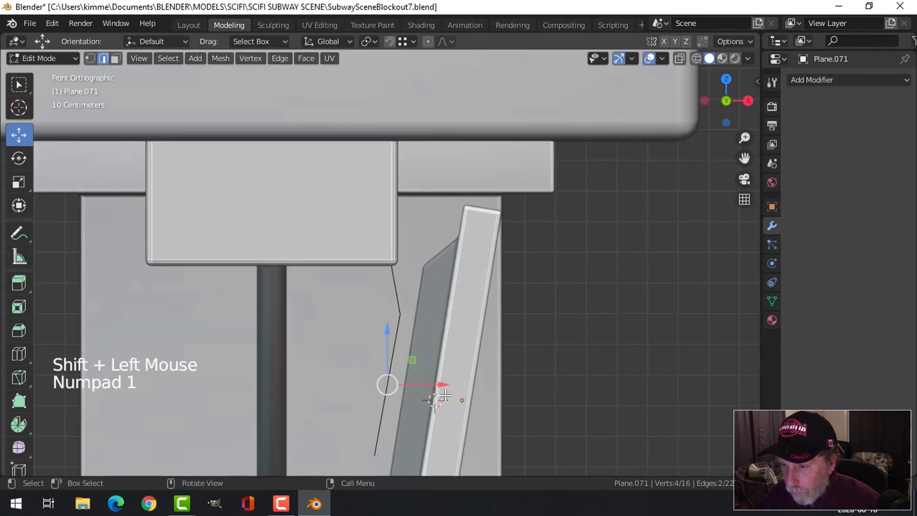
key("g")
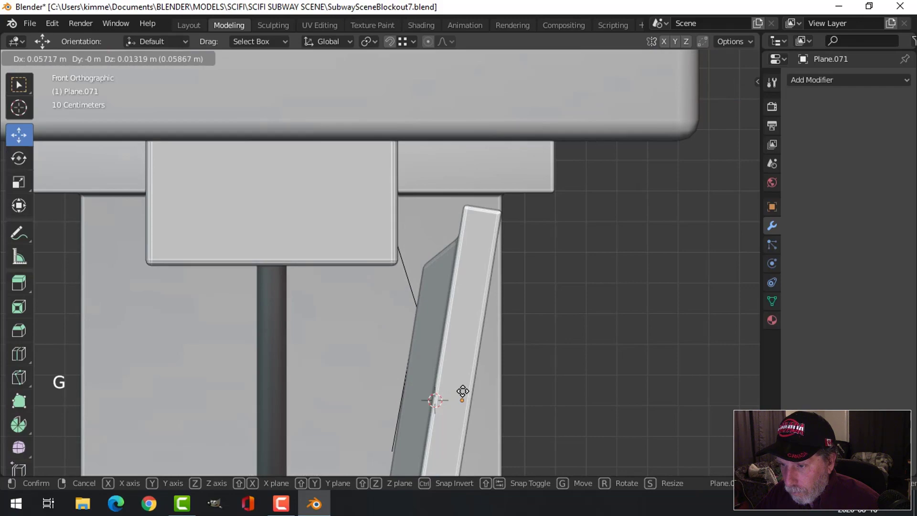
left_click(462, 391)
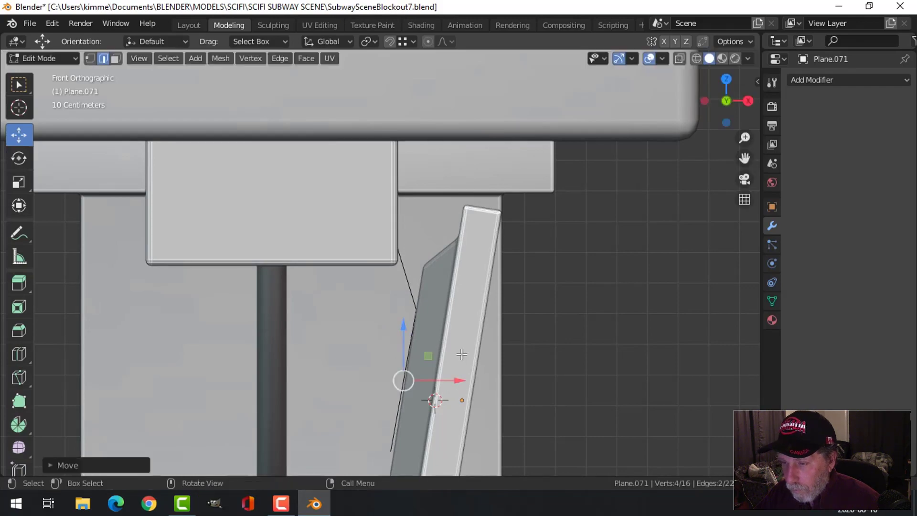
key("alt+a")
middle_click_drag(462, 354, 759, 220)
key("Tab")
scroll(516, 363, "down", 2)
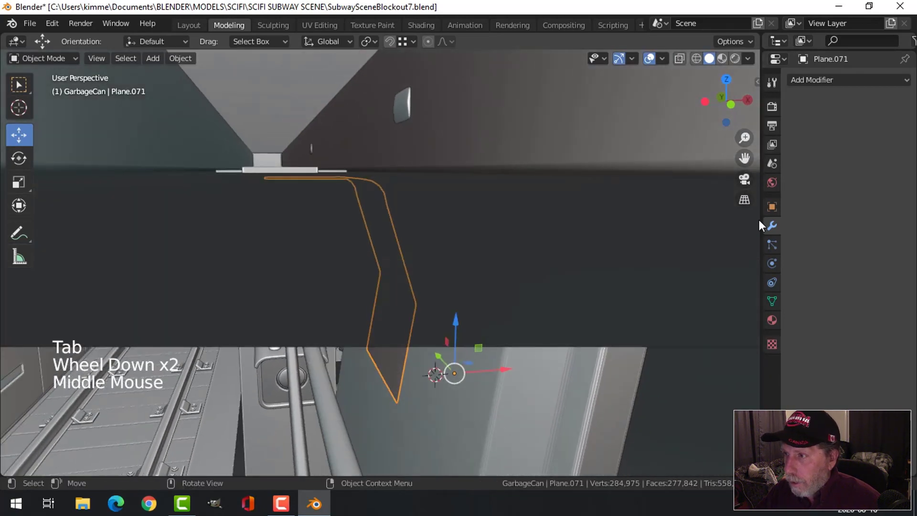
- Add a Solidify modifier to the bracket strip with a thickness of 0.021 m
left_click(828, 82)
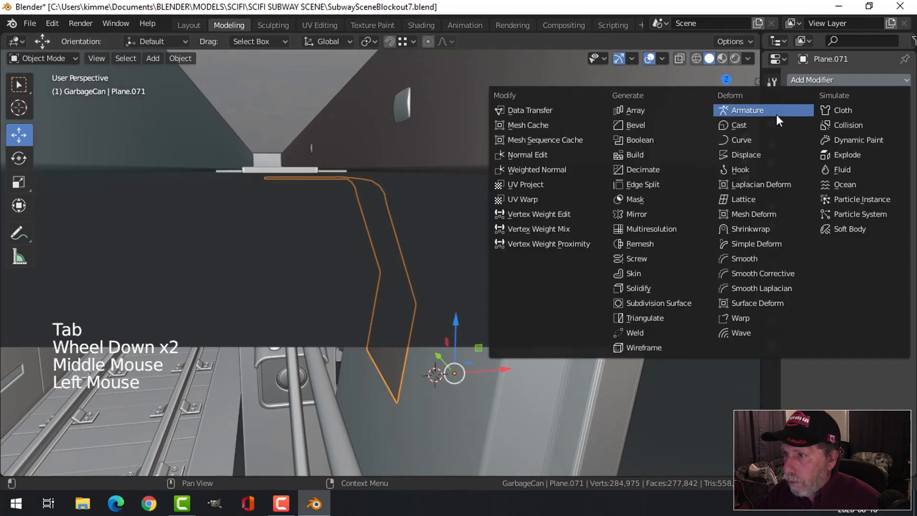
left_click(649, 287)
middle_click_drag(566, 296, 555, 280)
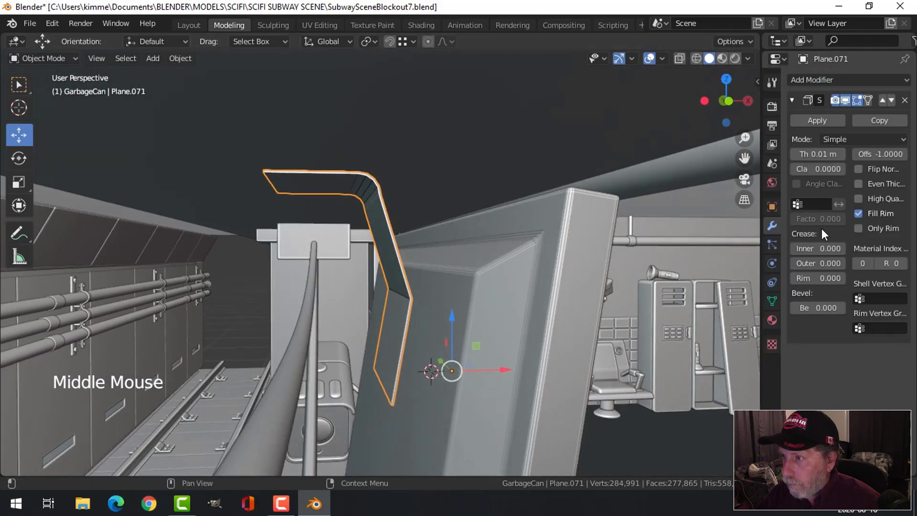
middle_click_drag(726, 232, 753, 222)
left_click_drag(822, 156, 830, 157, "shift")
key("alt+a")
- Shade the bracket smooth and enable Auto Smooth for its normals
middle_click_drag(531, 241, 420, 210)
left_click(412, 202)
right_click(412, 201)
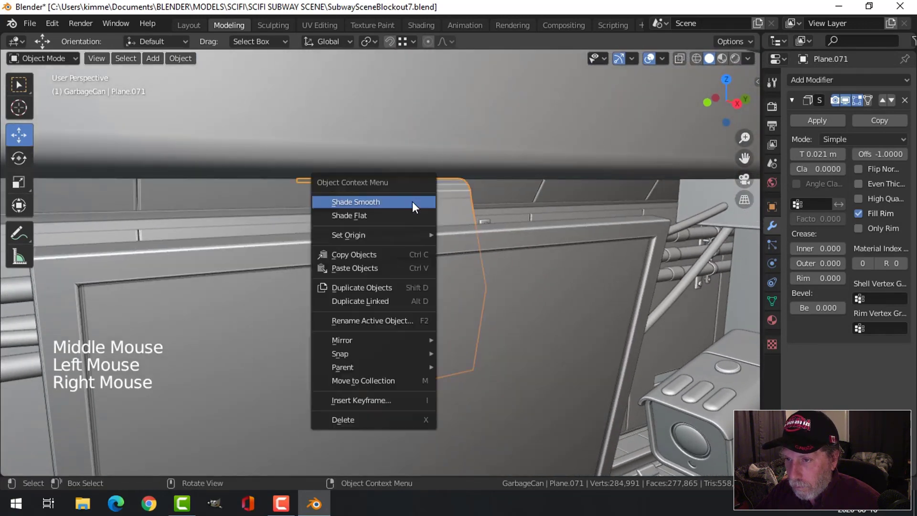
left_click(412, 201)
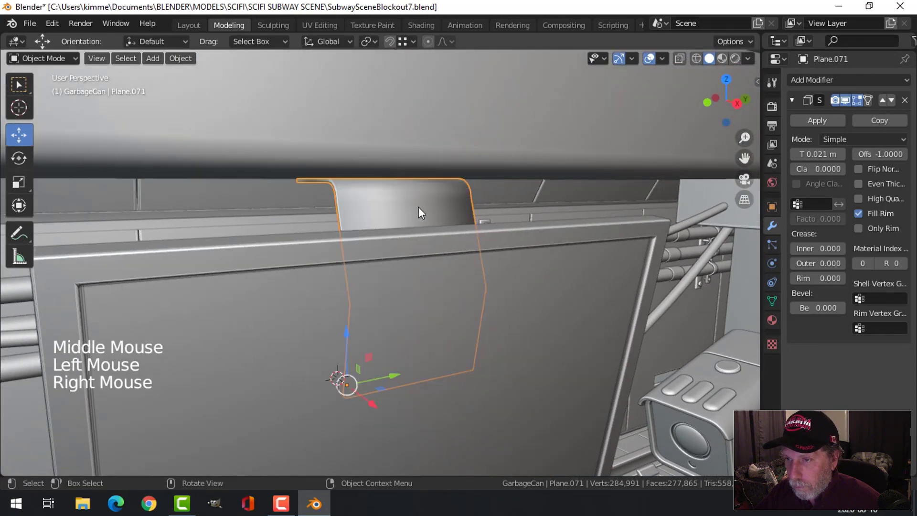
left_click(772, 301)
left_click(811, 328)
middle_click_drag(518, 321, 375, 324)
key("alt+a")
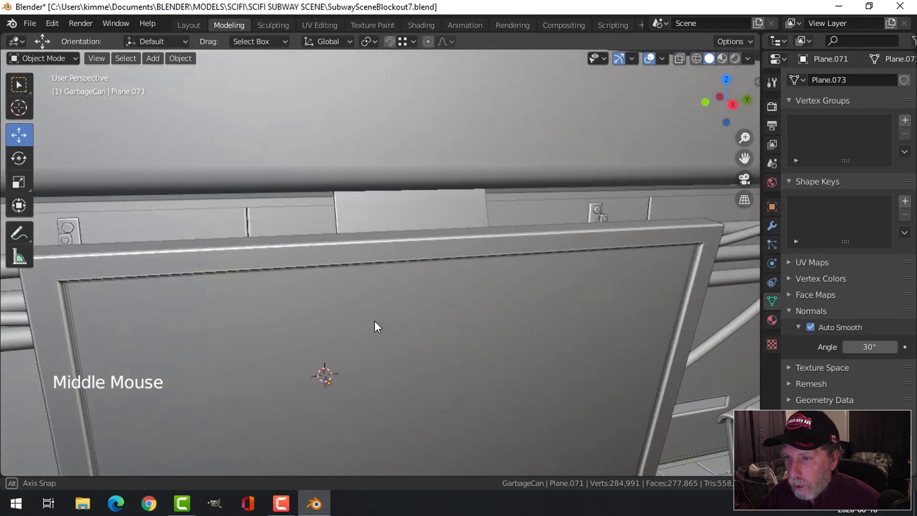
- Shift the hanging bracket sideways along Y so it is centred on the display in the right orthographic view
scroll(452, 338, "down", 4)
middle_click_drag(453, 338, 423, 322)
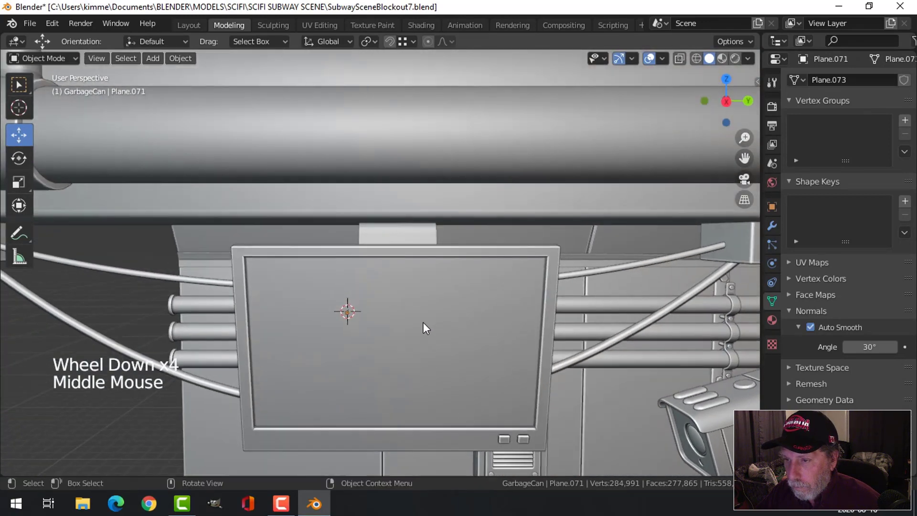
left_click(416, 234)
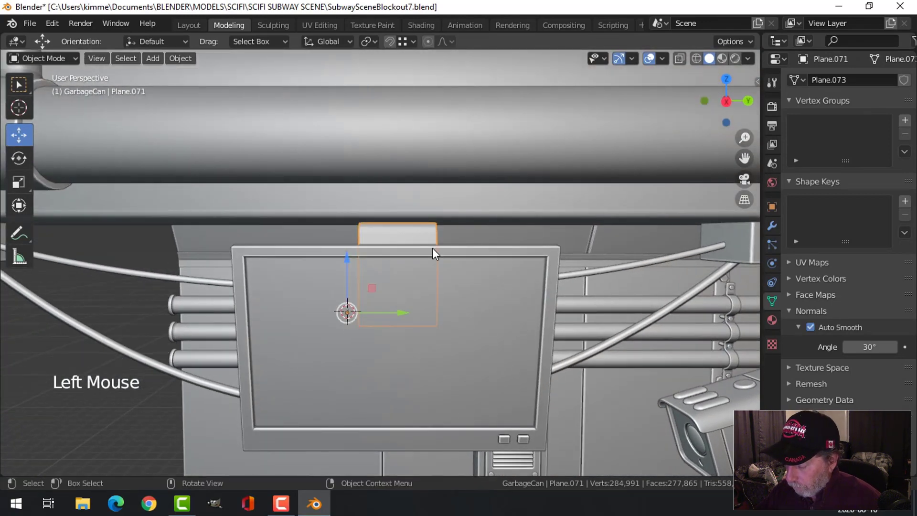
key("KP_3")
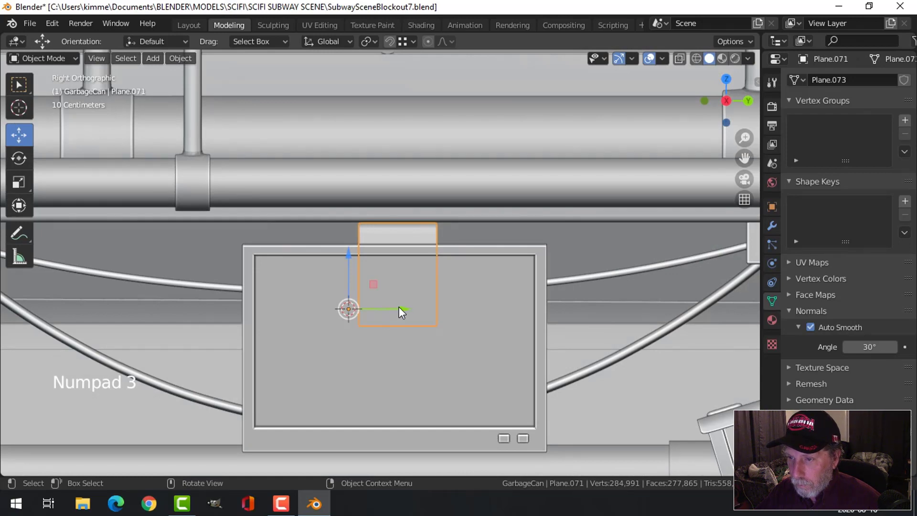
left_click_drag(402, 308, 396, 308)
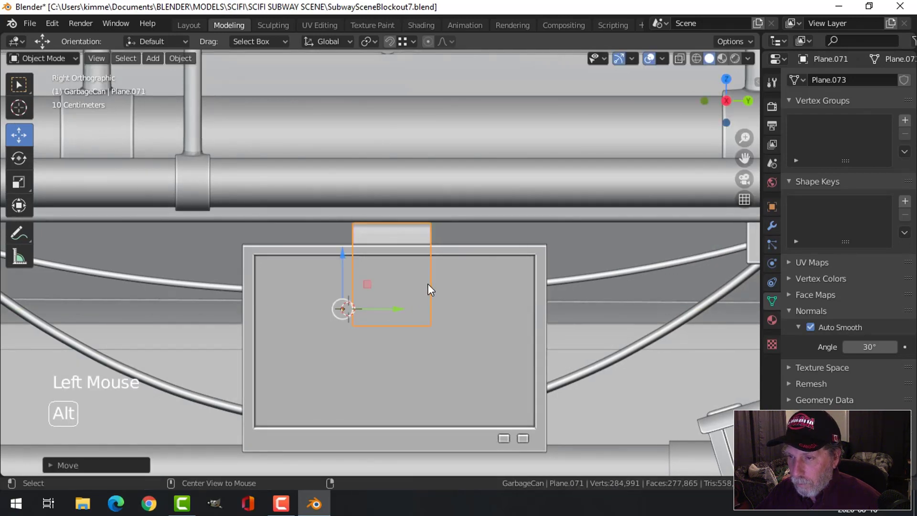
key("alt+a")
- Try a two-bracket layout by moving the bracket toward one side of the display and placing a duplicate toward the other
scroll(428, 284, "down", 5)
middle_click_drag(428, 284, 629, 288)
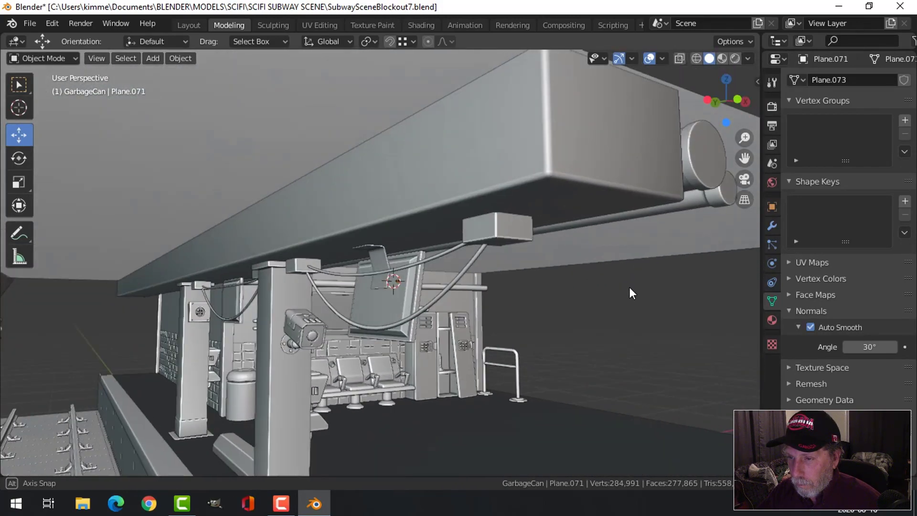
scroll(401, 305, "up", 3)
middle_click_drag(476, 298, 478, 233)
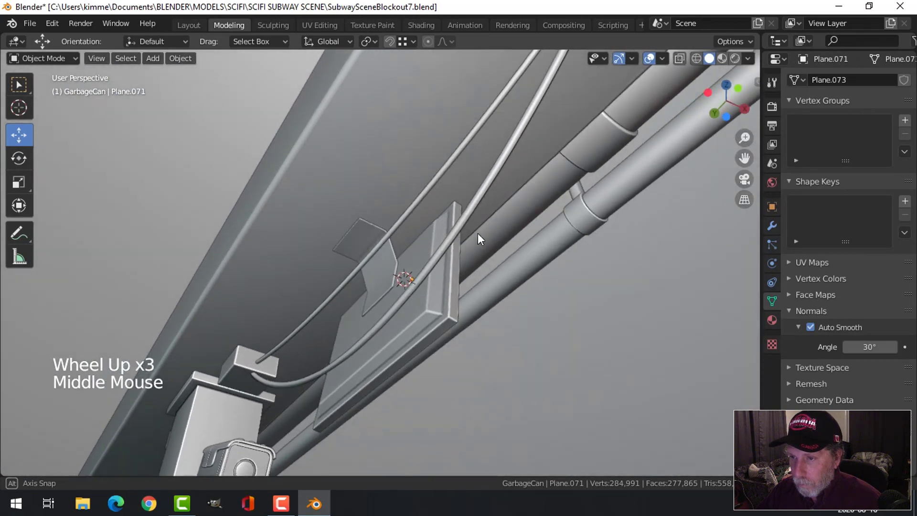
scroll(393, 246, "up", 3)
middle_click_drag(393, 246, 380, 299, "shift")
left_click(406, 315)
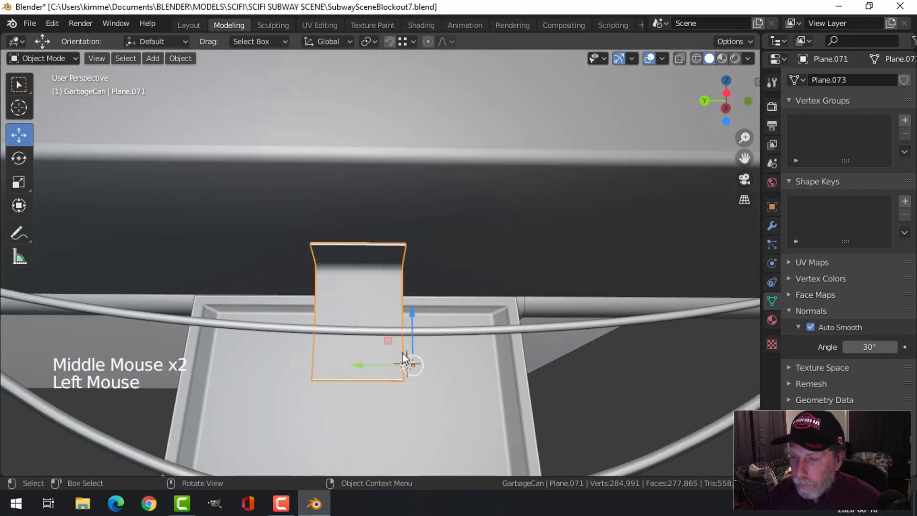
left_click_drag(354, 370, 265, 360)
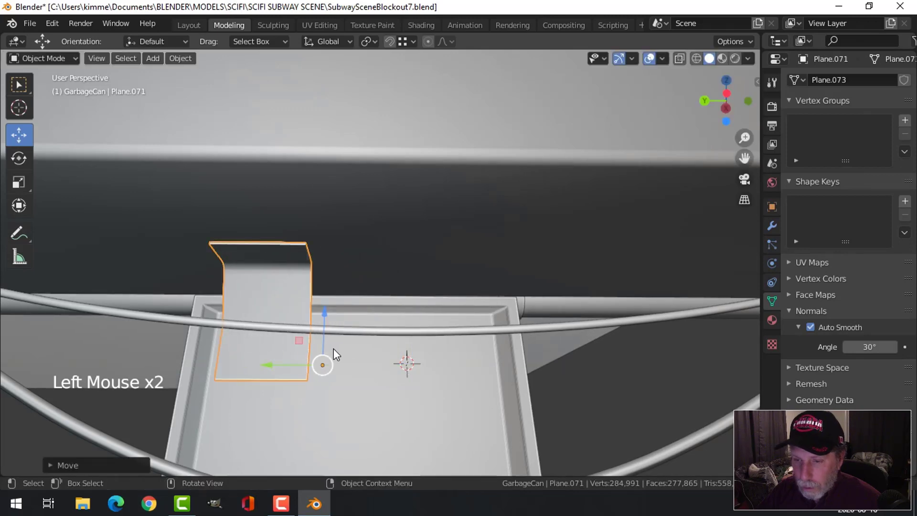
key("shift+d")
left_click(423, 369)
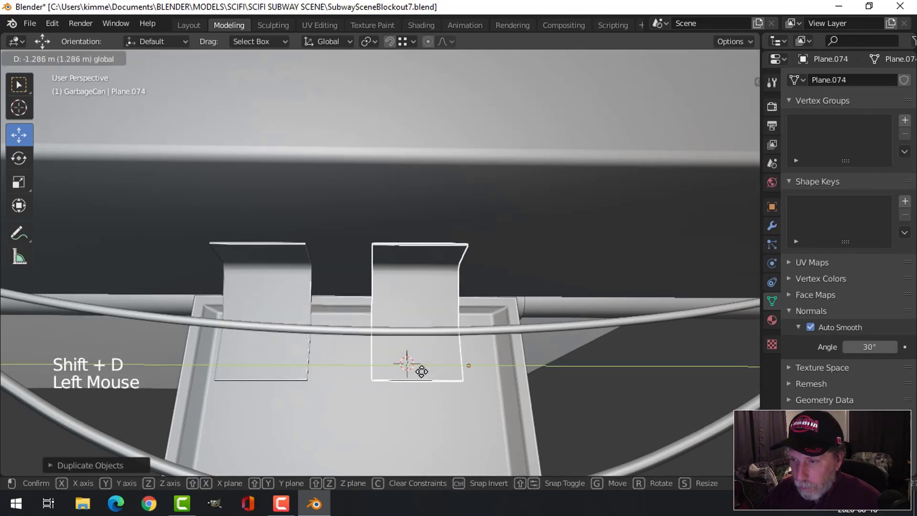
middle_click_drag(497, 373, 306, 371)
scroll(305, 372, "down", 3)
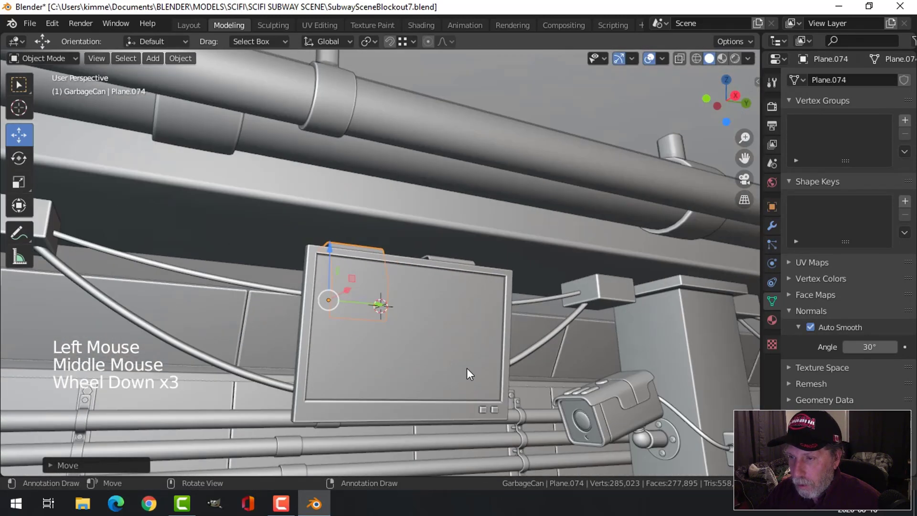
middle_click_drag(466, 368, 409, 391)
- Undo the bracket duplication and the sideways move made before it
key("ctrl+z")
key("ctrl+z")
key("ctrl+z")
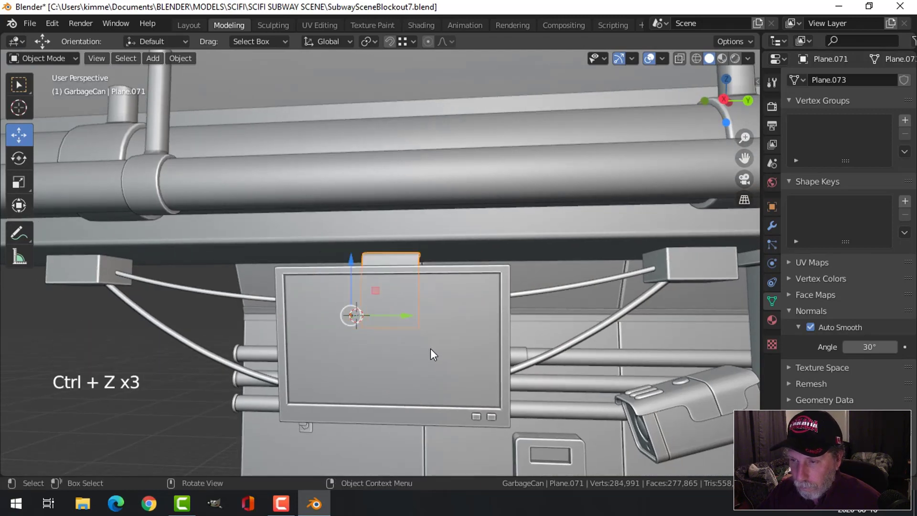
- Scale the whole bracket mesh to make the strip slightly narrower behind the display
key("Tab")
key("a")
middle_click_drag(436, 348, 523, 351)
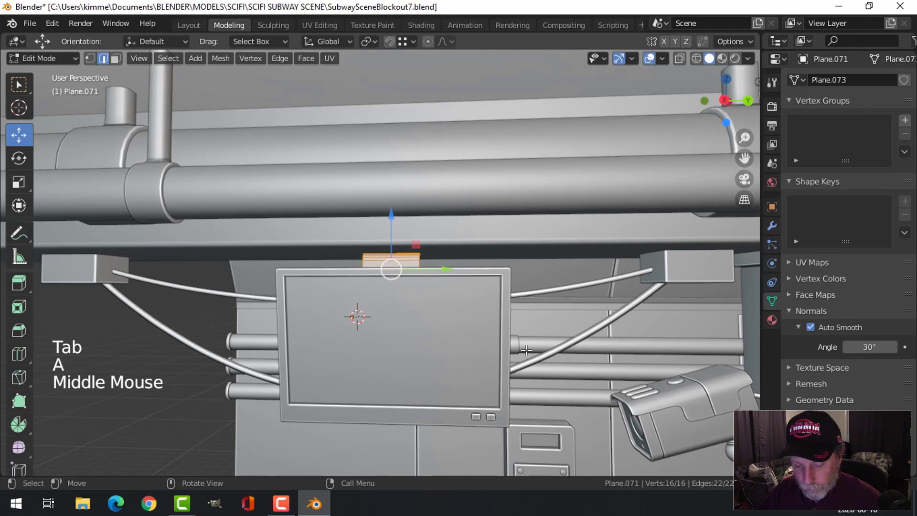
key("s")
left_click(487, 348)
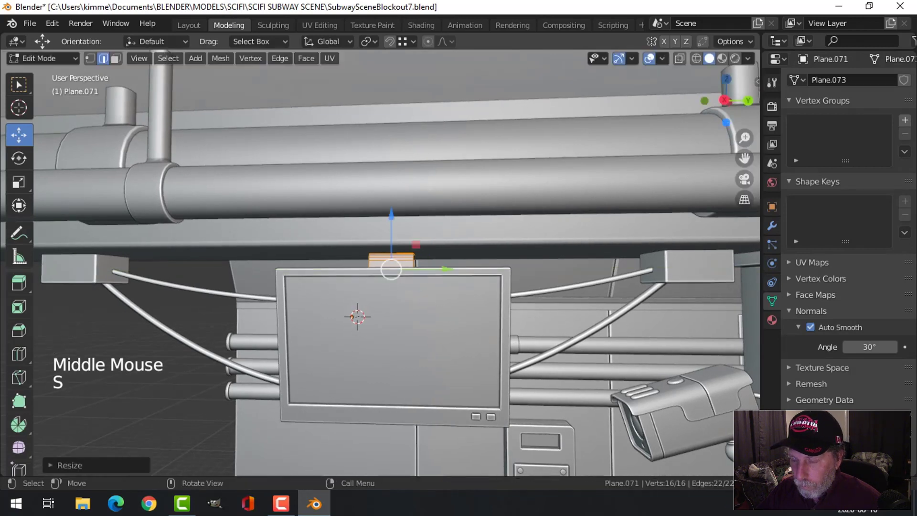
key("alt+a")
key("Tab")
key("alt+a")
- Snap the 3D cursor to the free outer edge of the bracket's upper flange under the beam
scroll(418, 339, "down", 4)
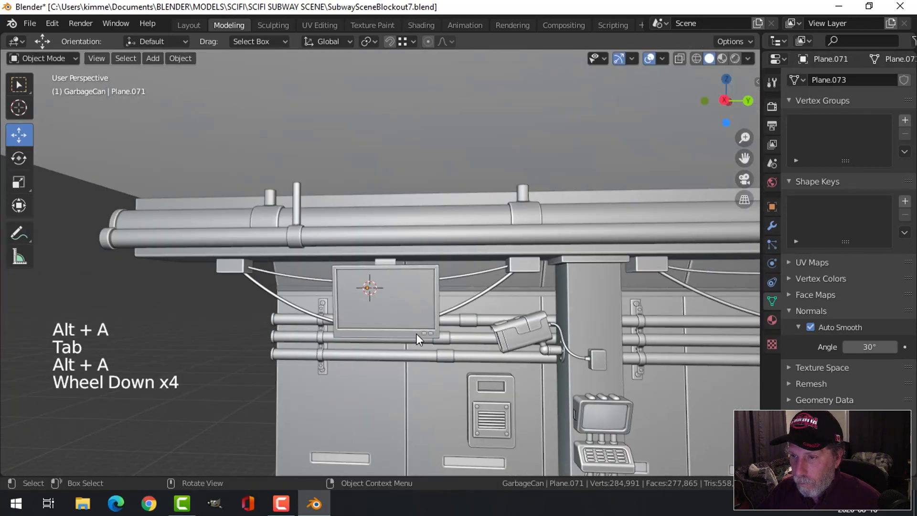
middle_click_drag(418, 339, 603, 311)
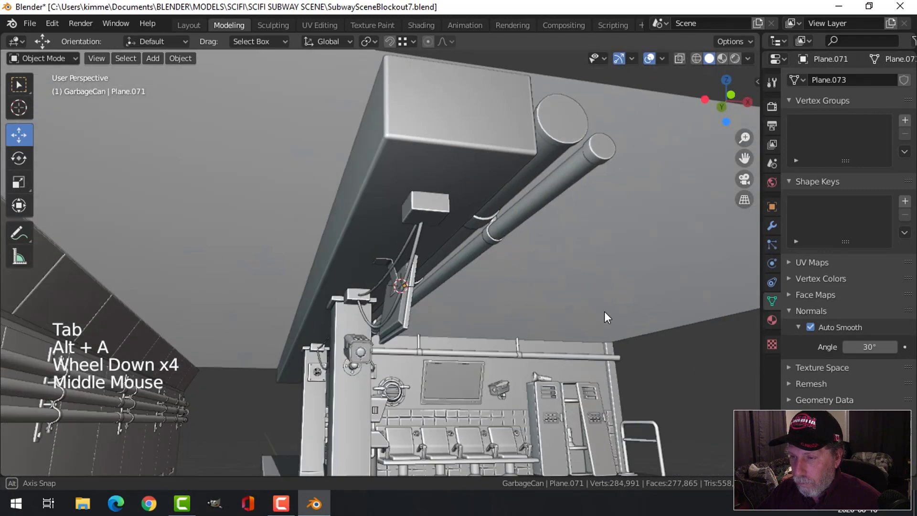
scroll(431, 322, "up", 3)
scroll(415, 317, "up", 3)
middle_click_drag(414, 317, 443, 274)
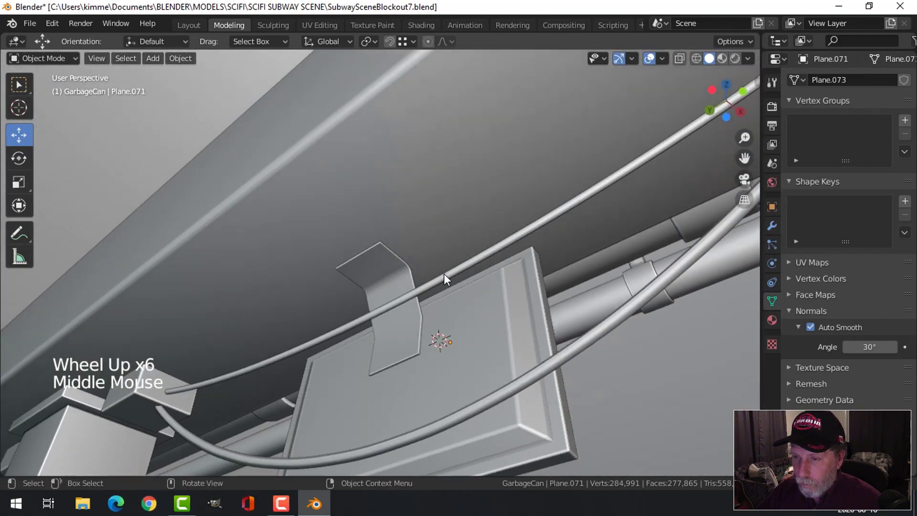
scroll(443, 274, "up", 3)
left_click(377, 262)
key("Tab")
key("3")
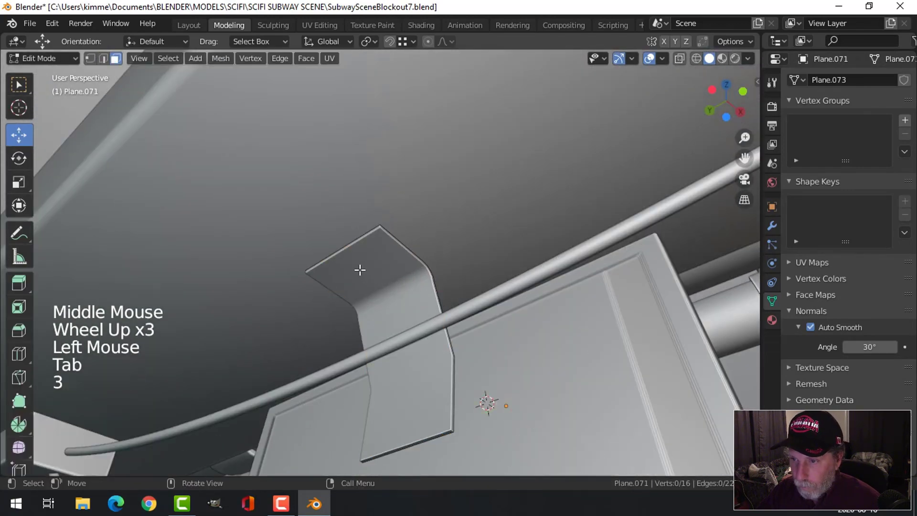
left_click(359, 270)
key("alt+a")
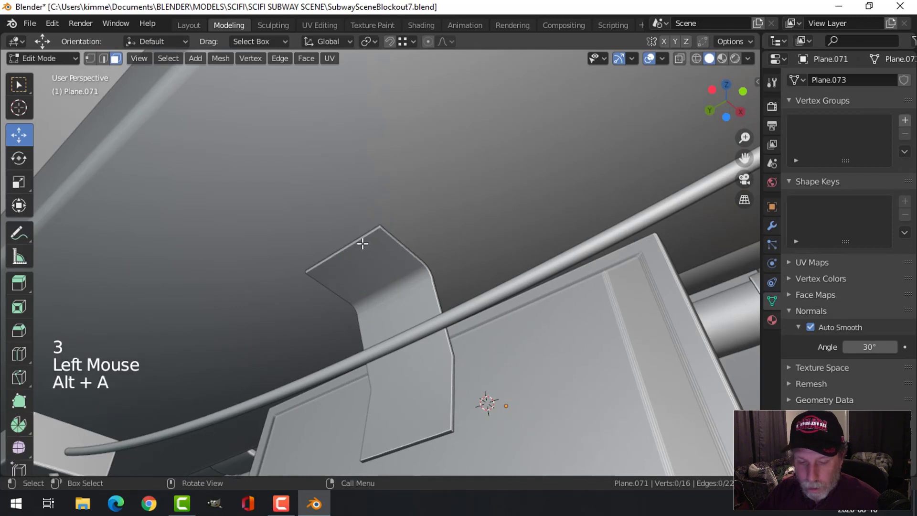
key("2")
left_click(362, 244)
key("shift+s")
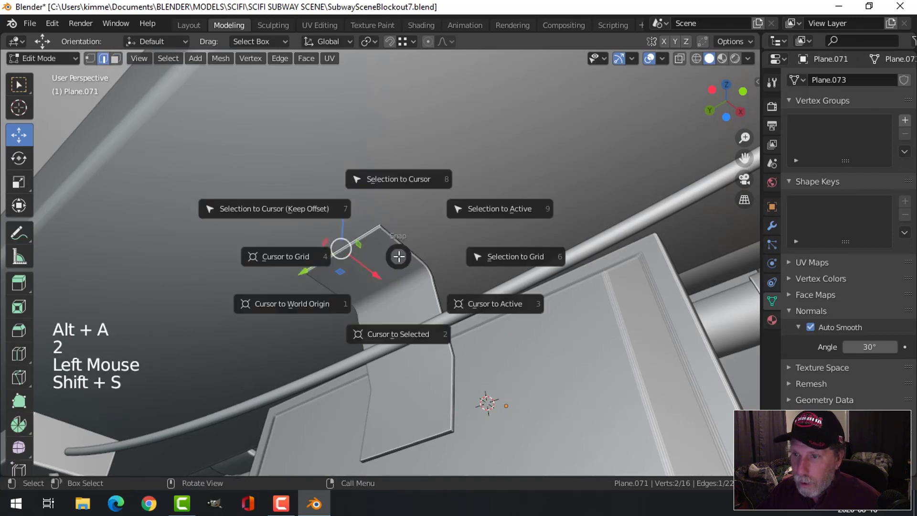
left_click(392, 330)
key("alt+a")
key("Tab")
- Add a mesh circle with 6 vertices at the 3D cursor on the bracket's flange
middle_click_drag(388, 309, 421, 258)
key("shift+a")
mouse_move(366, 216)
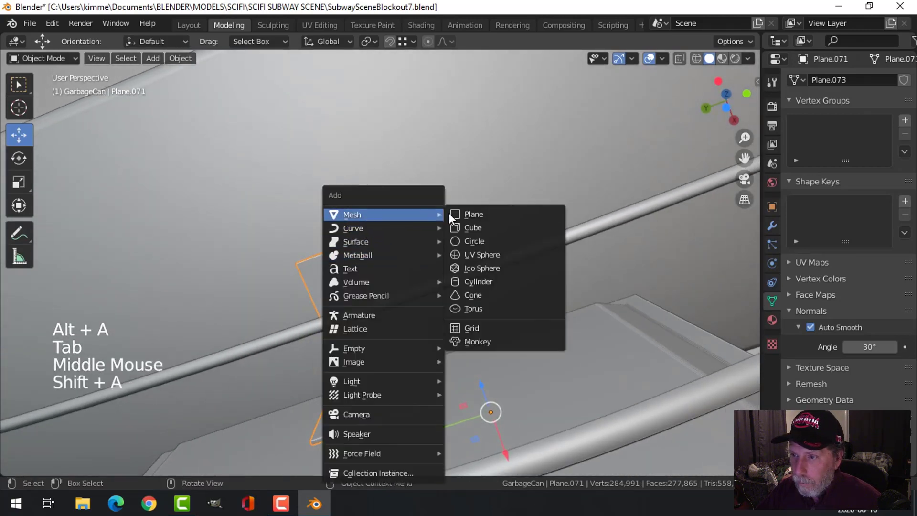
left_click(464, 241)
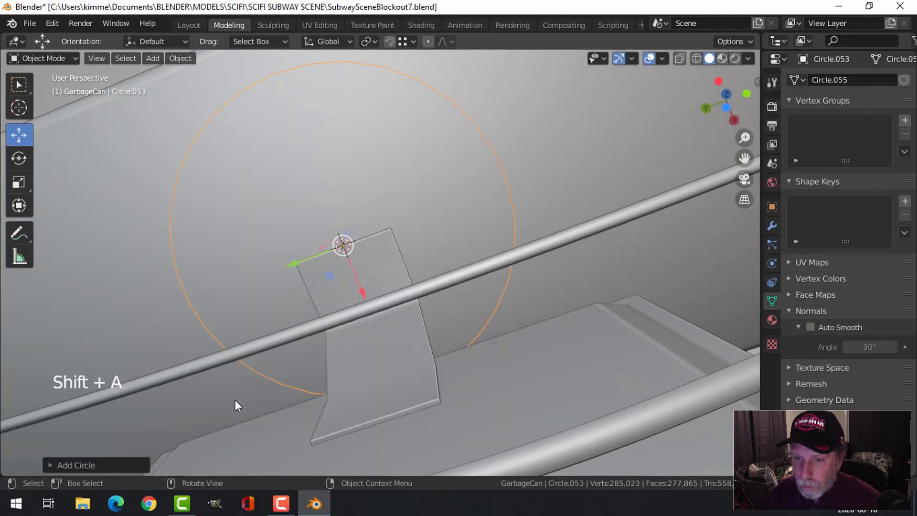
left_click(119, 466)
double_click(224, 318)
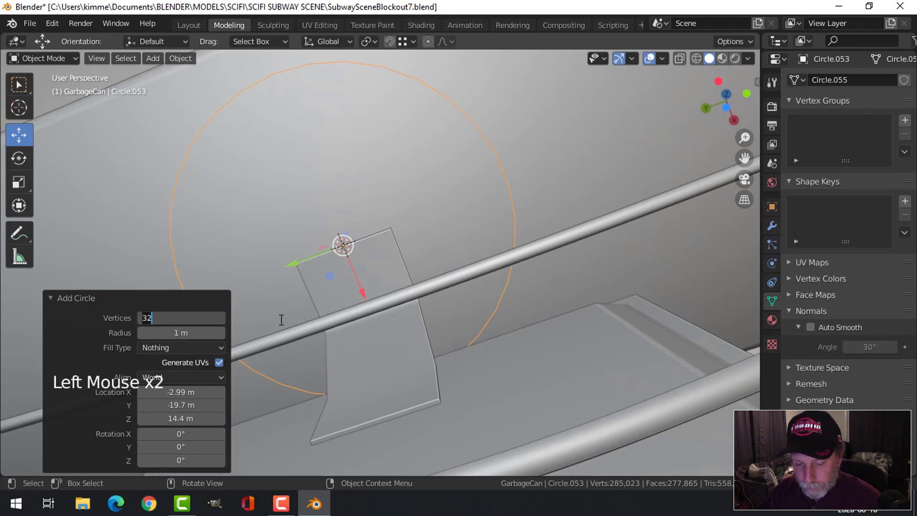
type("6")
key("Return")
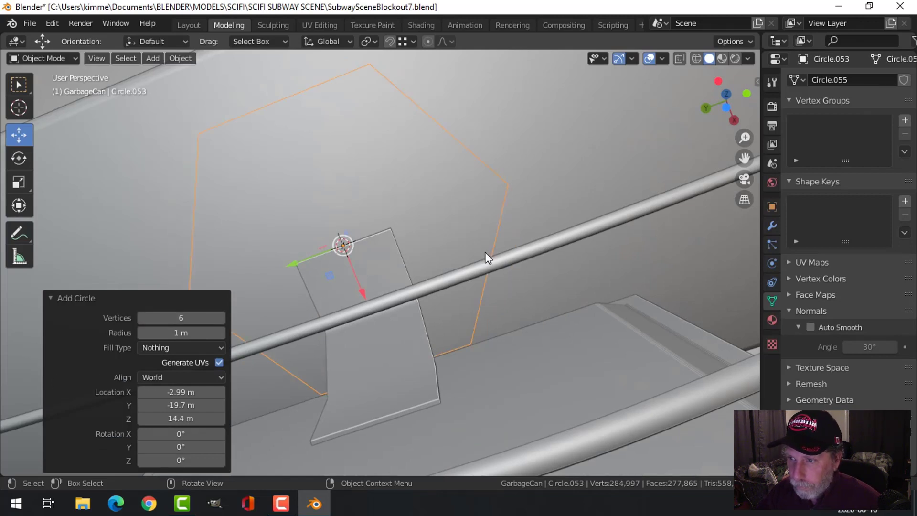
- Scale the hexagon down to bolt size and lower it about 0.084 m to just below the bracket's flange
key("Tab")
key("s")
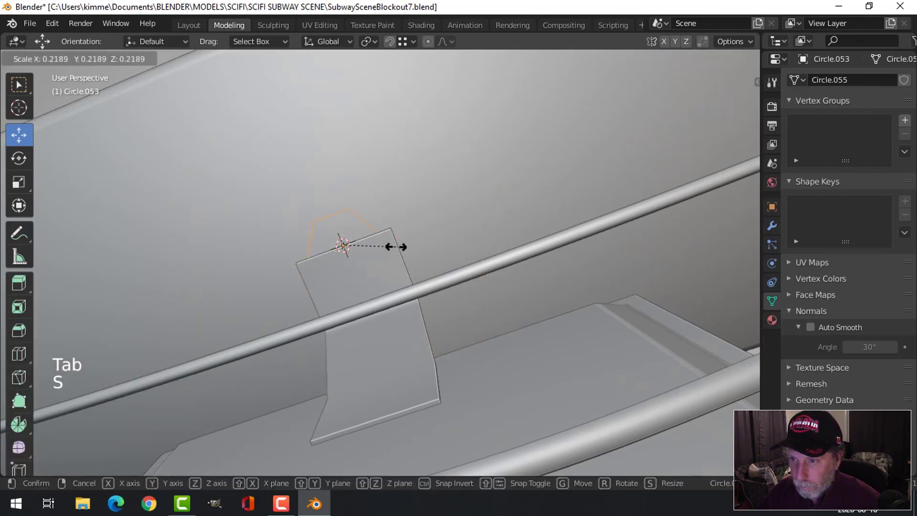
left_click(355, 247)
middle_click_drag(412, 230, 401, 289)
left_click_drag(348, 203, 349, 215)
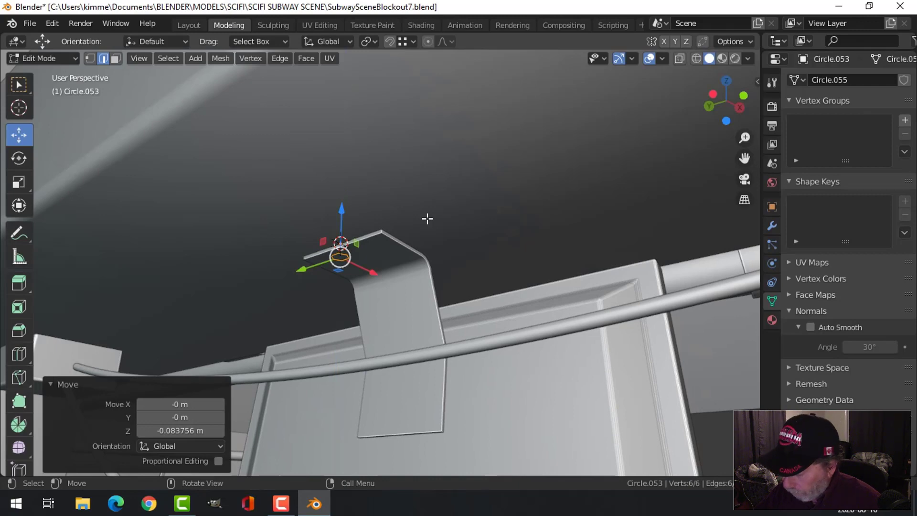
- Fill the hexagon with a face and extrude it into a thin solid bolt head
key("KP_Decimal")
scroll(434, 233, "down", 2)
middle_click_drag(434, 234, 402, 266)
key("f")
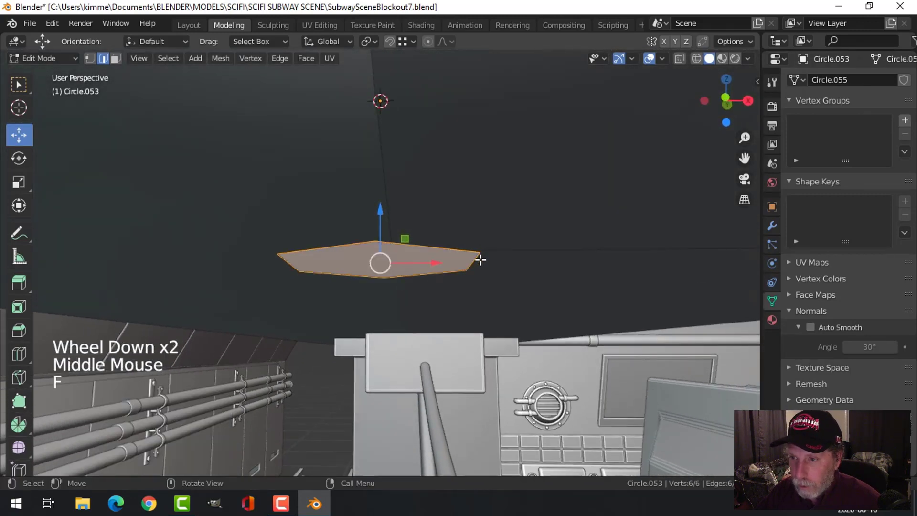
left_click(481, 259)
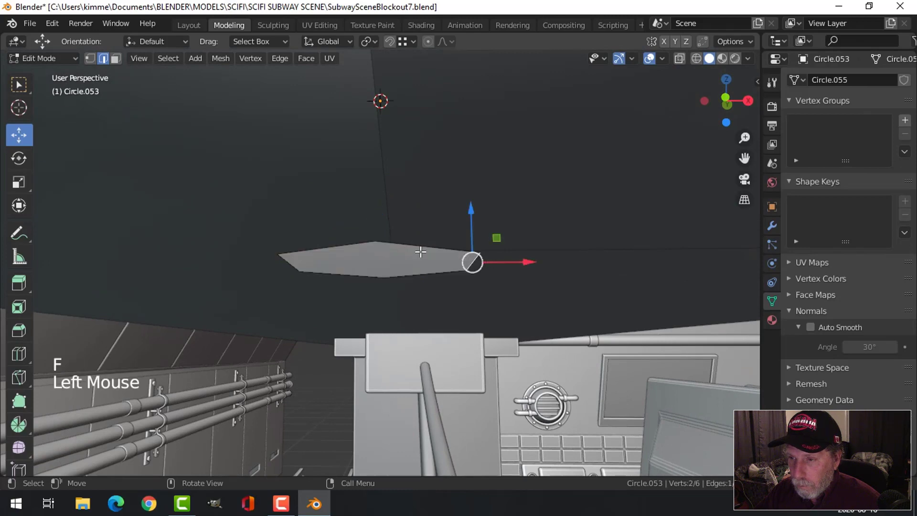
key("a")
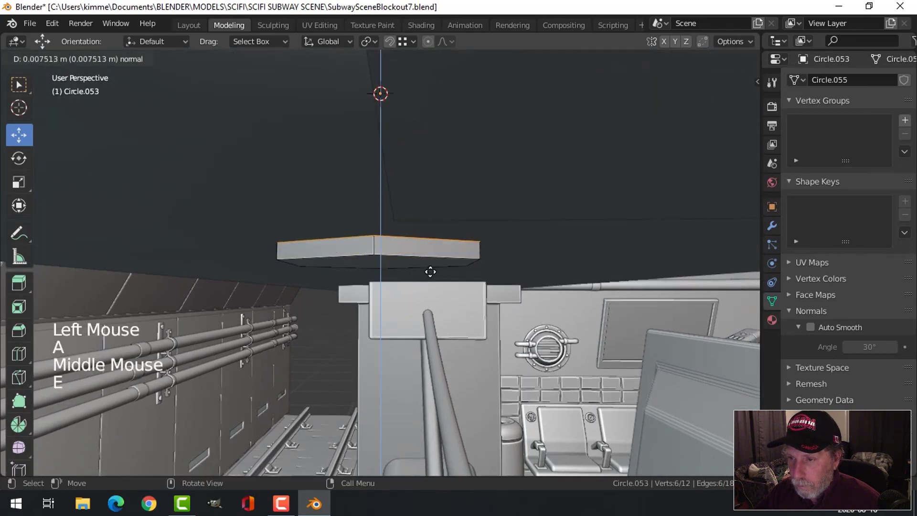
left_click(430, 260)
key("alt+a")
middle_click_drag(430, 260, 439, 200)
key("Tab")
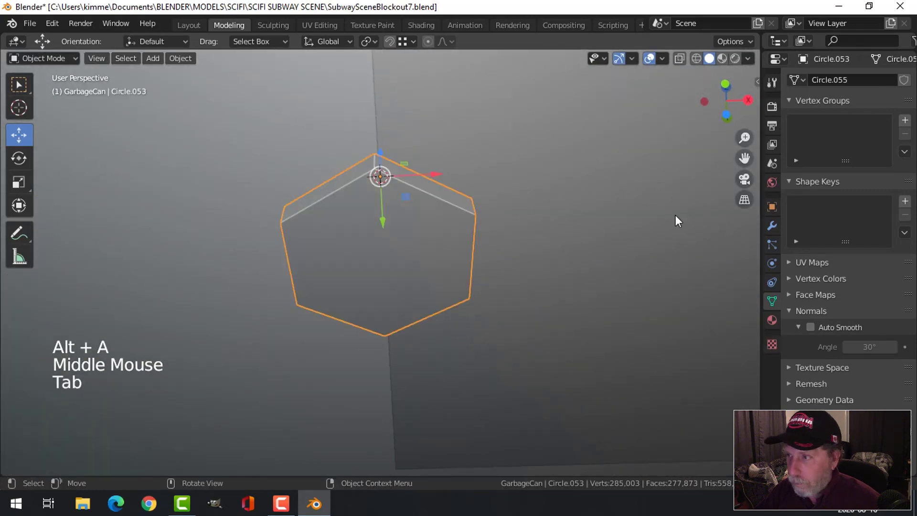
- Add a Bevel modifier to the hexagonal bolt head with an offset of 0.02 m and 2 segments
left_click(771, 225)
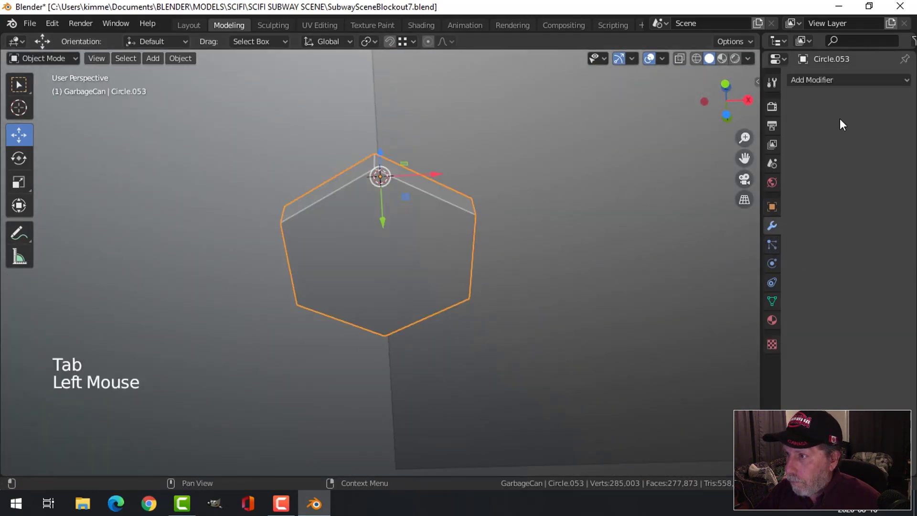
left_click(841, 81)
left_click(676, 130)
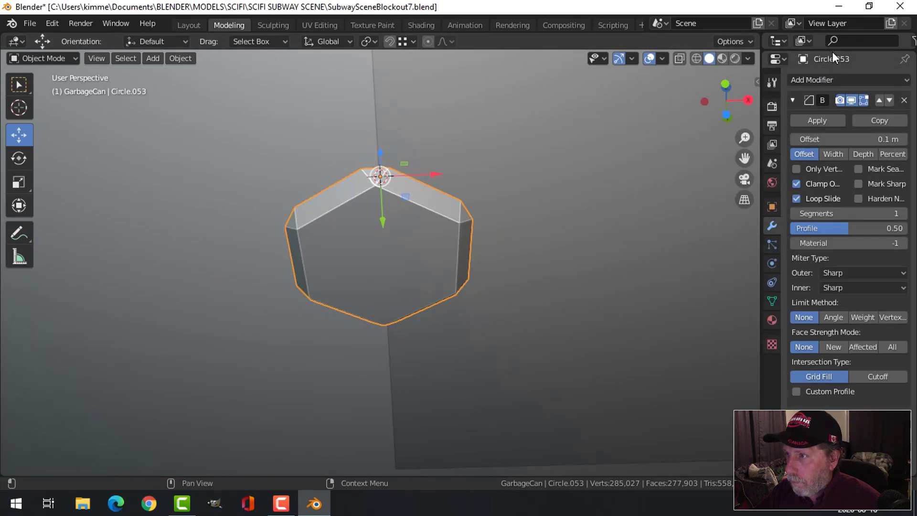
left_click_drag(834, 51, 834, 158)
middle_click_drag(451, 226, 438, 234)
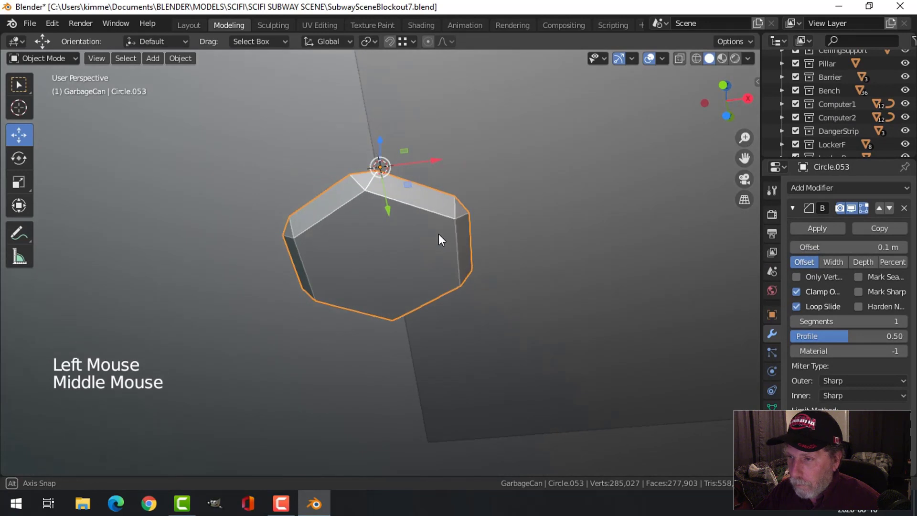
left_click(901, 322)
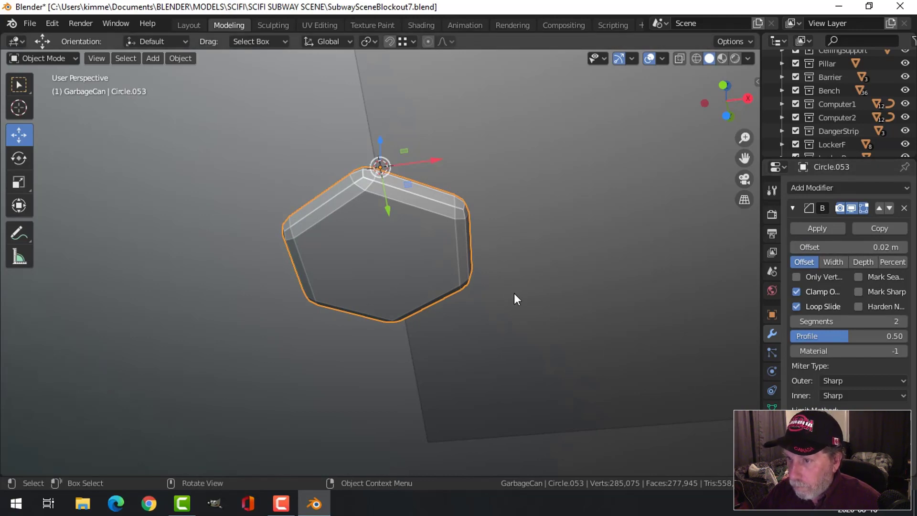
- Add a loop cut around the sides of the hexagonal bolt head and slide it toward the lower edge
scroll(494, 241, "down", 2)
key("alt+a")
middle_click_drag(494, 242, 430, 314)
left_click(397, 246)
scroll(417, 311, "up", 2)
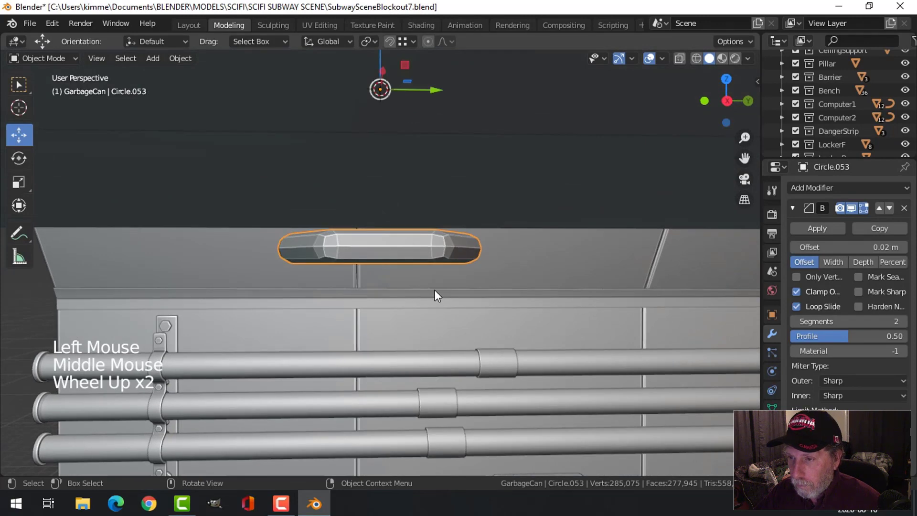
key("Tab")
key("ctrl+r")
left_click(446, 249)
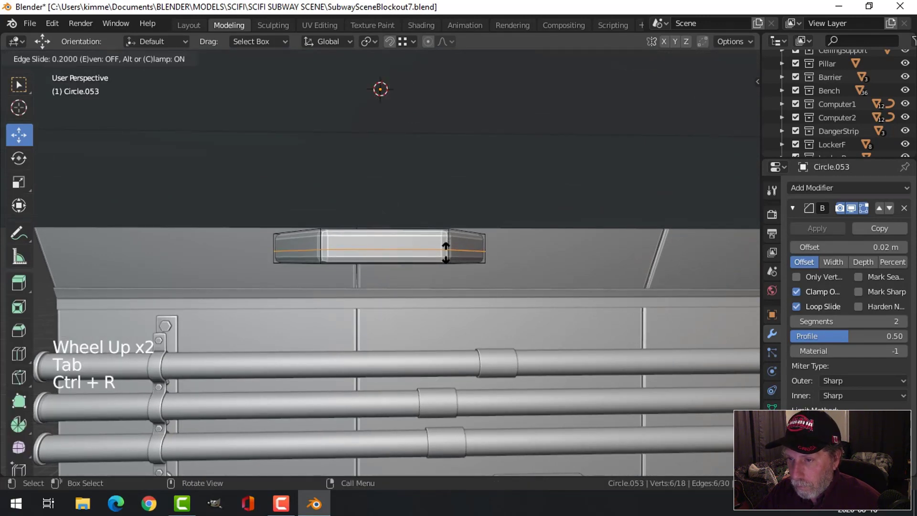
left_click(449, 257)
key("alt+a")
key("Tab")
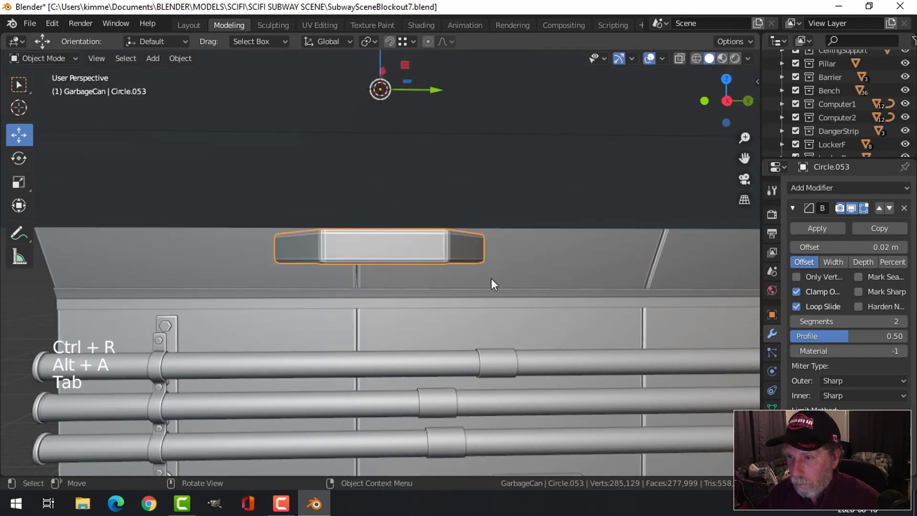
- Delete the bolt head's top face, which is hidden against the bracket's flange
middle_click_drag(491, 279, 437, 294)
key("Tab")
key("3")
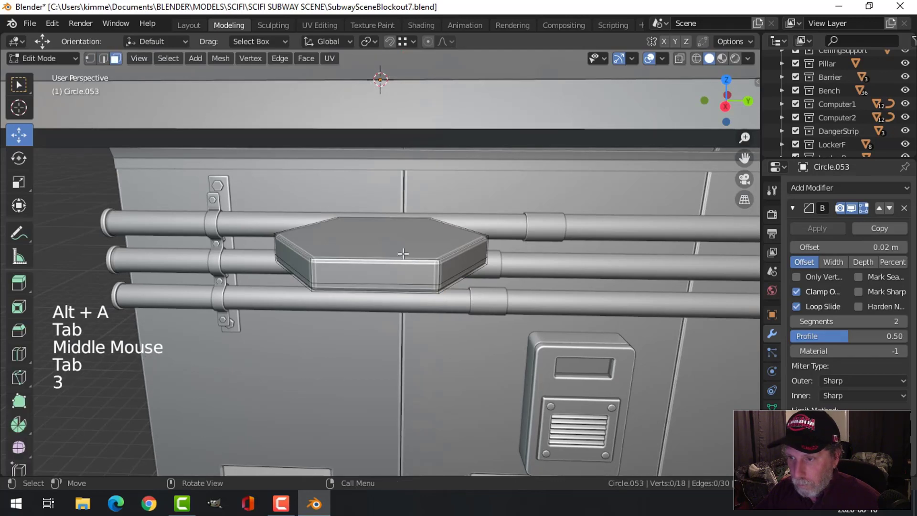
left_click(379, 231)
key("x")
left_click(385, 276)
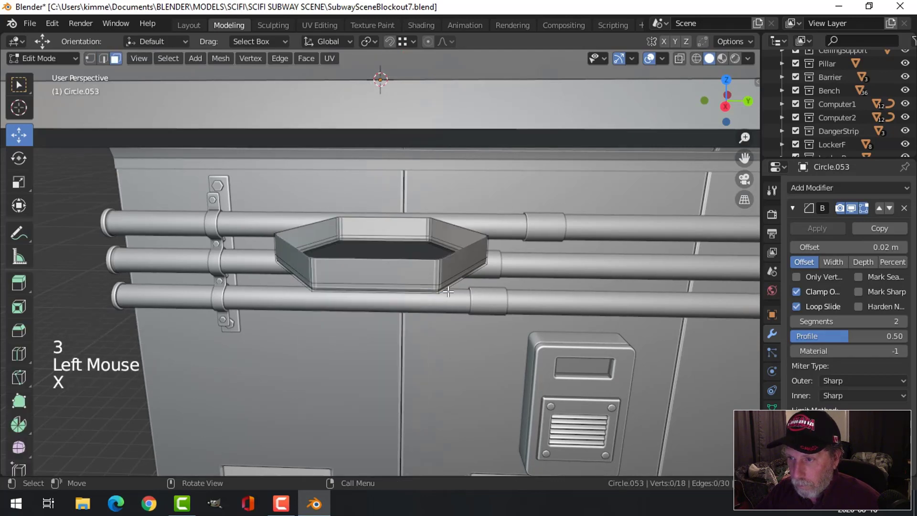
- Select the whole bolt head and thicken it by scaling it about 2.1 times along Z
middle_click_drag(454, 289, 466, 216)
scroll(465, 216, "down", 4)
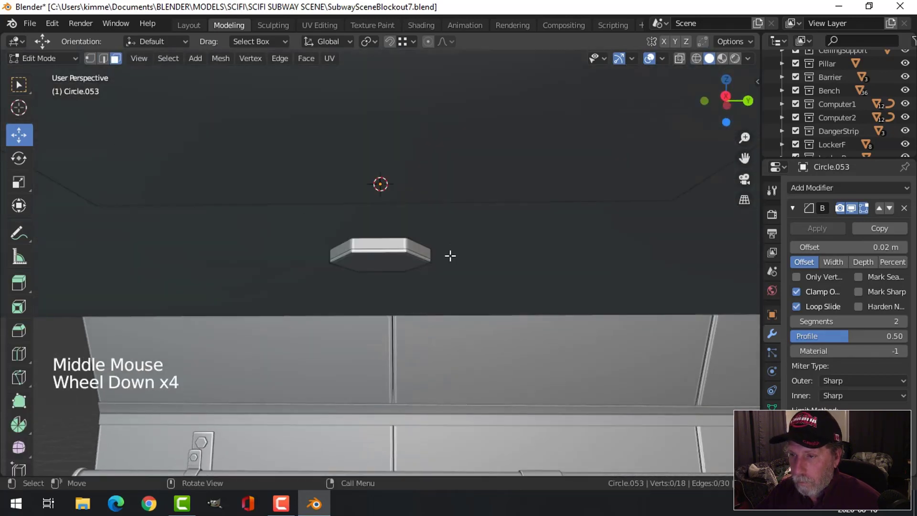
key("a")
middle_click_drag(448, 256, 528, 262)
scroll(436, 254, "down", 4)
middle_click_drag(418, 260, 422, 281)
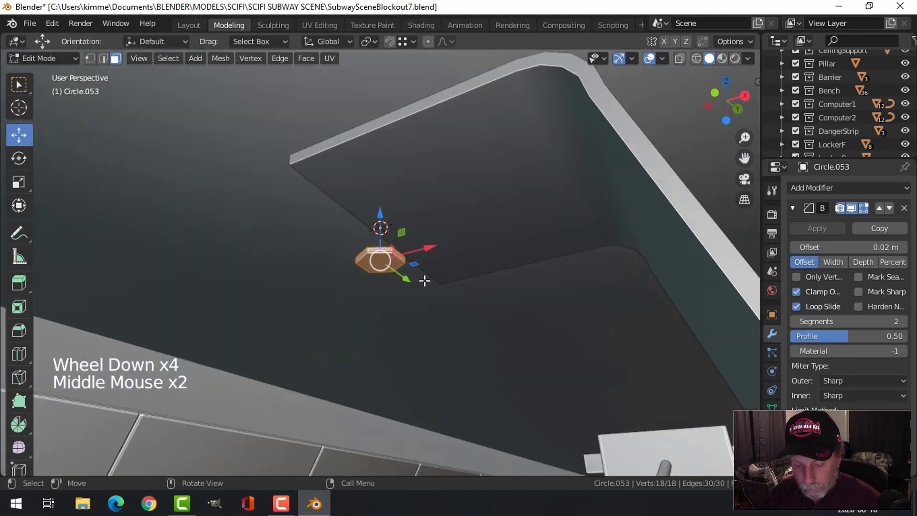
key("s")
left_click(435, 345)
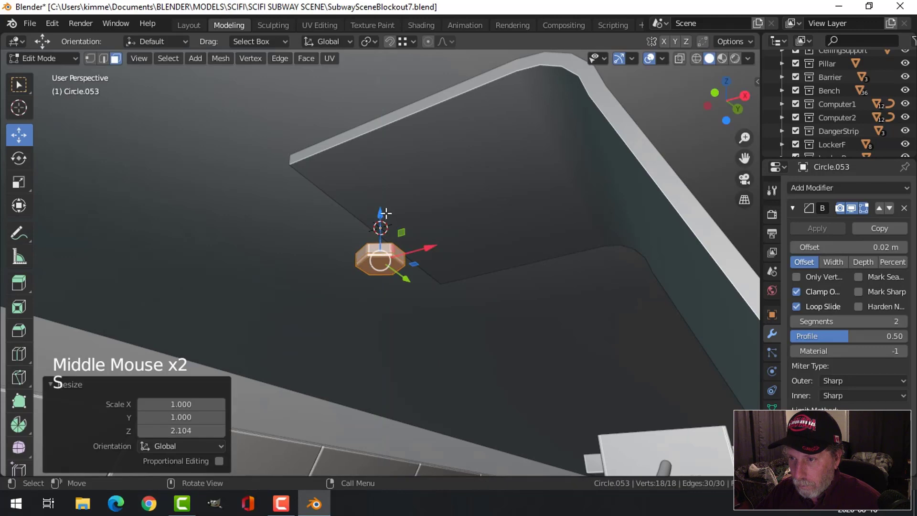
- Seat the bolt head against the underside of the bracket's flange, moved about 0.069 m inward along X
left_click_drag(385, 205, 393, 181)
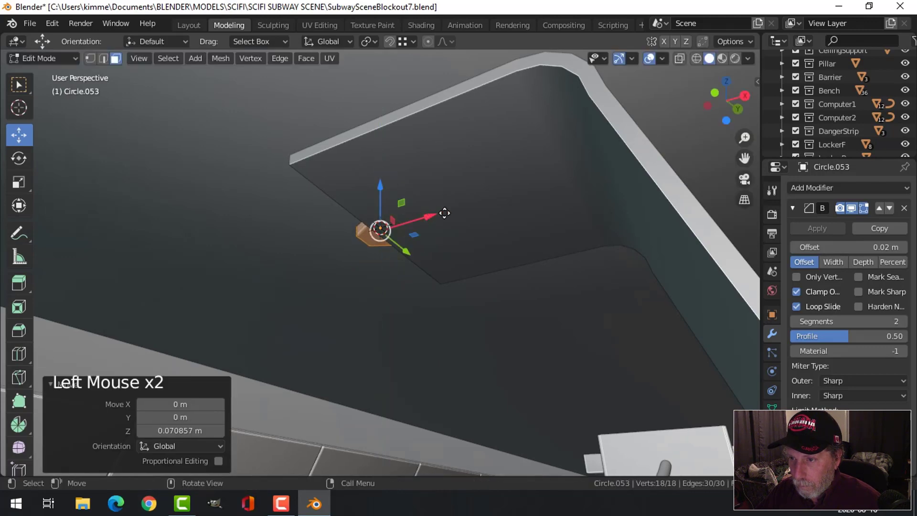
left_click_drag(444, 213, 432, 236)
middle_click_drag(432, 235, 440, 253)
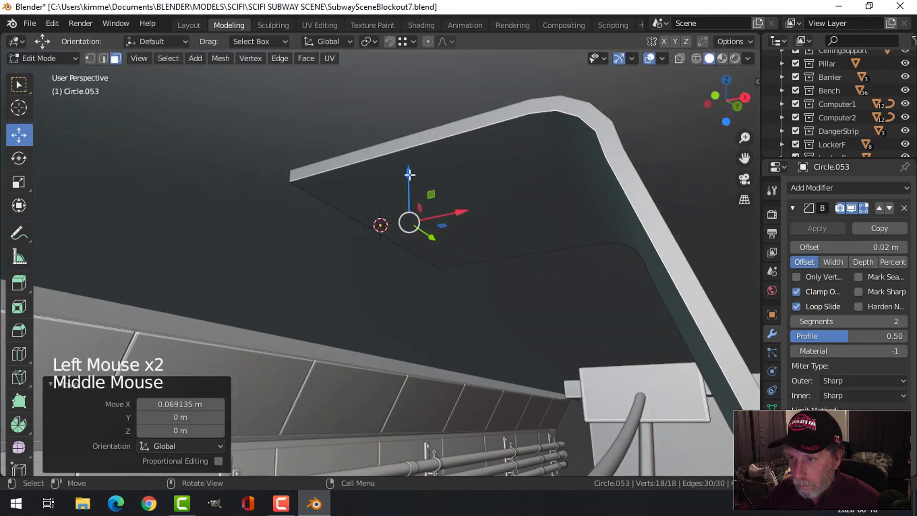
left_click_drag(409, 174, 409, 188)
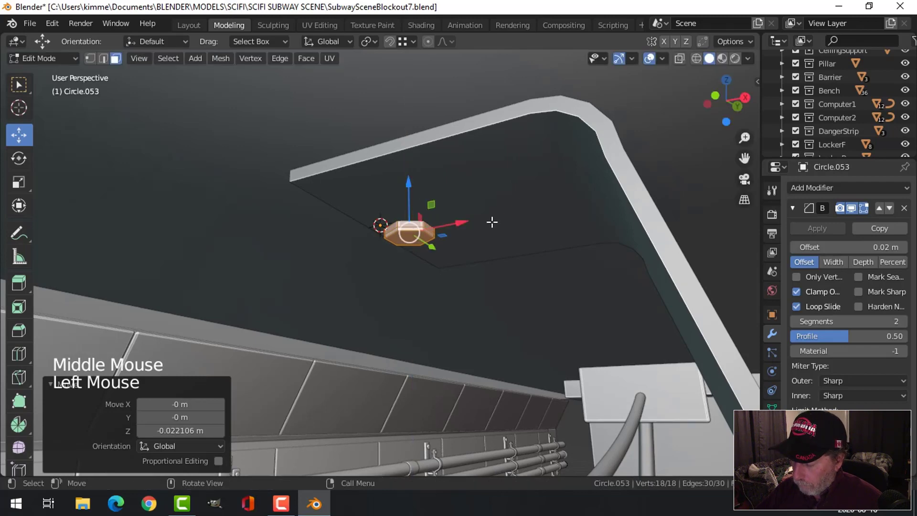
- Shift the bolt head along Y toward one side of the flange and about 0.035 m along X
middle_click_drag(530, 247, 456, 240)
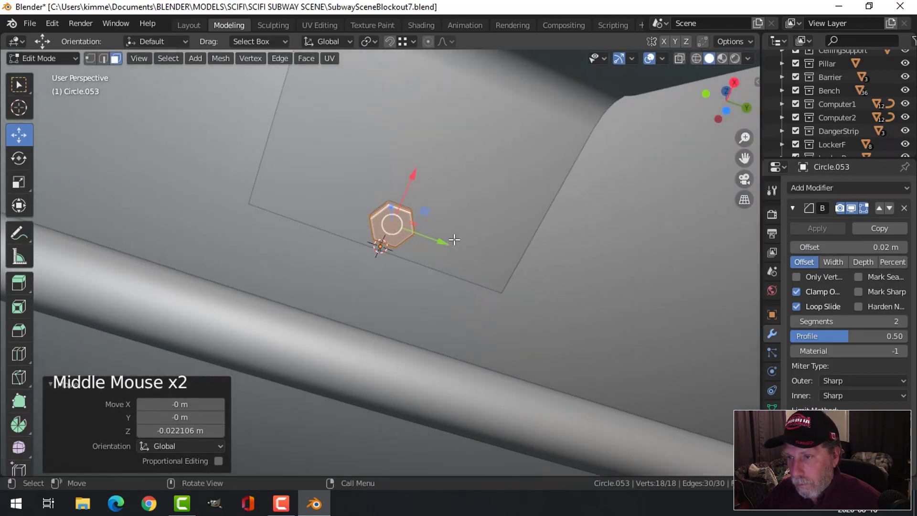
left_click_drag(449, 241, 413, 232)
left_click_drag(353, 221, 334, 130)
middle_click_drag(334, 130, 596, 272)
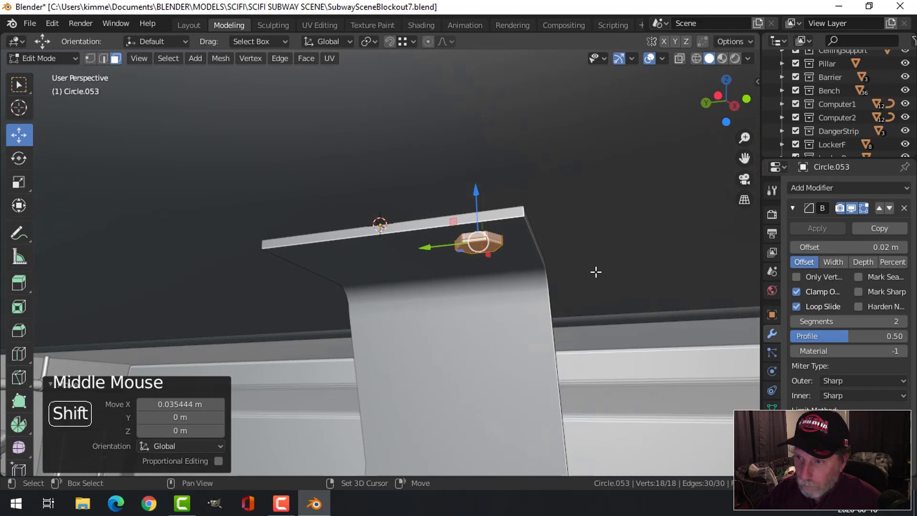
- Duplicate the bolt head about 0.396 m along Y to the flange's opposite side and rotate the copy
middle_click_drag(512, 273, 420, 276)
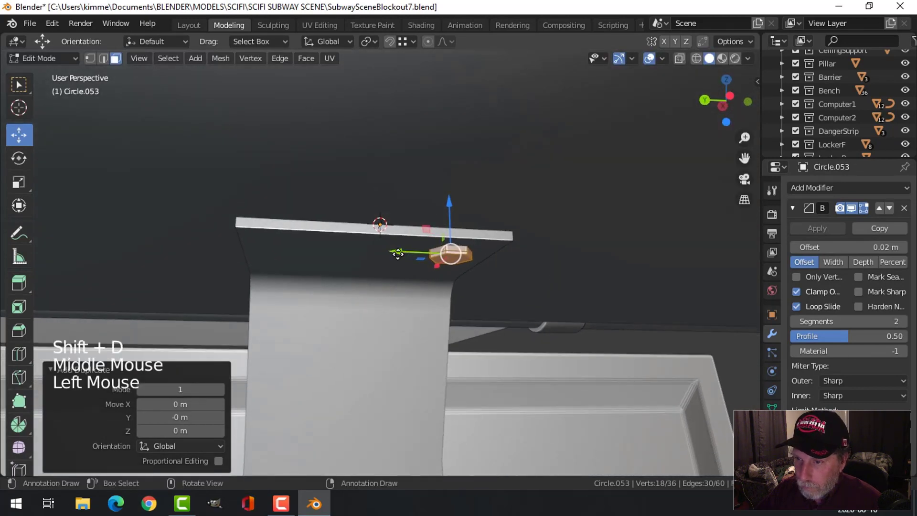
key("shift+d")
middle_click_drag(228, 256, 302, 246)
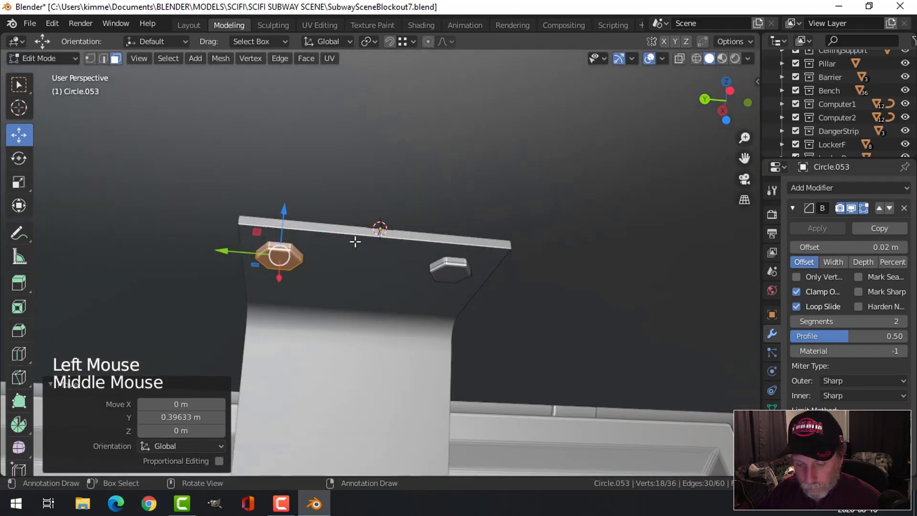
key("r")
left_click(339, 224)
key("alt+a")
middle_click_drag(410, 246, 517, 391)
key("Tab")
key("alt+a")
- Set the transform orientation to Normal and slide the tilted display slightly down along its own axis, below the bracket
scroll(511, 300, "down", 4)
scroll(557, 432, "down", 3)
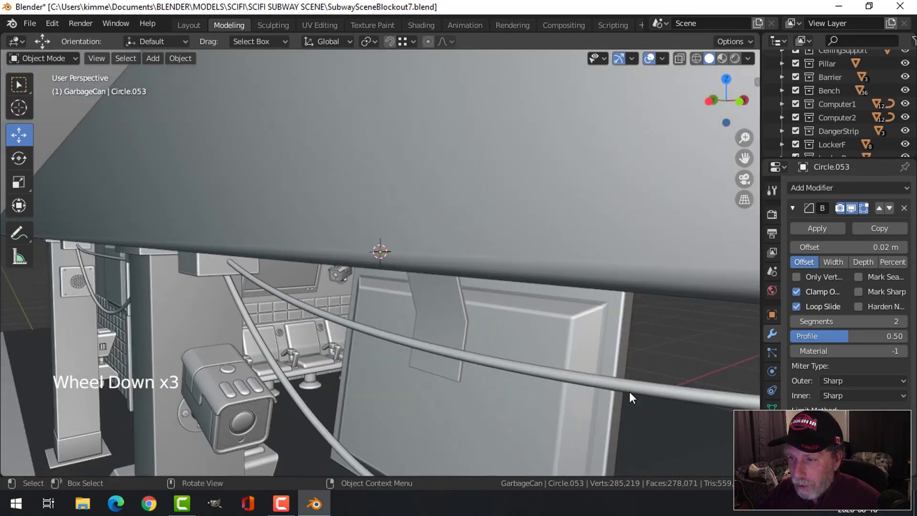
middle_click_drag(630, 392, 464, 372)
scroll(498, 374, "down", 3)
scroll(504, 380, "down", 2)
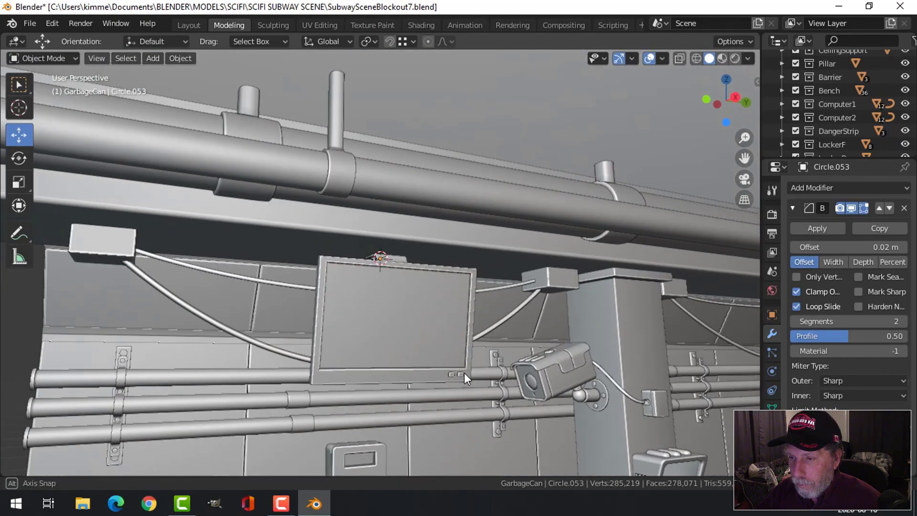
scroll(432, 306, "up", 2)
middle_click_drag(517, 362, 410, 202)
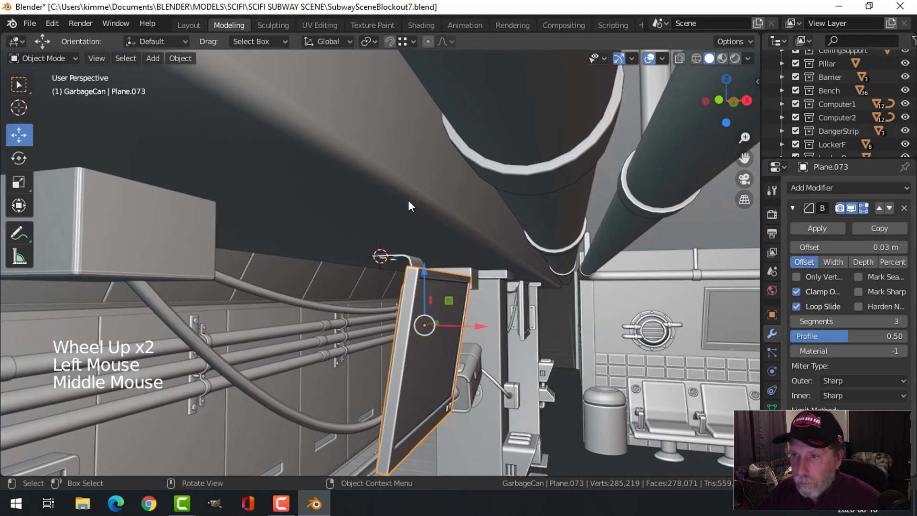
left_click(328, 41)
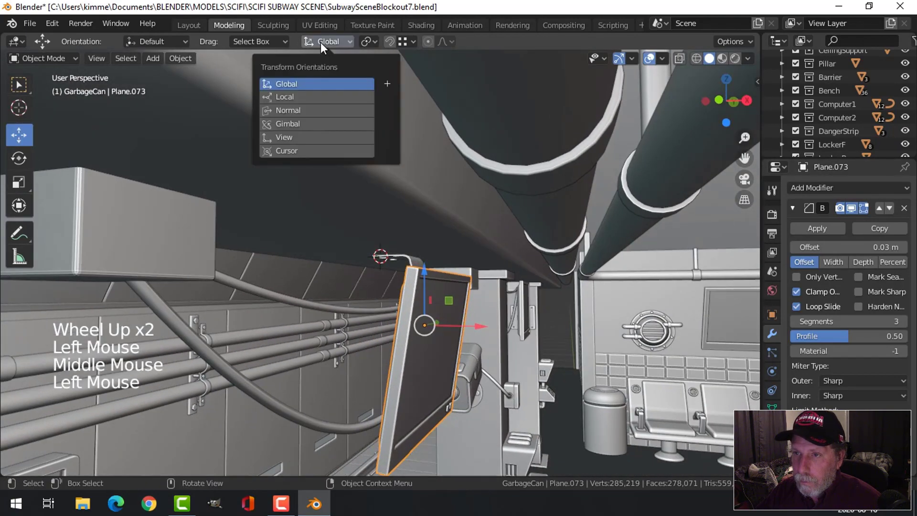
left_click(294, 111)
middle_click_drag(390, 222, 442, 293)
left_click_drag(440, 275, 436, 291)
middle_click_drag(436, 291, 389, 311)
key("alt+a")
- Examine the hanging displays along the track wall from several viewpoints inside the station
scroll(537, 323, "down", 3)
middle_click_drag(389, 310, 396, 331)
middle_click_drag(396, 331, 571, 296)
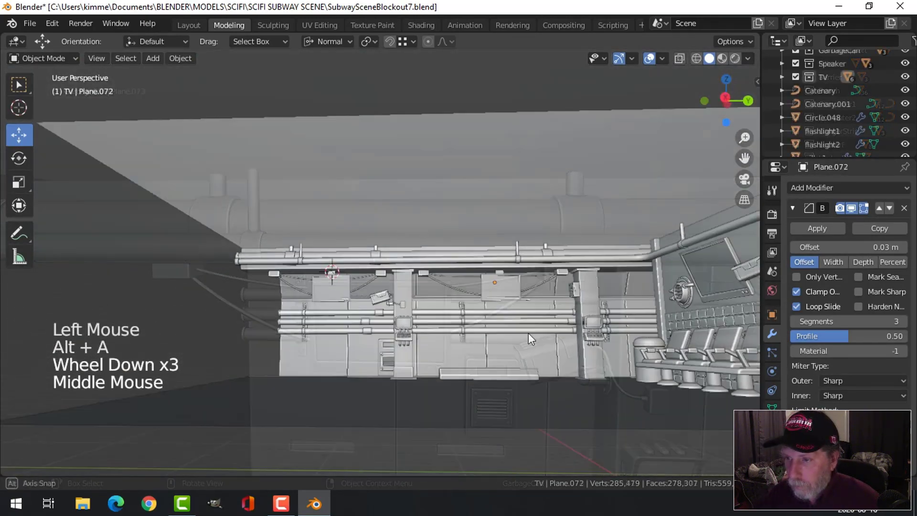
scroll(567, 346, "up", 3)
scroll(542, 308, "up", 2)
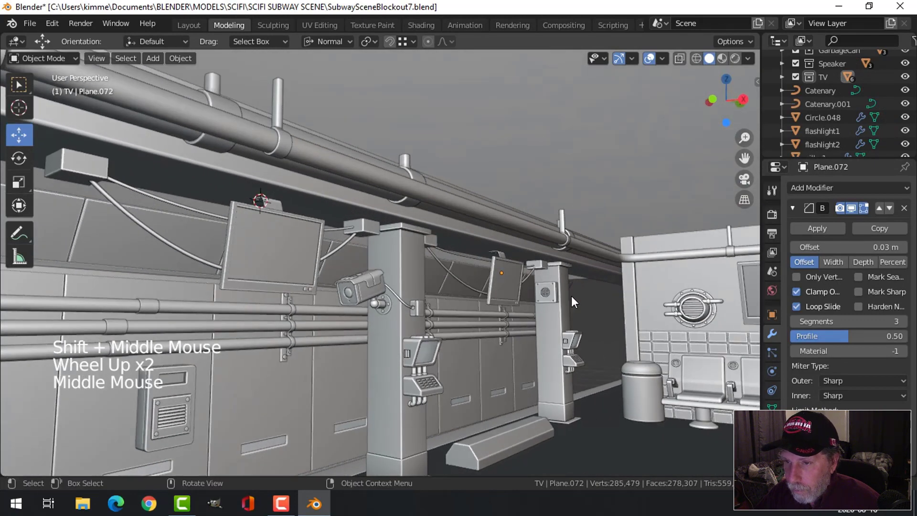
scroll(575, 303, "up", 1)
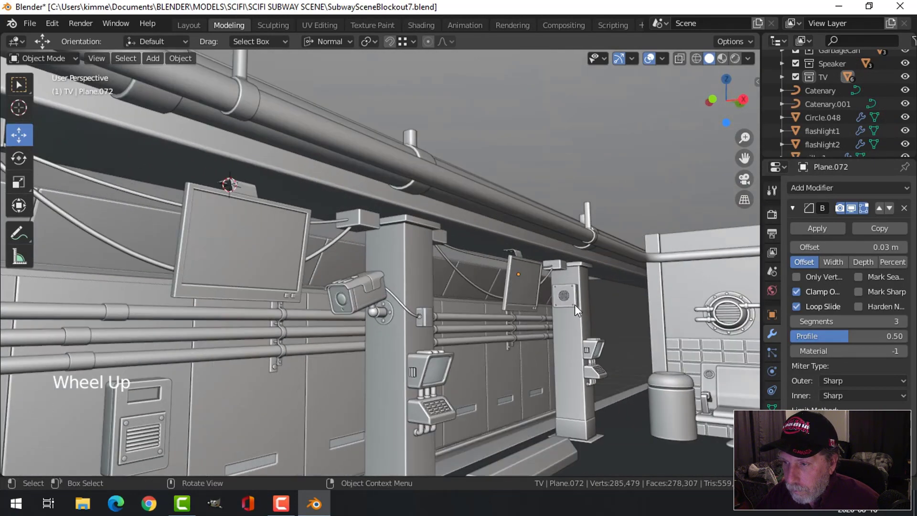
mouse_move(575, 306)
middle_mouse_down()
mouse_move(561, 319)
mouse_move(526, 317)
mouse_move(638, 309)
mouse_move(643, 317)
mouse_move(489, 329)
mouse_move(540, 321)
middle_mouse_up()
scroll(518, 322, "down", 2)
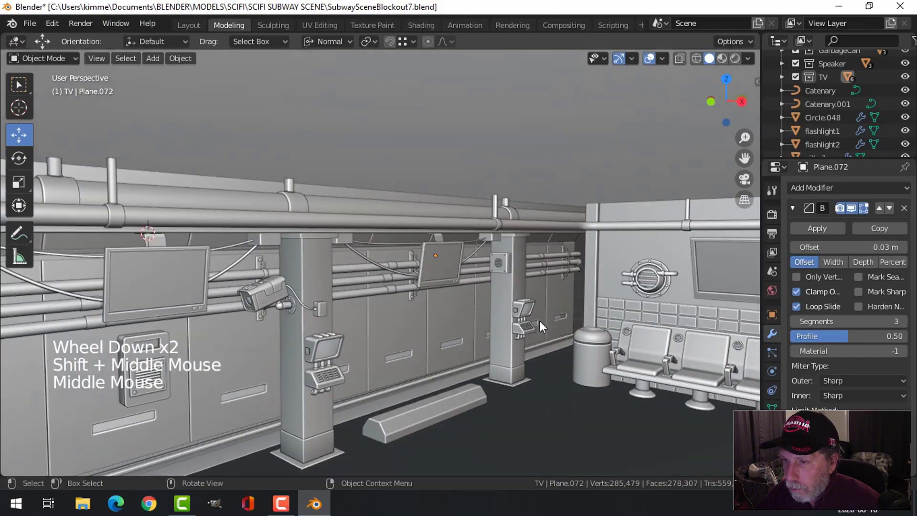